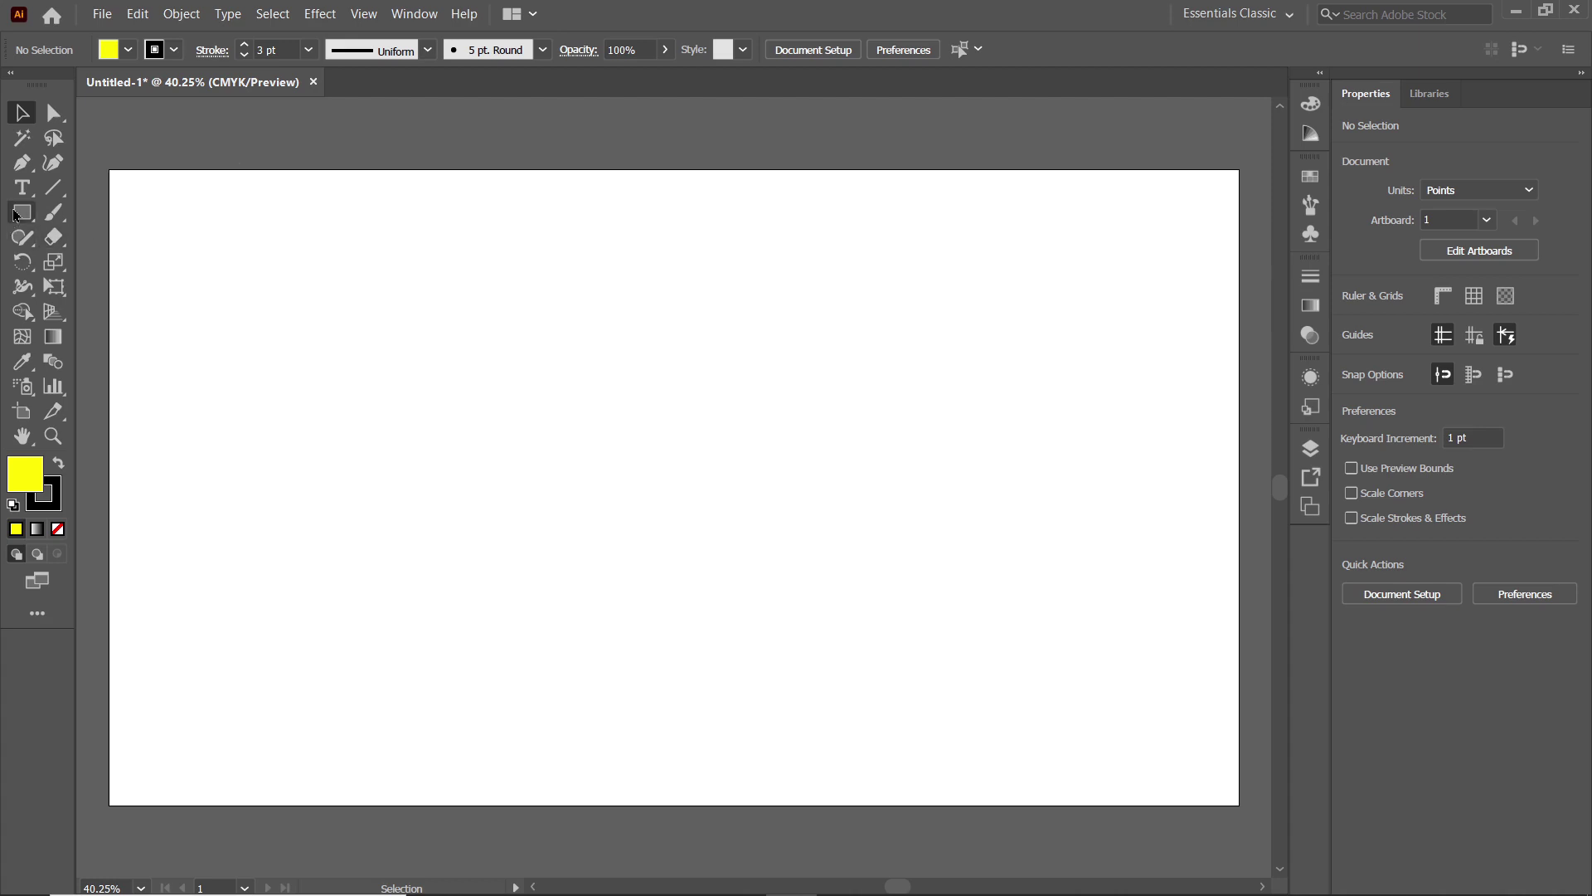
Draw a rectangle 1000 pt wide and 550 pt high on the artboard
{"action": "left_click", "coordinate": [23, 213]}
{"action": "left_click", "coordinate": [644, 420]}
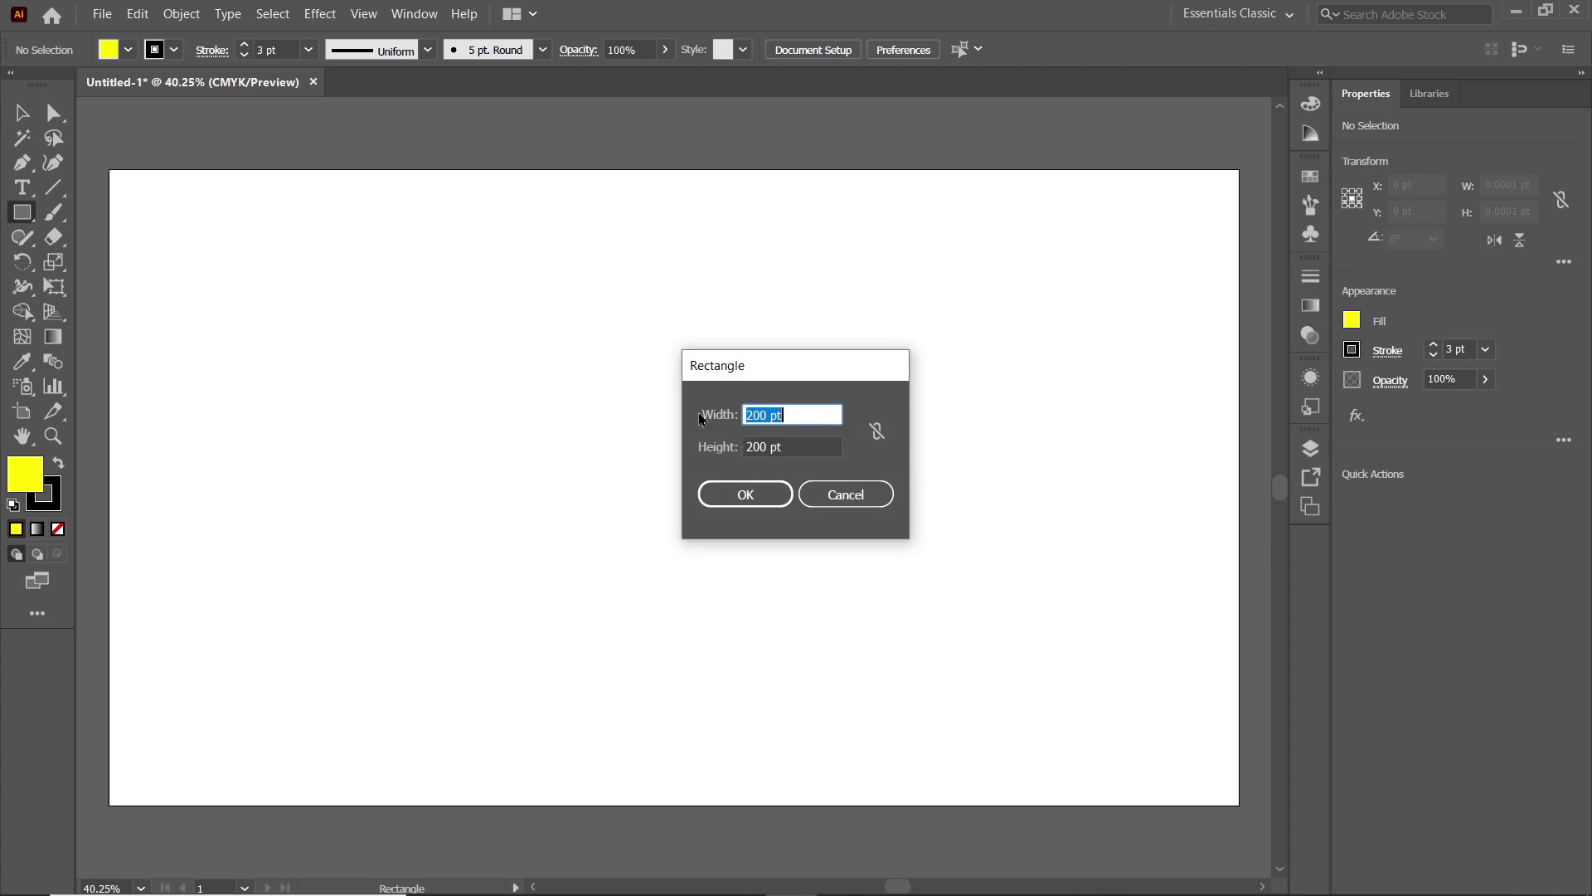
{"action": "type", "text": "1000"}
{"action": "key", "text": "Tab"}
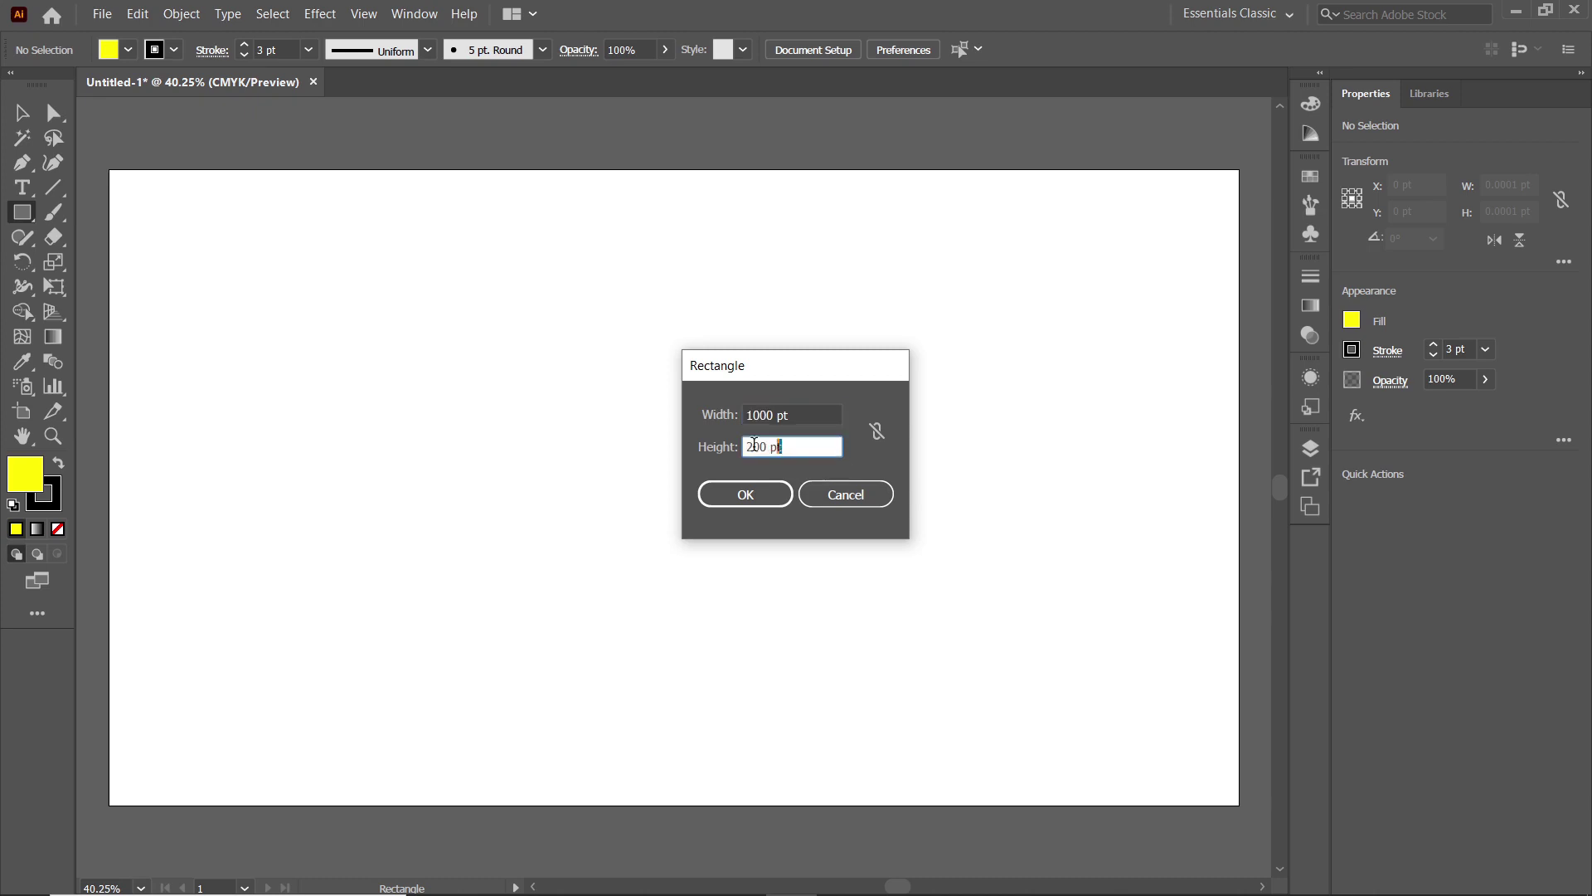
{"action": "type", "text": "550"}
{"action": "key", "text": "Return"}
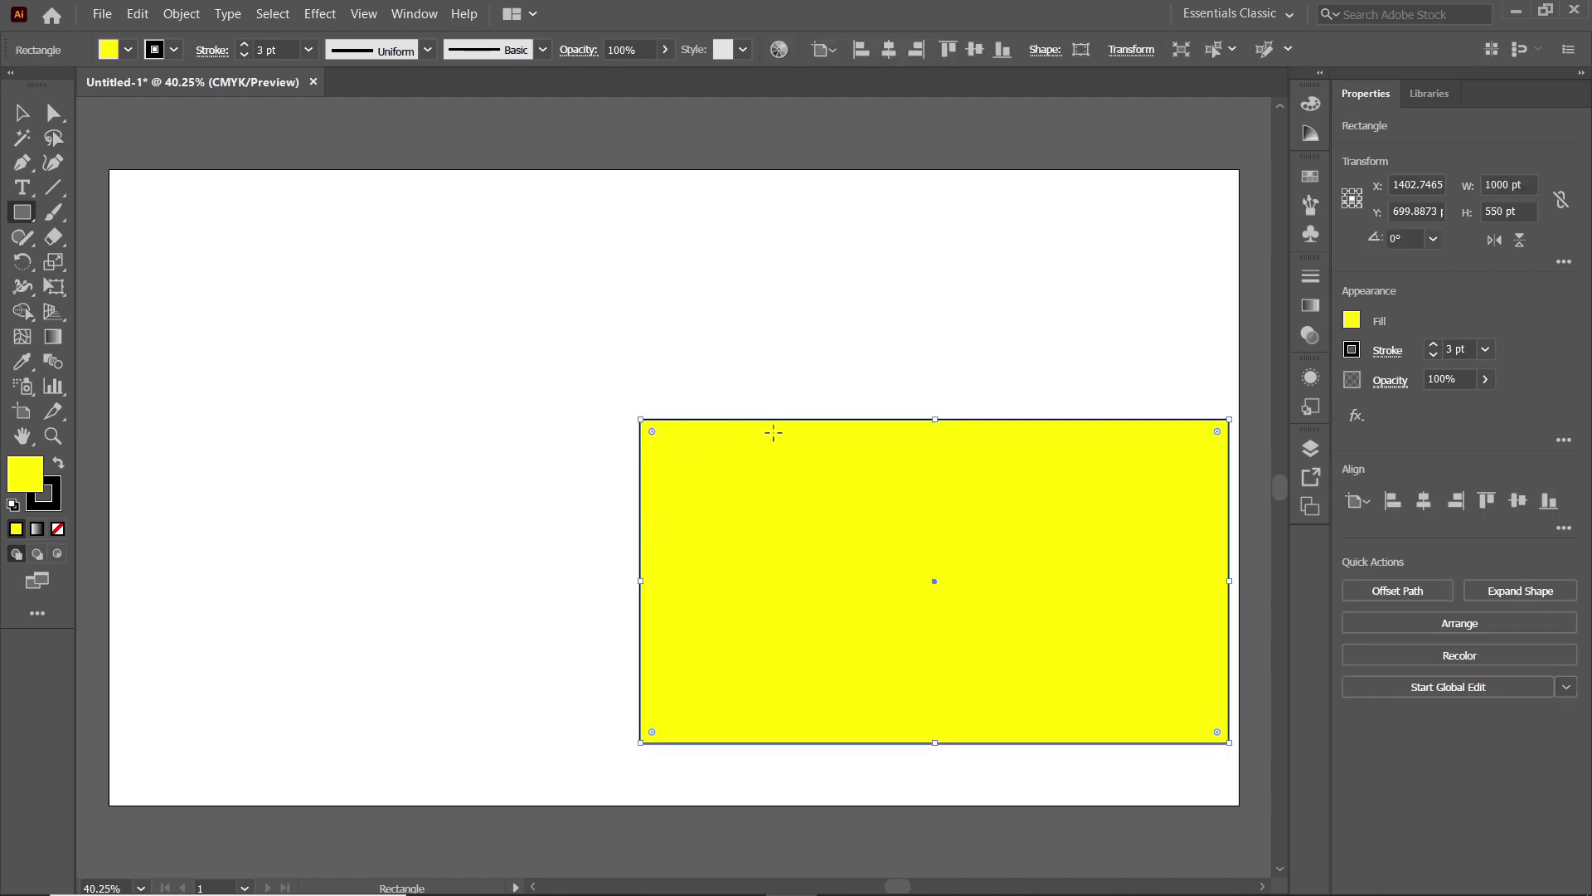
Remove the rectangle's fill and keep only its black outline
{"action": "left_click", "coordinate": [128, 50]}
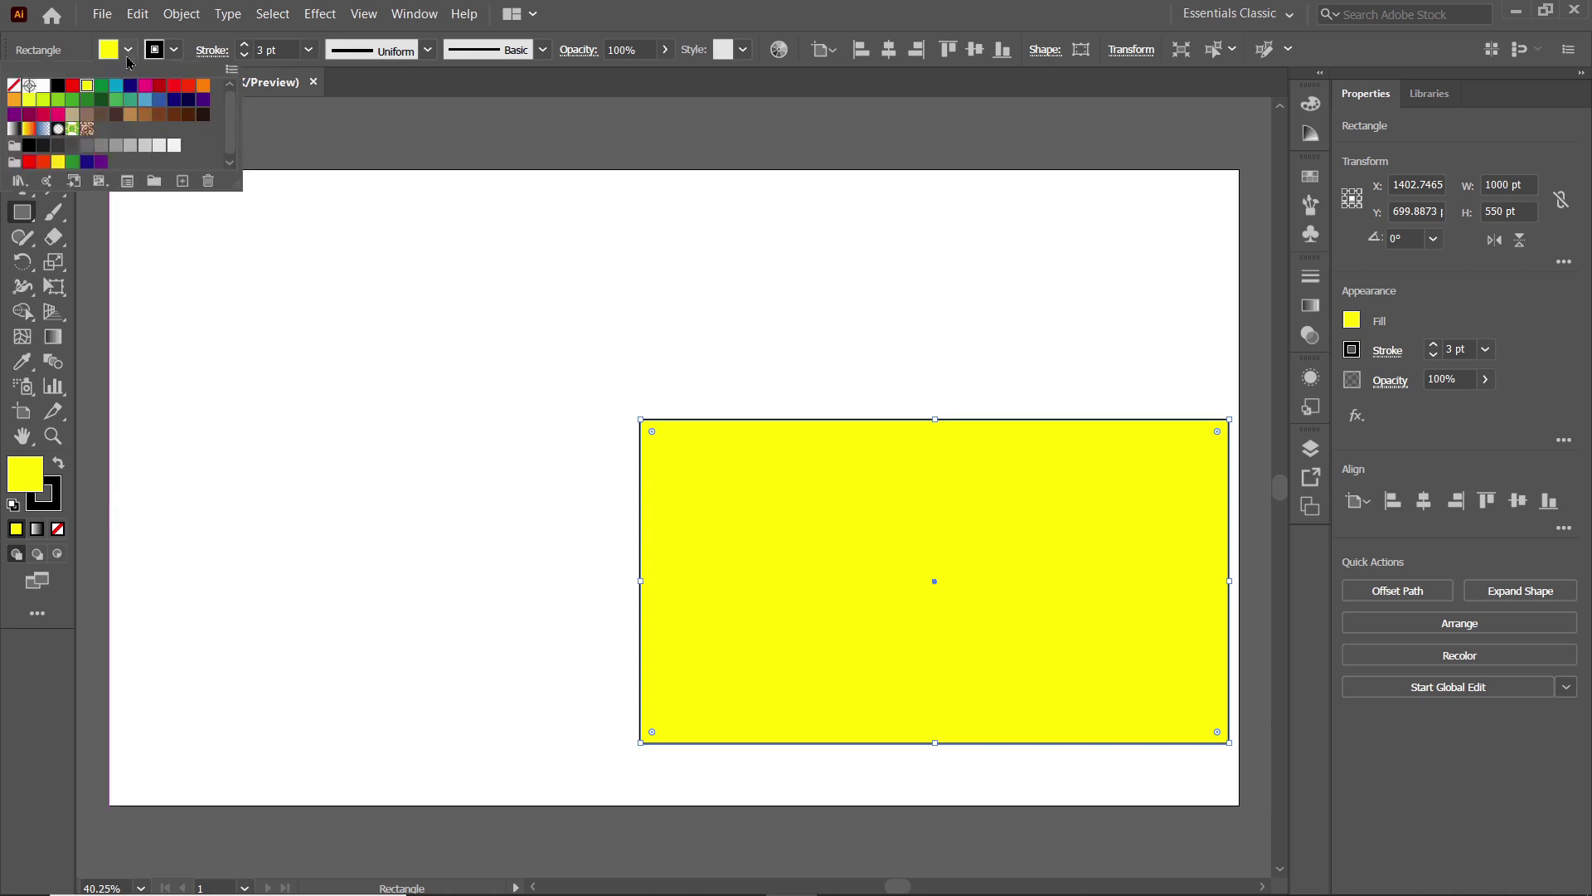
{"action": "left_click", "coordinate": [15, 86]}
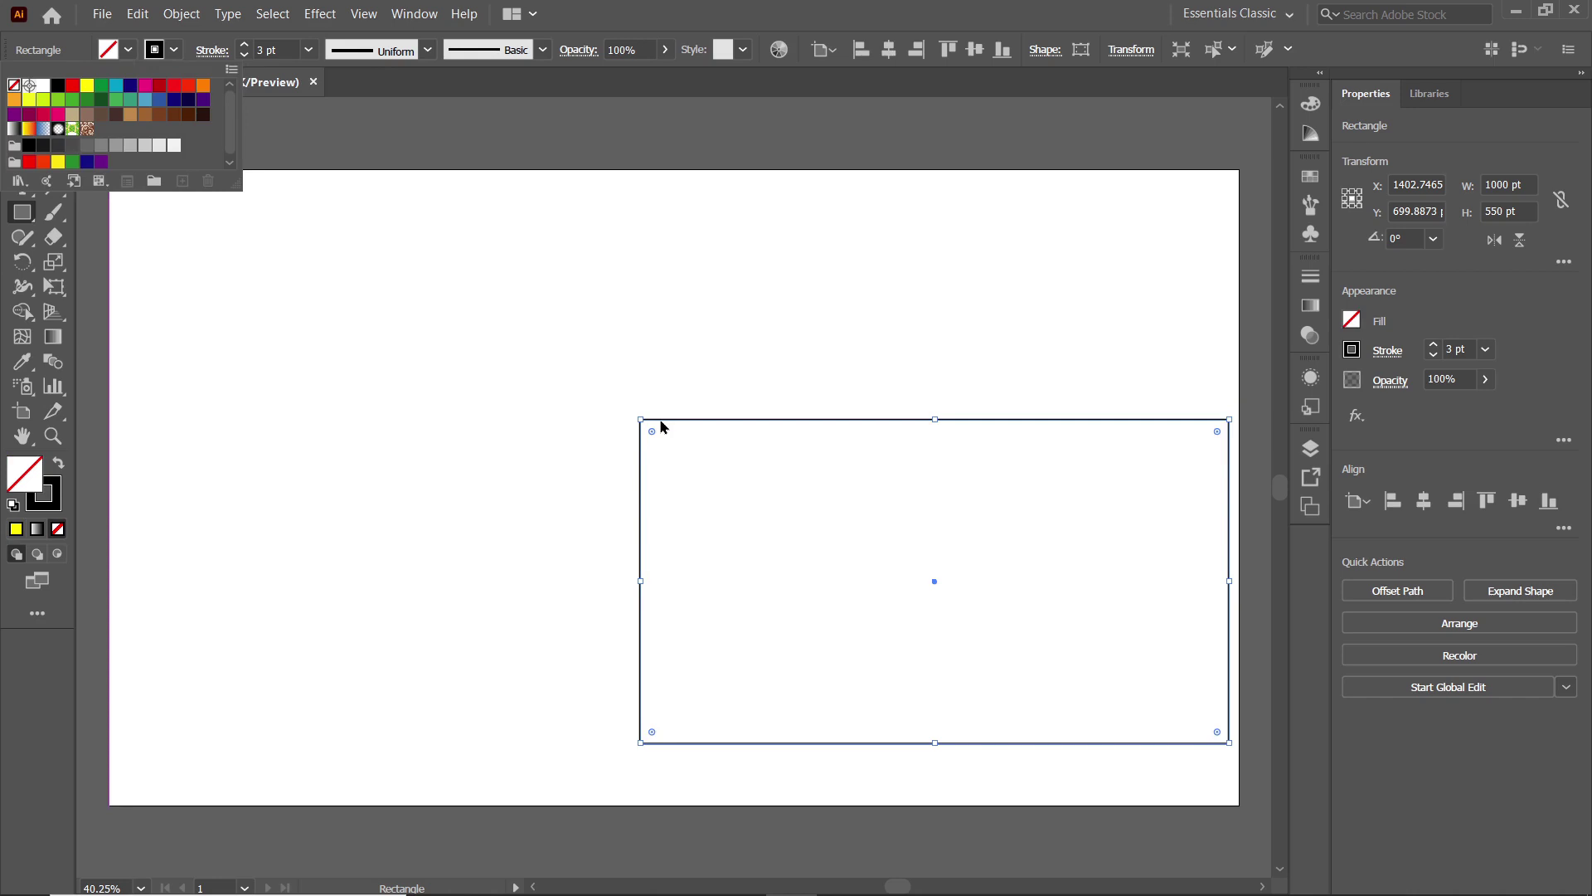
{"action": "left_click", "coordinate": [174, 50]}
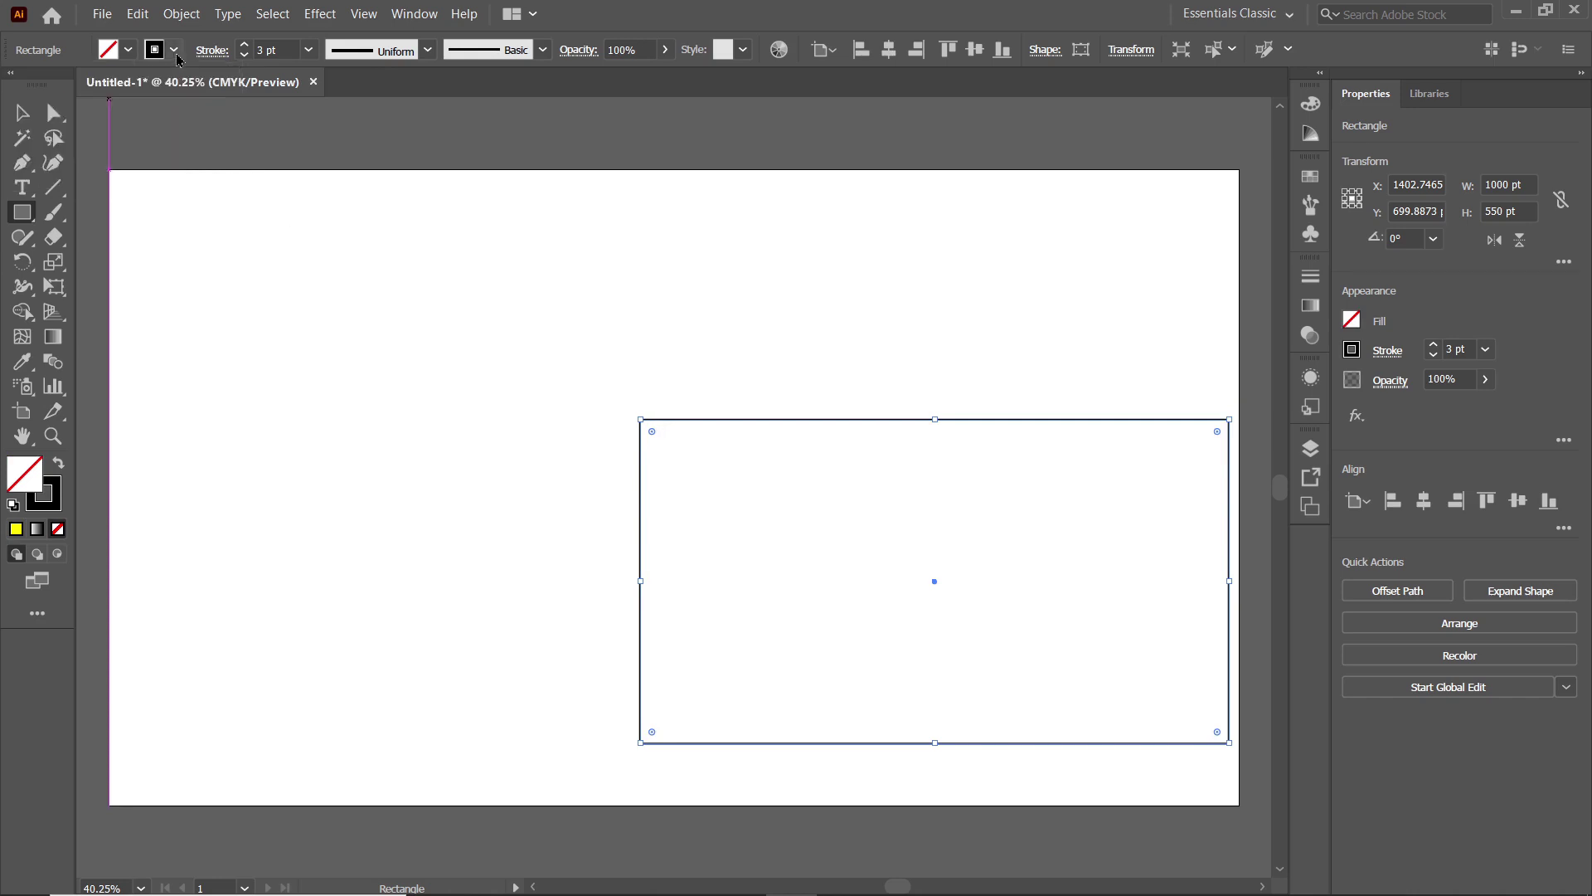
{"action": "left_click", "coordinate": [174, 49]}
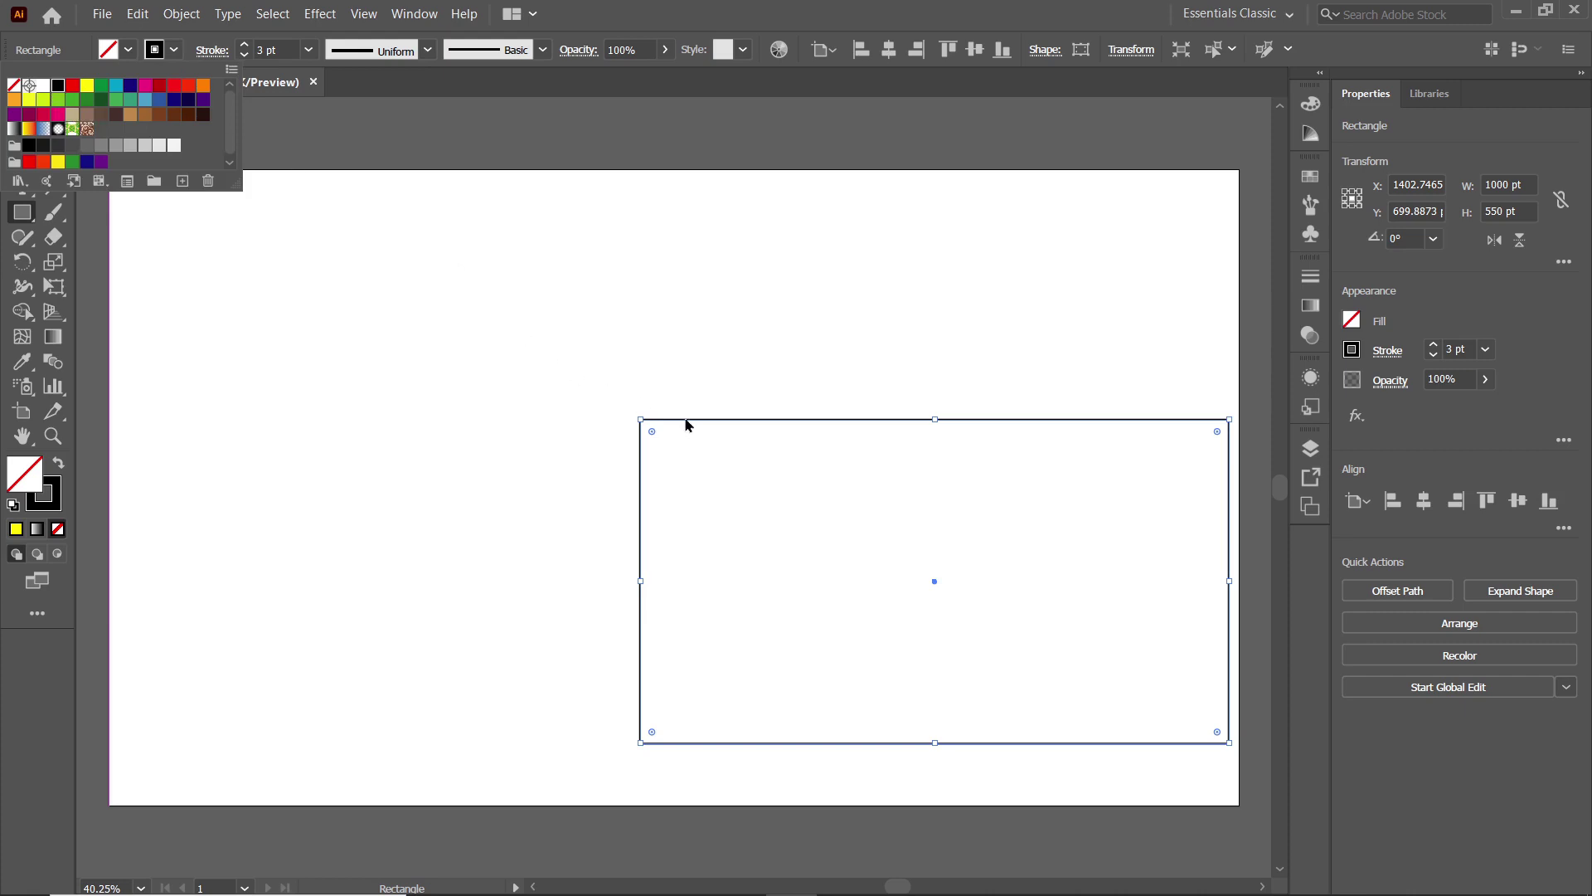
Set the rectangle's stroke weight to 4 pt and move it to the middle of the artboard
{"action": "left_click", "coordinate": [309, 51]}
{"action": "left_click", "coordinate": [308, 49]}
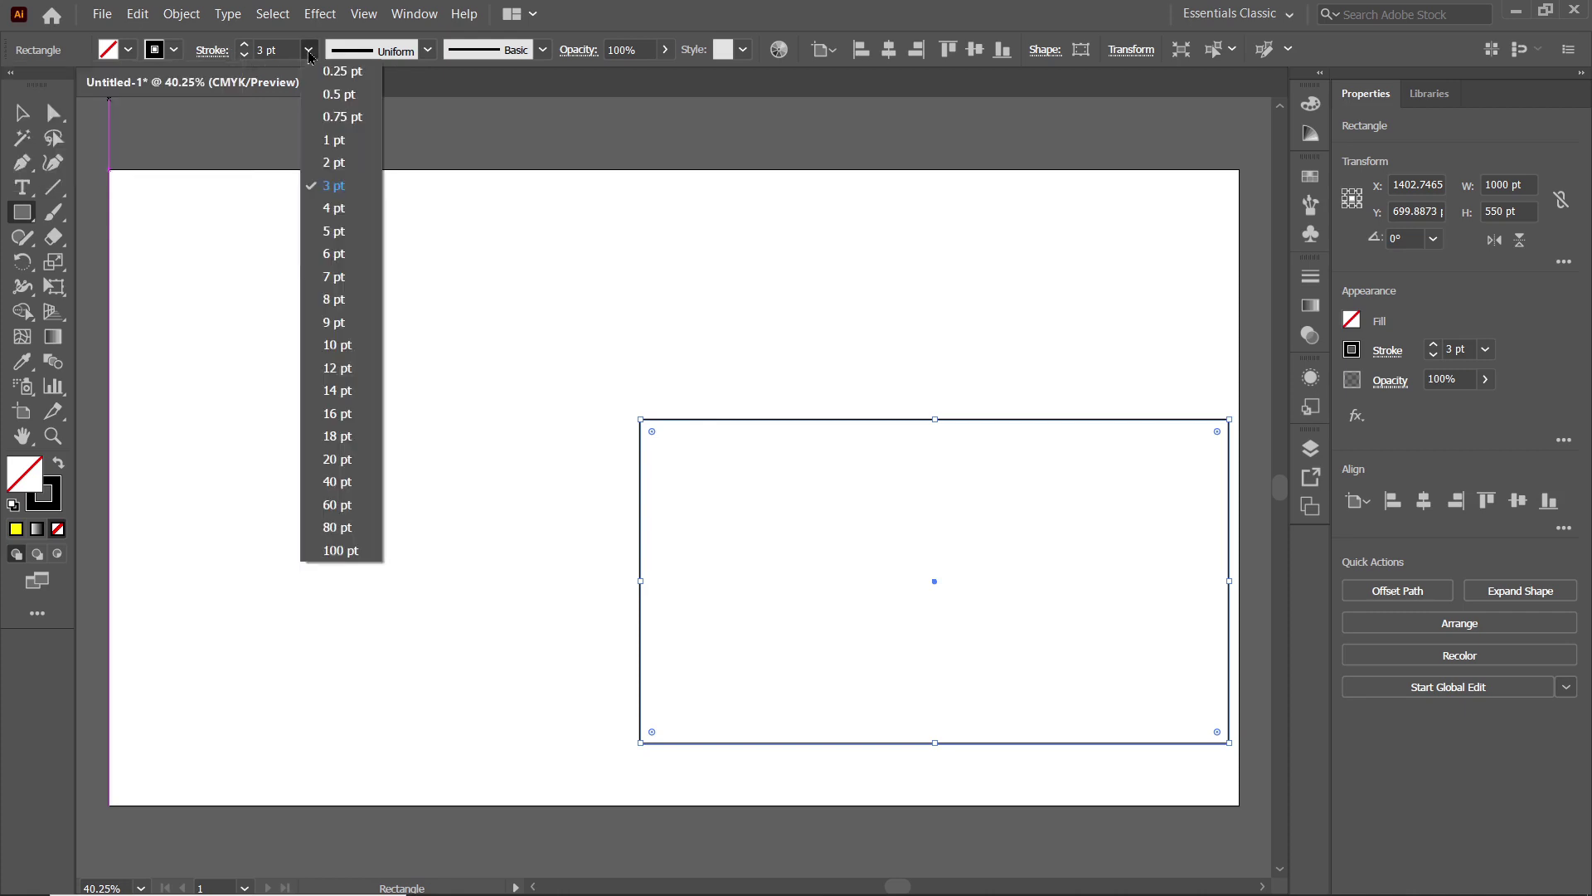
{"action": "left_click", "coordinate": [334, 209]}
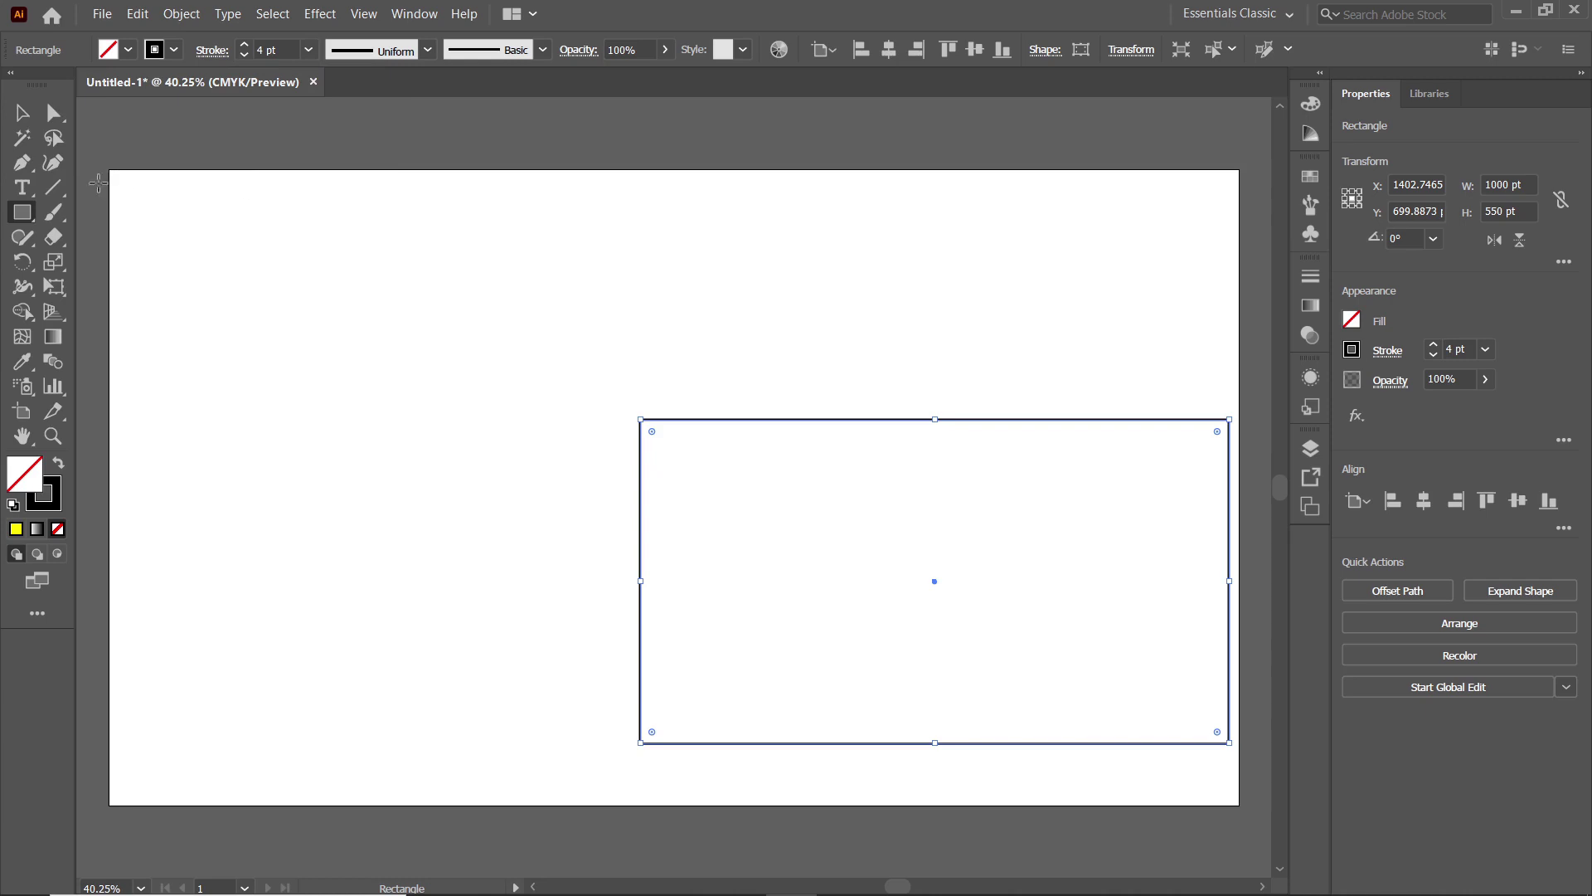
{"action": "left_click", "coordinate": [22, 113]}
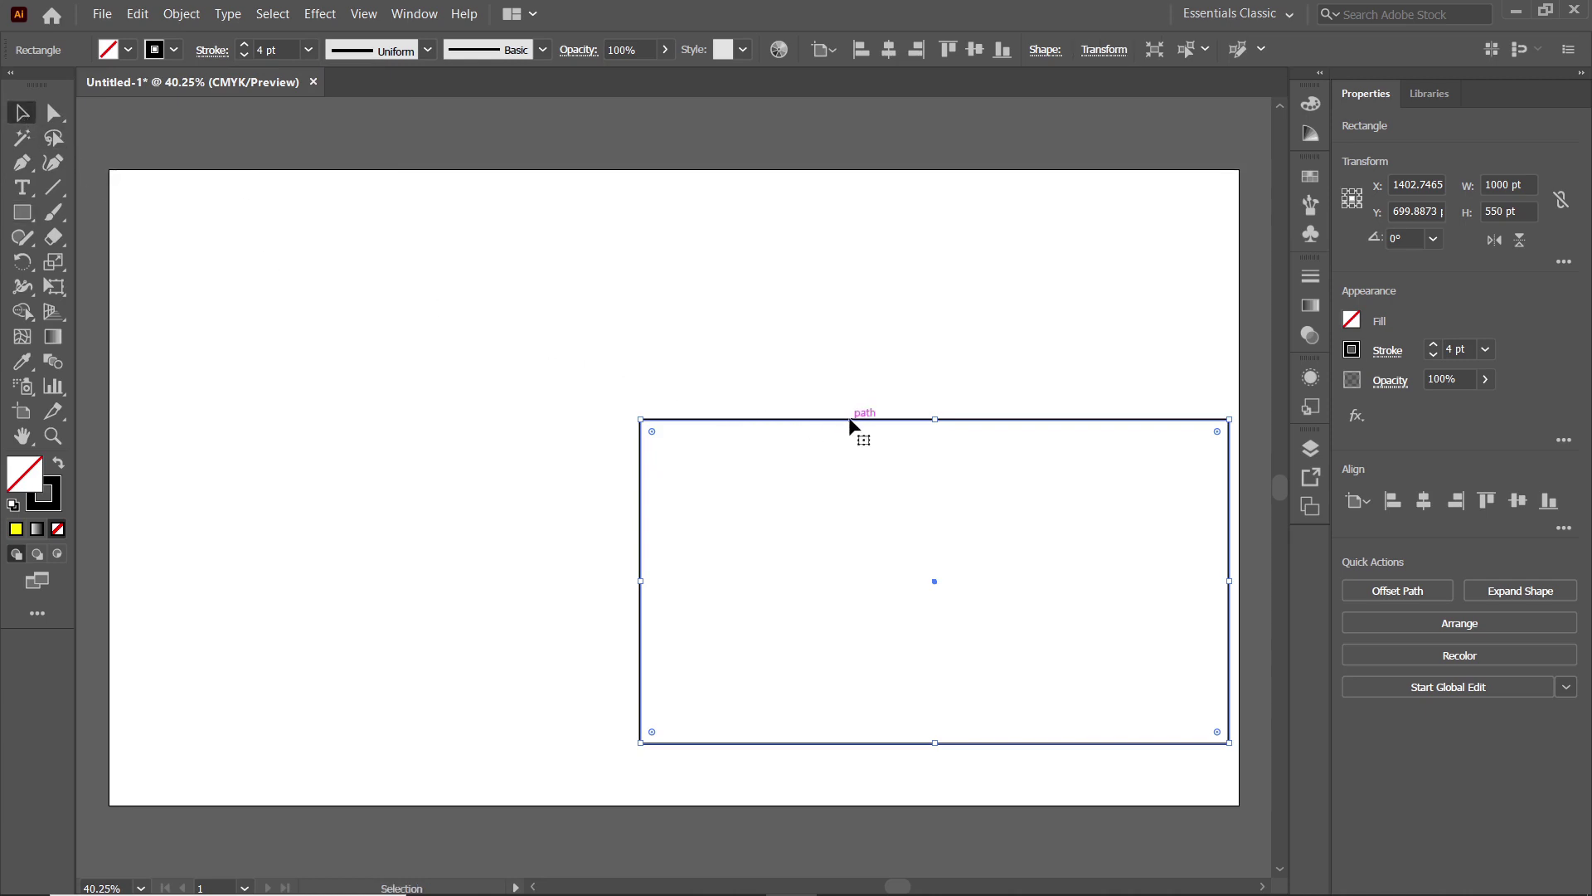
{"action": "left_click_drag", "start_coordinate": [848, 418], "coordinate": [590, 304]}
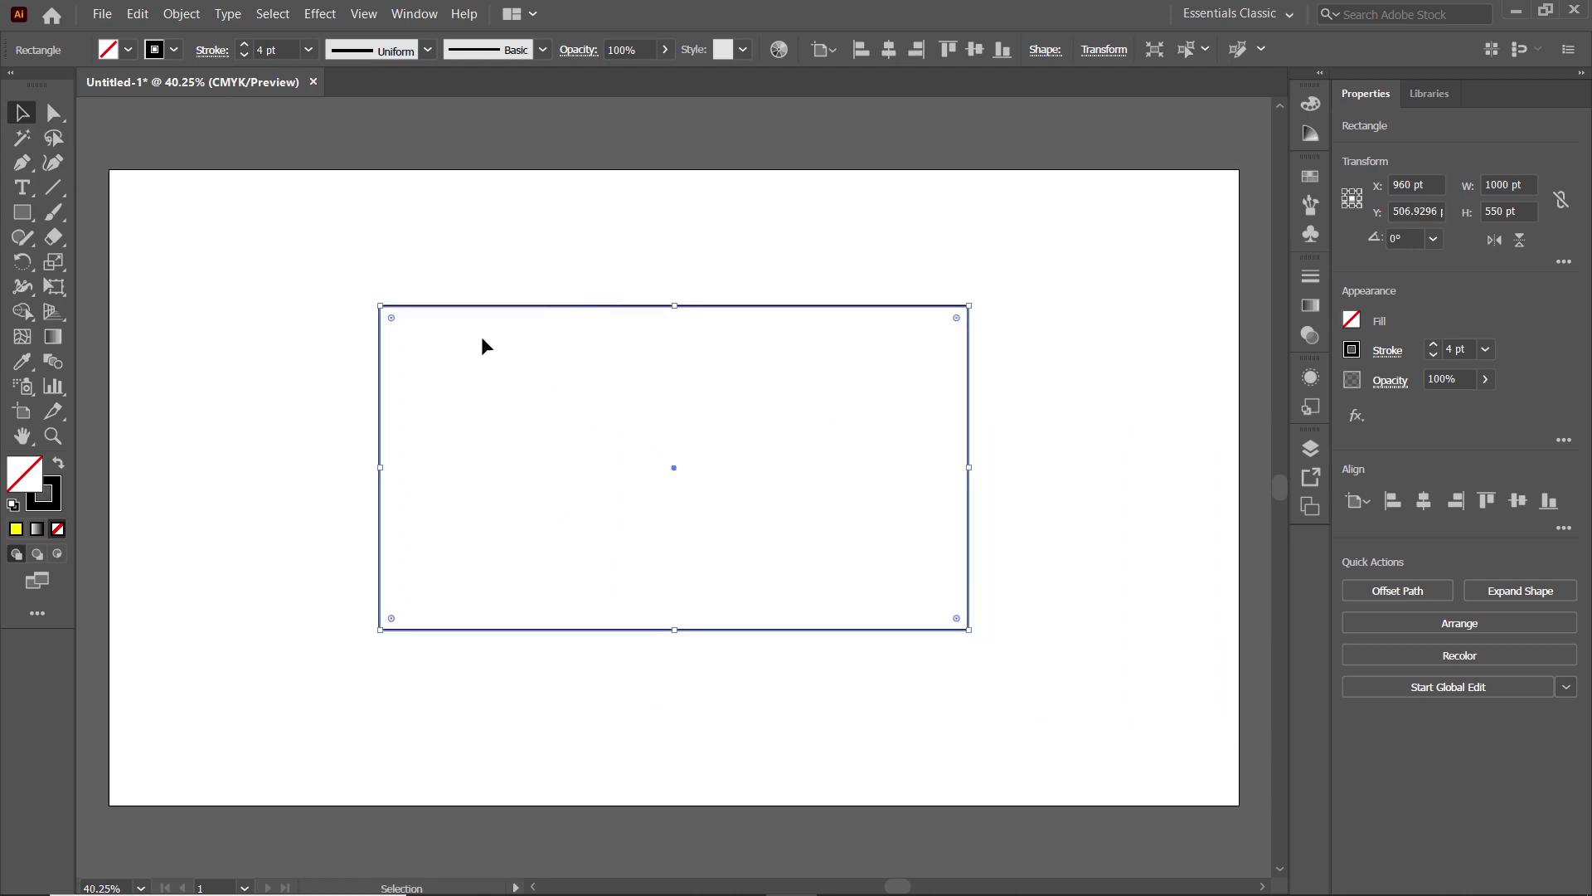
Draw an upright regular hexagon about 596 by 516 pt over the rectangle and give it an orange stroke
{"action": "left_click", "coordinate": [22, 212]}
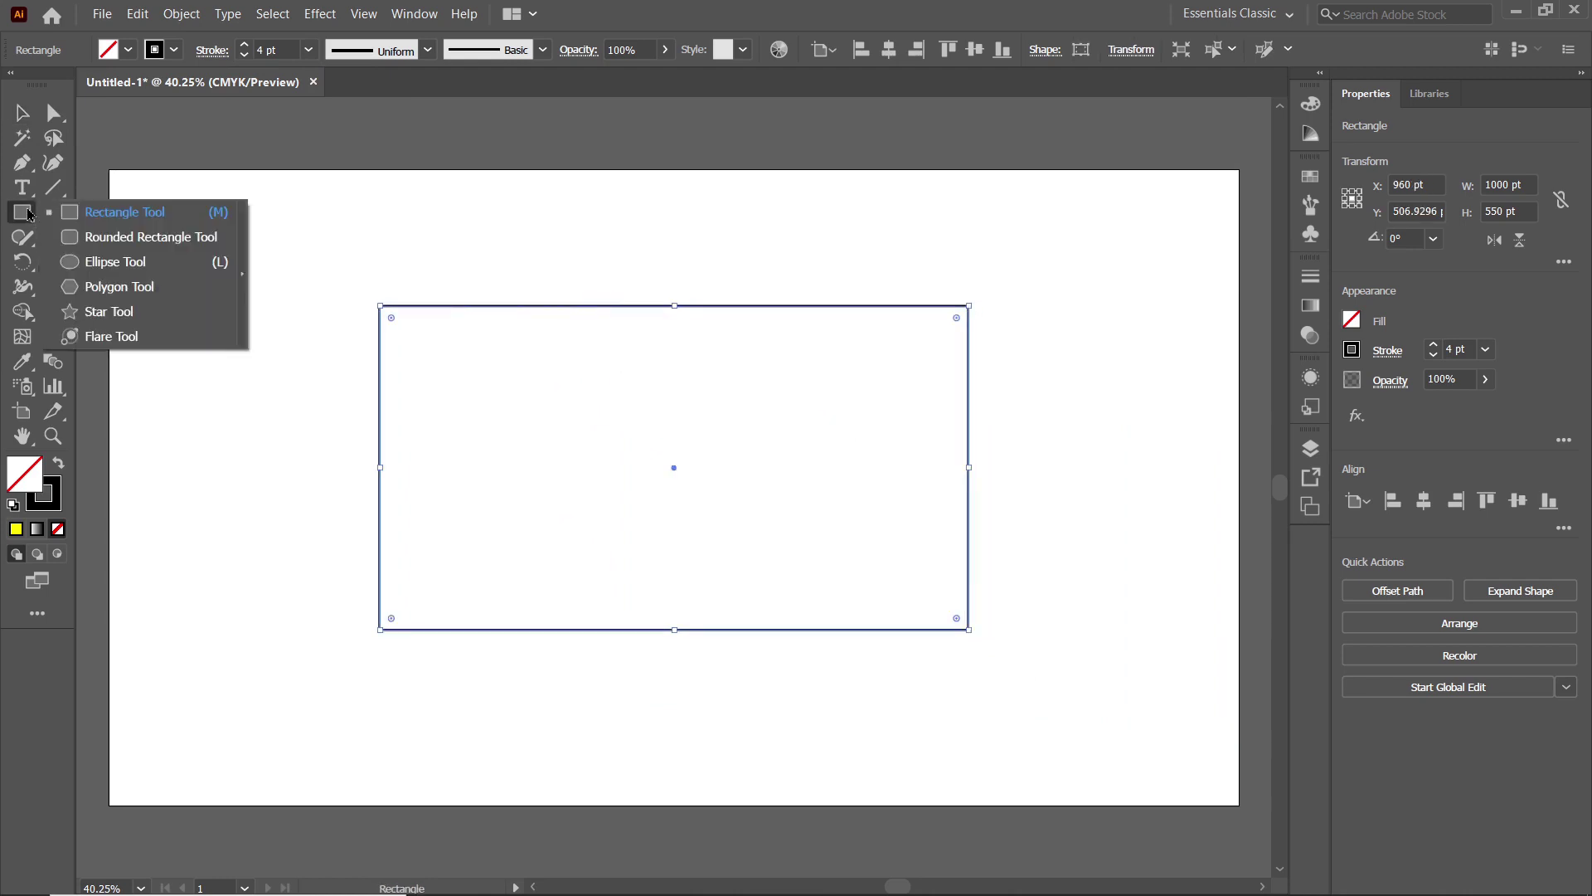
{"action": "left_click", "coordinate": [88, 290]}
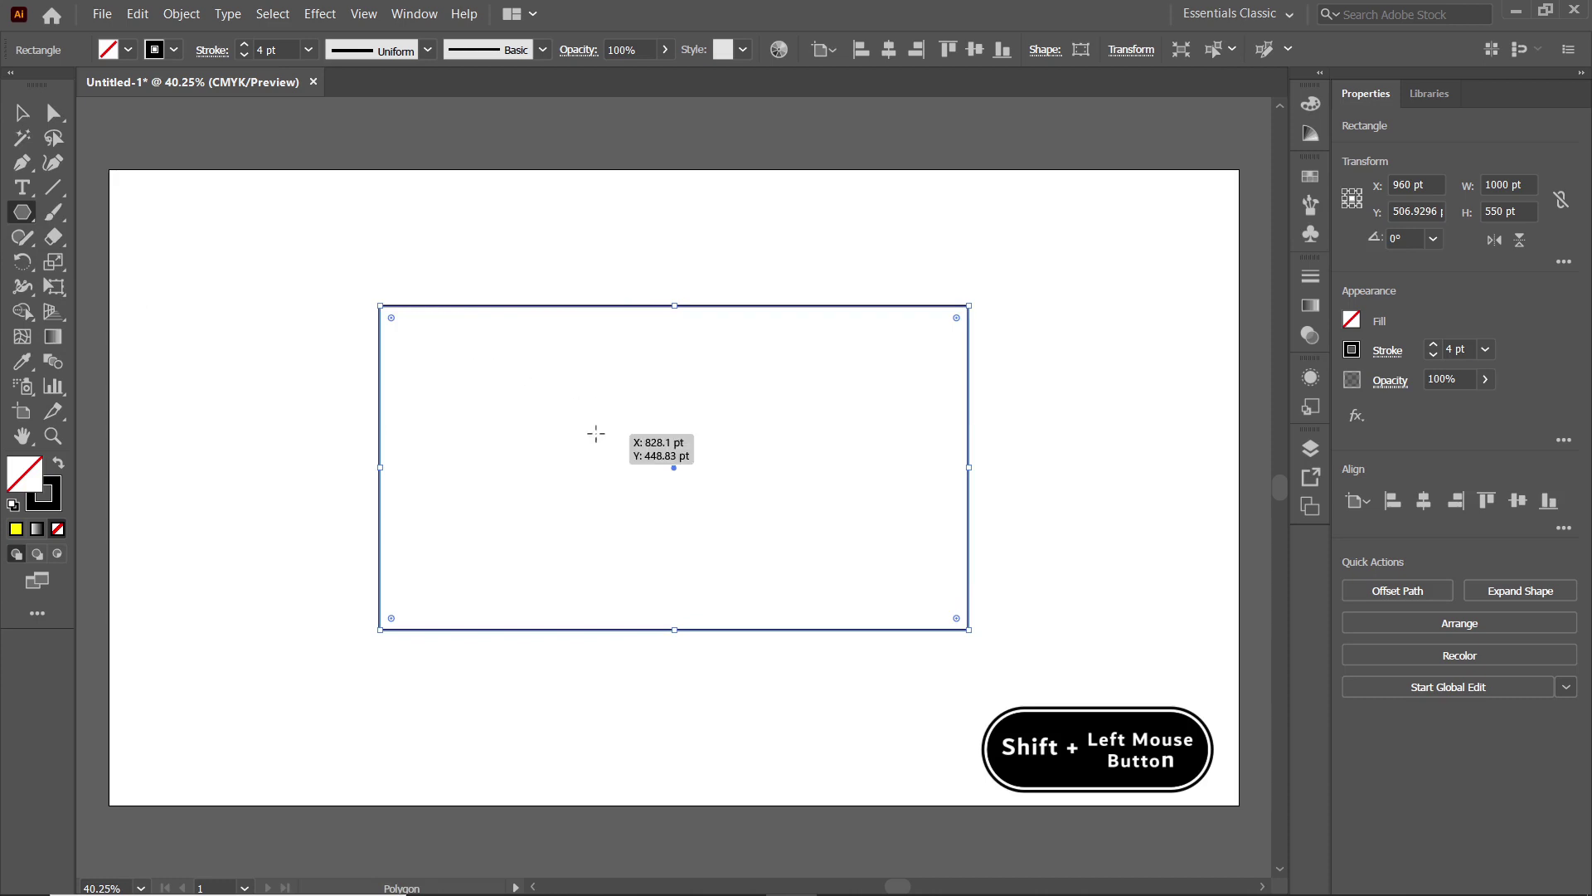
{"action": "mouse_move", "coordinate": [595, 433]}
{"action": "left_mouse_down"}
{"action": "mouse_move", "coordinate": [672, 508]}
{"action": "mouse_move", "coordinate": [701, 568]}
{"action": "left_mouse_up"}
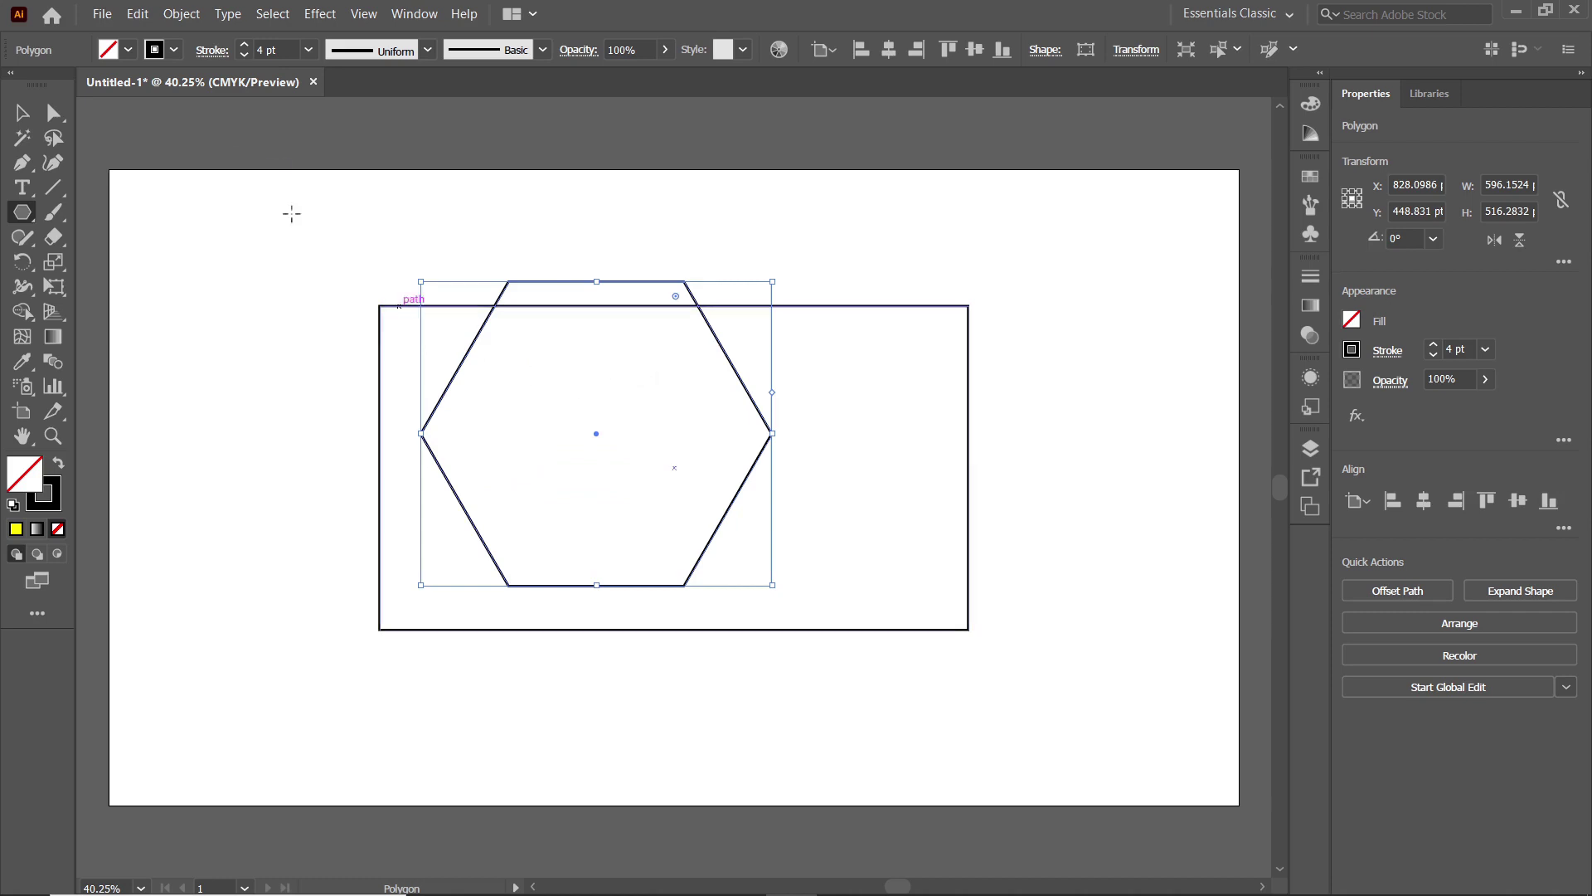
{"action": "left_click", "coordinate": [175, 50]}
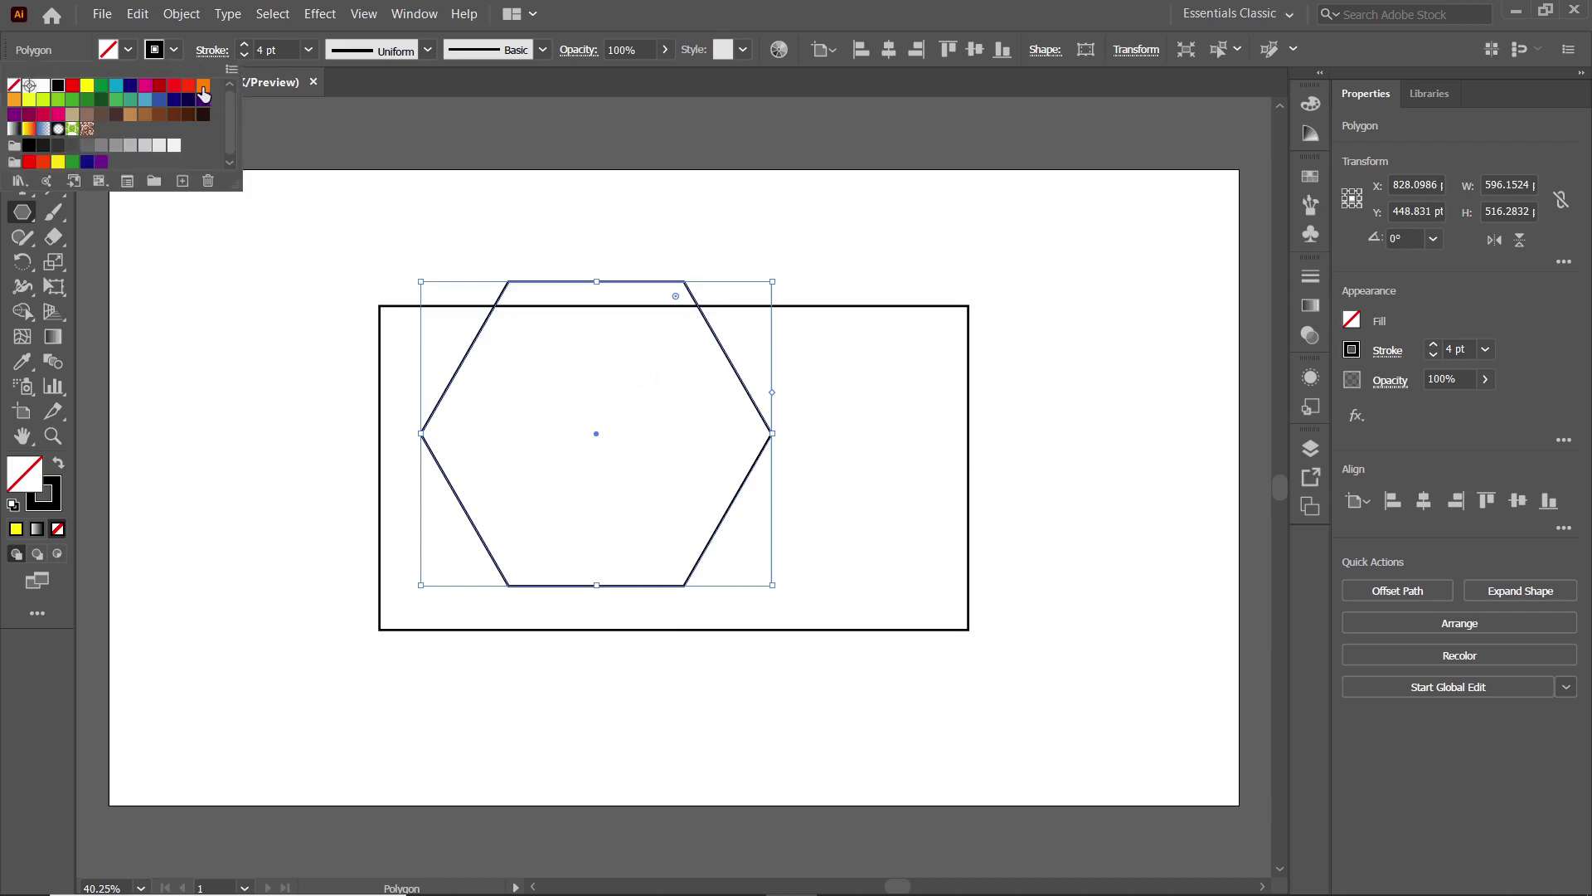
{"action": "left_click", "coordinate": [201, 87]}
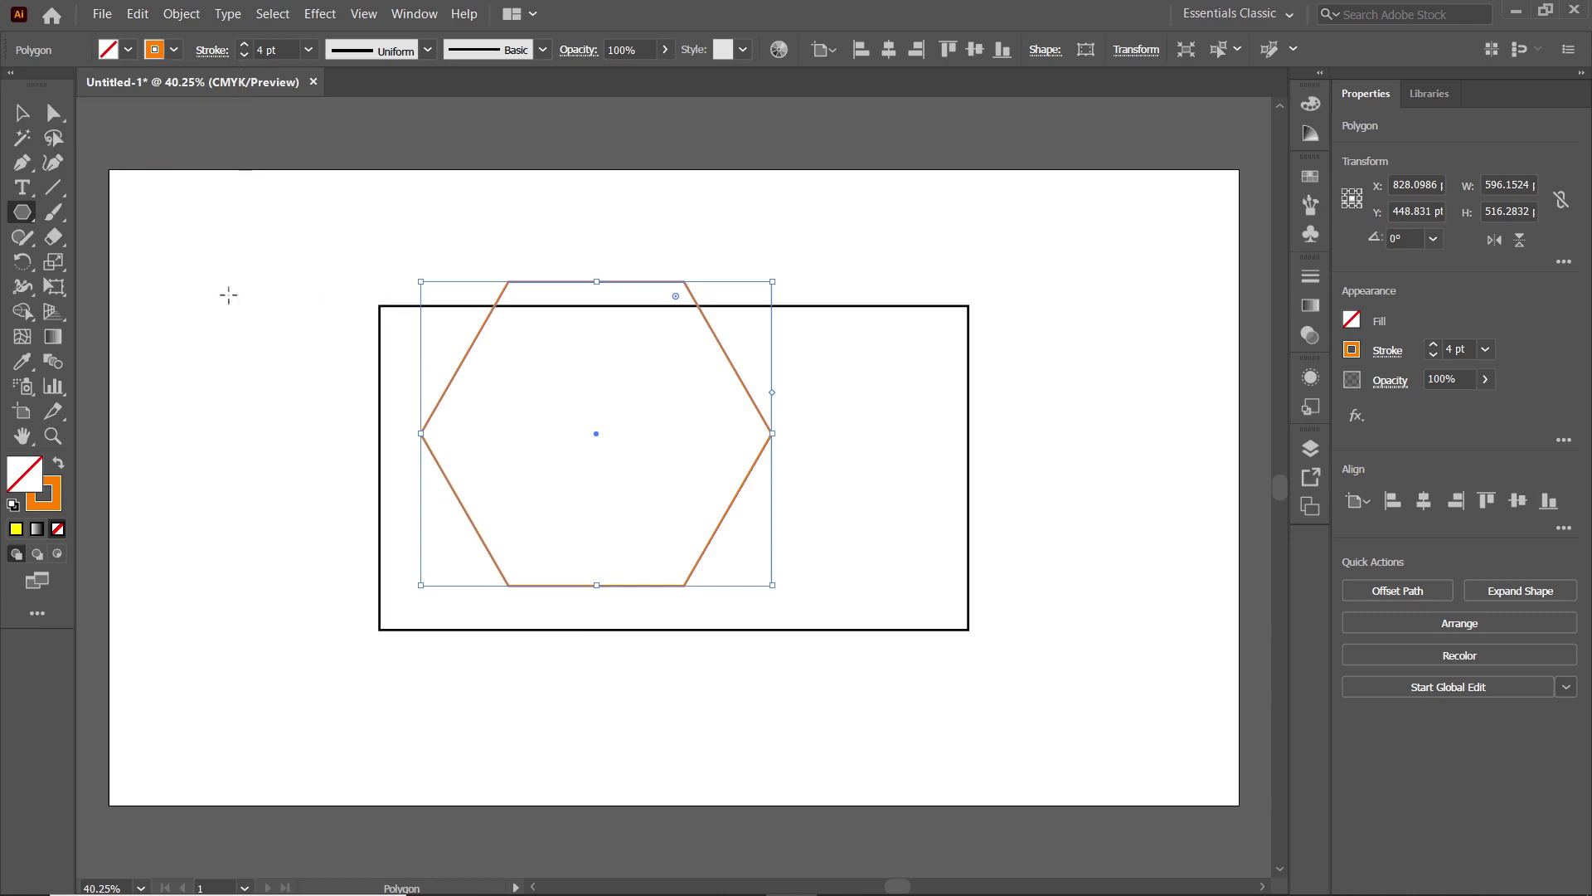
Rotate the hexagon by 90° so that it stands on a corner
{"action": "double_click", "coordinate": [27, 262]}
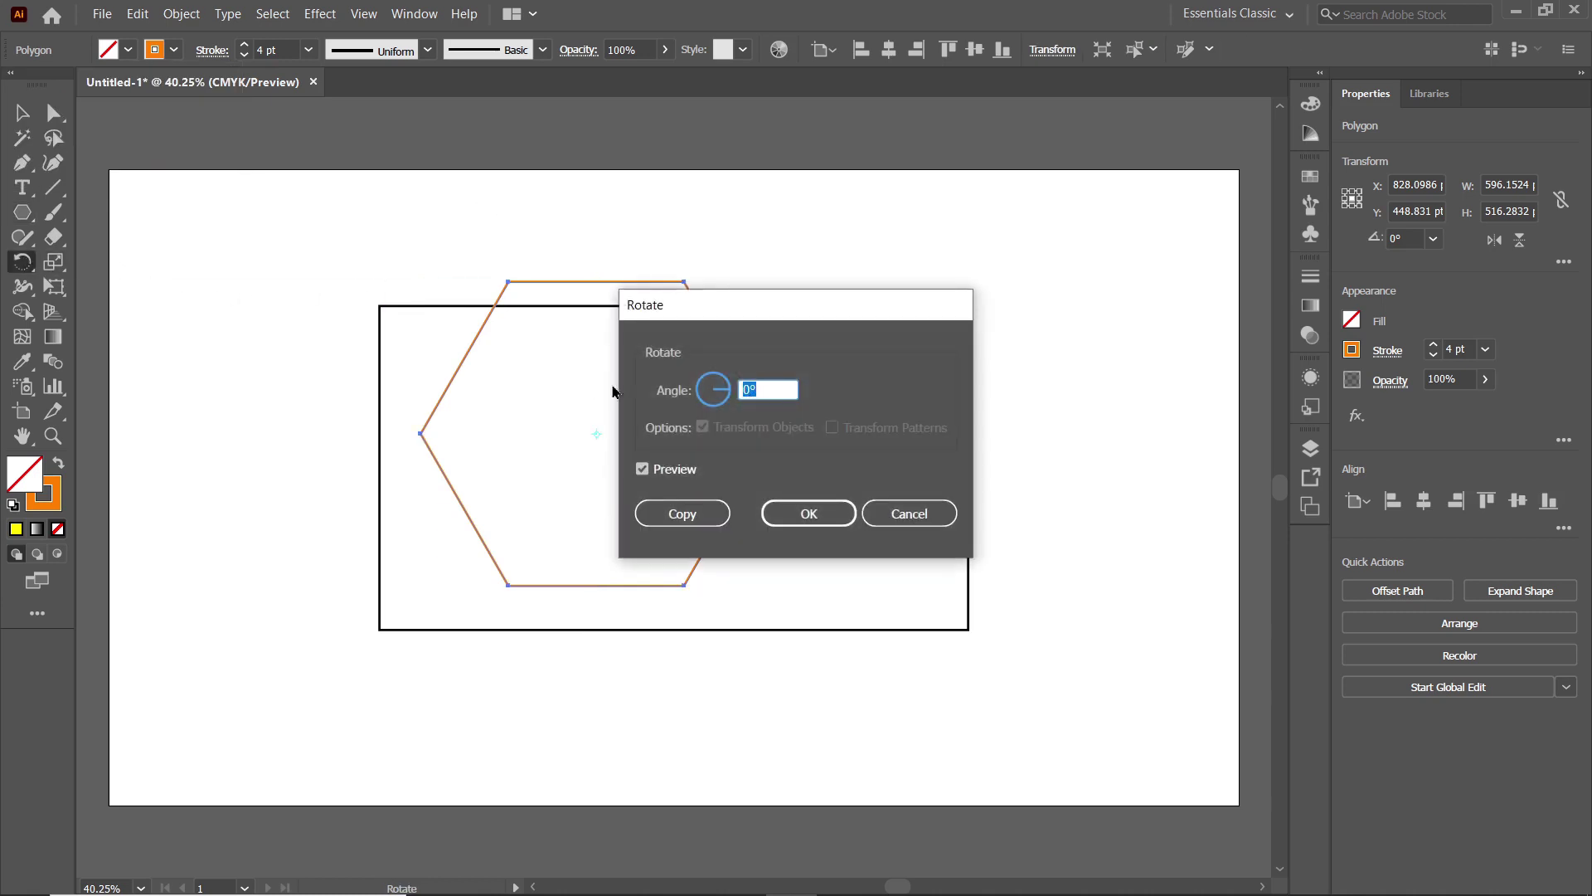
{"action": "type", "text": "90"}
{"action": "left_click", "coordinate": [798, 520]}
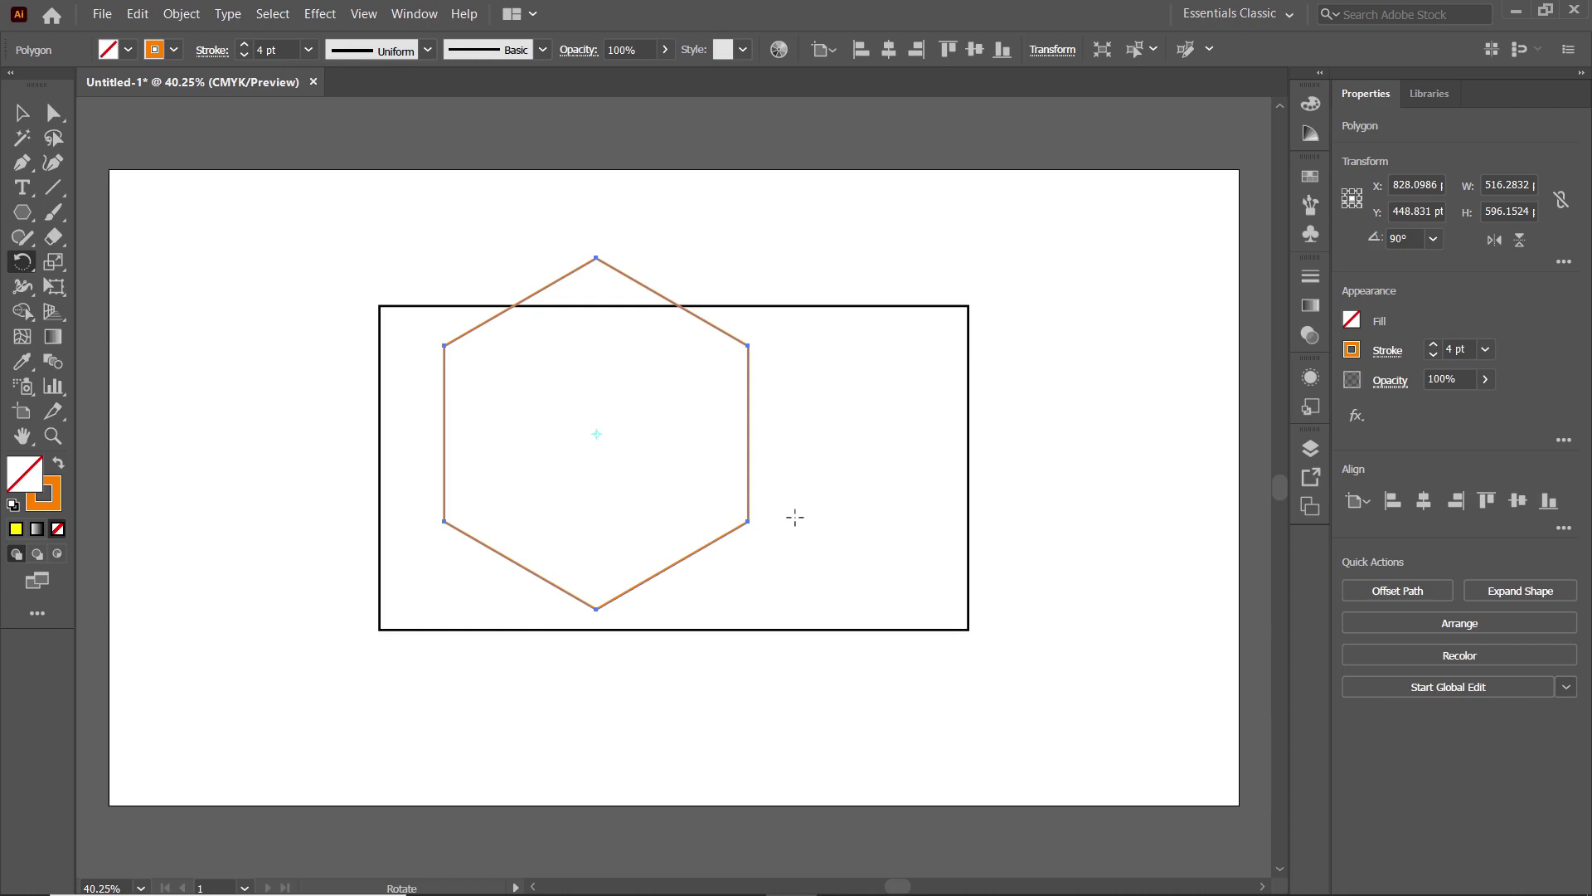
Move the hexagon onto the rectangle's lower edge and scale it proportionally to the rectangle's 550 pt height
{"action": "left_click", "coordinate": [22, 113]}
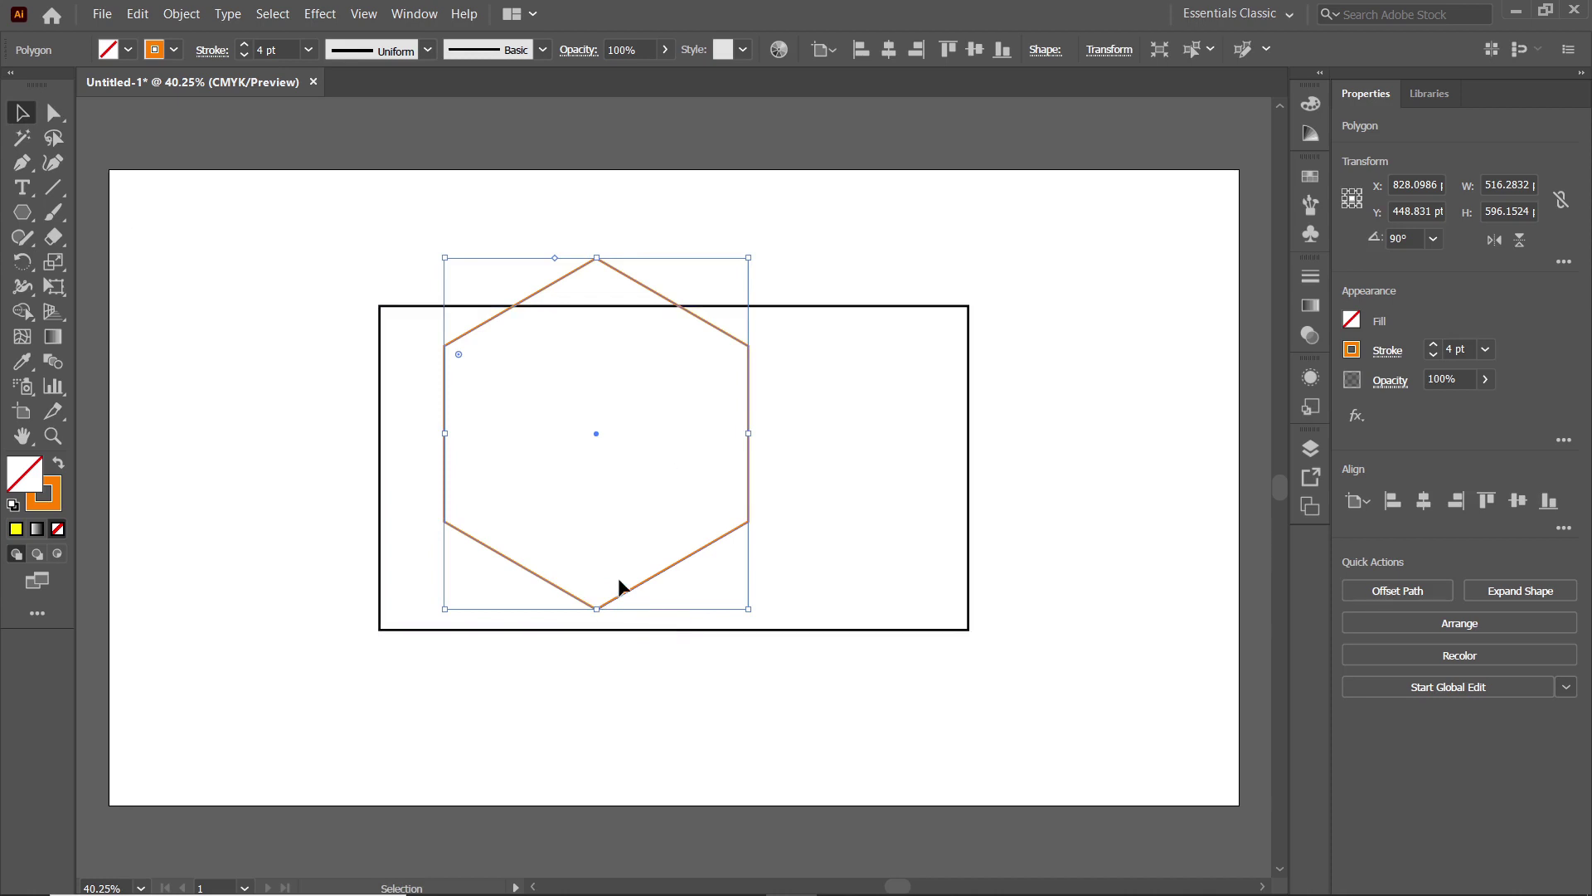
{"action": "left_click_drag", "start_coordinate": [610, 599], "coordinate": [659, 621]}
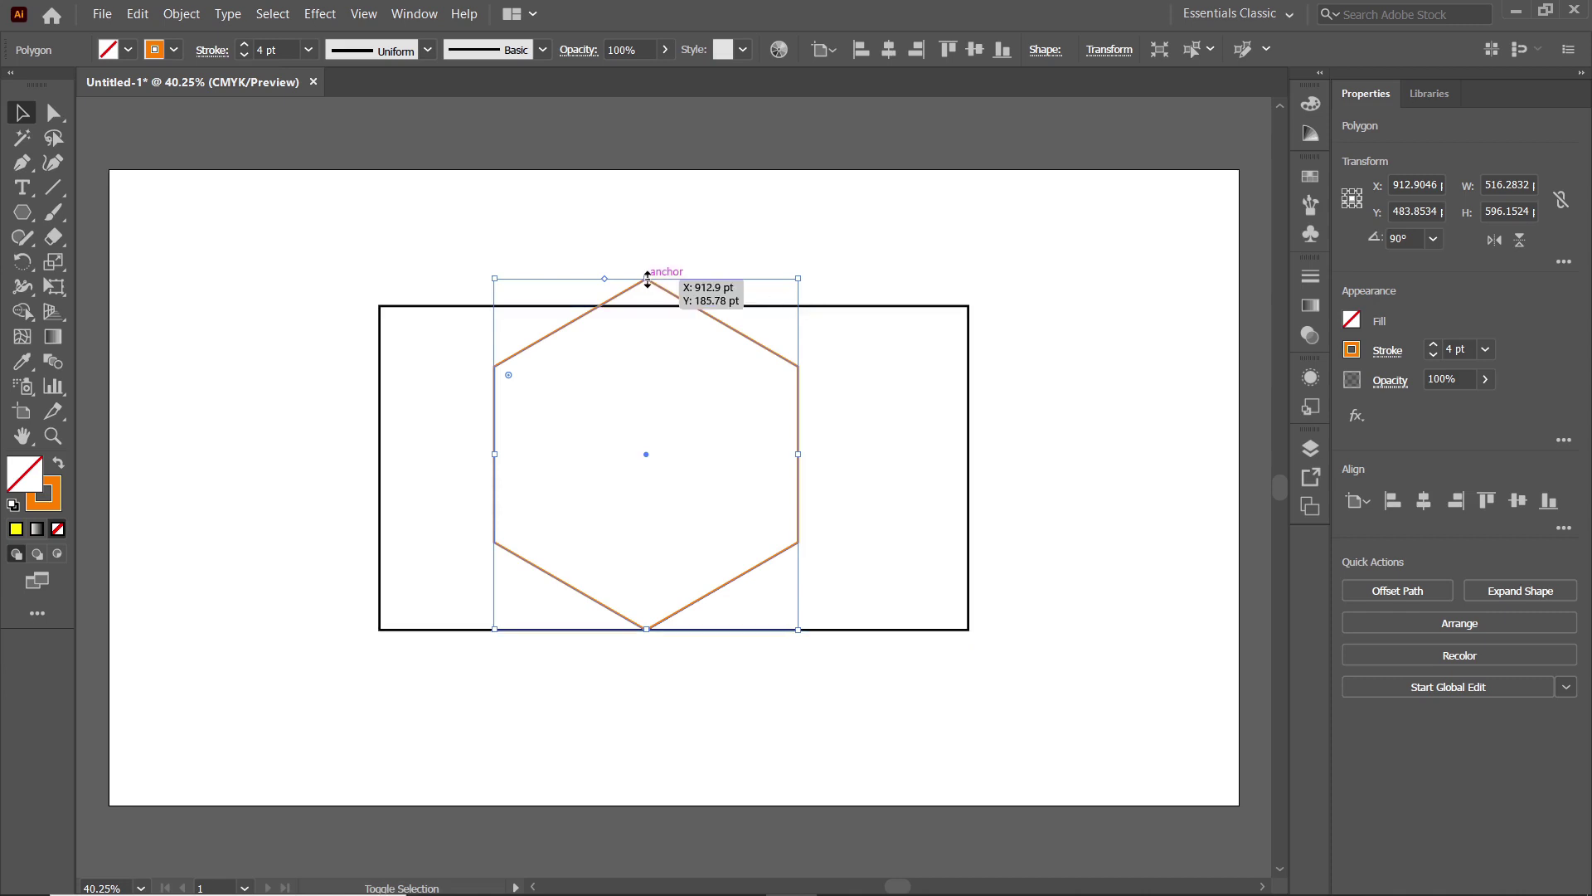
{"action": "left_click_drag", "start_coordinate": [648, 280], "coordinate": [651, 307]}
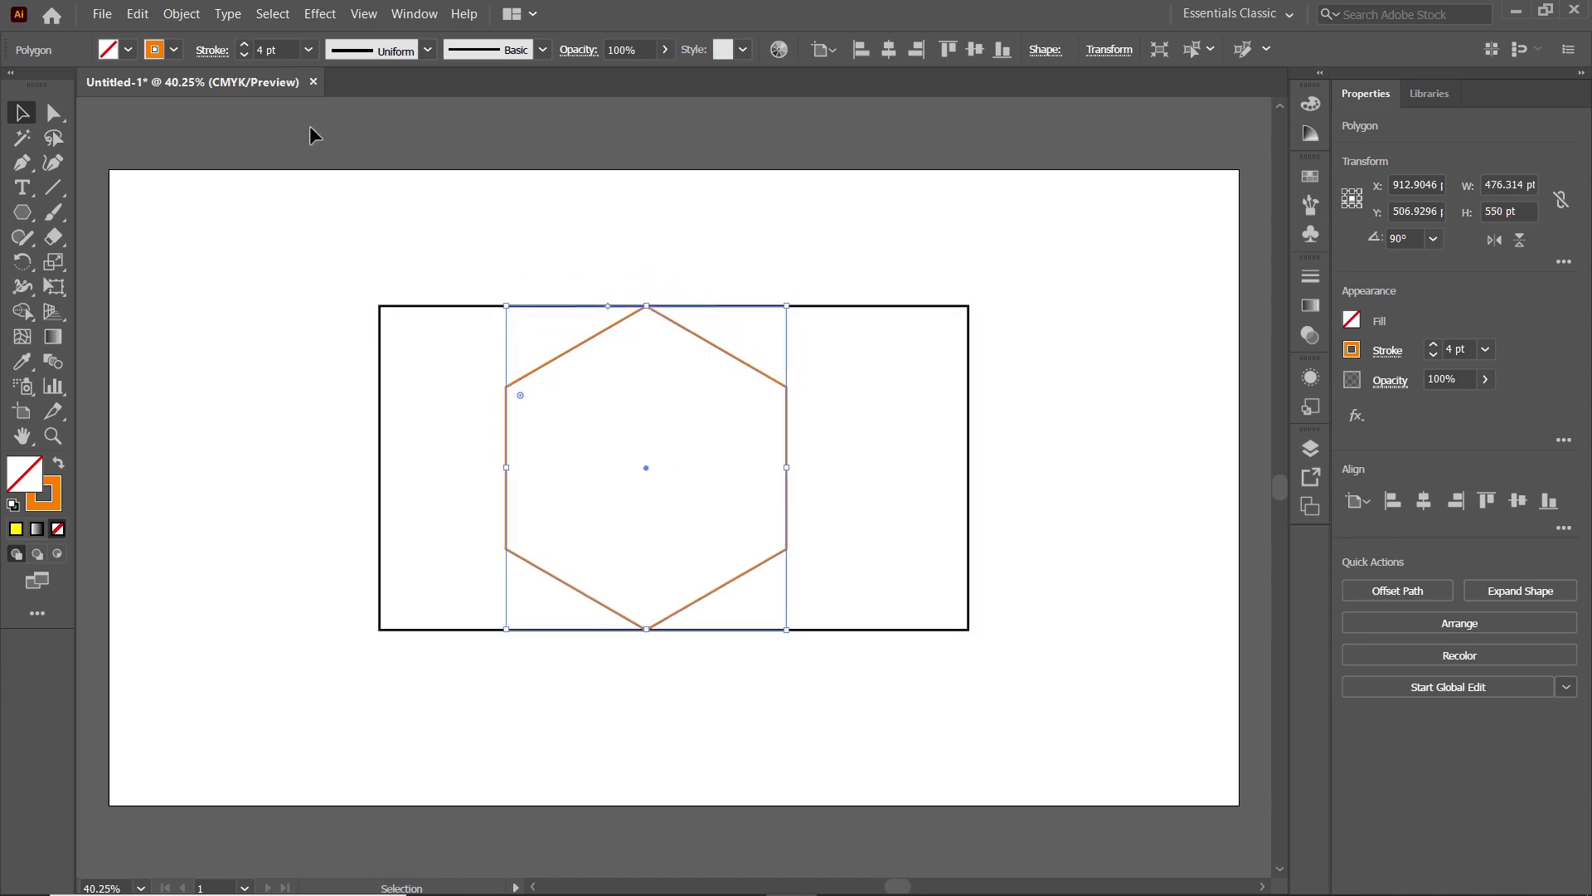
Set the hexagon's stroke weight to 70 pt and delete the guide rectangle
{"action": "left_click", "coordinate": [281, 49]}
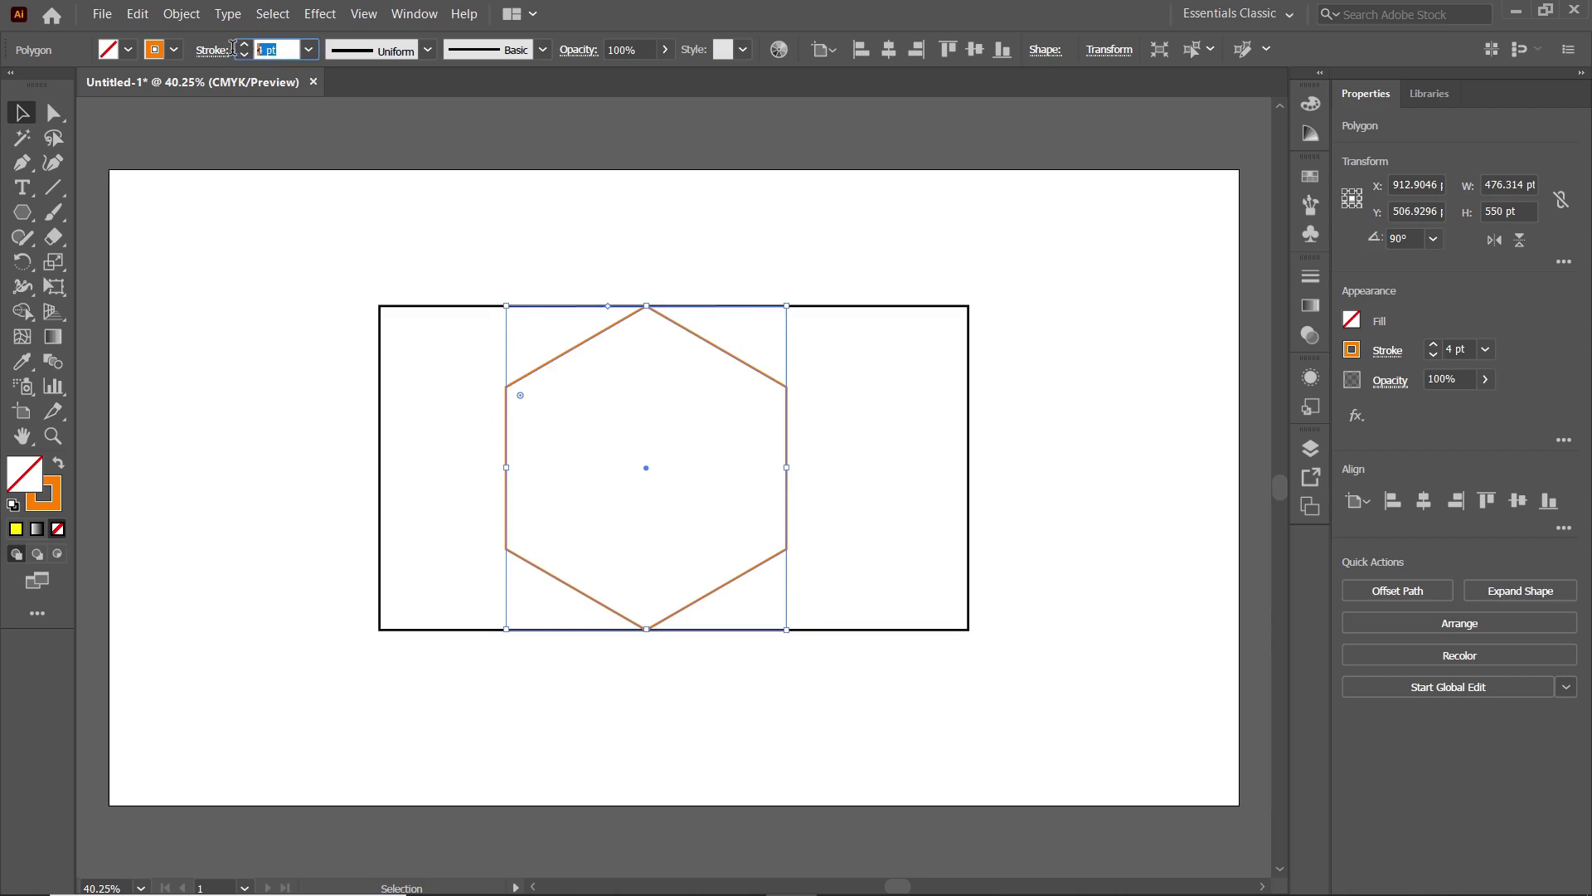
{"action": "type", "text": "70"}
{"action": "key", "text": "Return"}
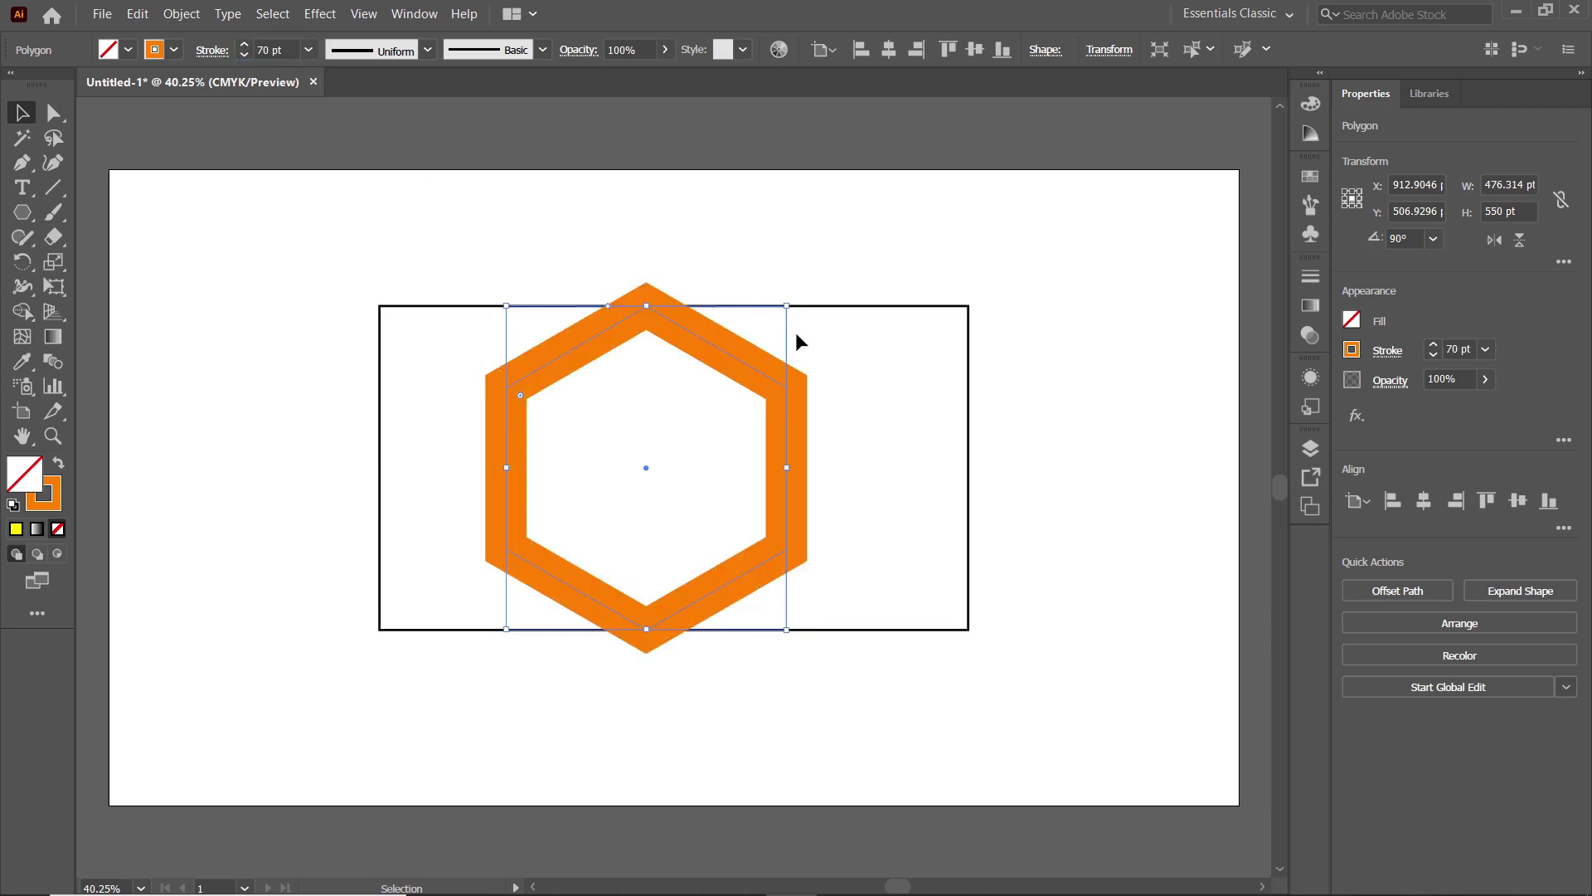
{"action": "left_click", "coordinate": [850, 306]}
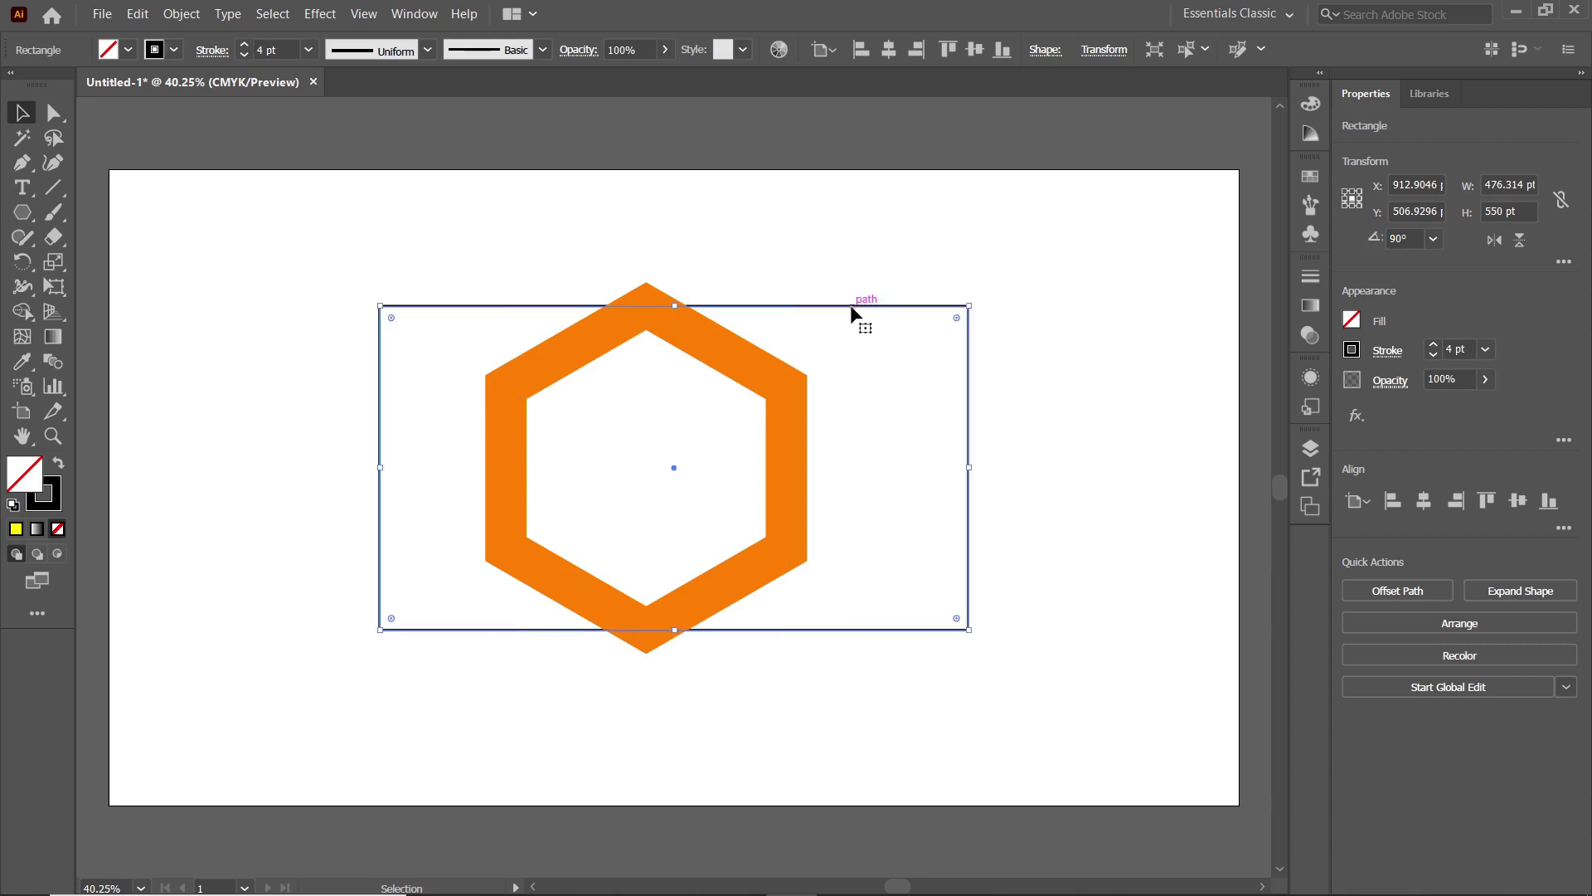
{"action": "key", "text": "Delete"}
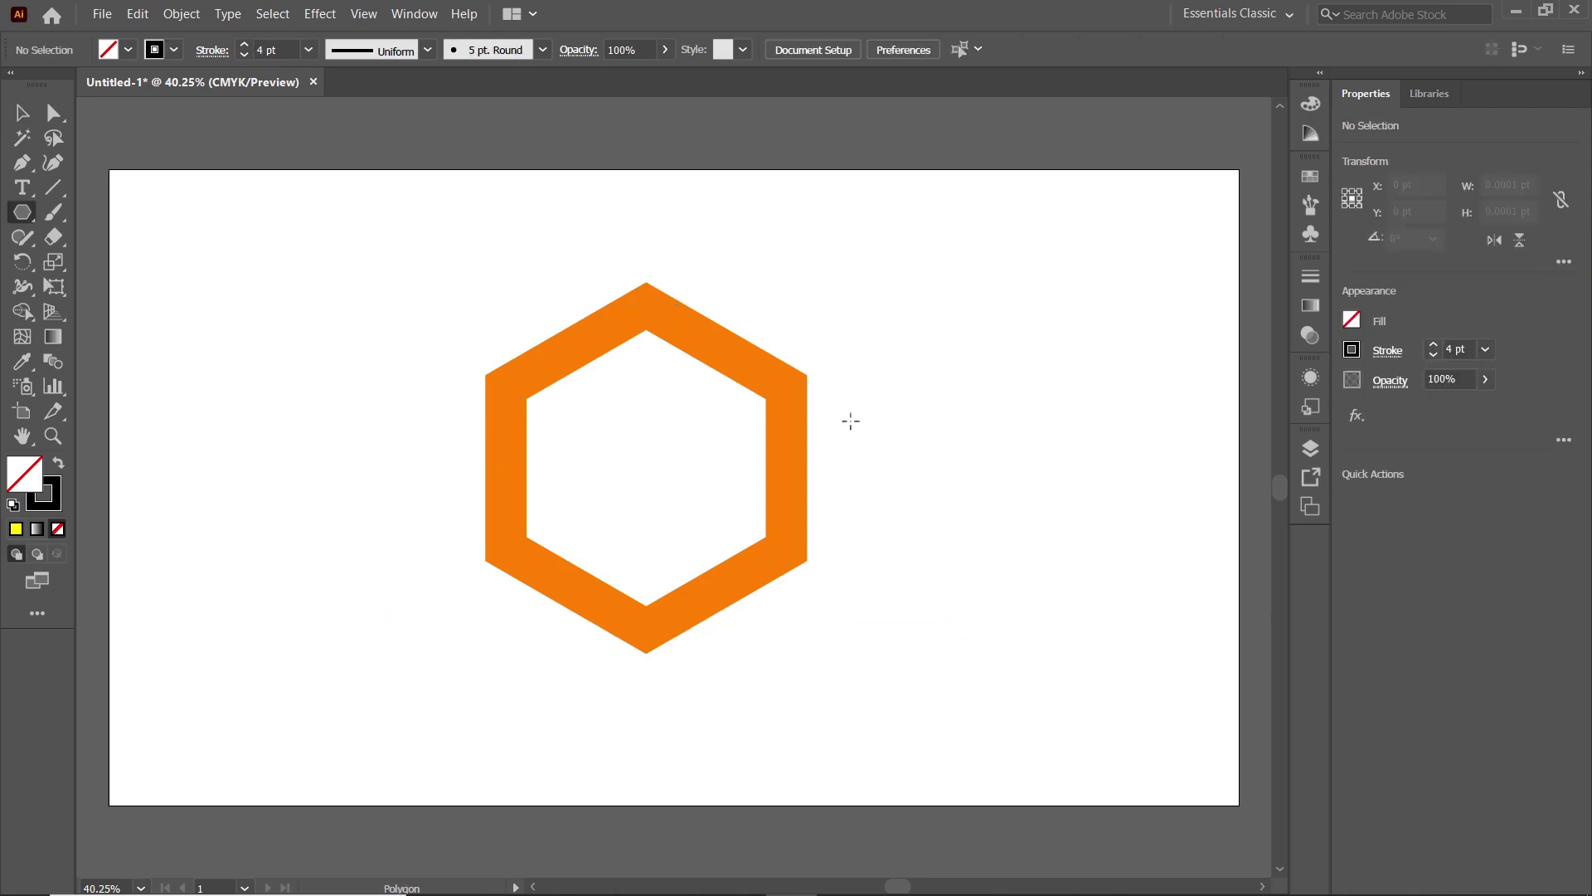
Draw a circle 250 pt wide and 250 pt high to the right of the hexagon
{"action": "left_click", "coordinate": [11, 214]}
{"action": "left_click_drag", "start_coordinate": [11, 214], "coordinate": [70, 265]}
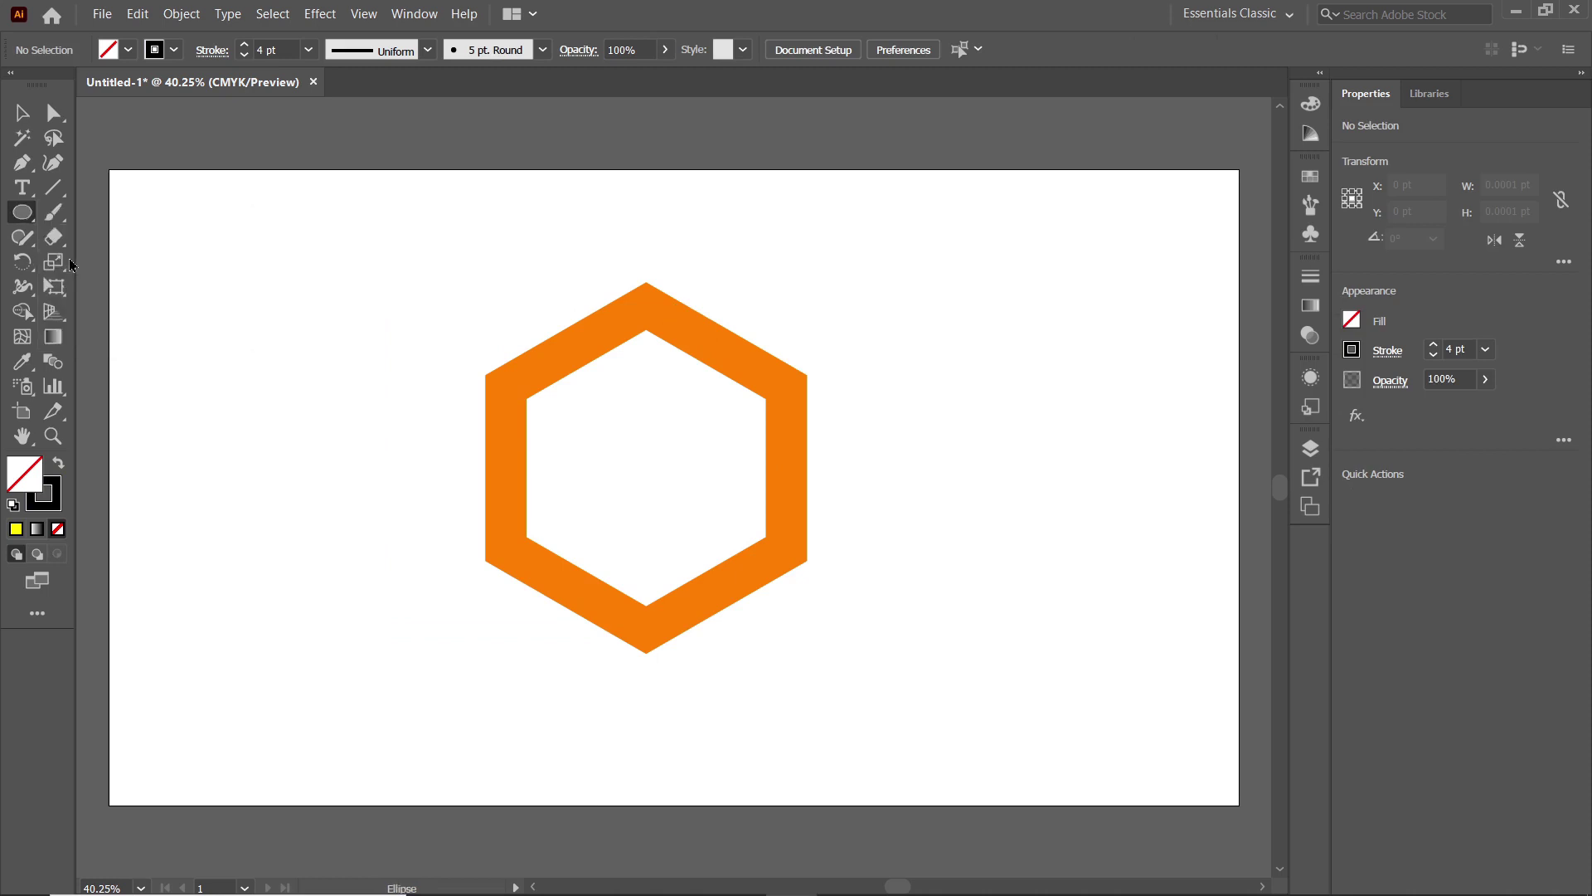
{"action": "left_click", "coordinate": [917, 332]}
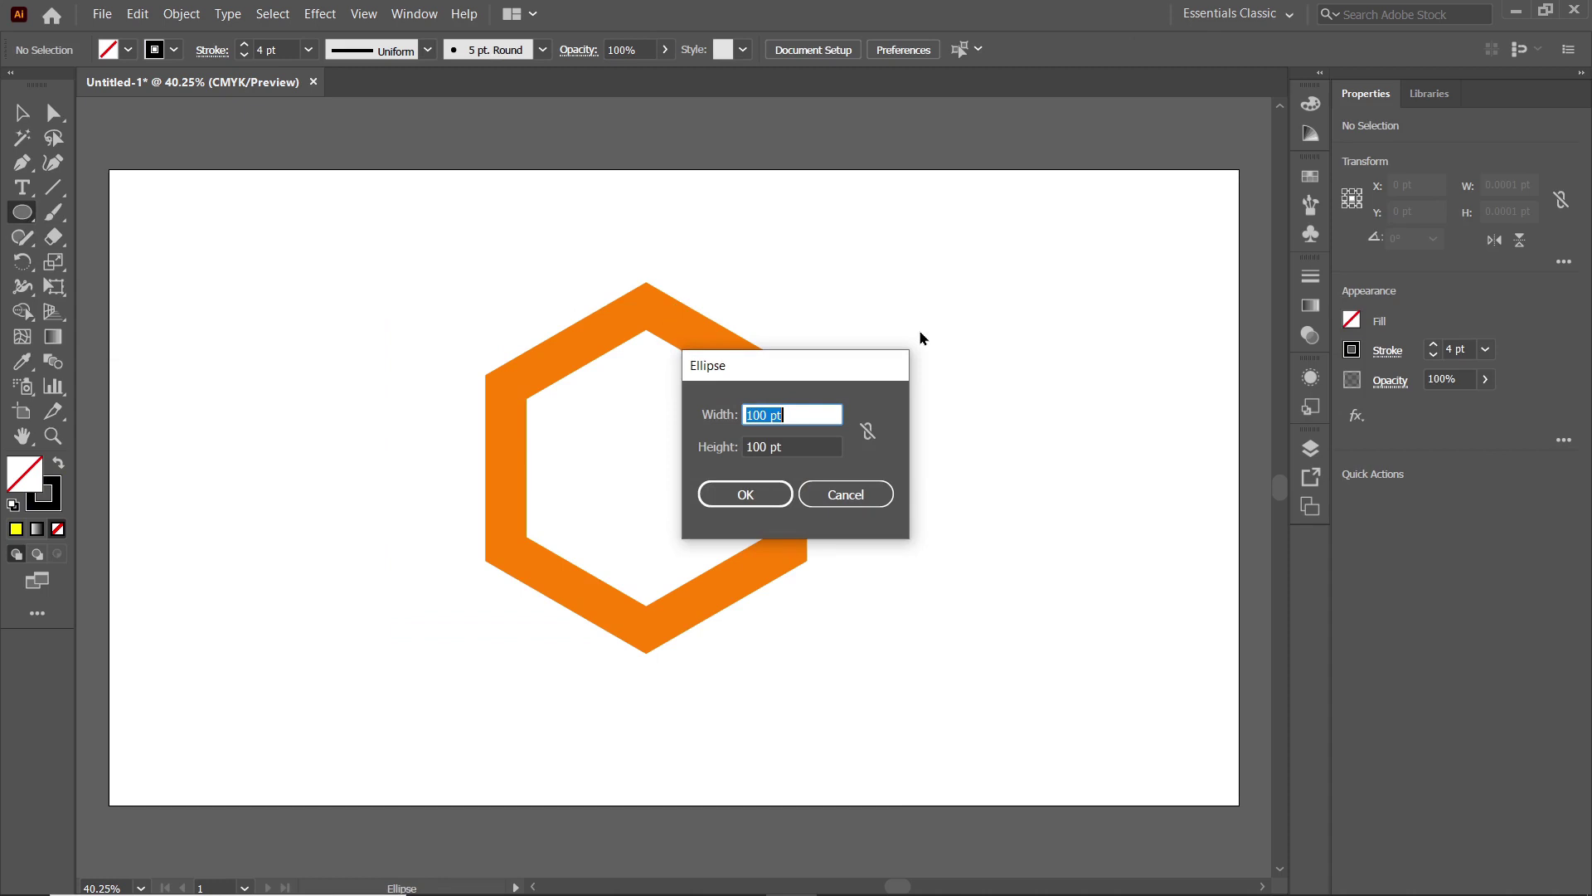
{"action": "left_click", "coordinate": [798, 411]}
{"action": "left_click_drag", "start_coordinate": [799, 411], "coordinate": [725, 410]}
{"action": "type", "text": "250"}
{"action": "key", "text": "Tab"}
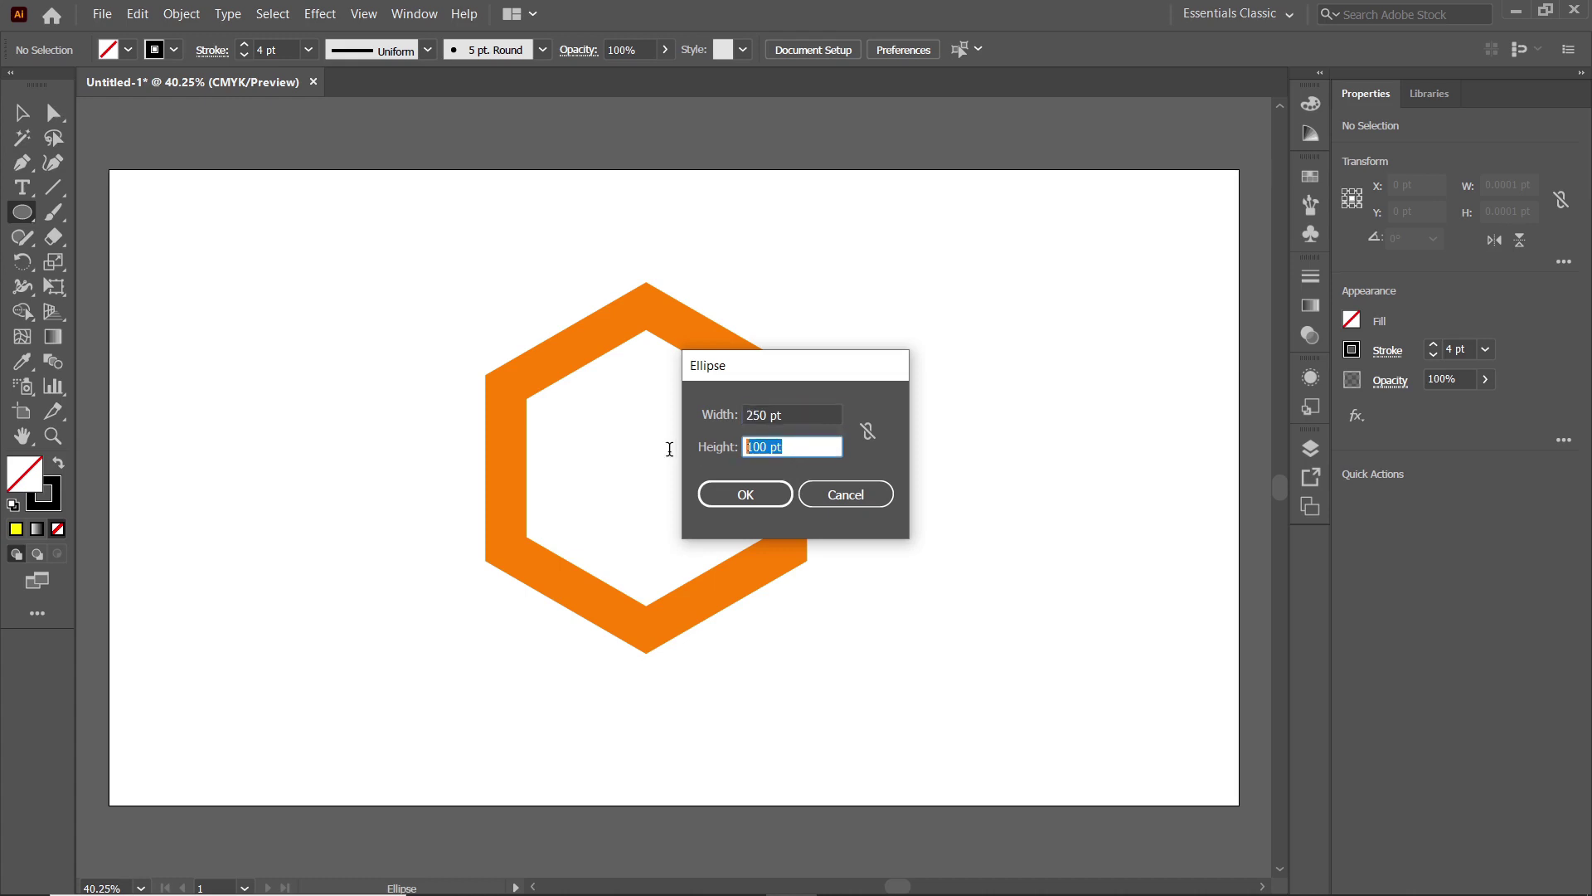
{"action": "type", "text": "250"}
{"action": "key", "text": "Return"}
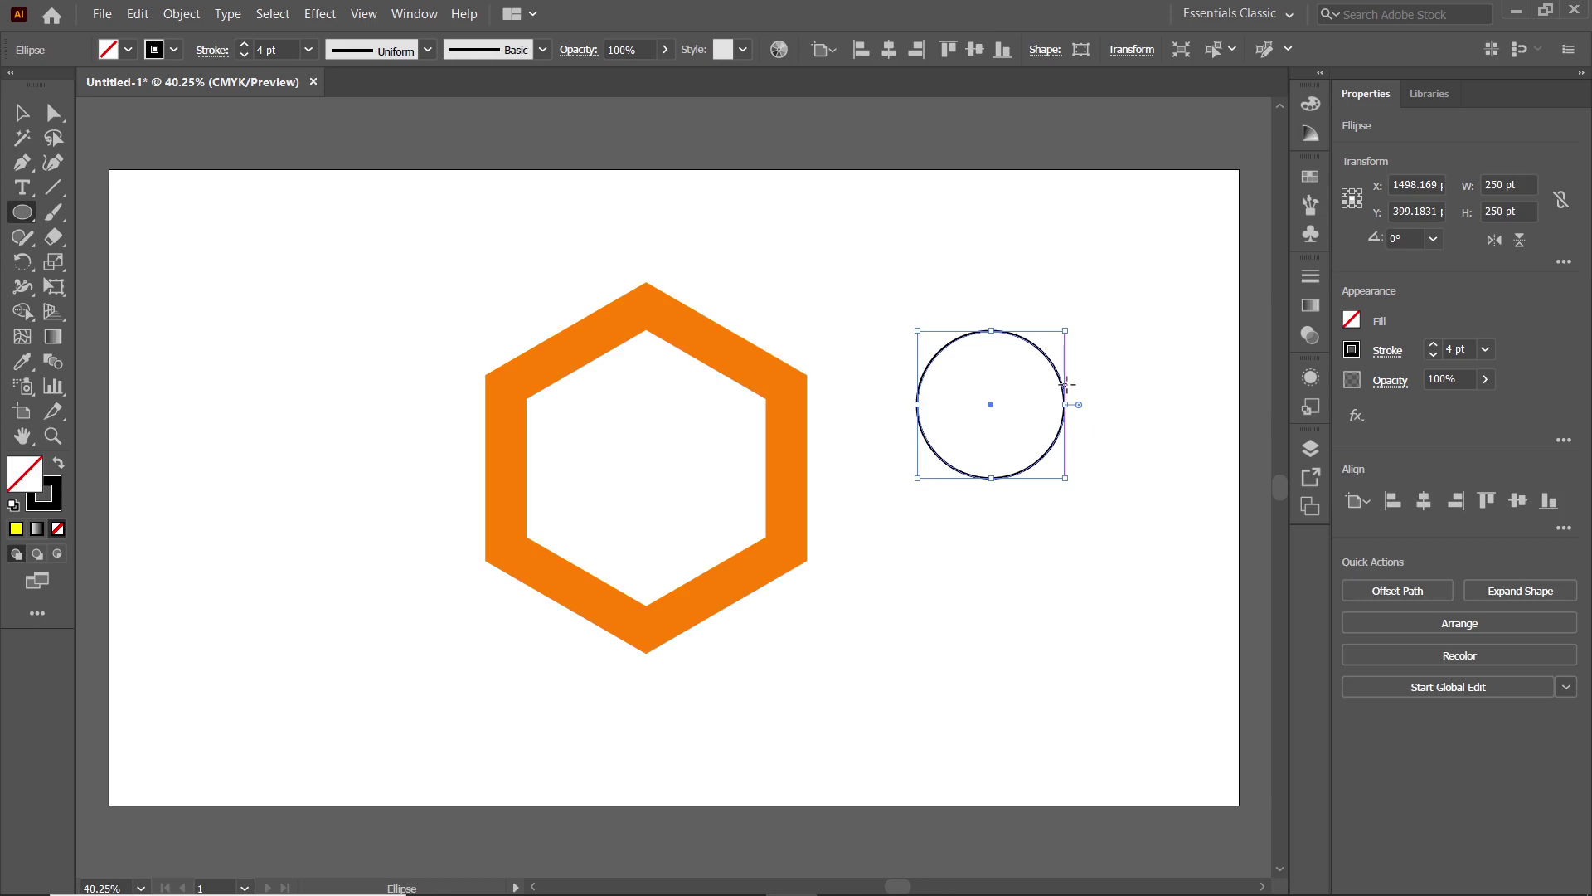
Give the circle a 20 pt stroke in the same orange as the hexagon
{"action": "left_click", "coordinate": [280, 49]}
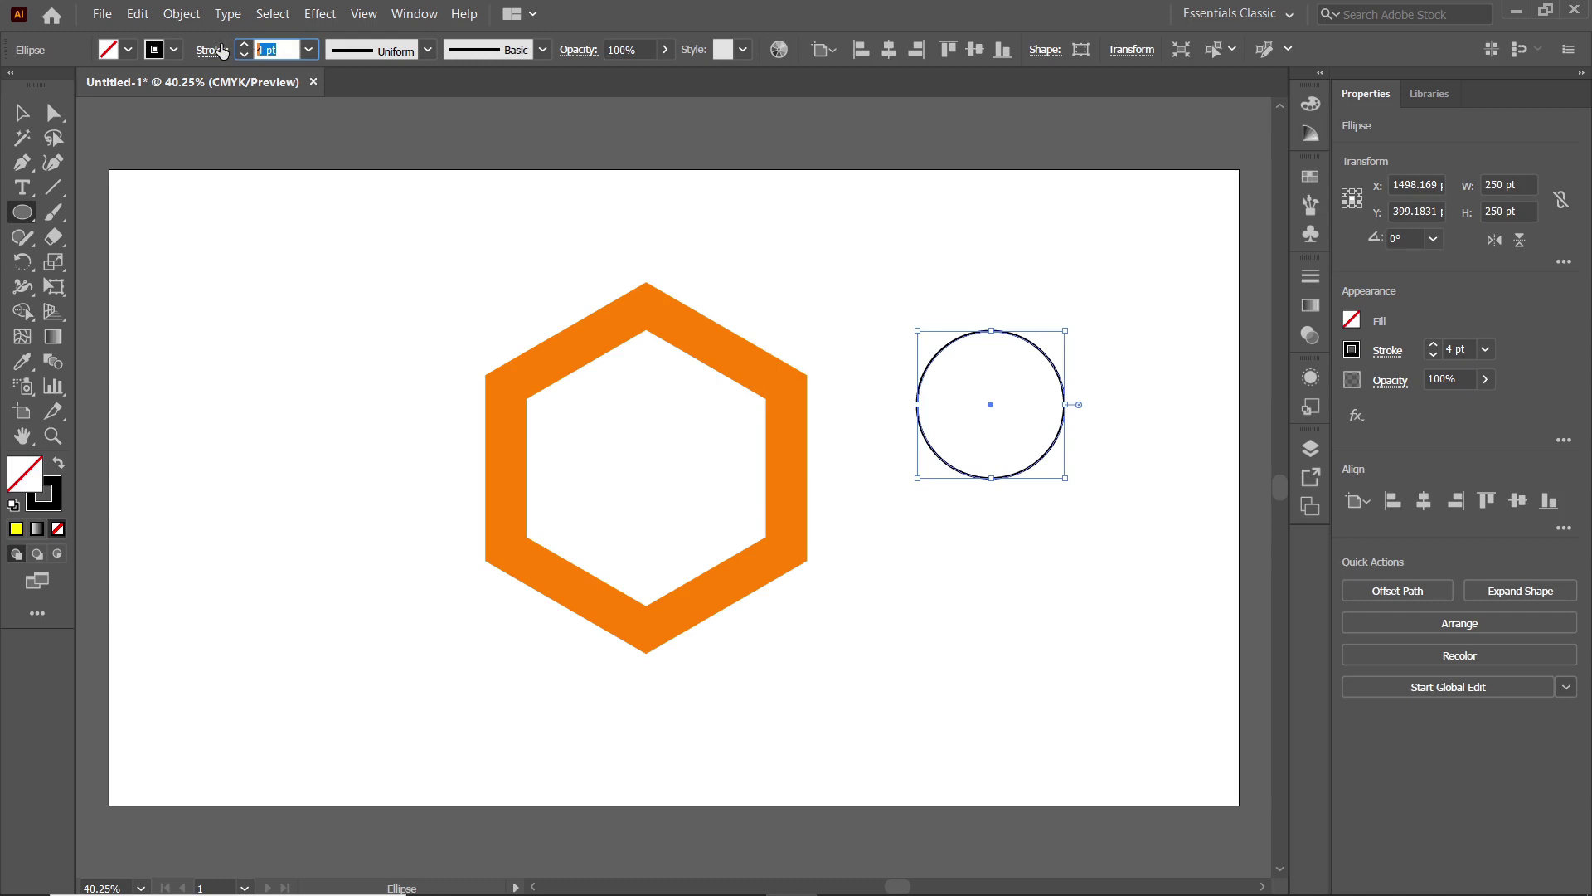
{"action": "type", "text": "20"}
{"action": "key", "text": "Return"}
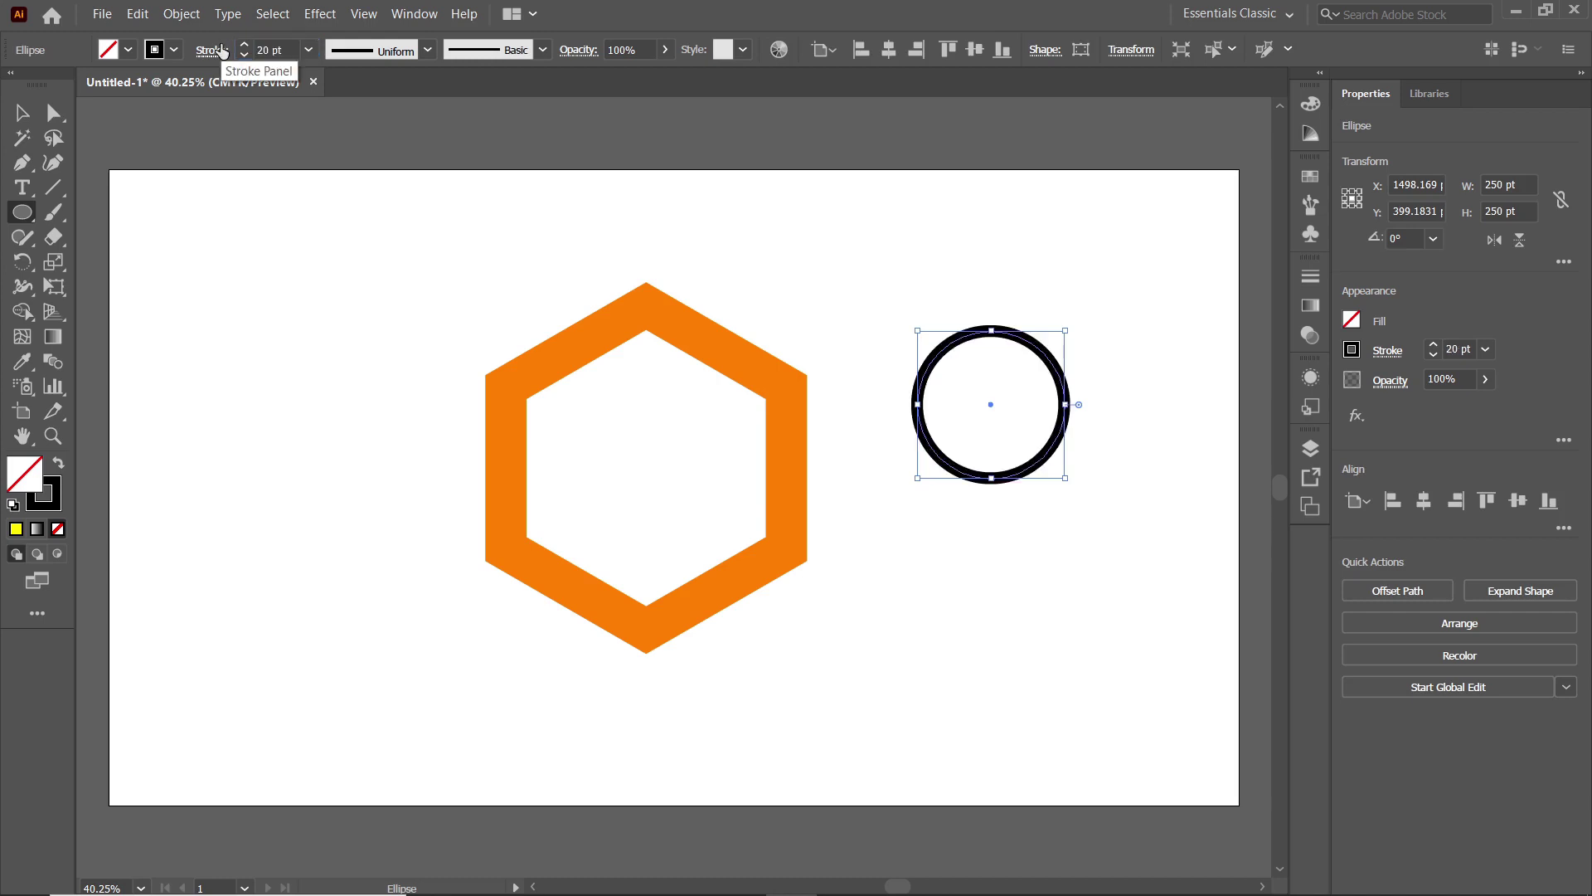
{"action": "left_click", "coordinate": [174, 50]}
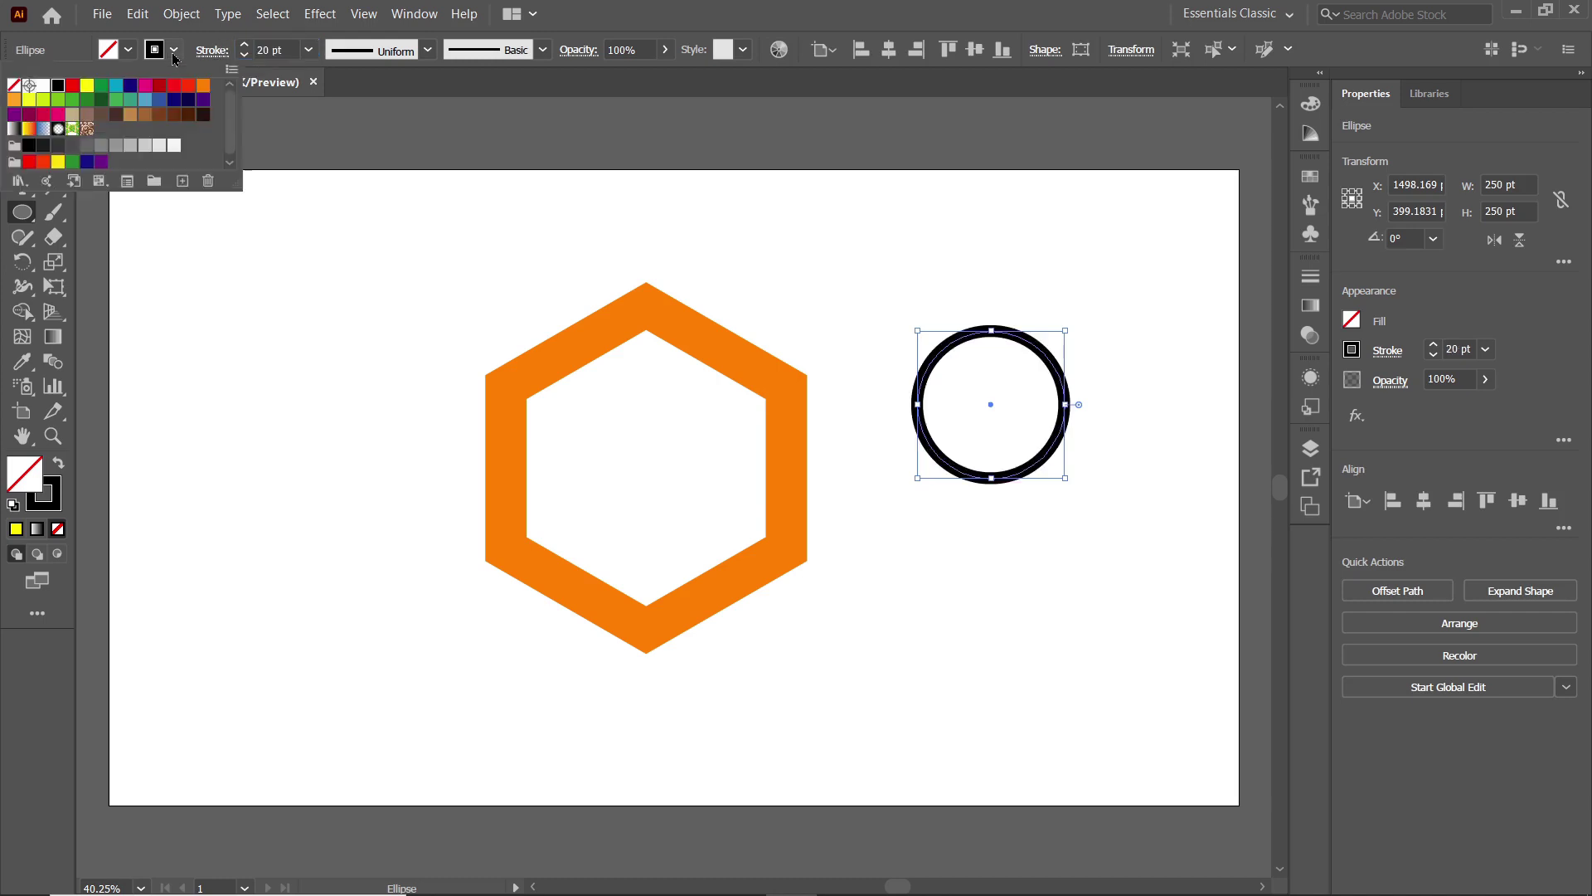
{"action": "left_click", "coordinate": [203, 86]}
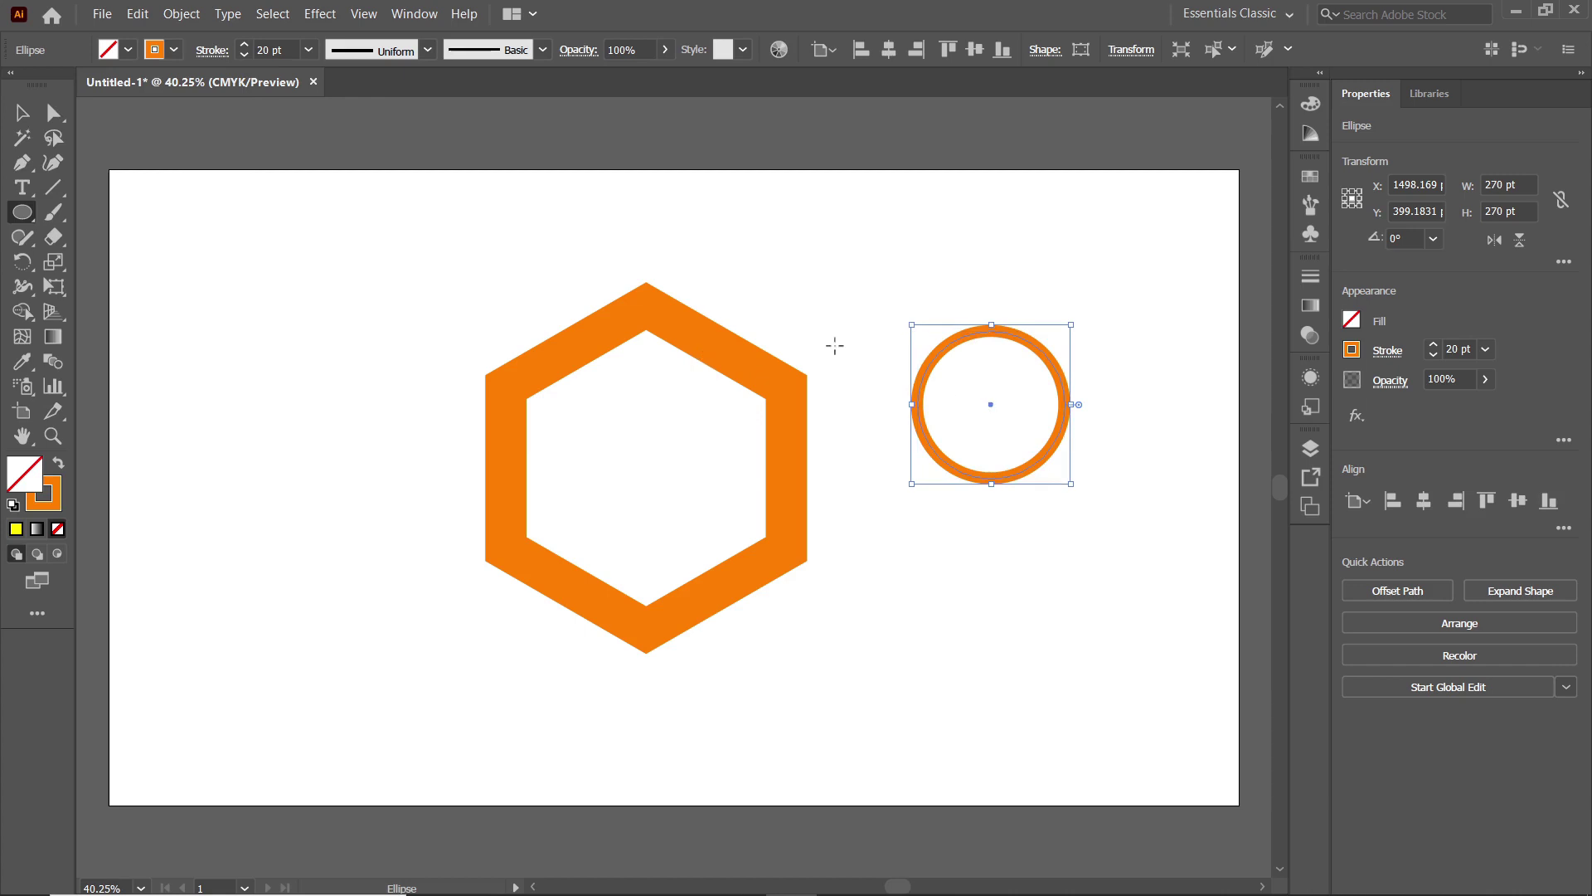
Align the hexagon and circle centres horizontally and vertically, and move both shapes together toward the artboard's middle
{"action": "left_click", "coordinate": [22, 113]}
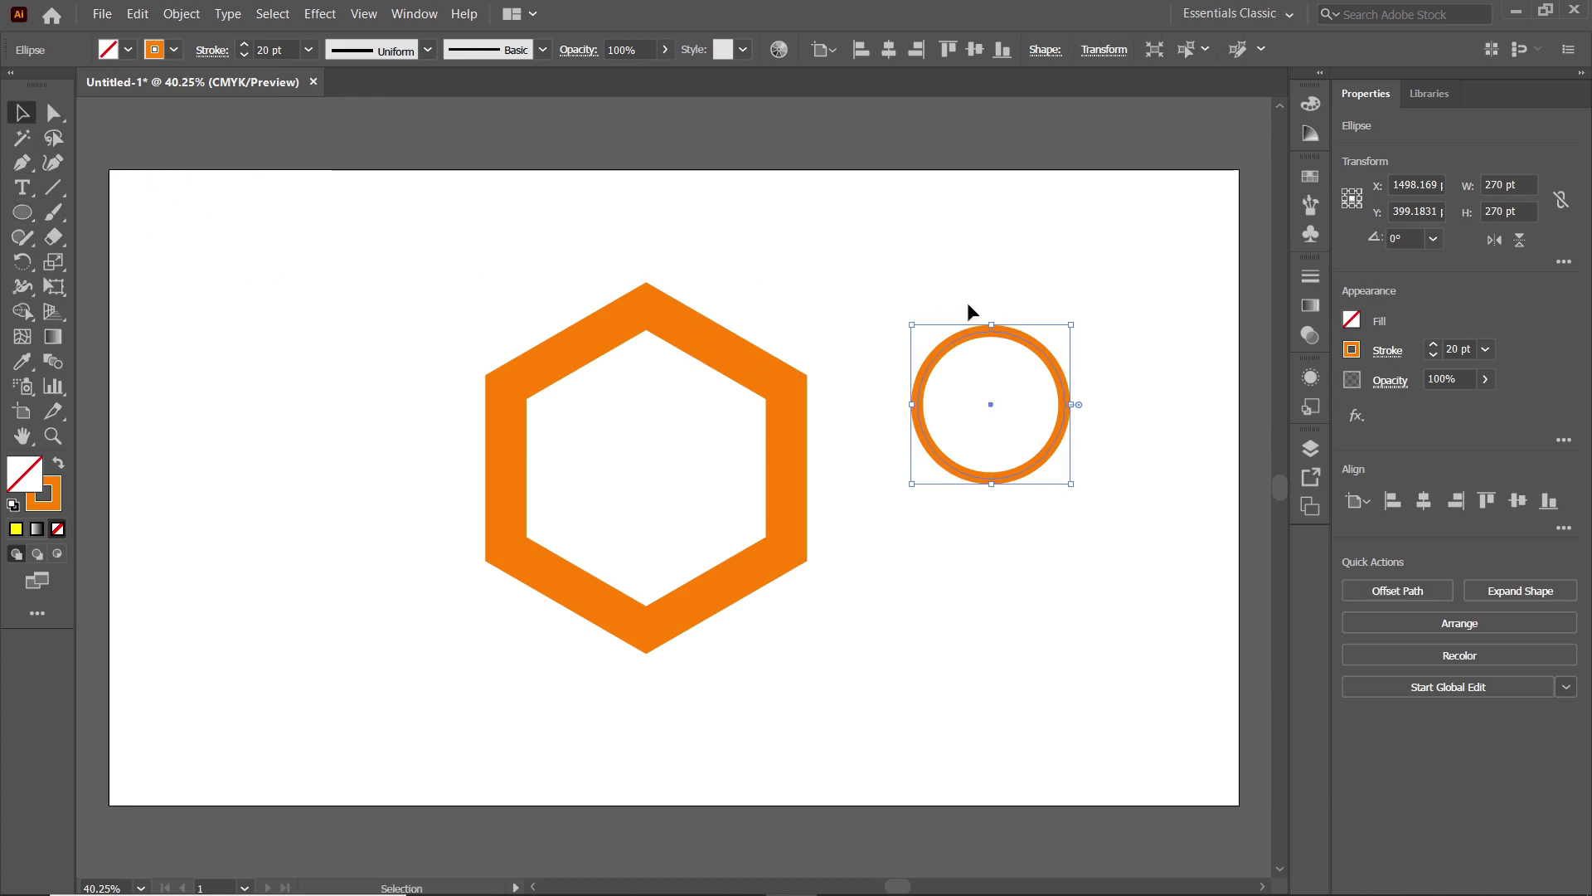
{"action": "left_click_drag", "start_coordinate": [1145, 243], "coordinate": [413, 685]}
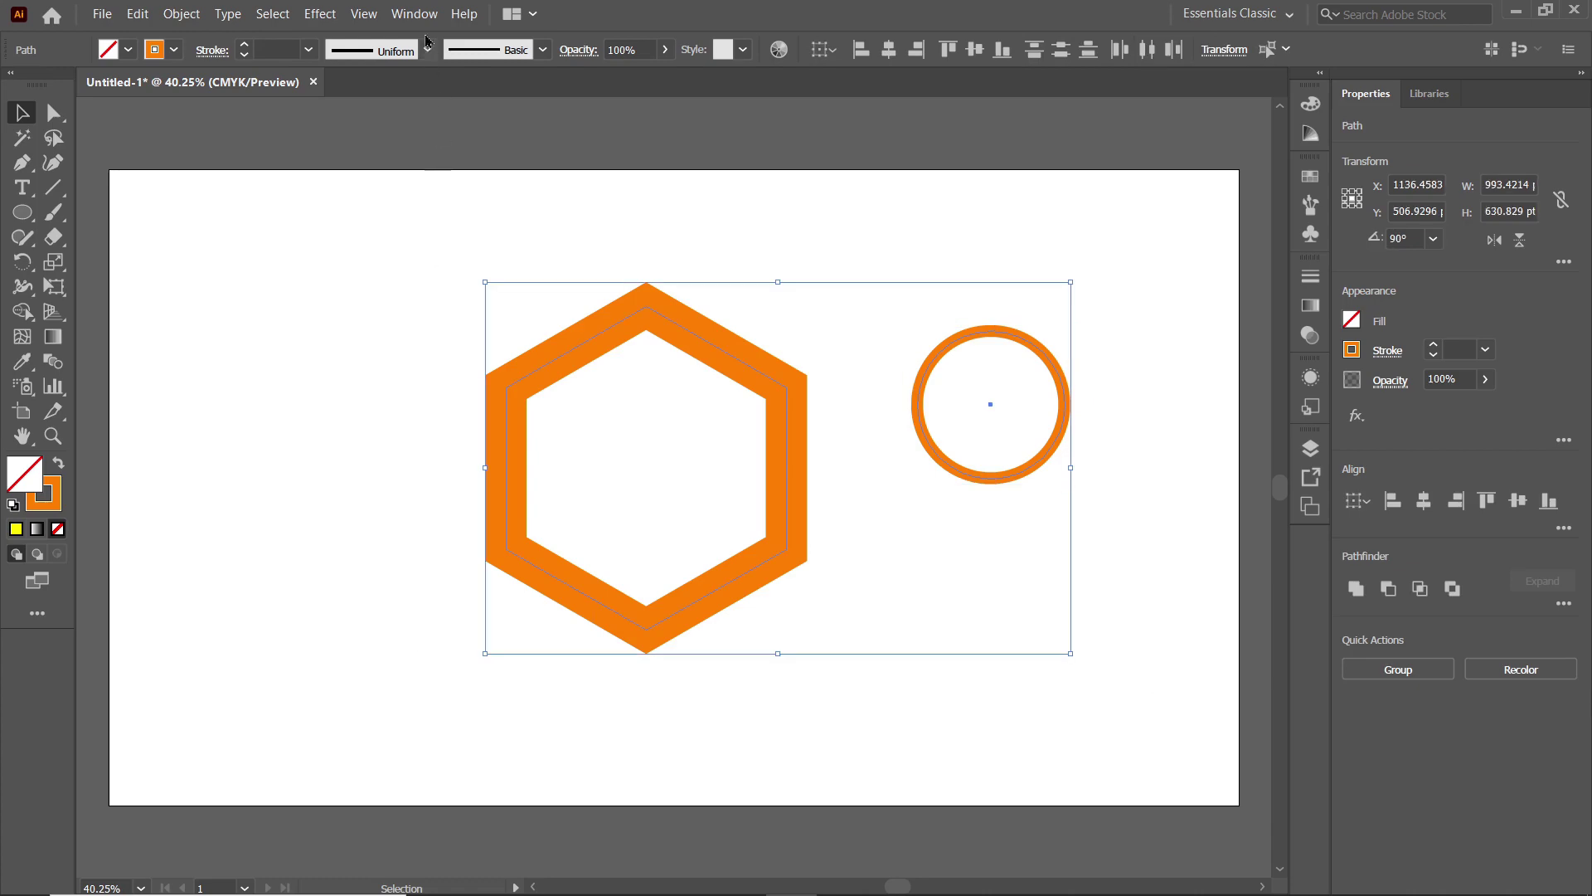
{"action": "left_click", "coordinate": [414, 15]}
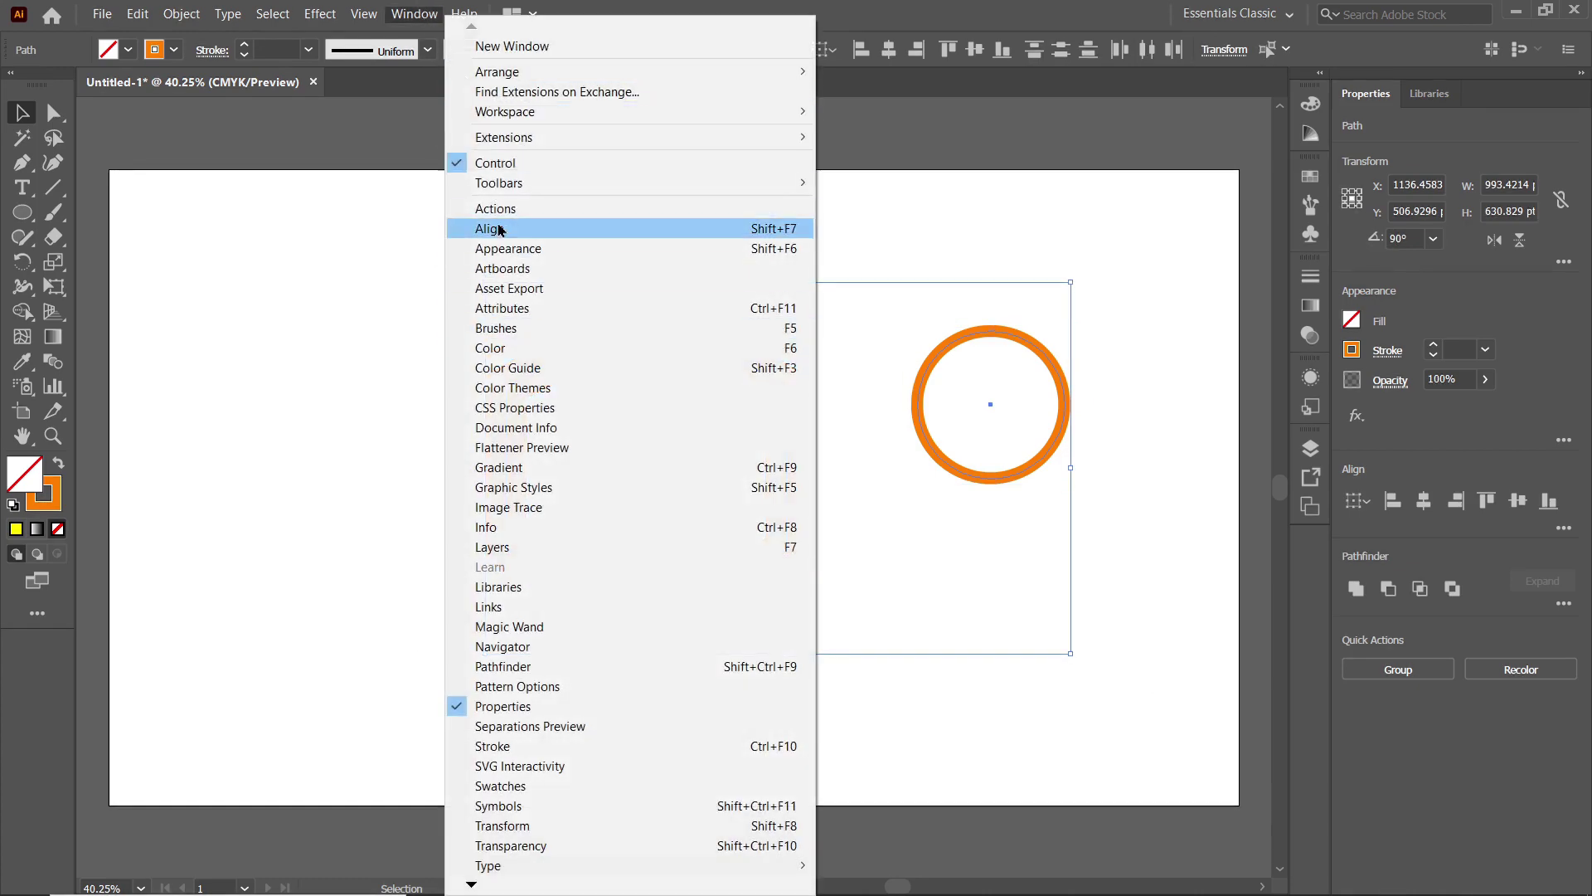
{"action": "left_click", "coordinate": [496, 228]}
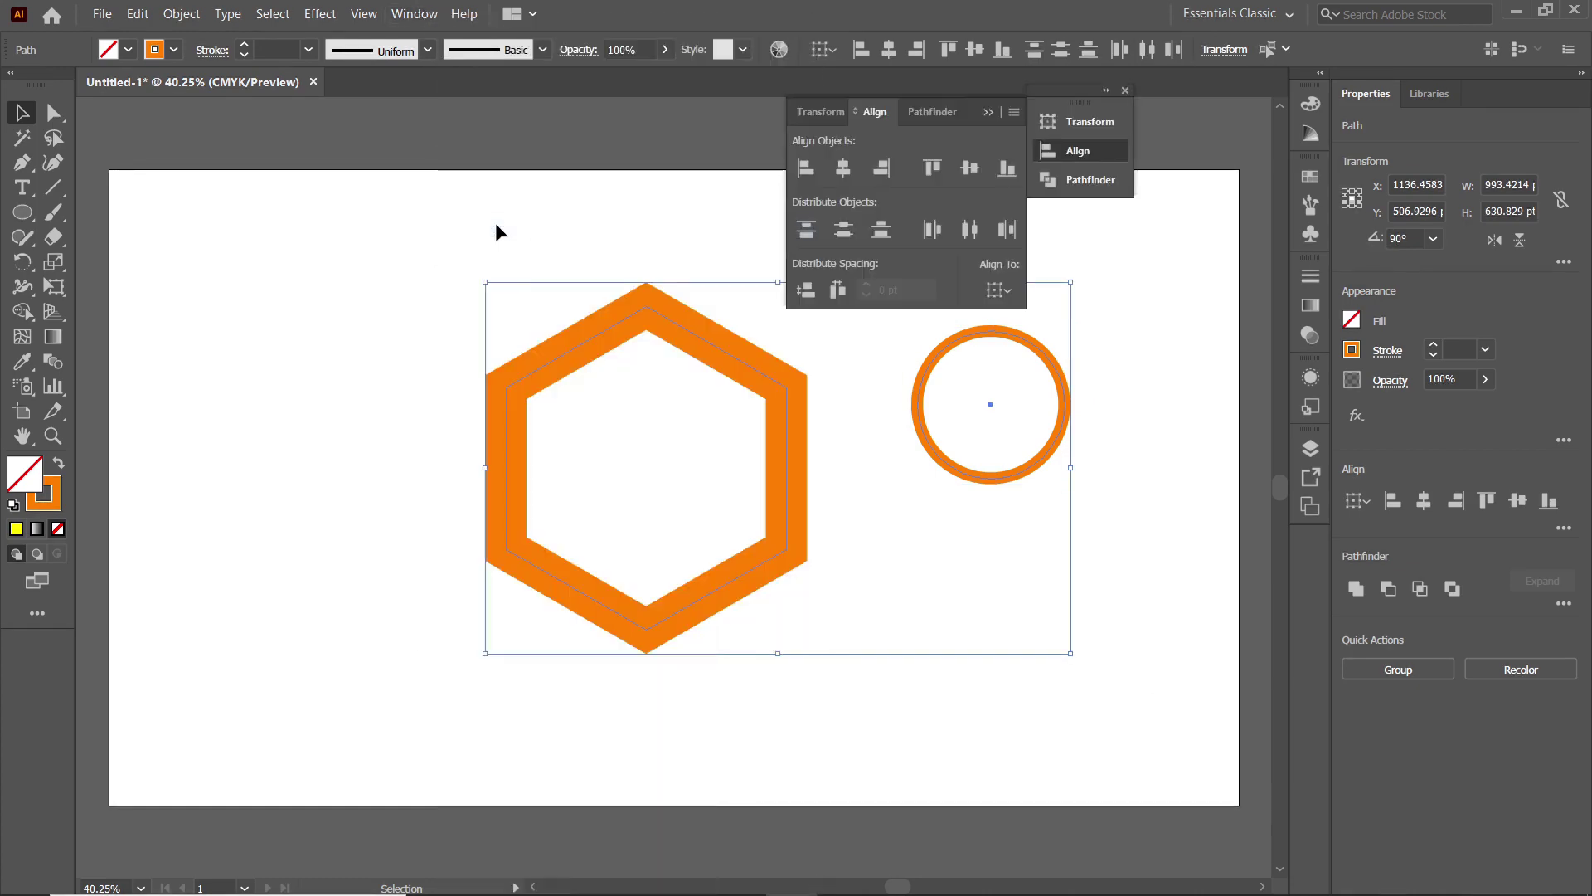
{"action": "left_click", "coordinate": [845, 168]}
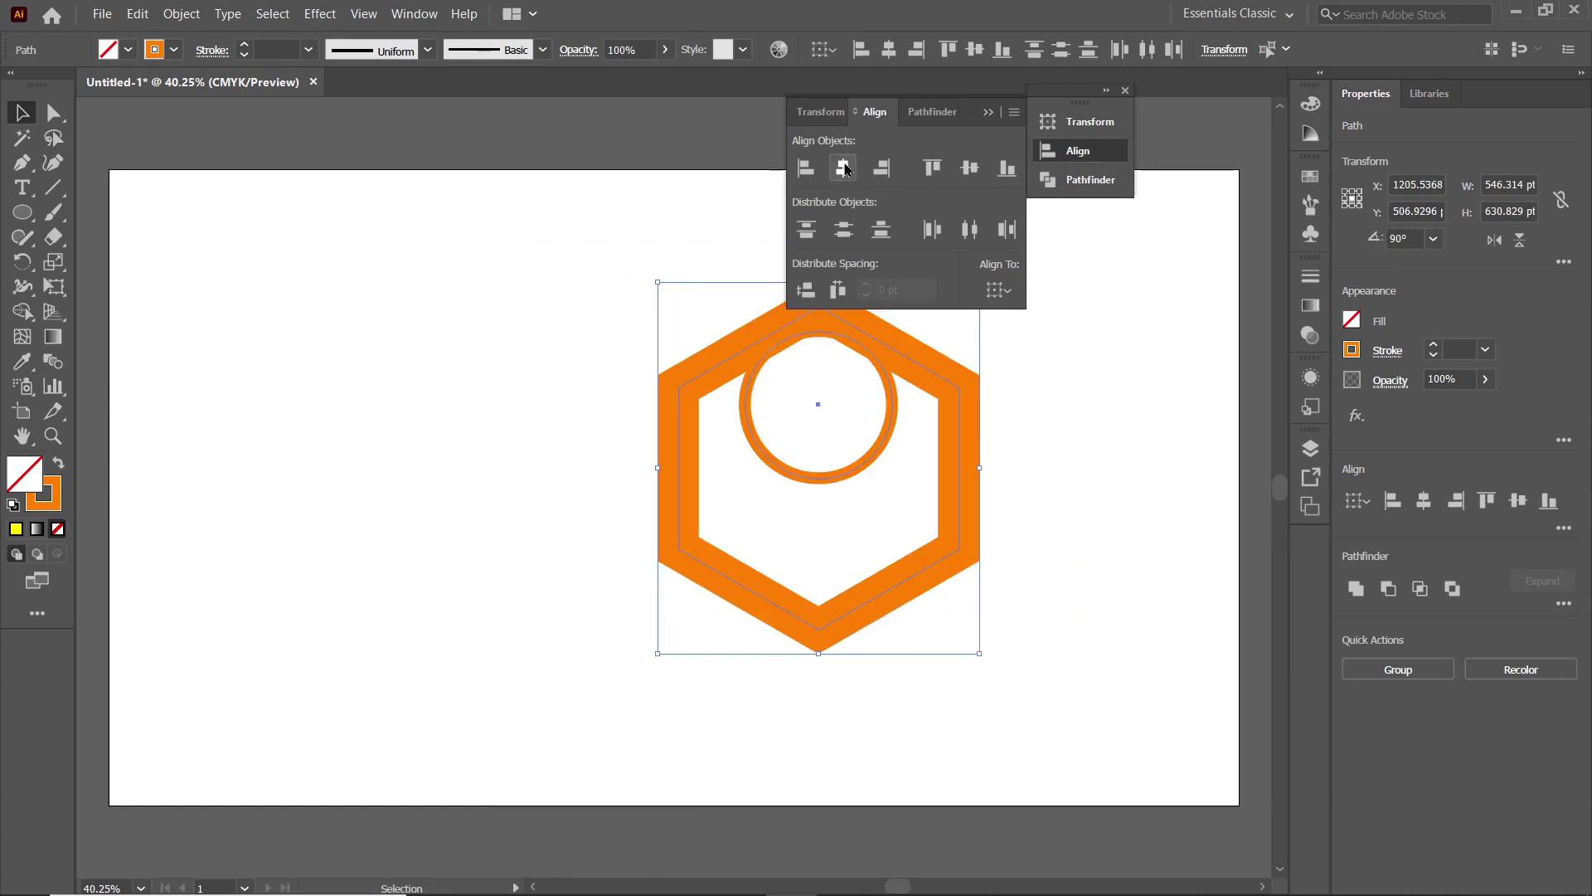
{"action": "left_click", "coordinate": [967, 170]}
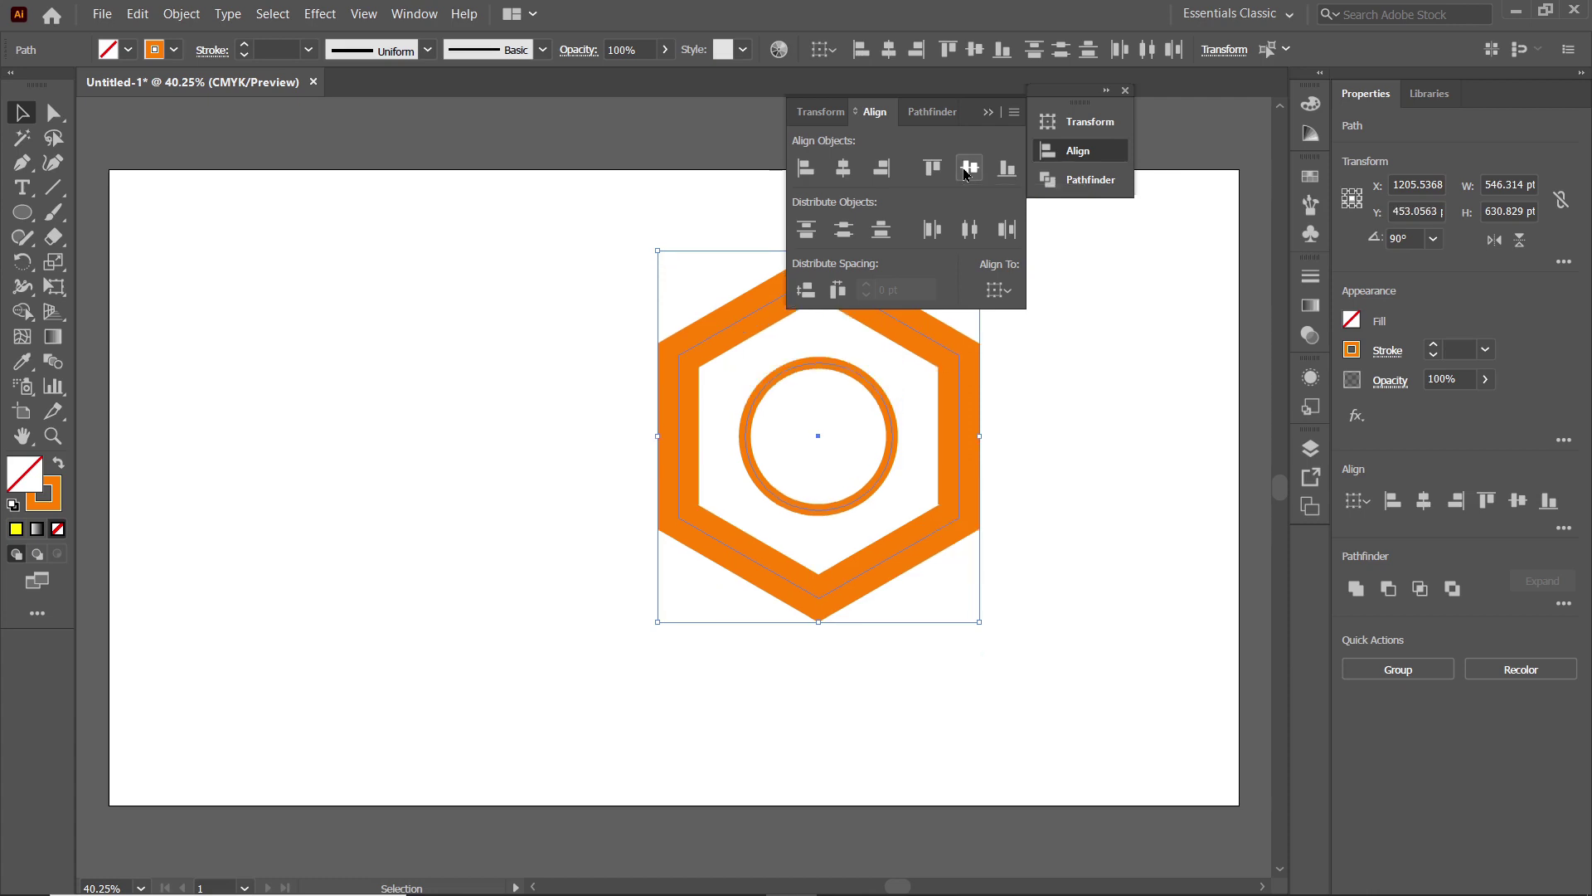
{"action": "left_click", "coordinate": [987, 112]}
{"action": "left_click_drag", "start_coordinate": [924, 330], "coordinate": [790, 340]}
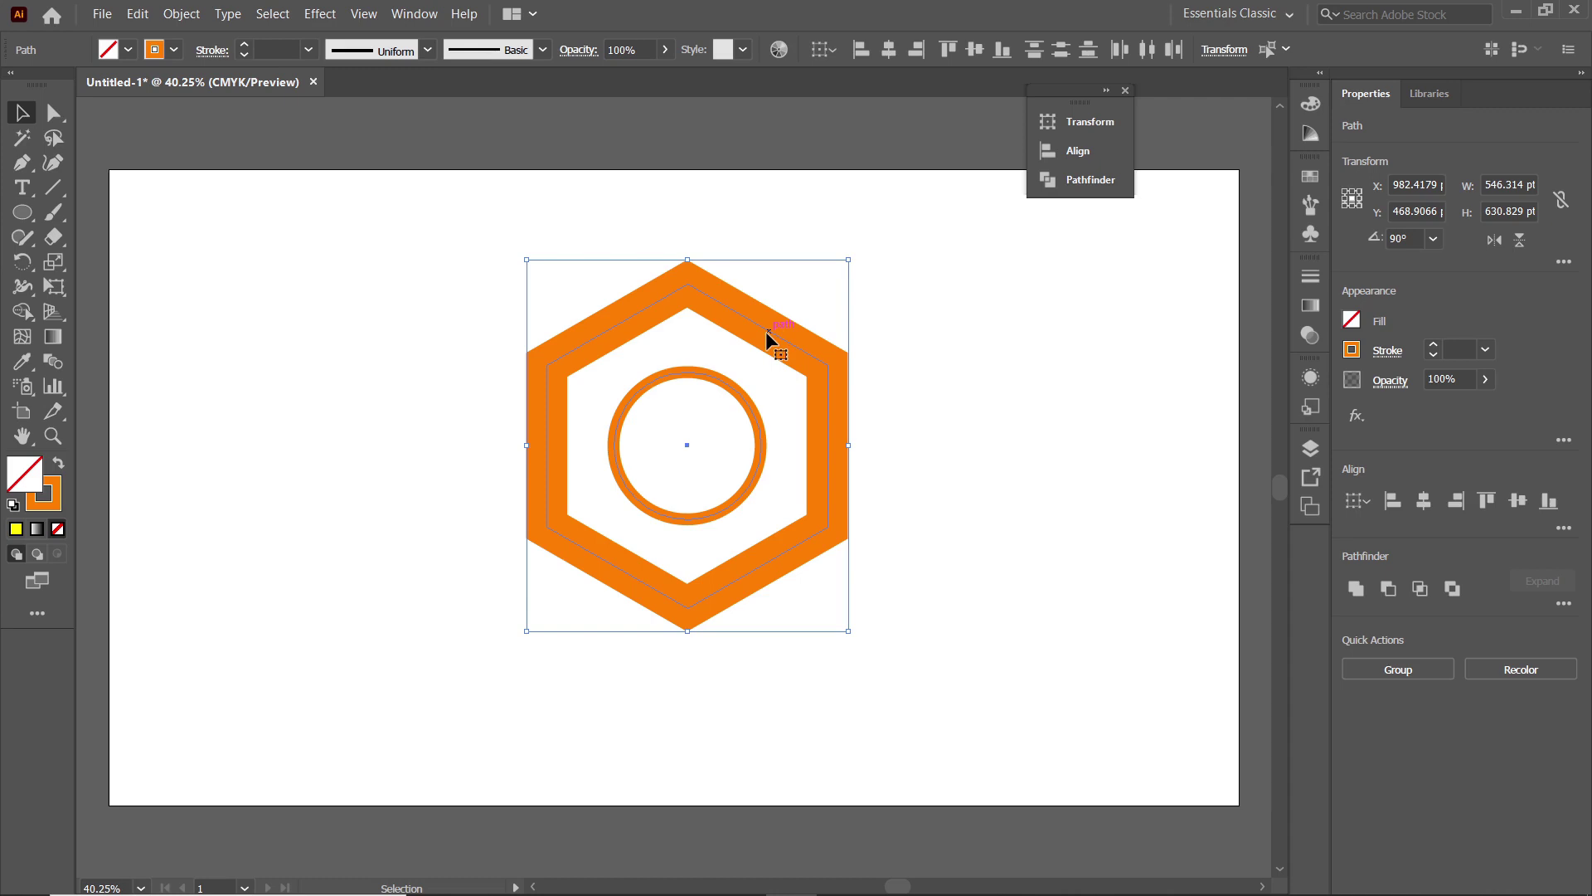
Convert the strokes of the hexagon and the circle to filled shapes with Outline Stroke
{"action": "left_click", "coordinate": [181, 14]}
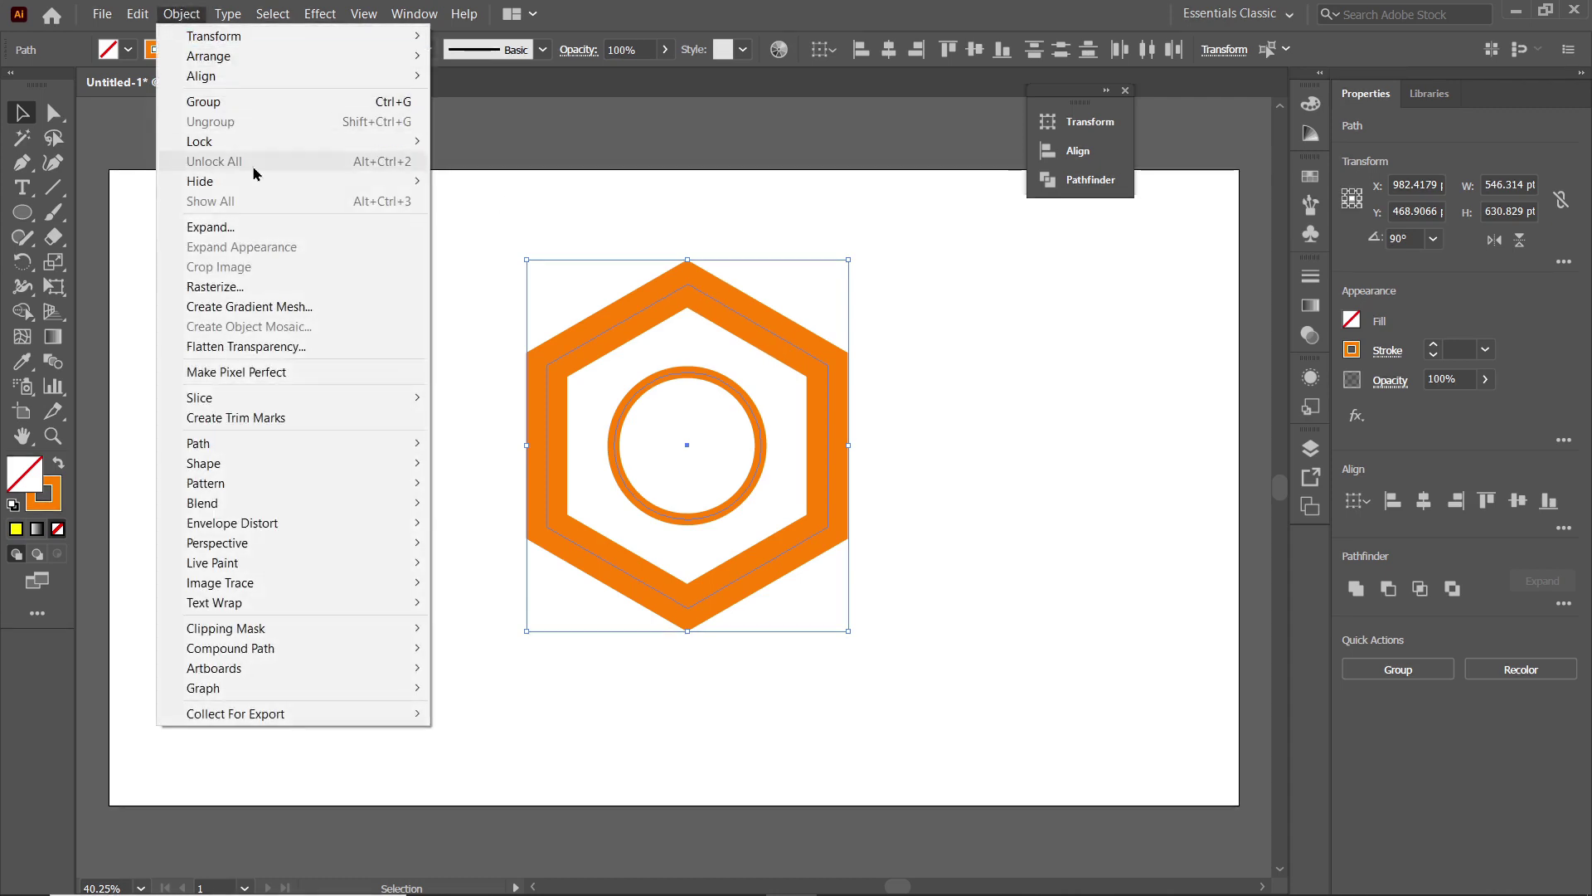
{"action": "mouse_move", "coordinate": [374, 445]}
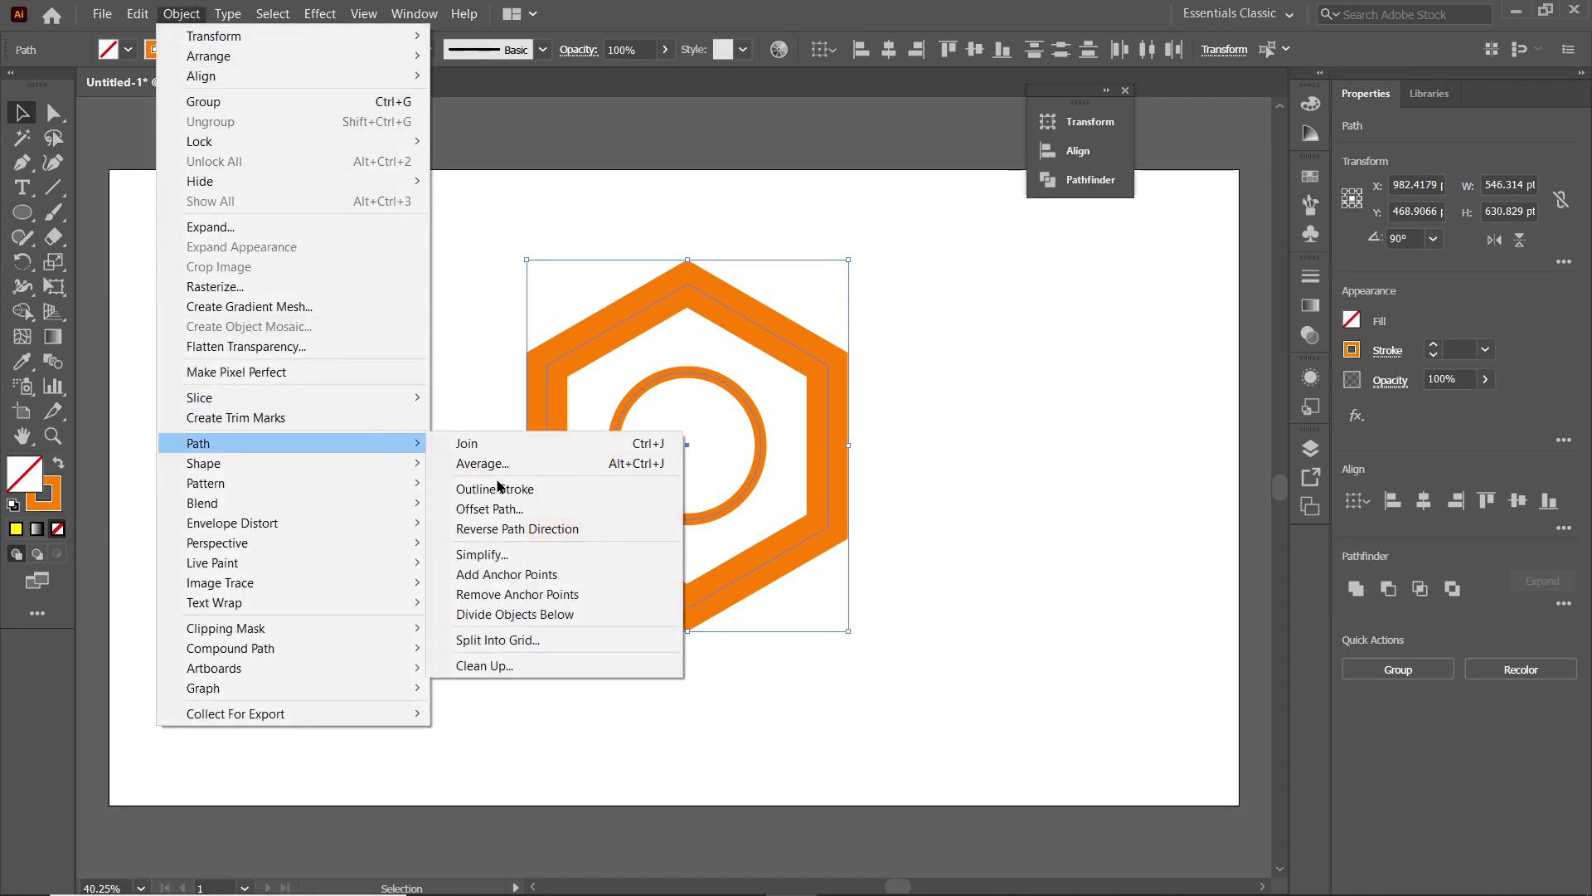
{"action": "left_click", "coordinate": [502, 489]}
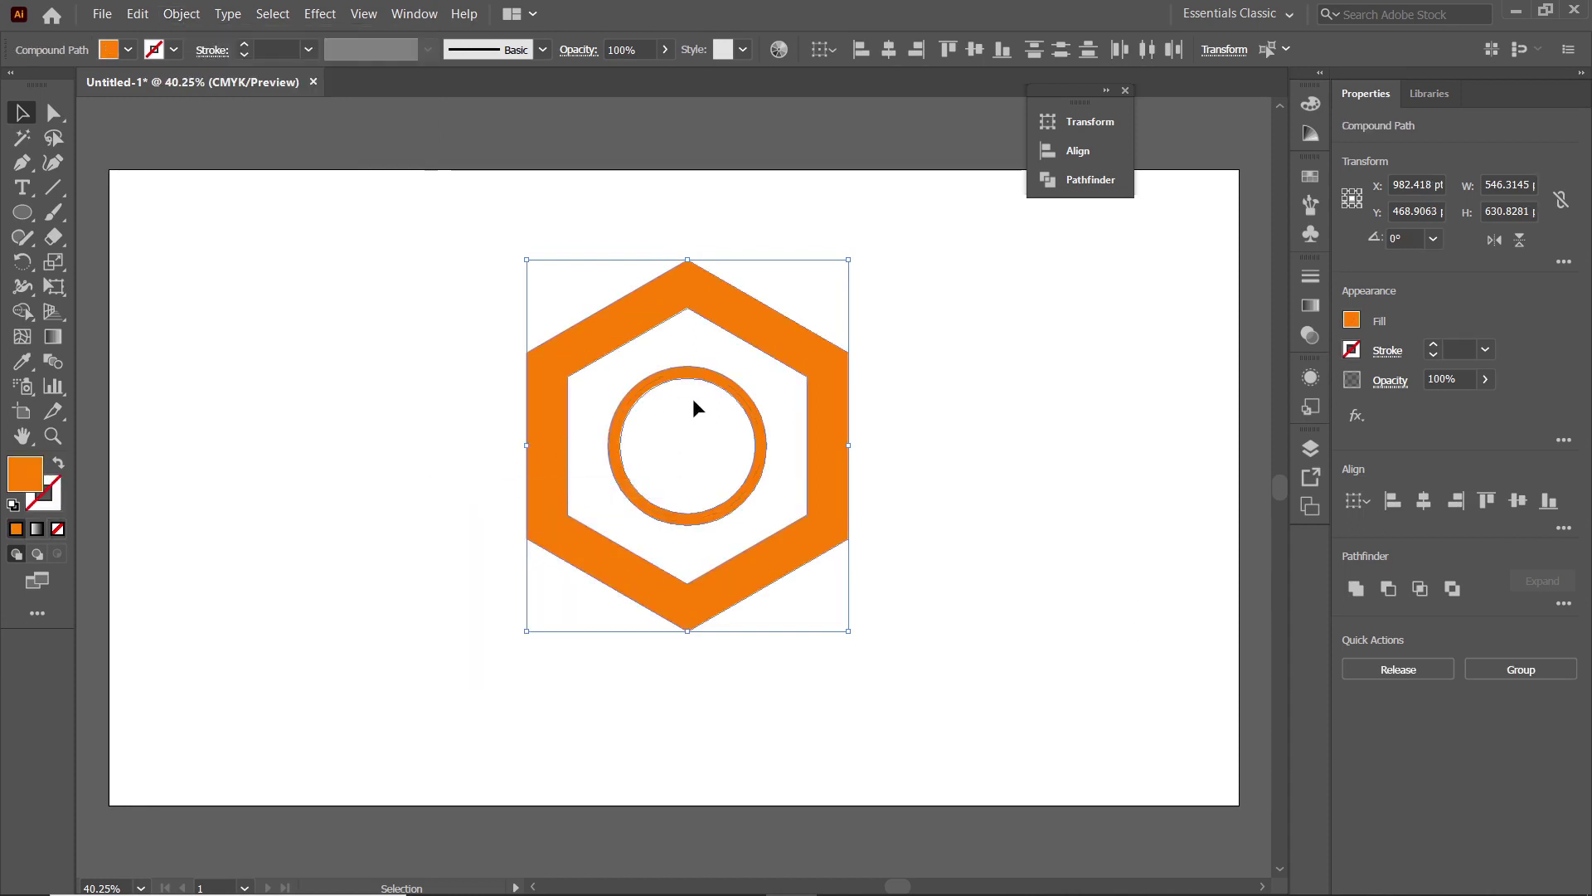
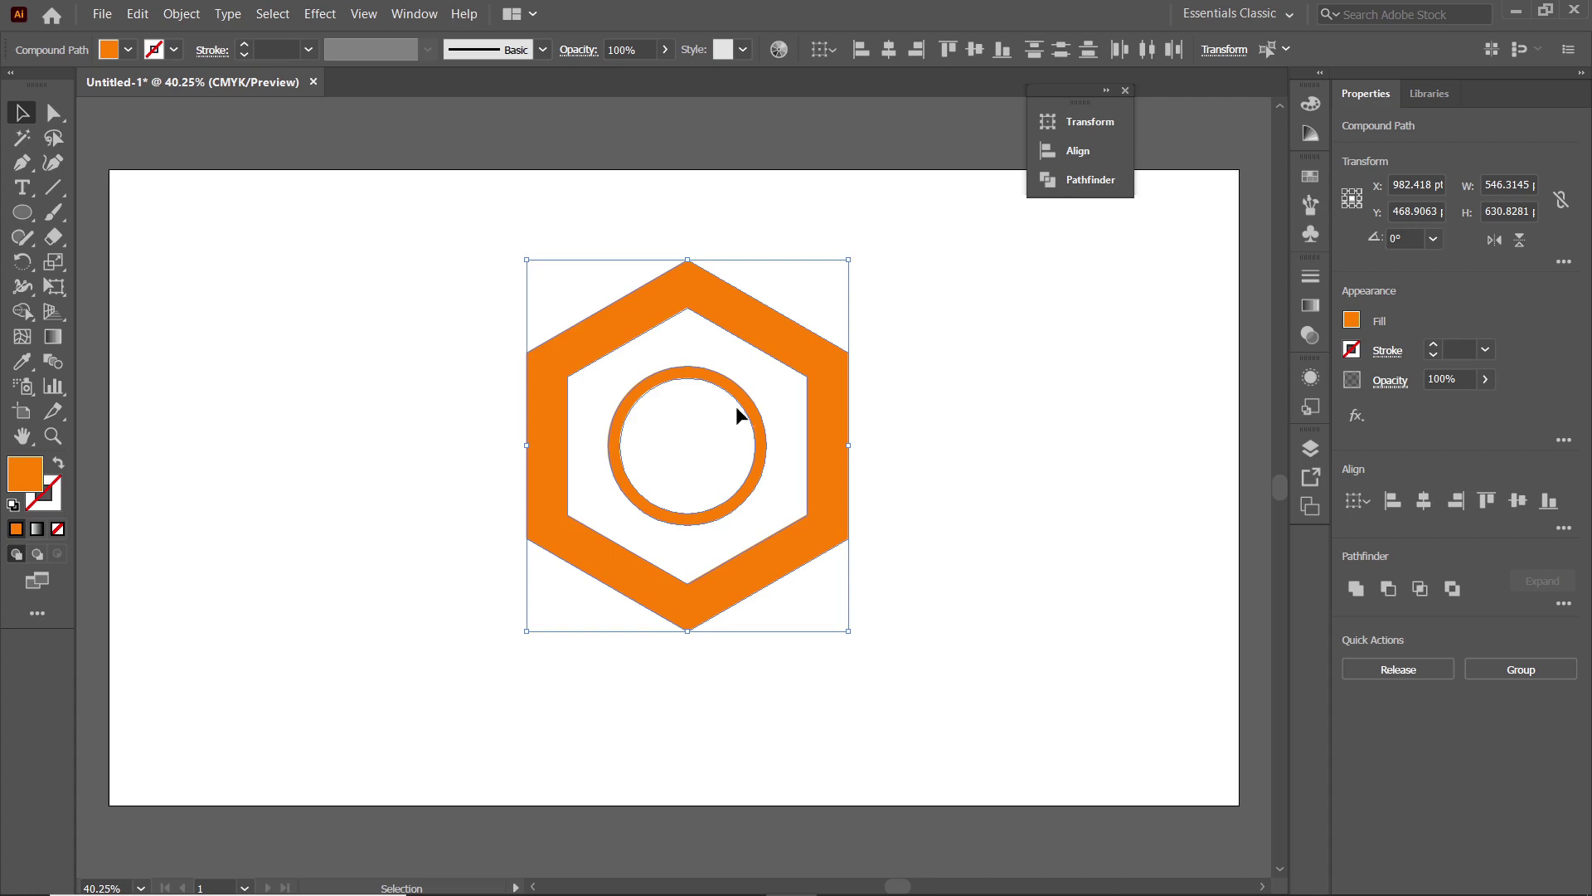
Draw an orange rectangle 260 pt wide and 80 pt high to the right of the hexagon
{"action": "left_click_drag", "start_coordinate": [22, 213], "coordinate": [60, 228]}
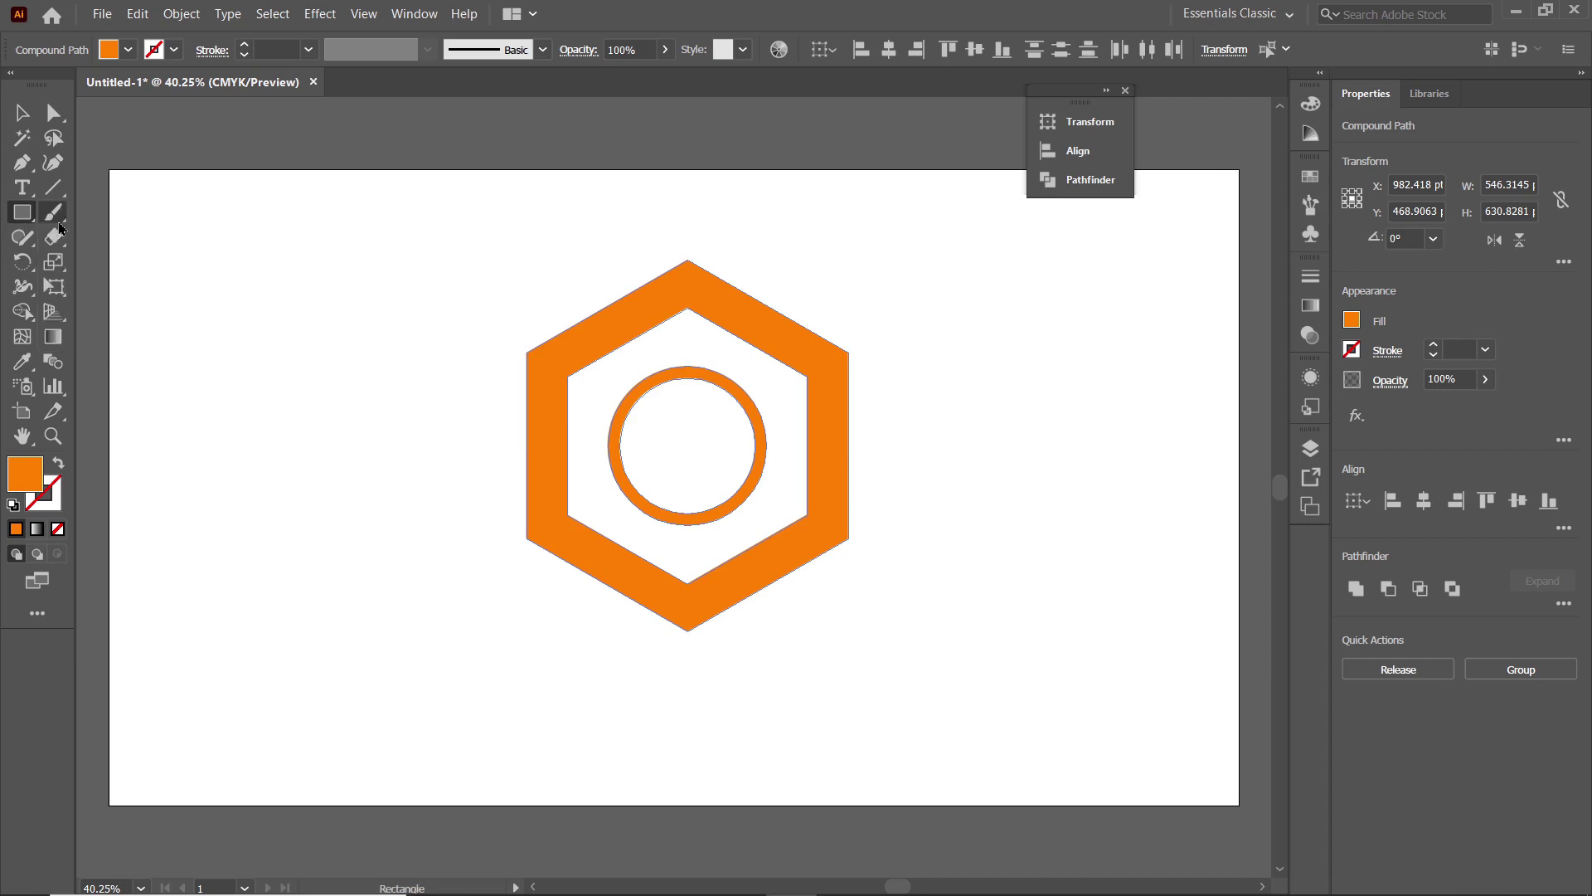
{"action": "left_click", "coordinate": [971, 412]}
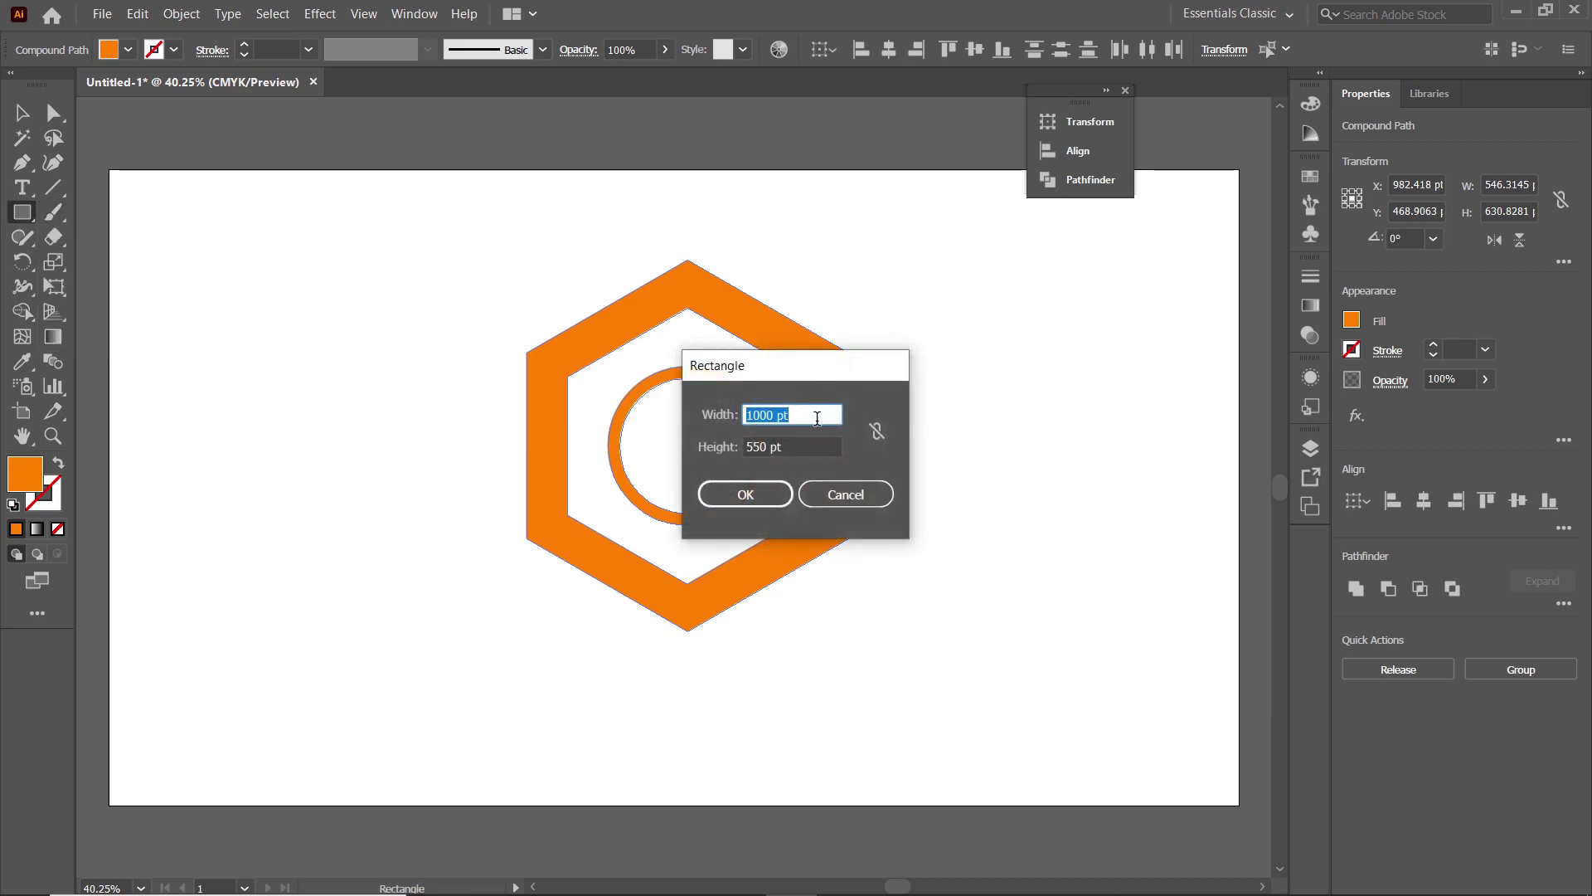
{"action": "type", "text": "260"}
{"action": "key", "text": "Tab"}
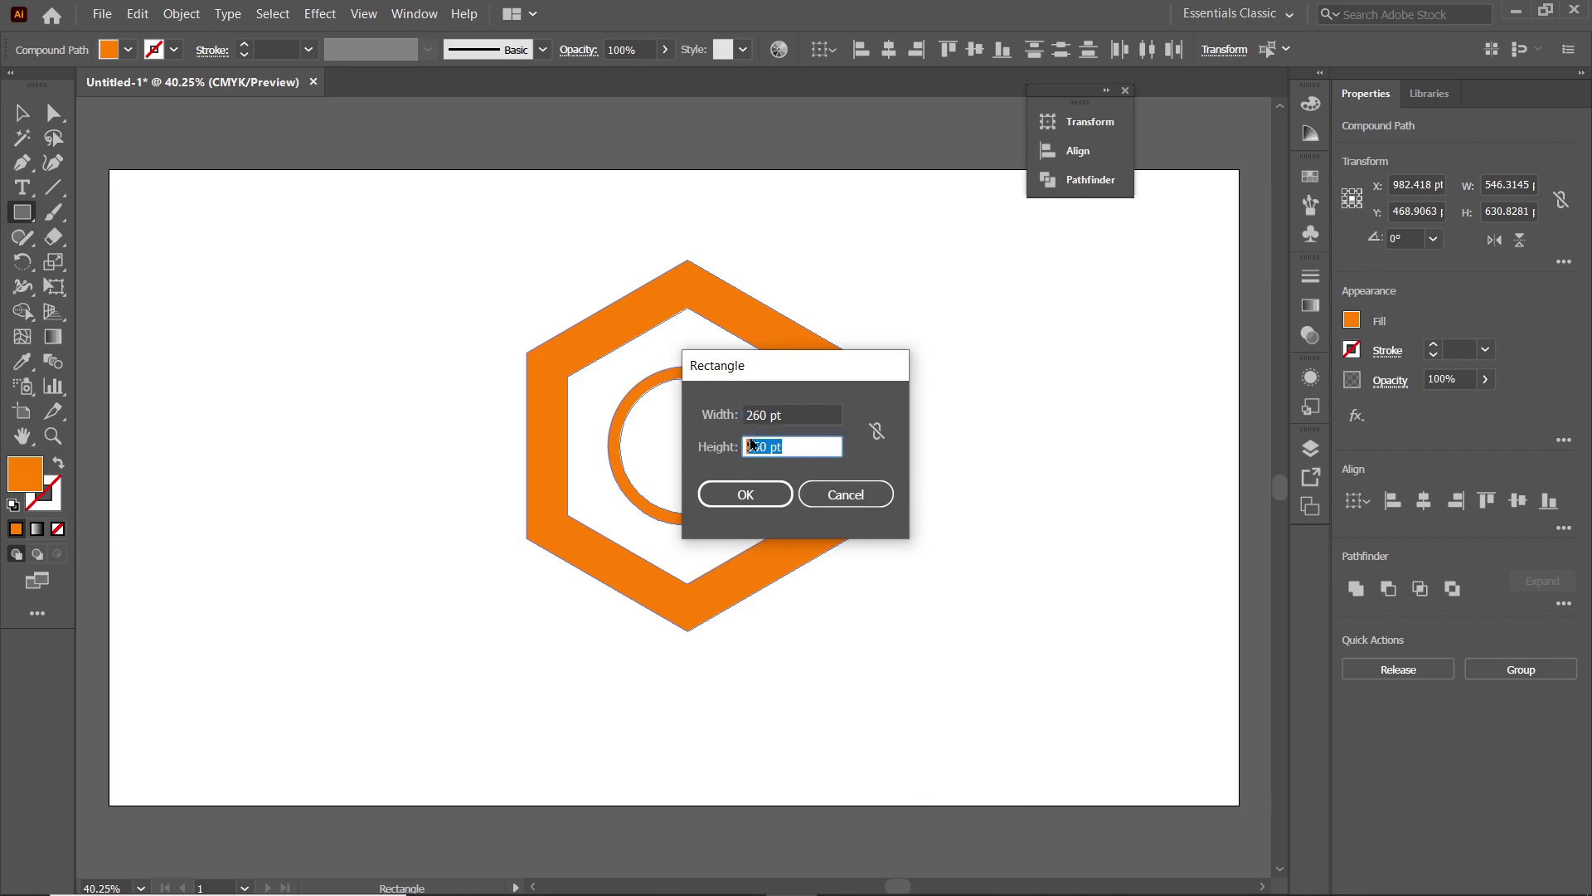
{"action": "type", "text": "80"}
{"action": "key", "text": "Return"}
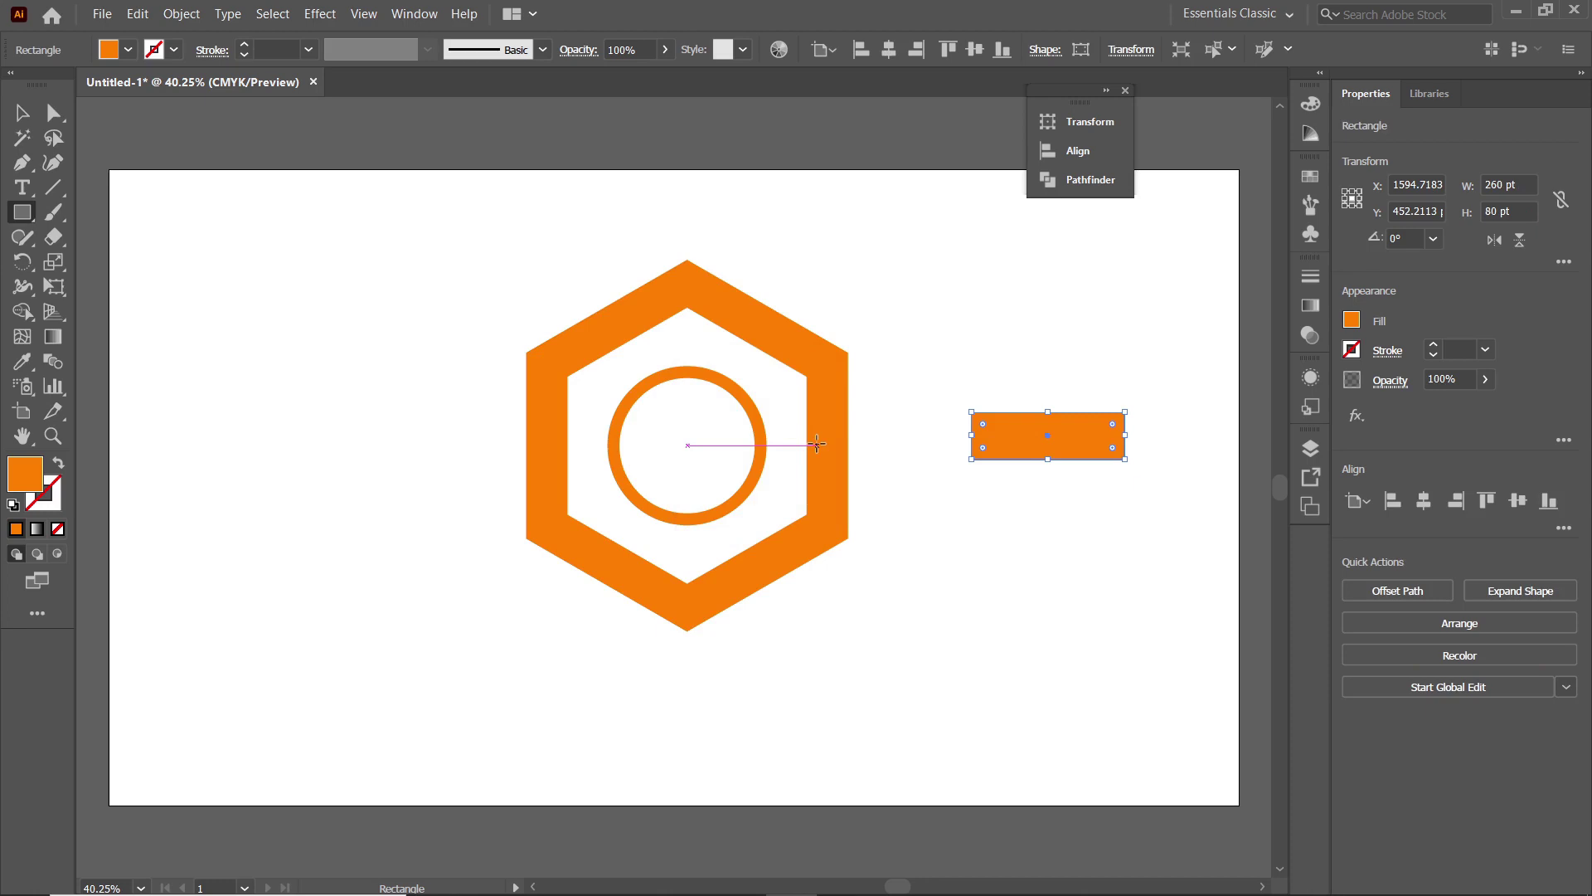
Draw a second rectangle 170 pt wide and 80 pt high below the first one
{"action": "left_click", "coordinate": [986, 526]}
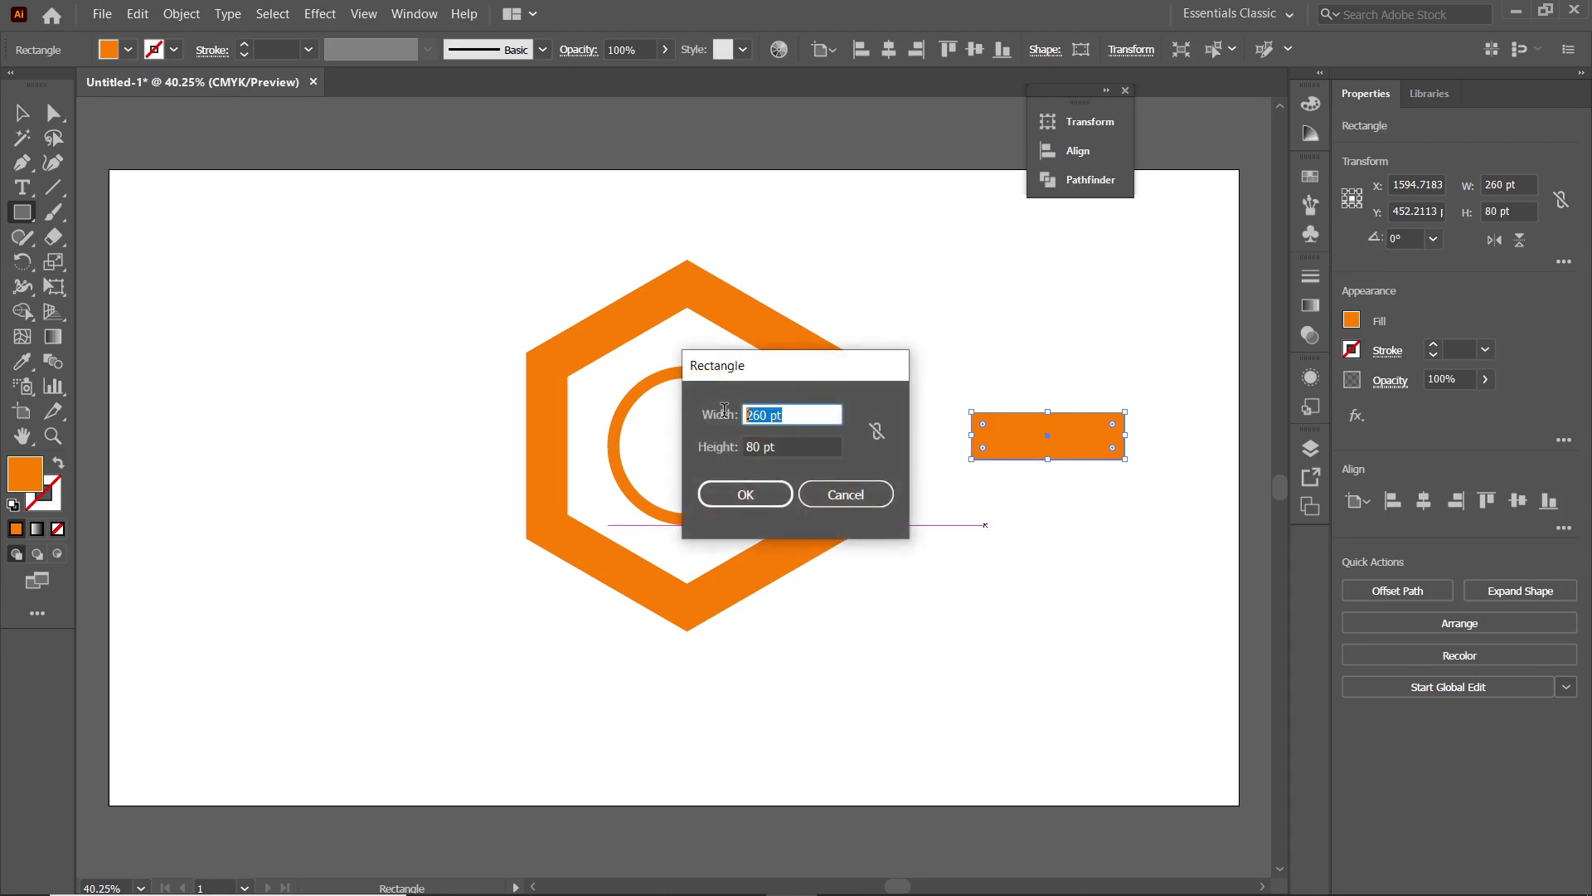
{"action": "type", "text": "170"}
{"action": "left_click", "coordinate": [747, 491]}
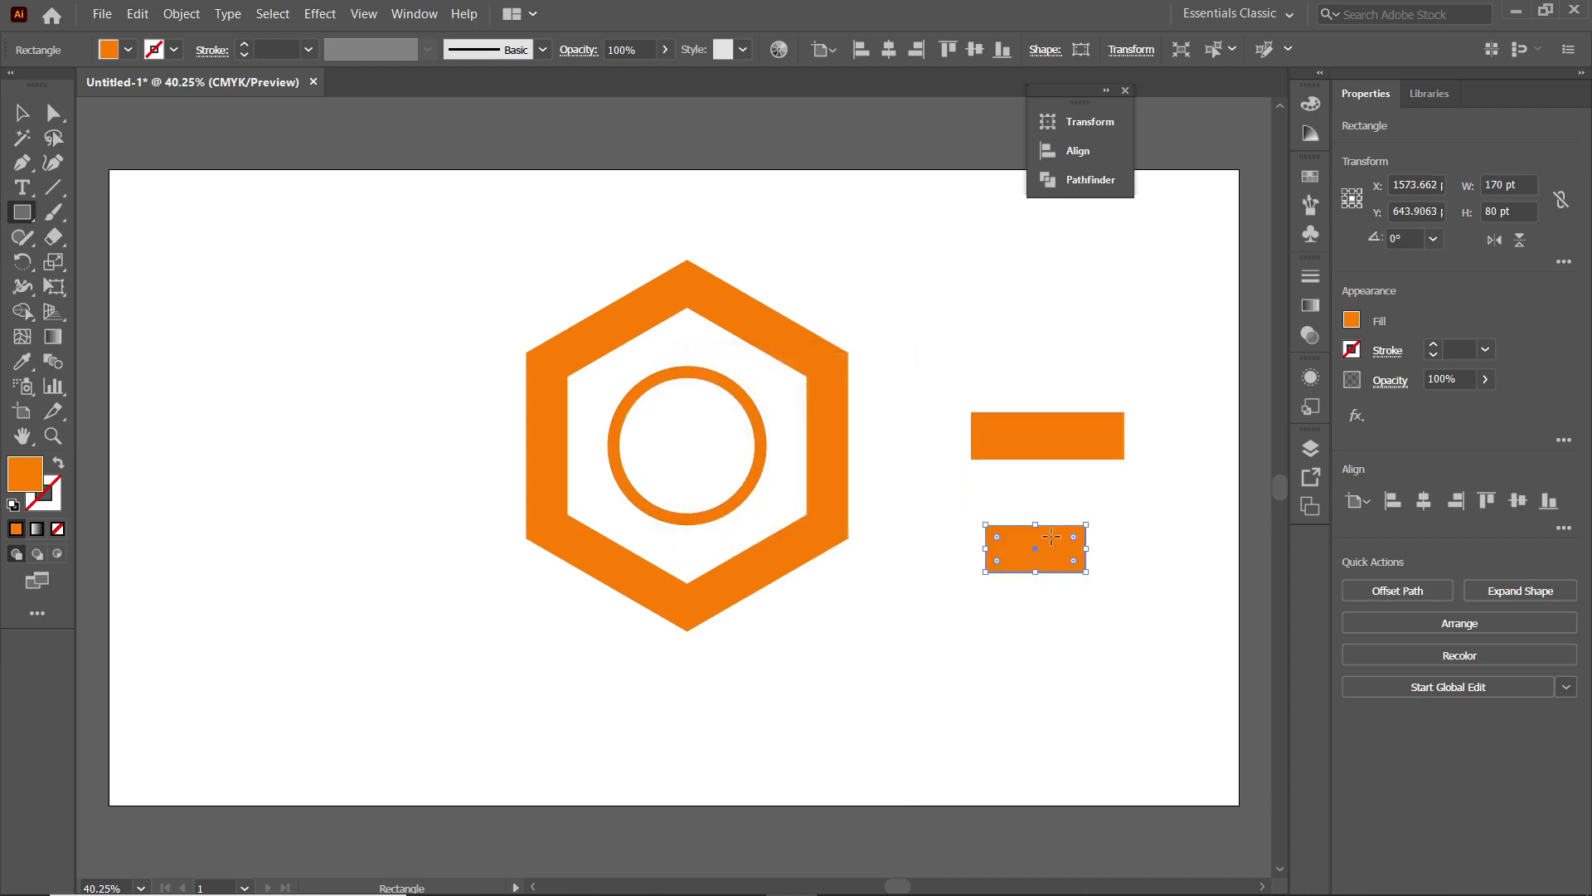
Align the left edges of the two rectangles and deselect them
{"action": "key", "text": "v"}
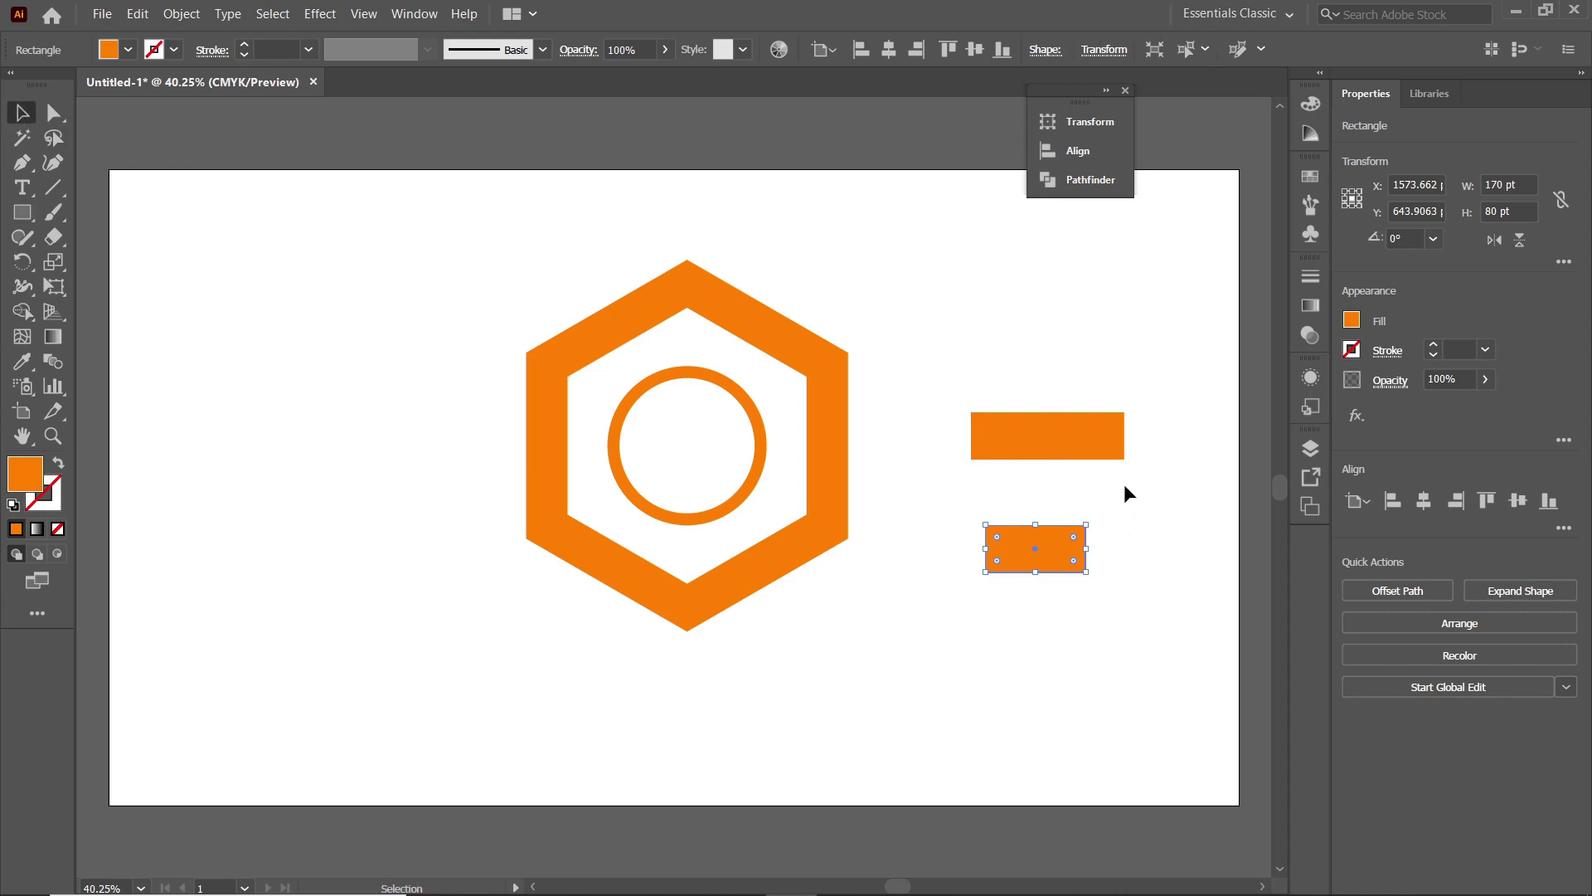
{"action": "left_click_drag", "start_coordinate": [1088, 496], "coordinate": [951, 647]}
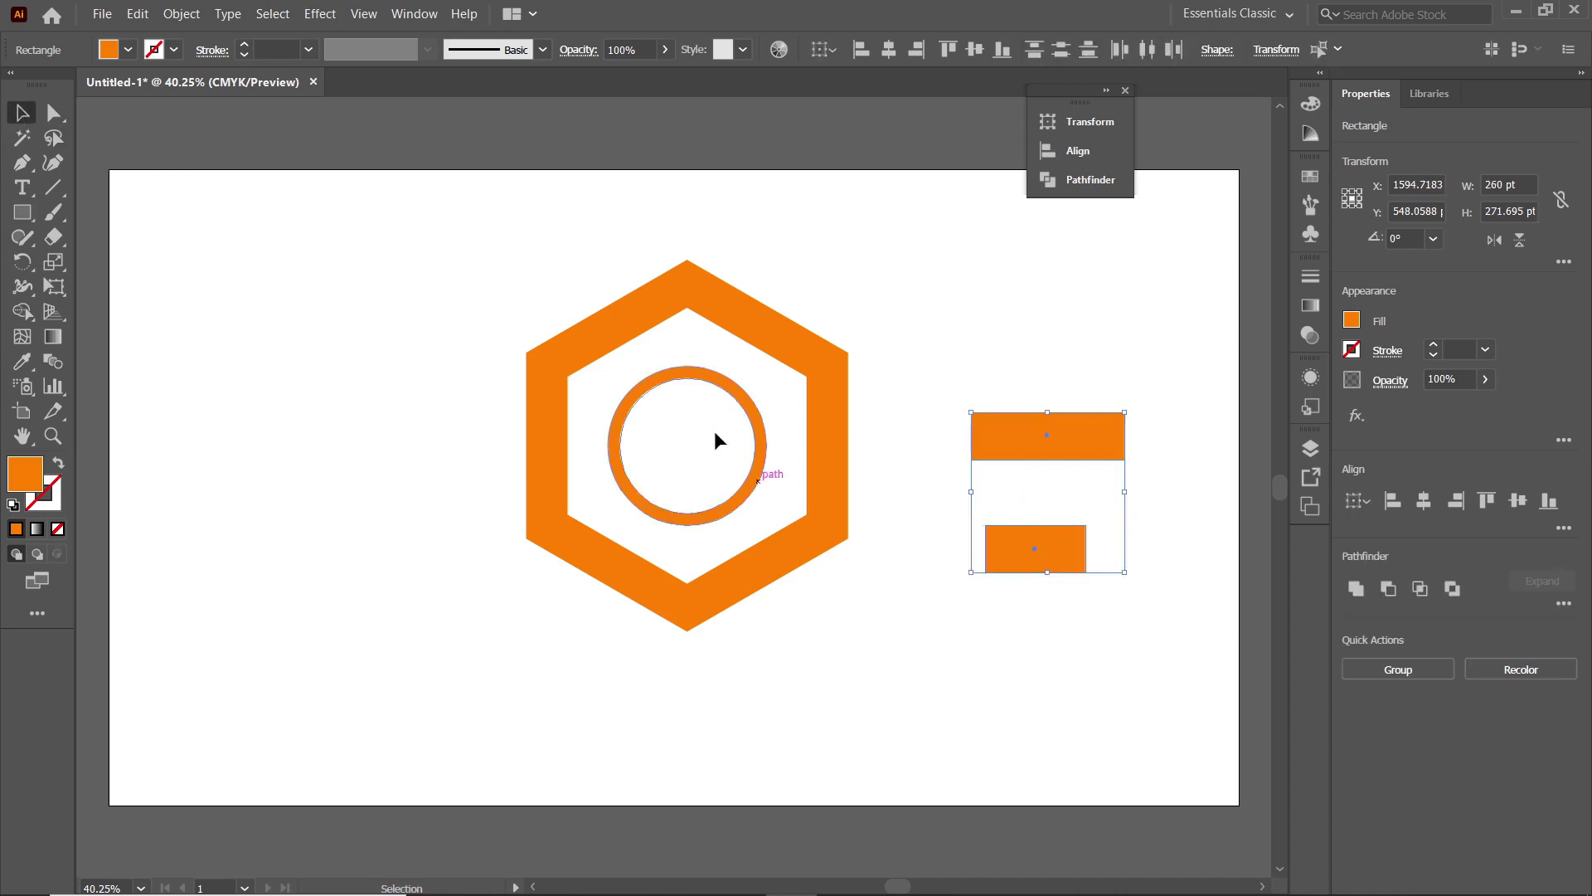
{"action": "left_click", "coordinate": [414, 15]}
{"action": "left_click", "coordinate": [489, 229]}
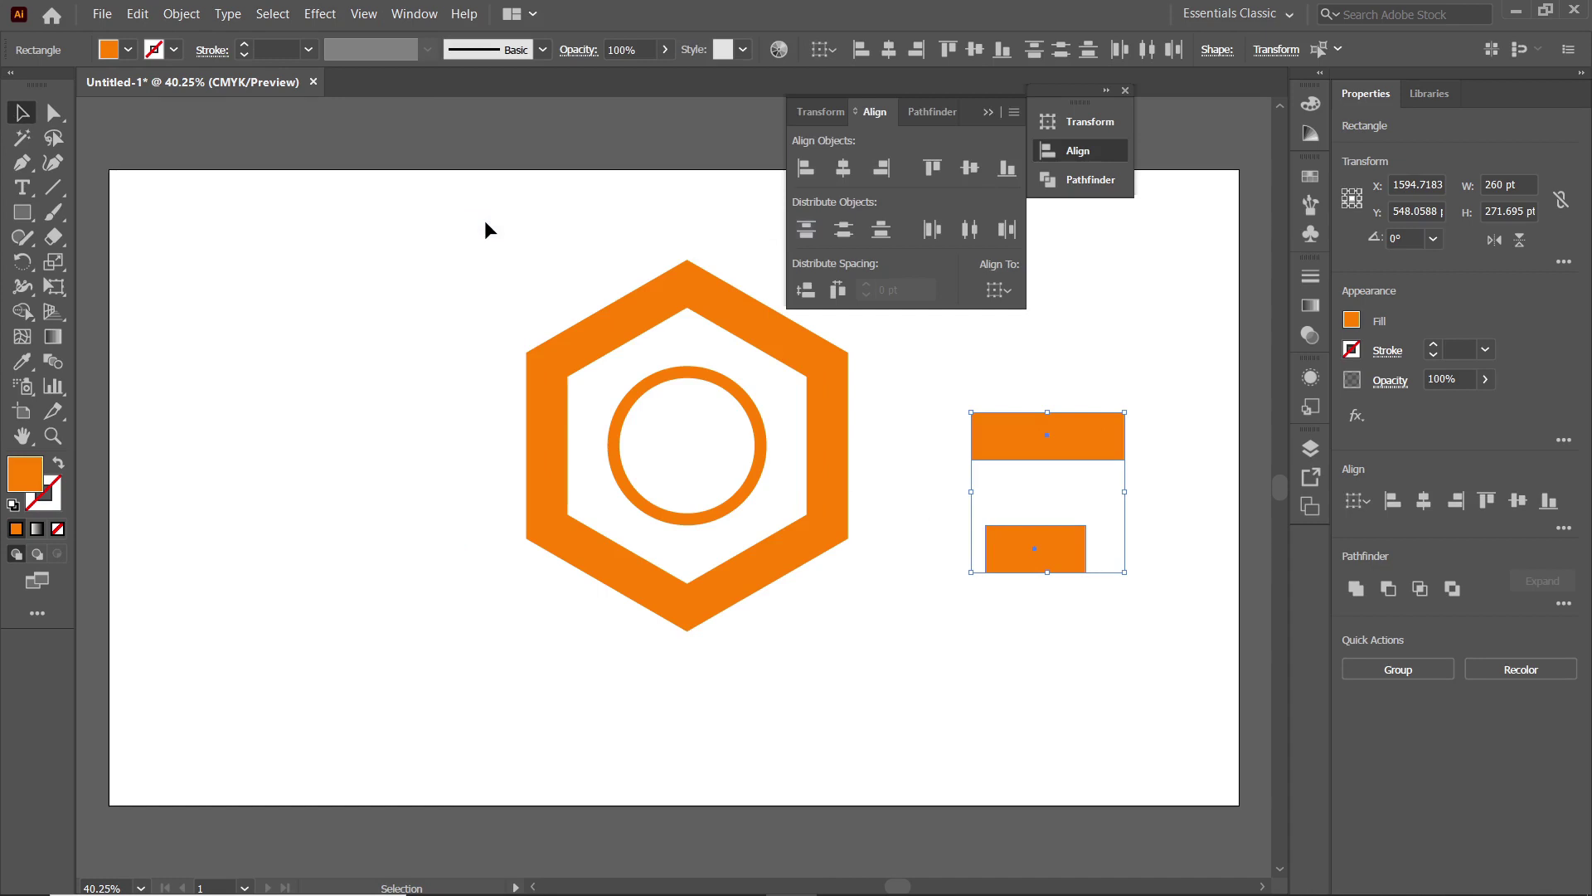
{"action": "left_click", "coordinate": [803, 170]}
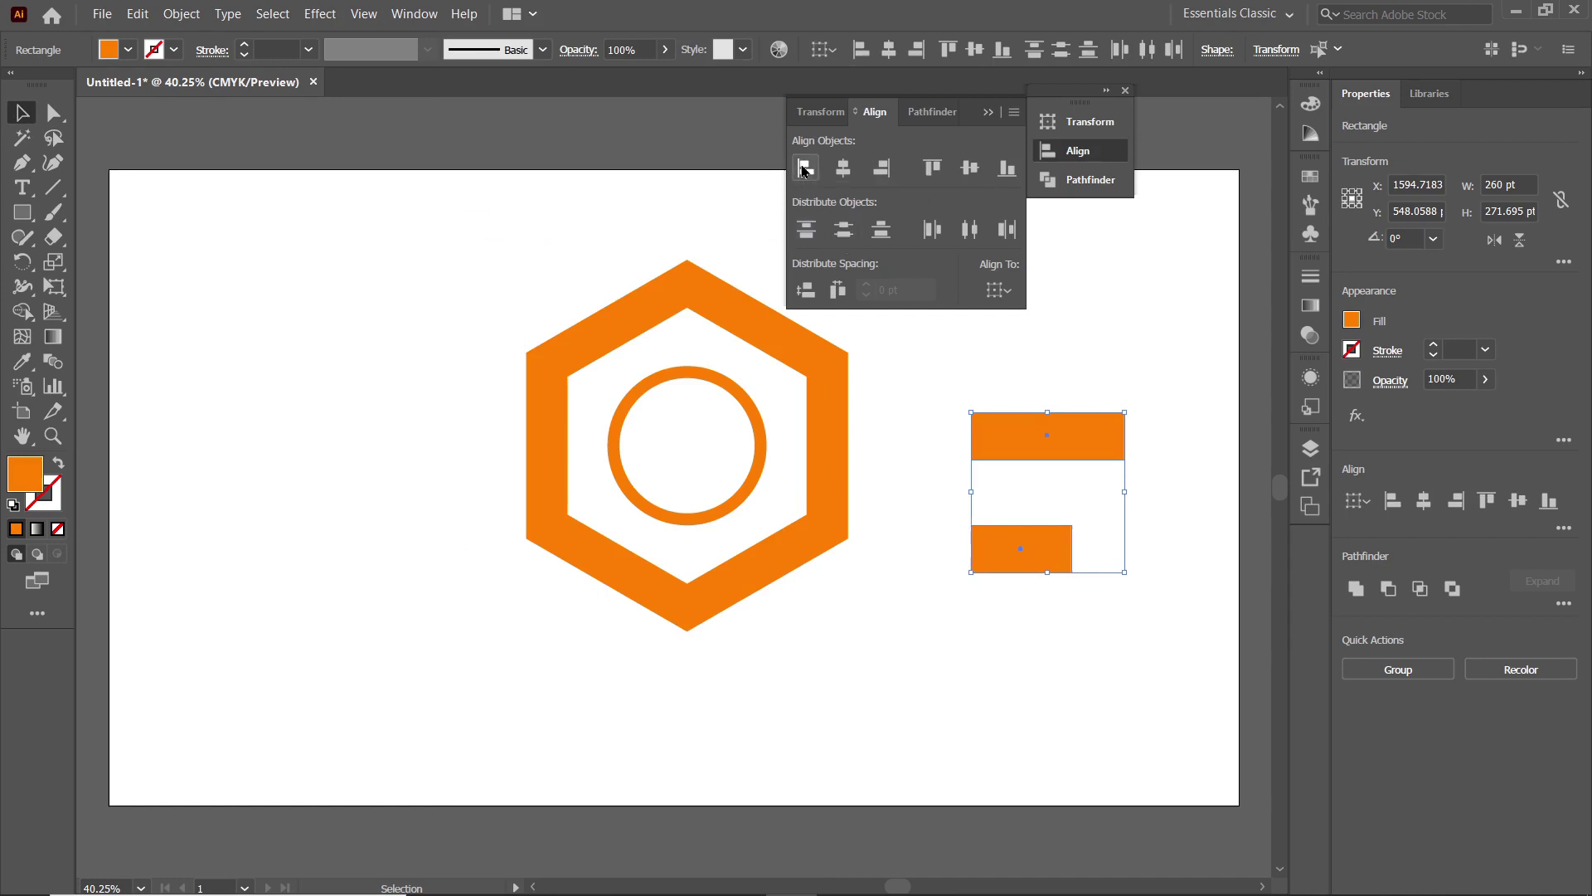
{"action": "left_click", "coordinate": [988, 112]}
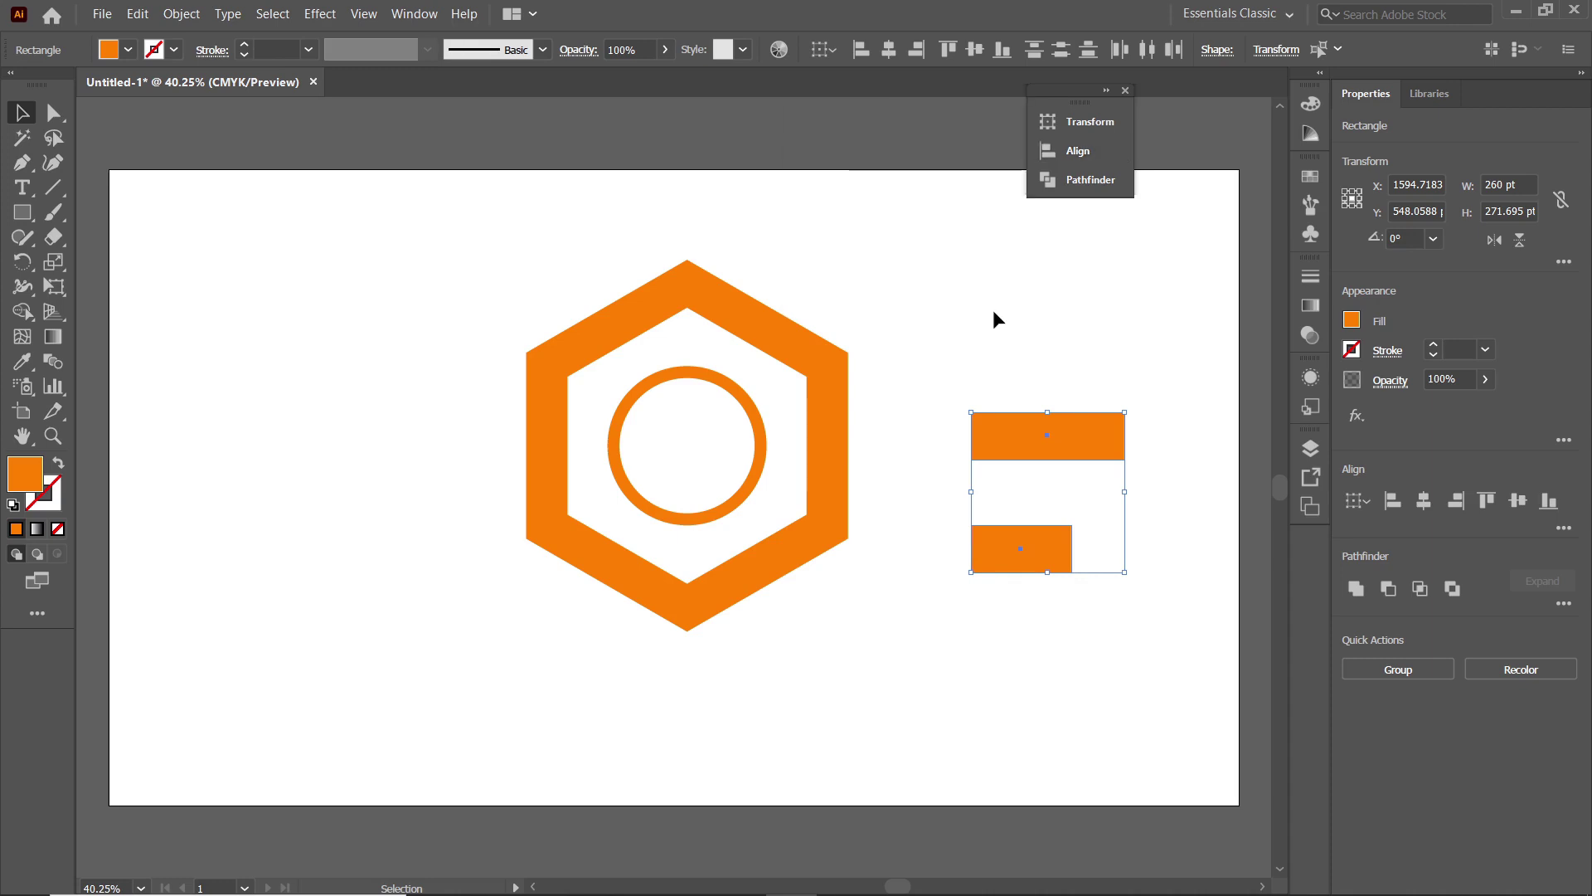
{"action": "left_click", "coordinate": [930, 378]}
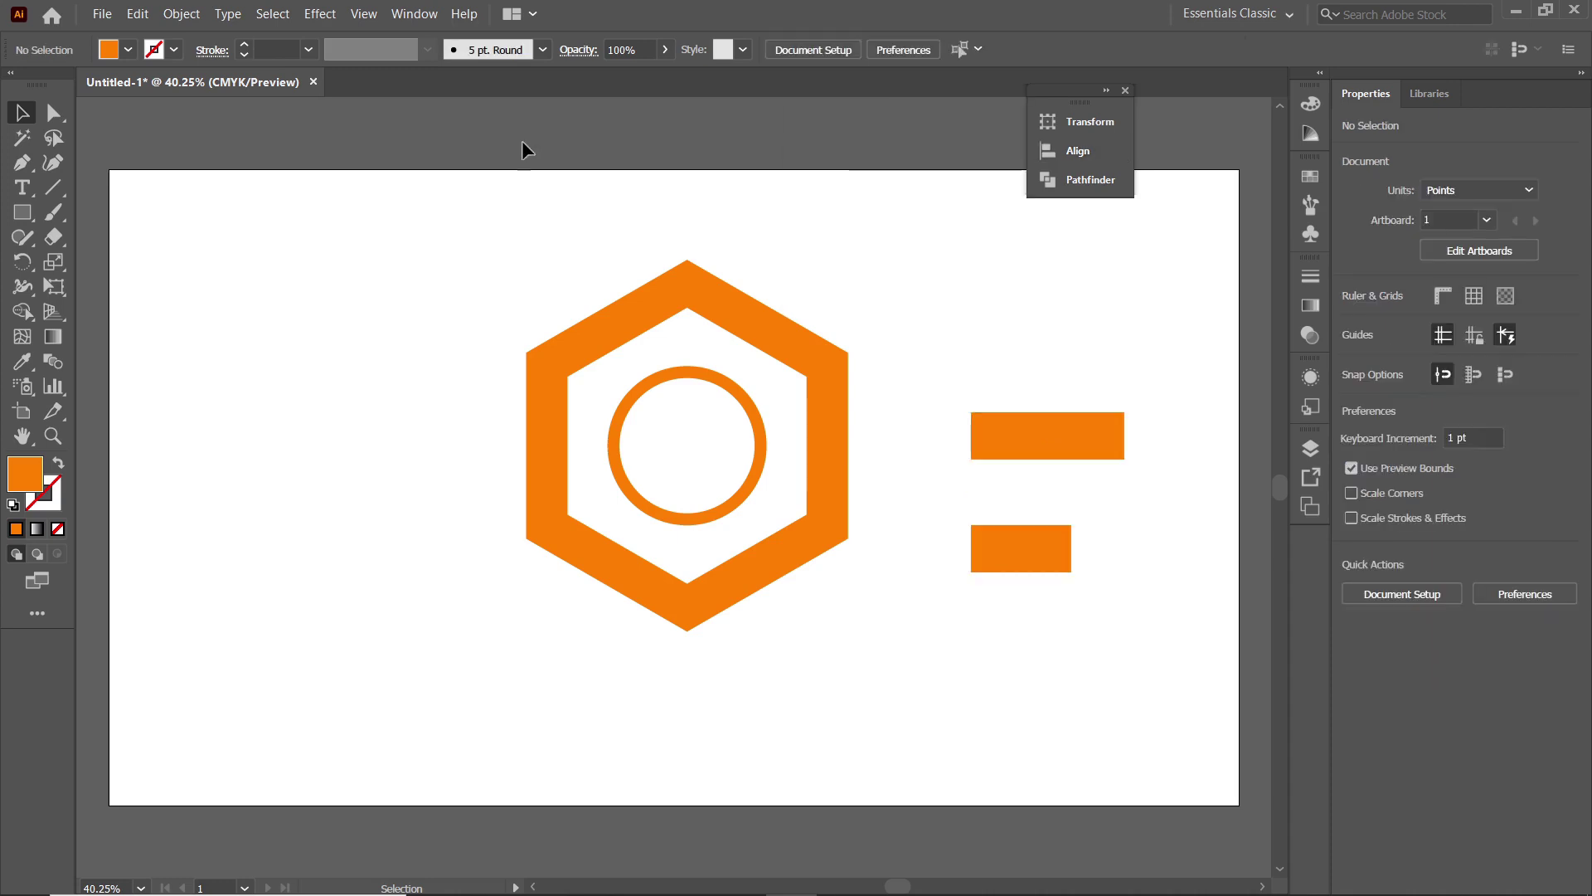
Round only the lower-right corner of the longer rectangle to its maximum radius of about 80 pt
{"action": "key", "text": "z"}
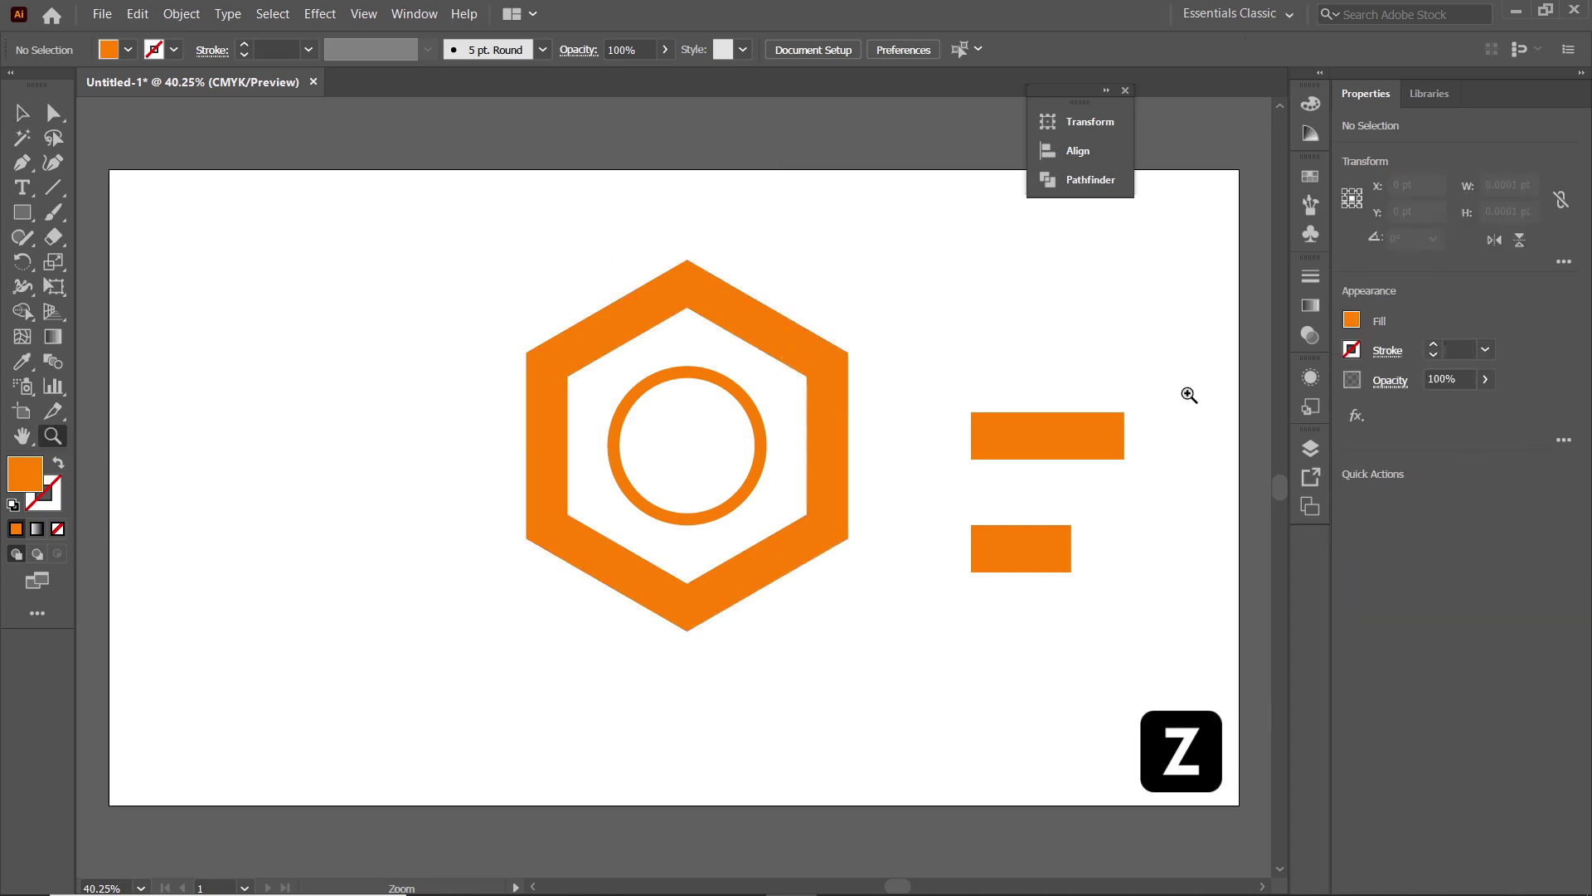
{"action": "left_click_drag", "start_coordinate": [1202, 379], "coordinate": [853, 658]}
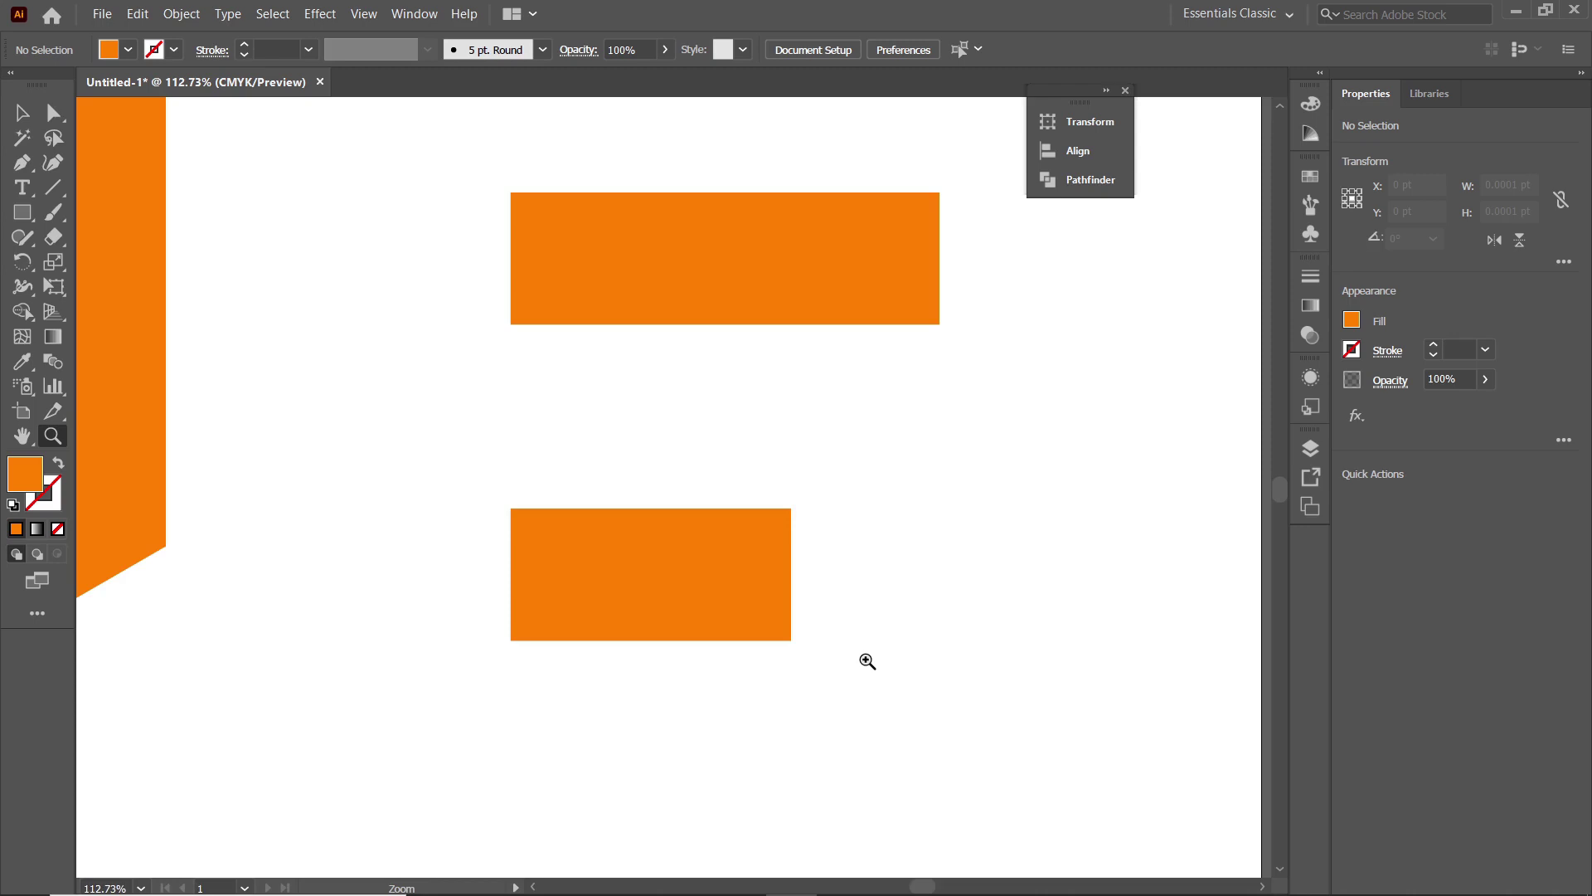
{"action": "left_click", "coordinate": [54, 112]}
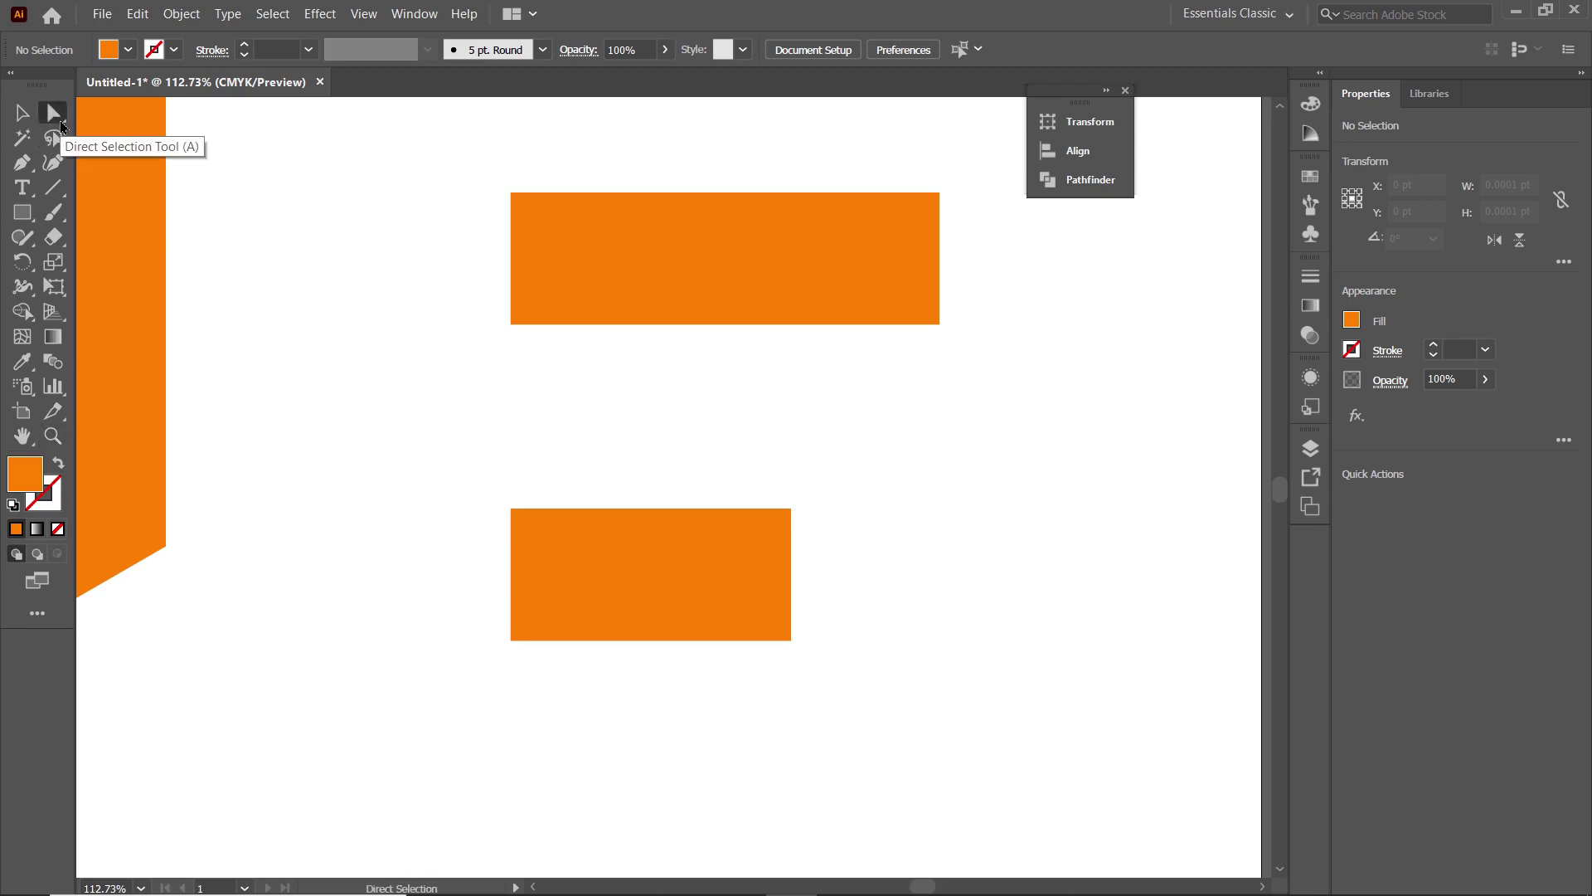
{"action": "left_click", "coordinate": [797, 300]}
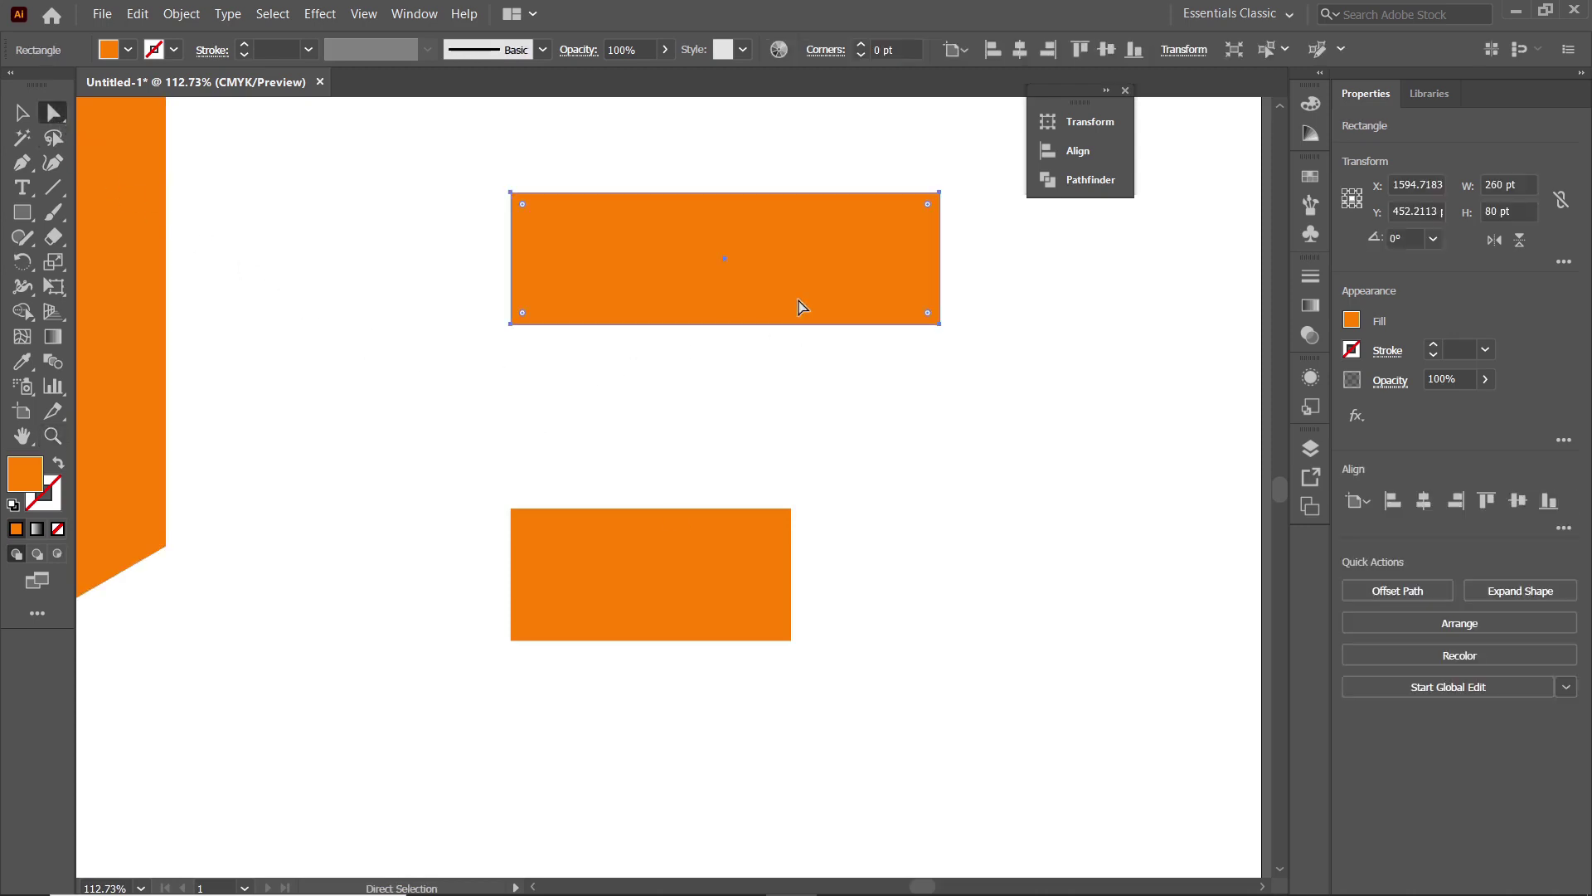
{"action": "left_click", "coordinate": [939, 324]}
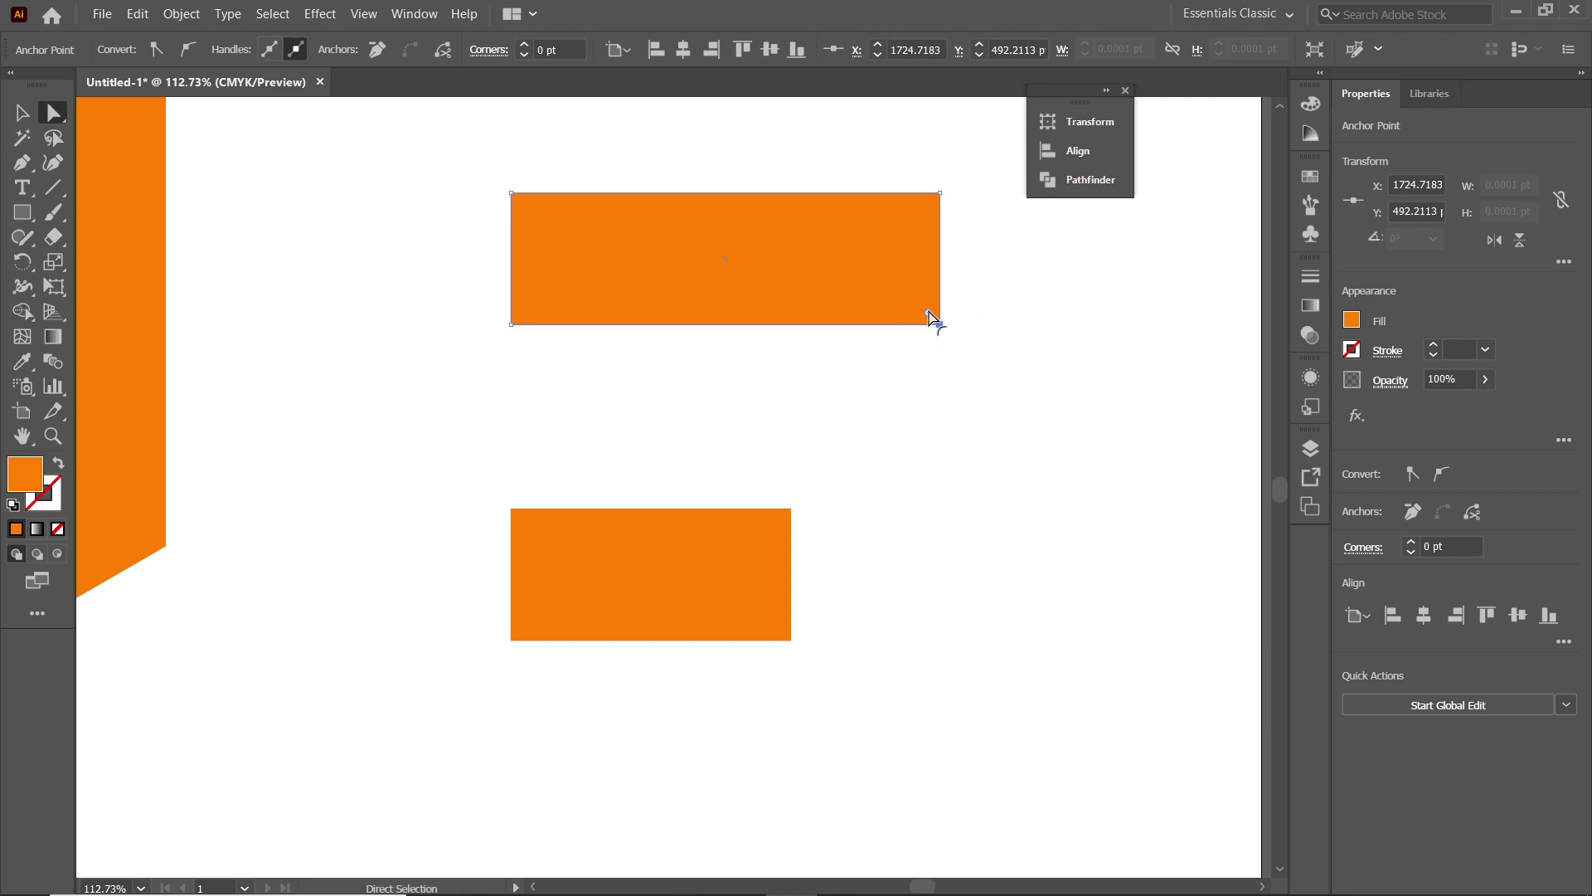
{"action": "left_click_drag", "start_coordinate": [928, 316], "coordinate": [686, 249]}
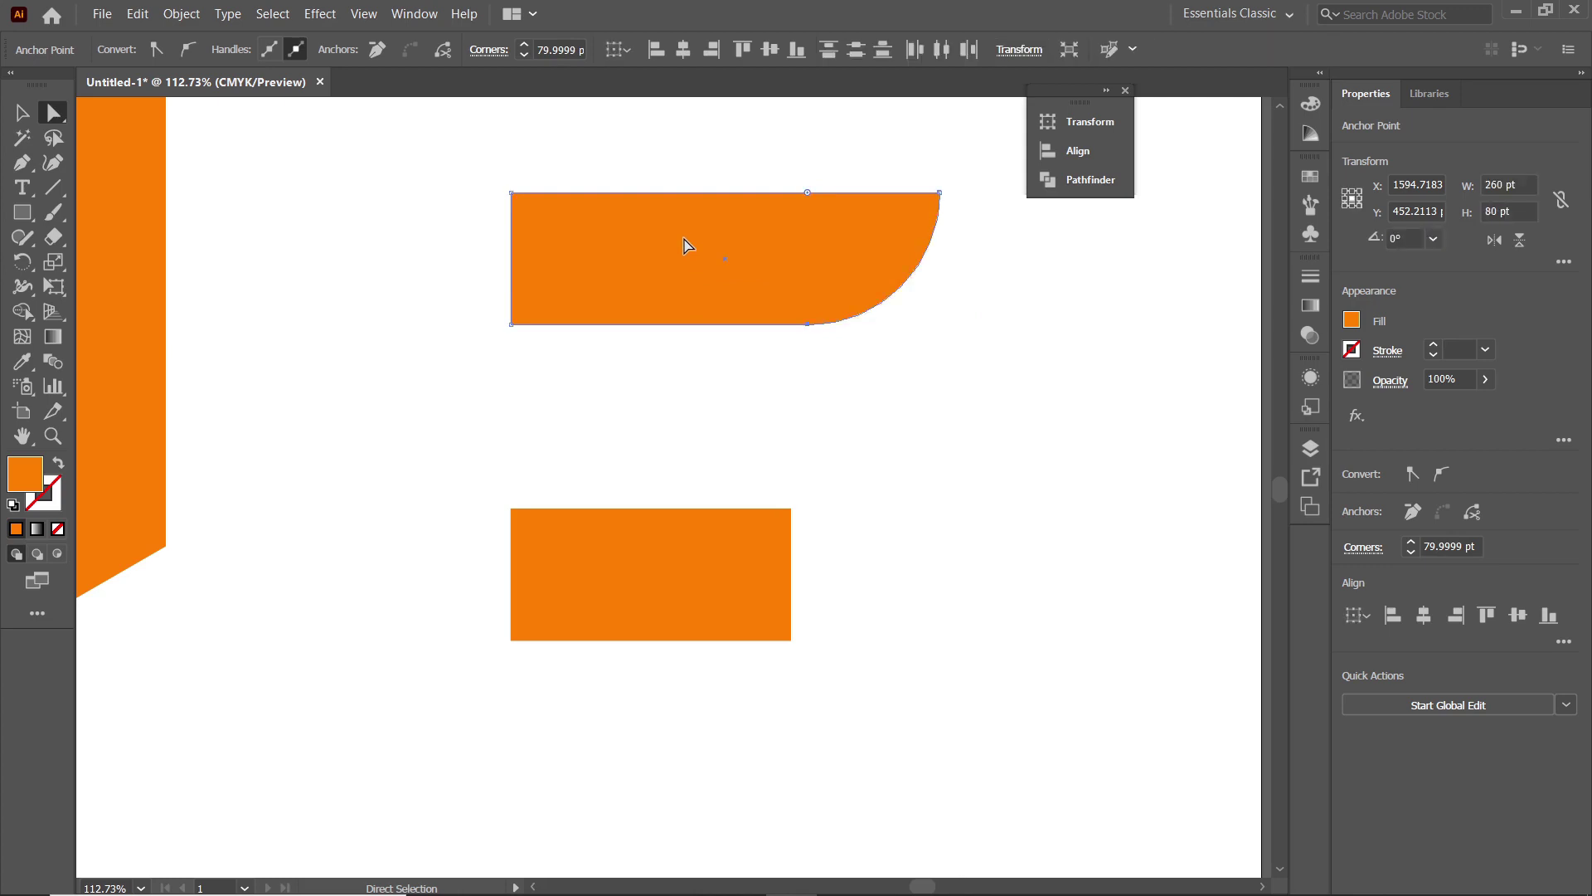
Round only the lower-right corner of the shorter rectangle to about 80 pt and fit the artboard in the window
{"action": "left_click", "coordinate": [689, 562]}
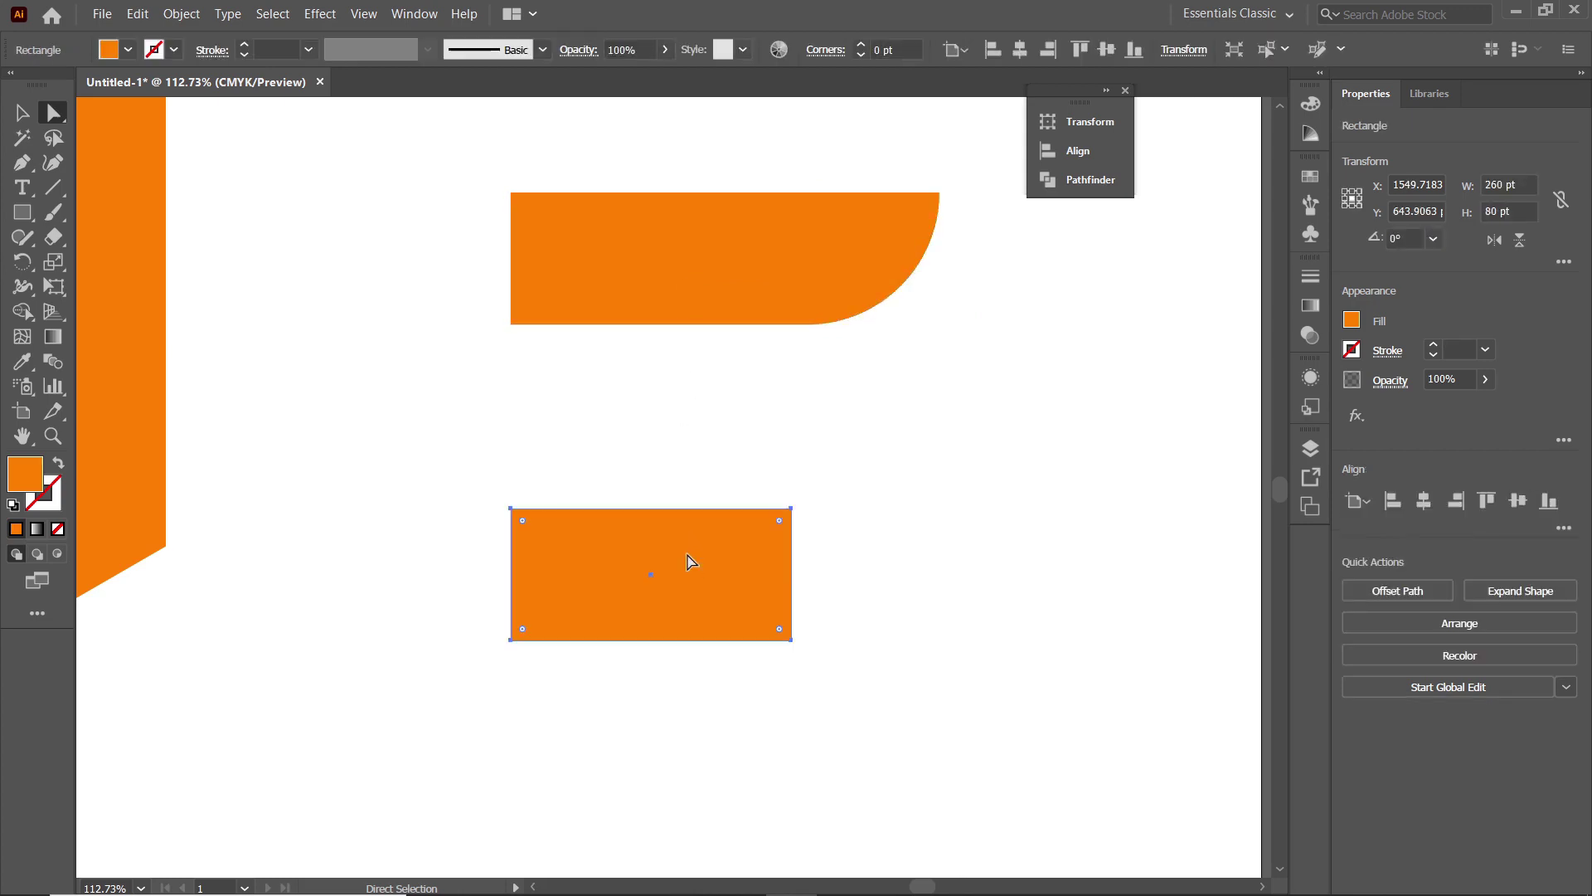
{"action": "left_click", "coordinate": [792, 643]}
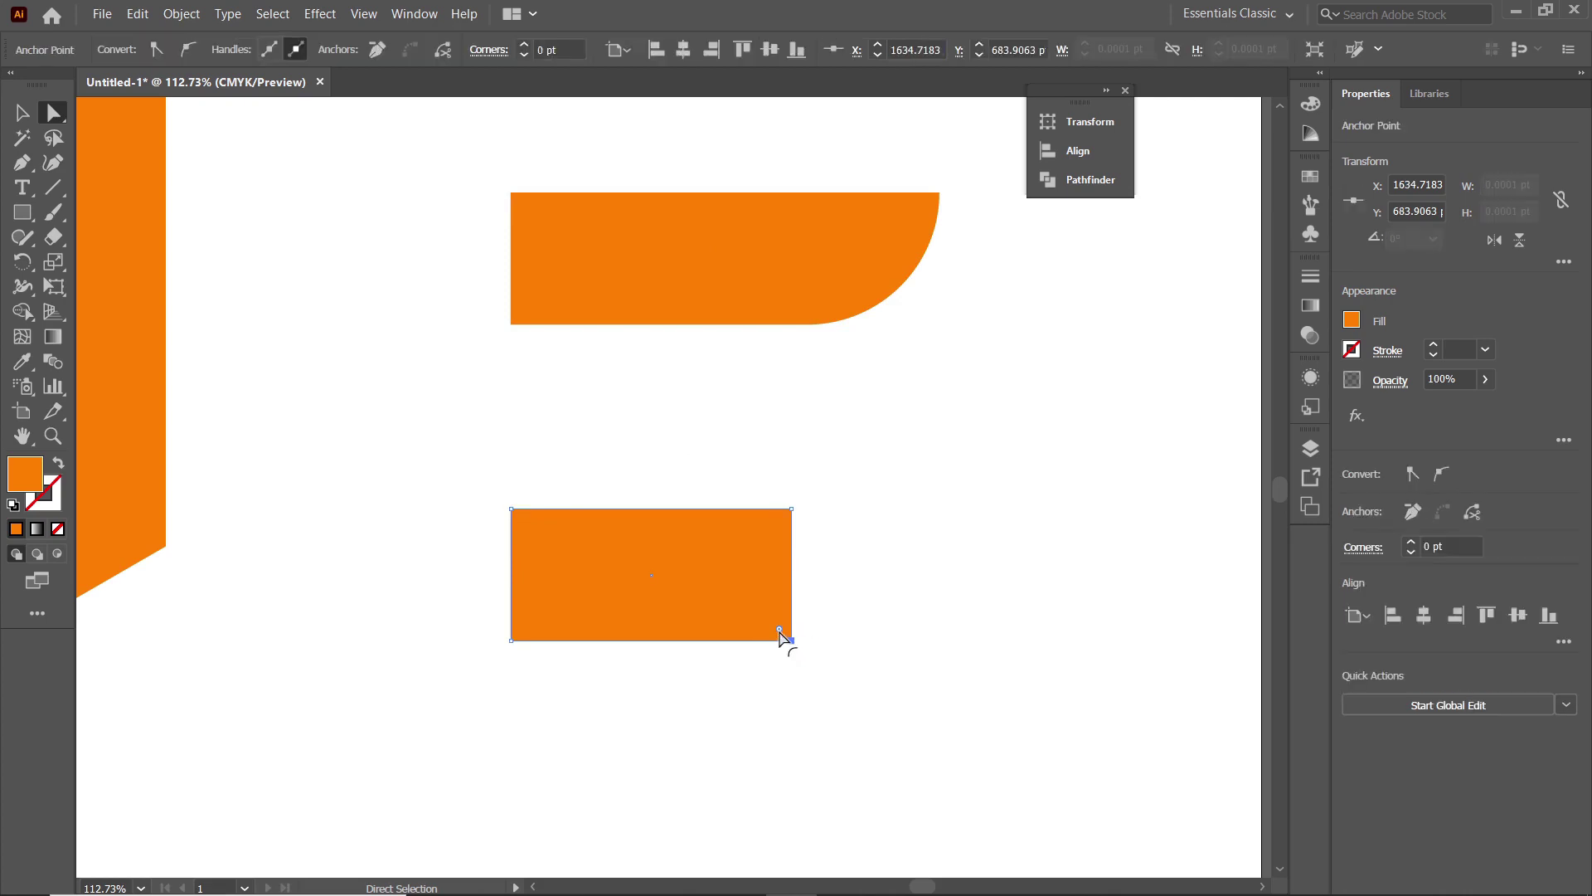
{"action": "left_click_drag", "start_coordinate": [780, 633], "coordinate": [629, 484]}
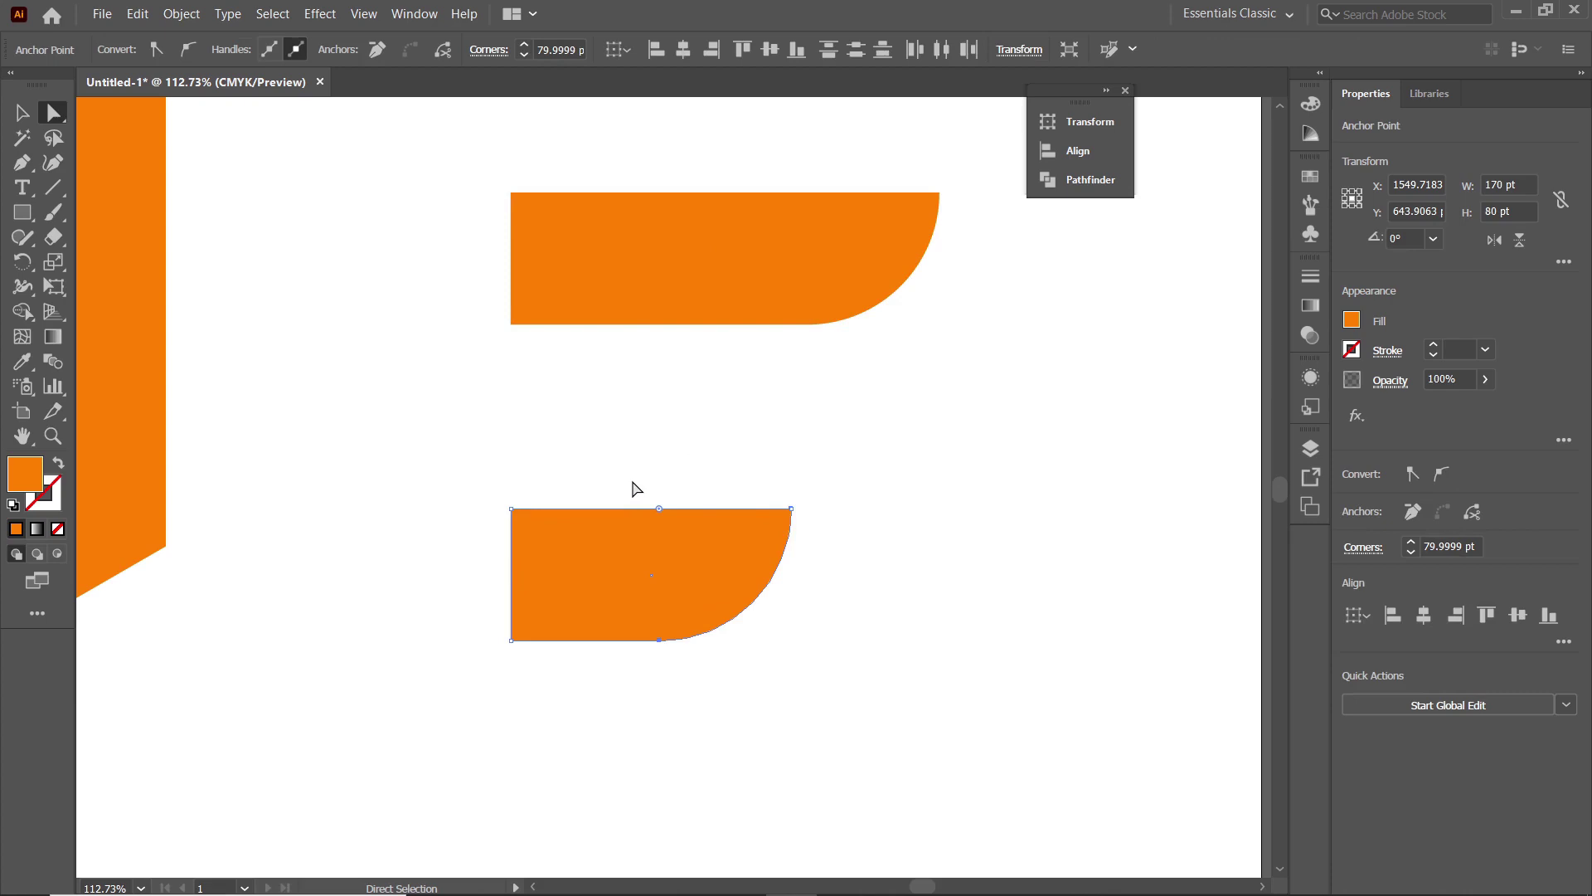
{"action": "key", "text": "ctrl+0"}
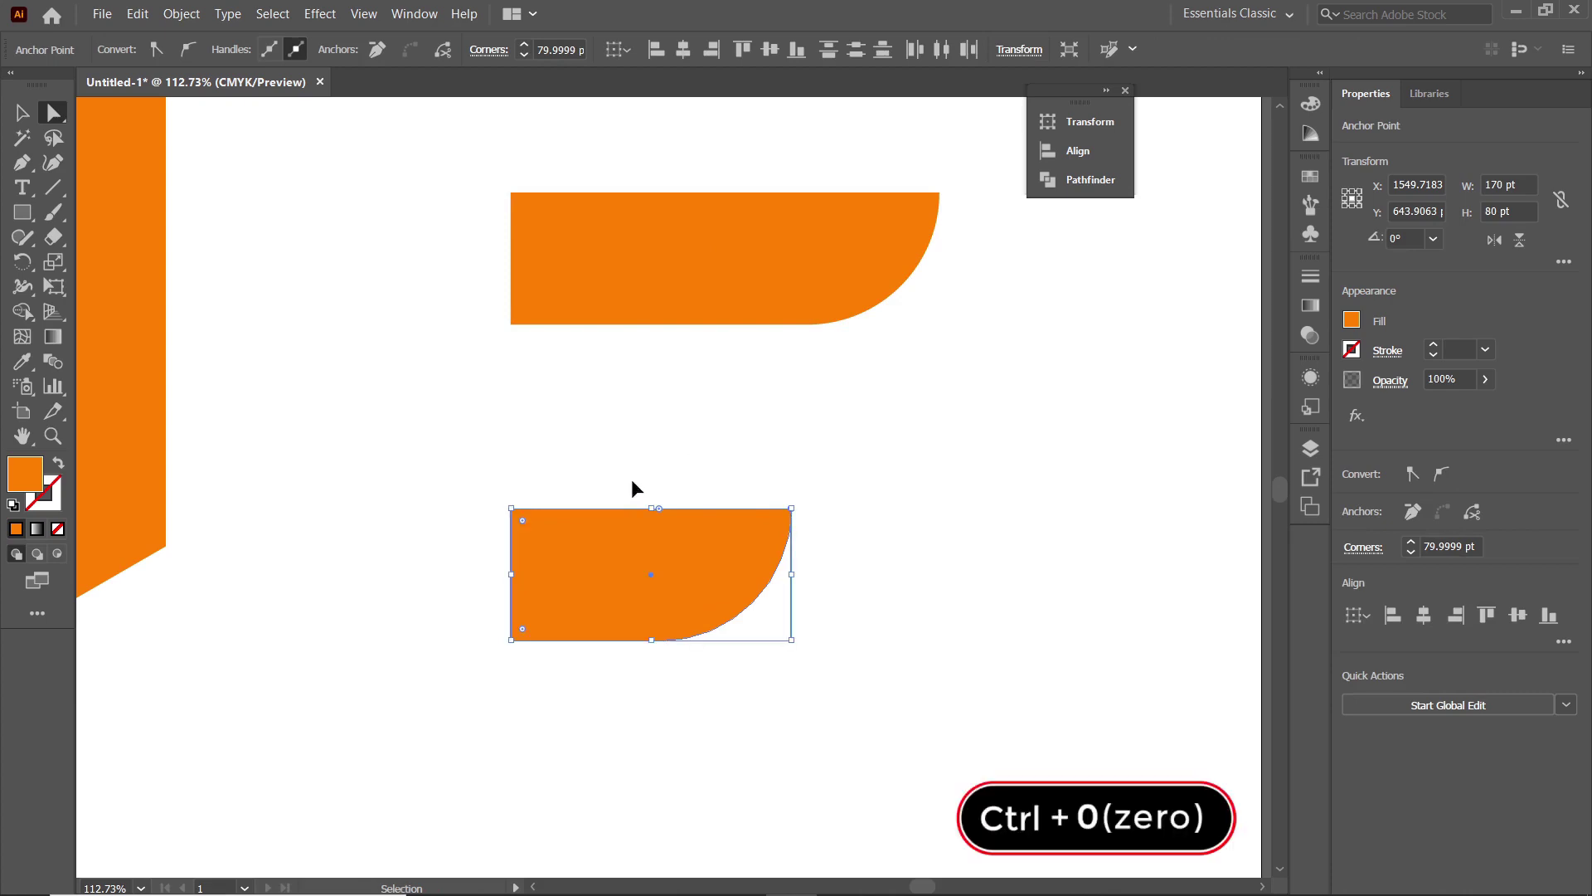
{"action": "key", "text": "ctrl+0"}
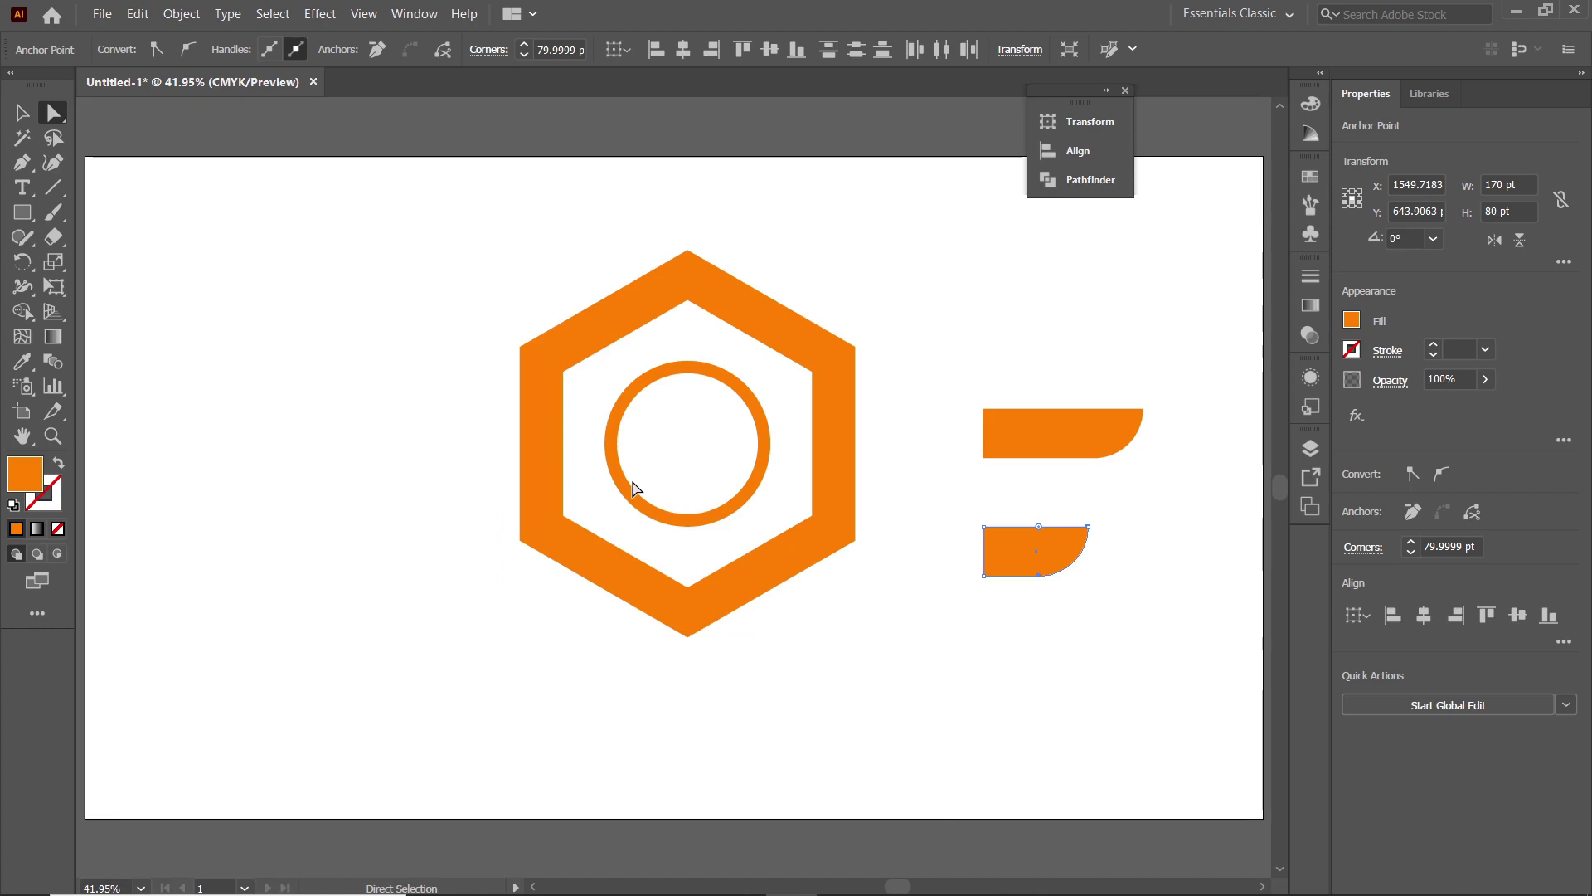
{"action": "key", "text": "m"}
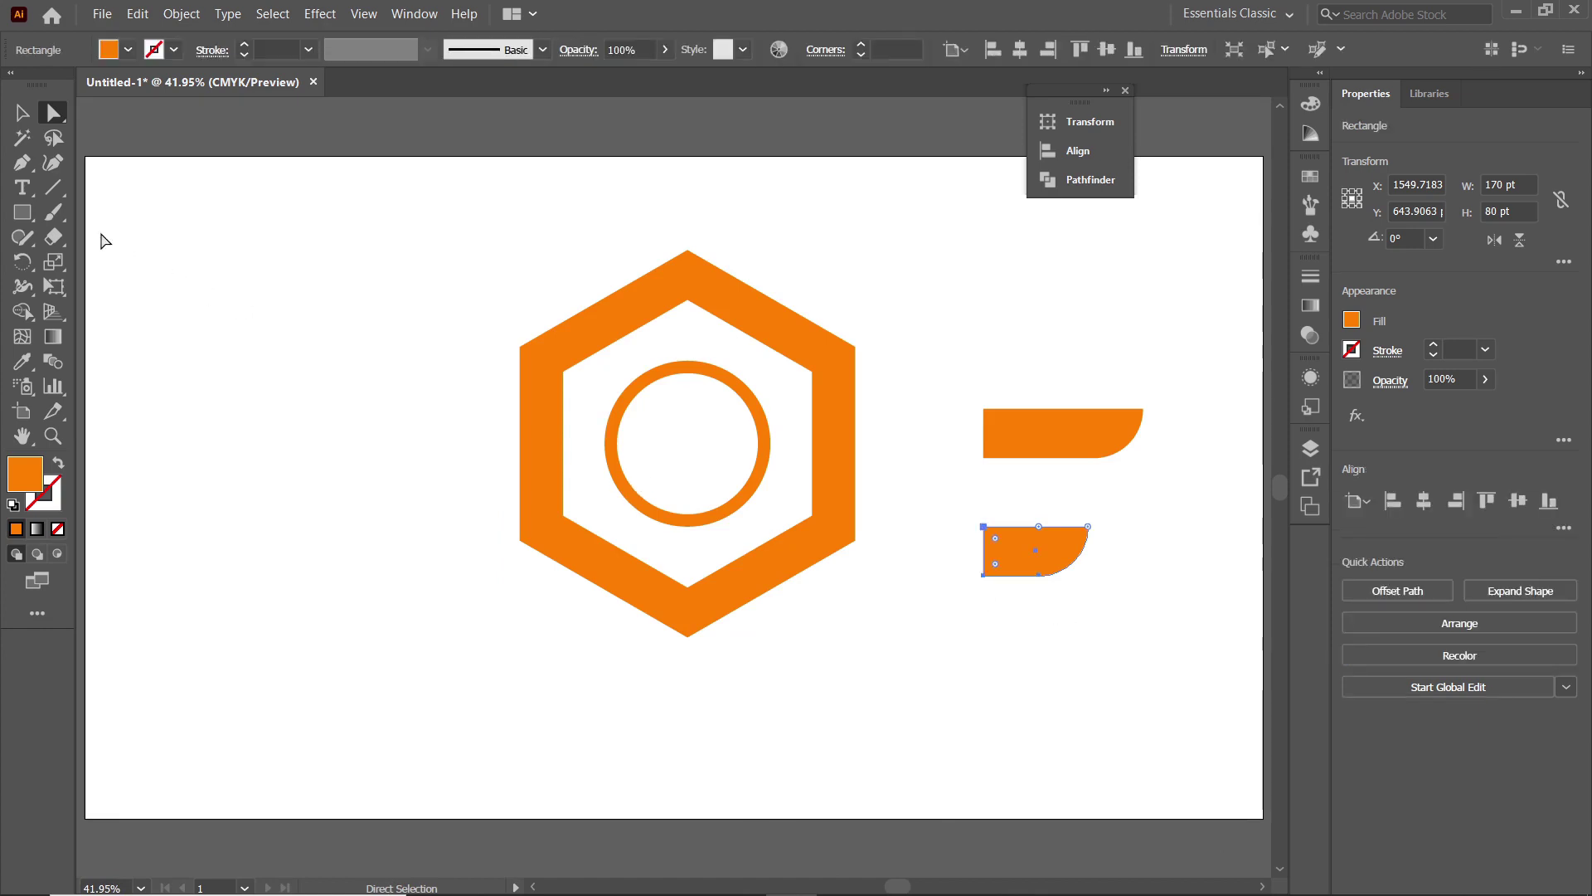
Draw a rectangle 30 pt wide and 500 pt high between the hexagon and the orange bars and fill it with CMYK Cyan
{"action": "left_click", "coordinate": [907, 415]}
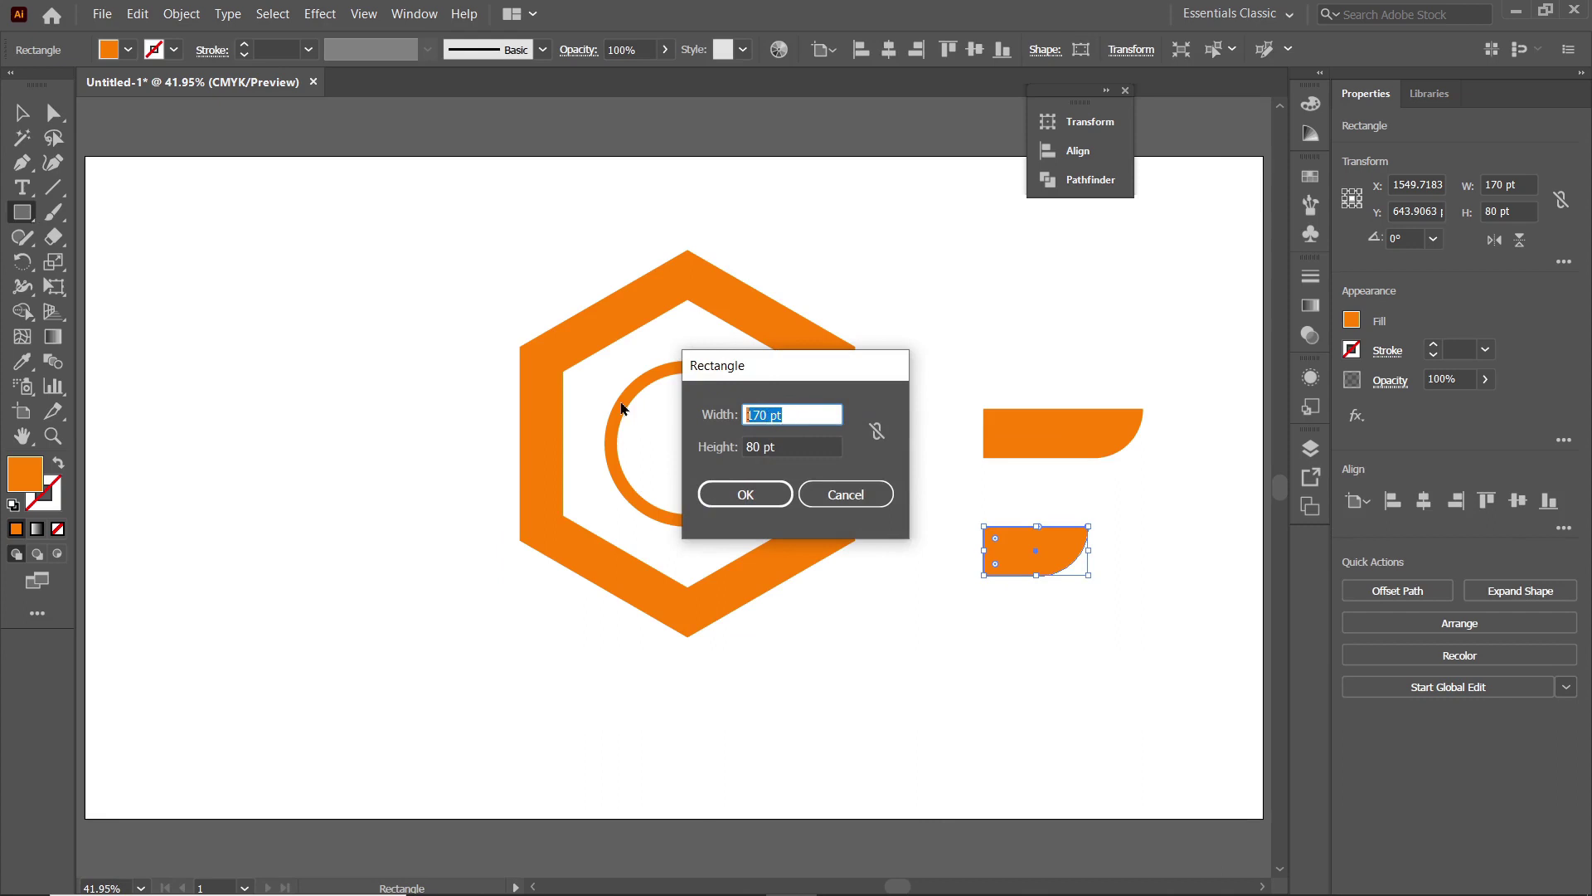
{"action": "type", "text": "30"}
{"action": "key", "text": "Tab"}
{"action": "type", "text": "500"}
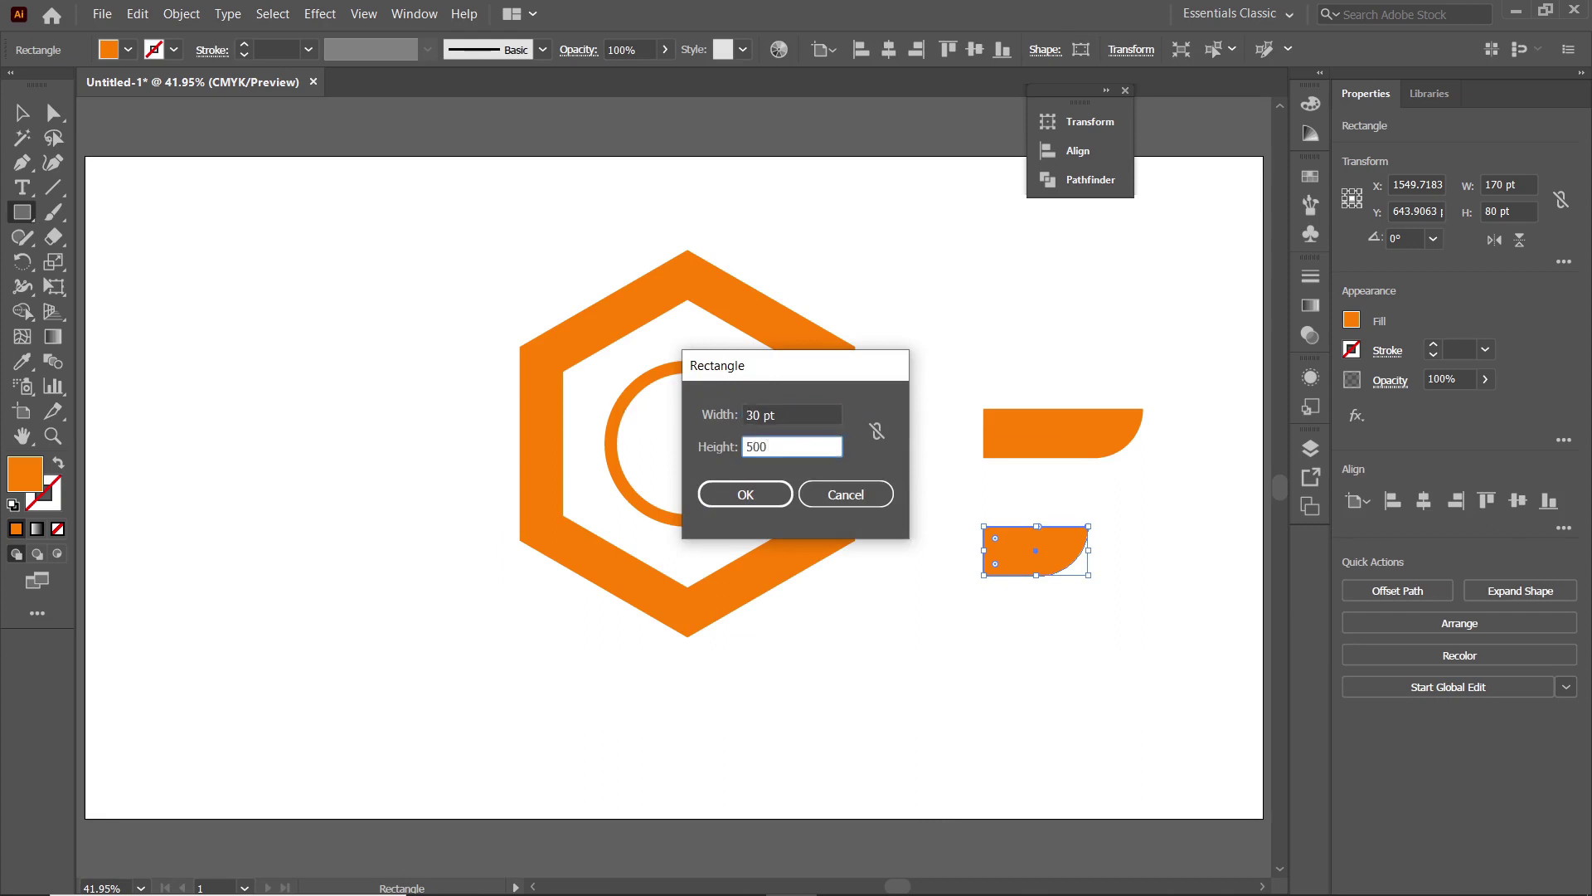
{"action": "key", "text": "Return"}
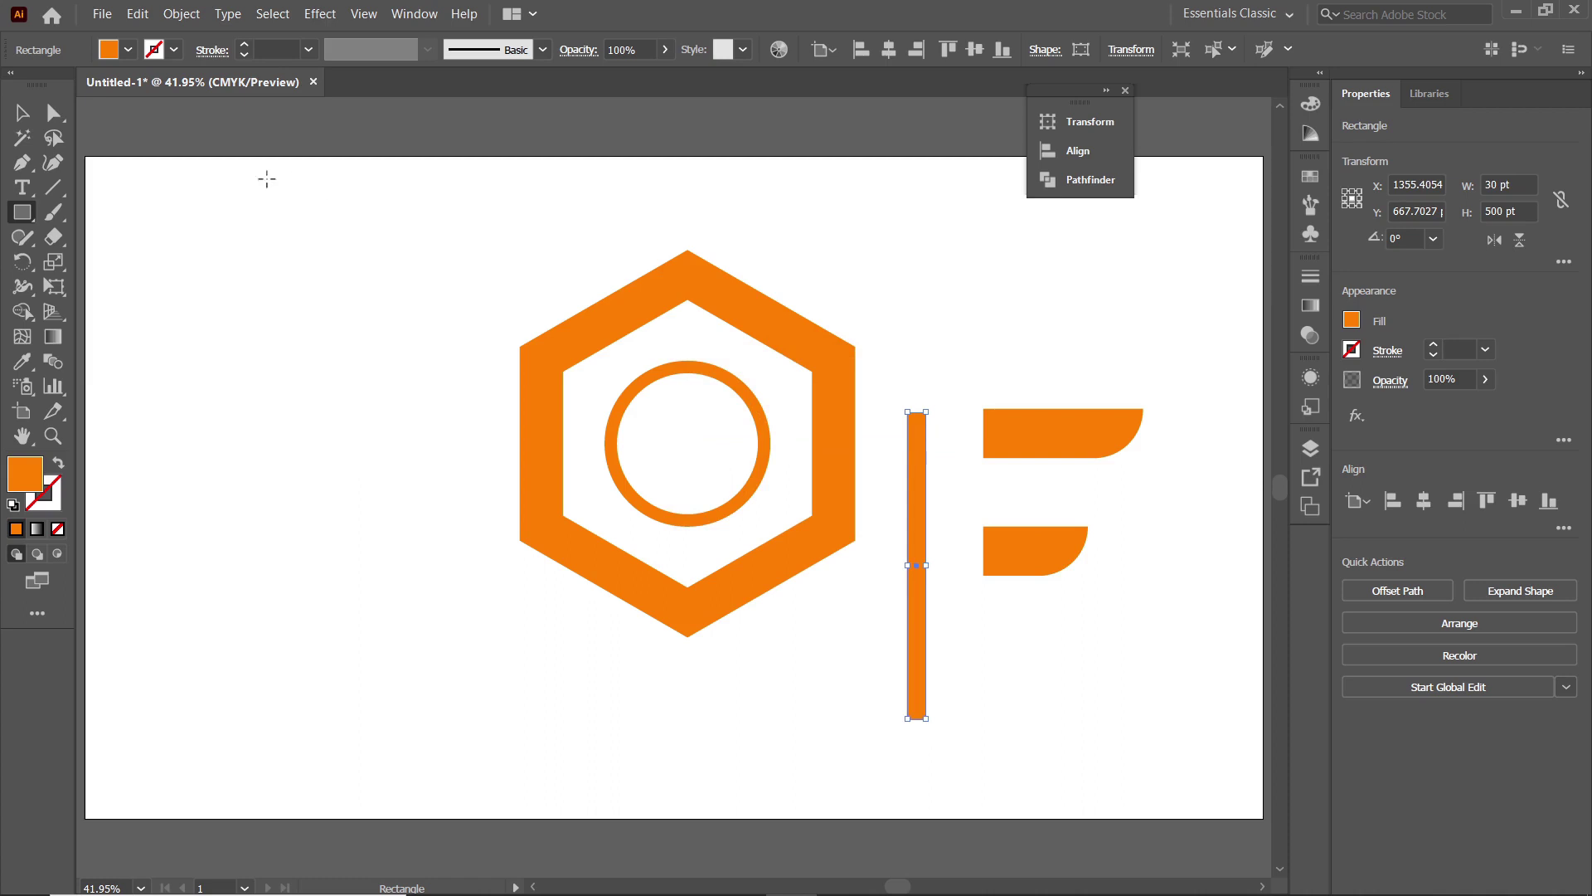
{"action": "left_click", "coordinate": [127, 53]}
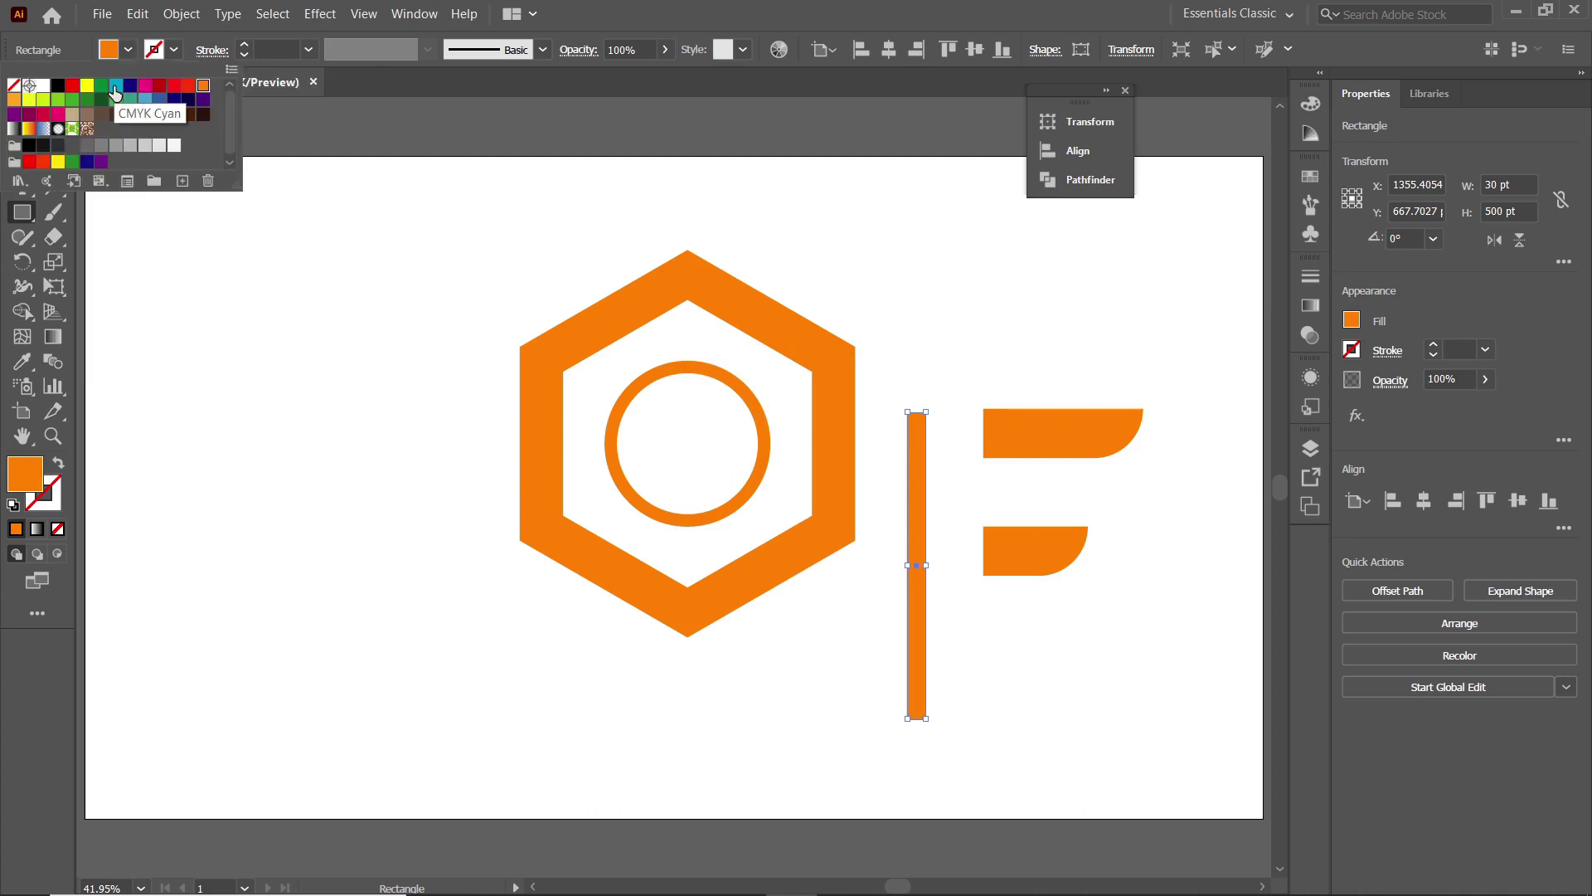
{"action": "left_click", "coordinate": [114, 91]}
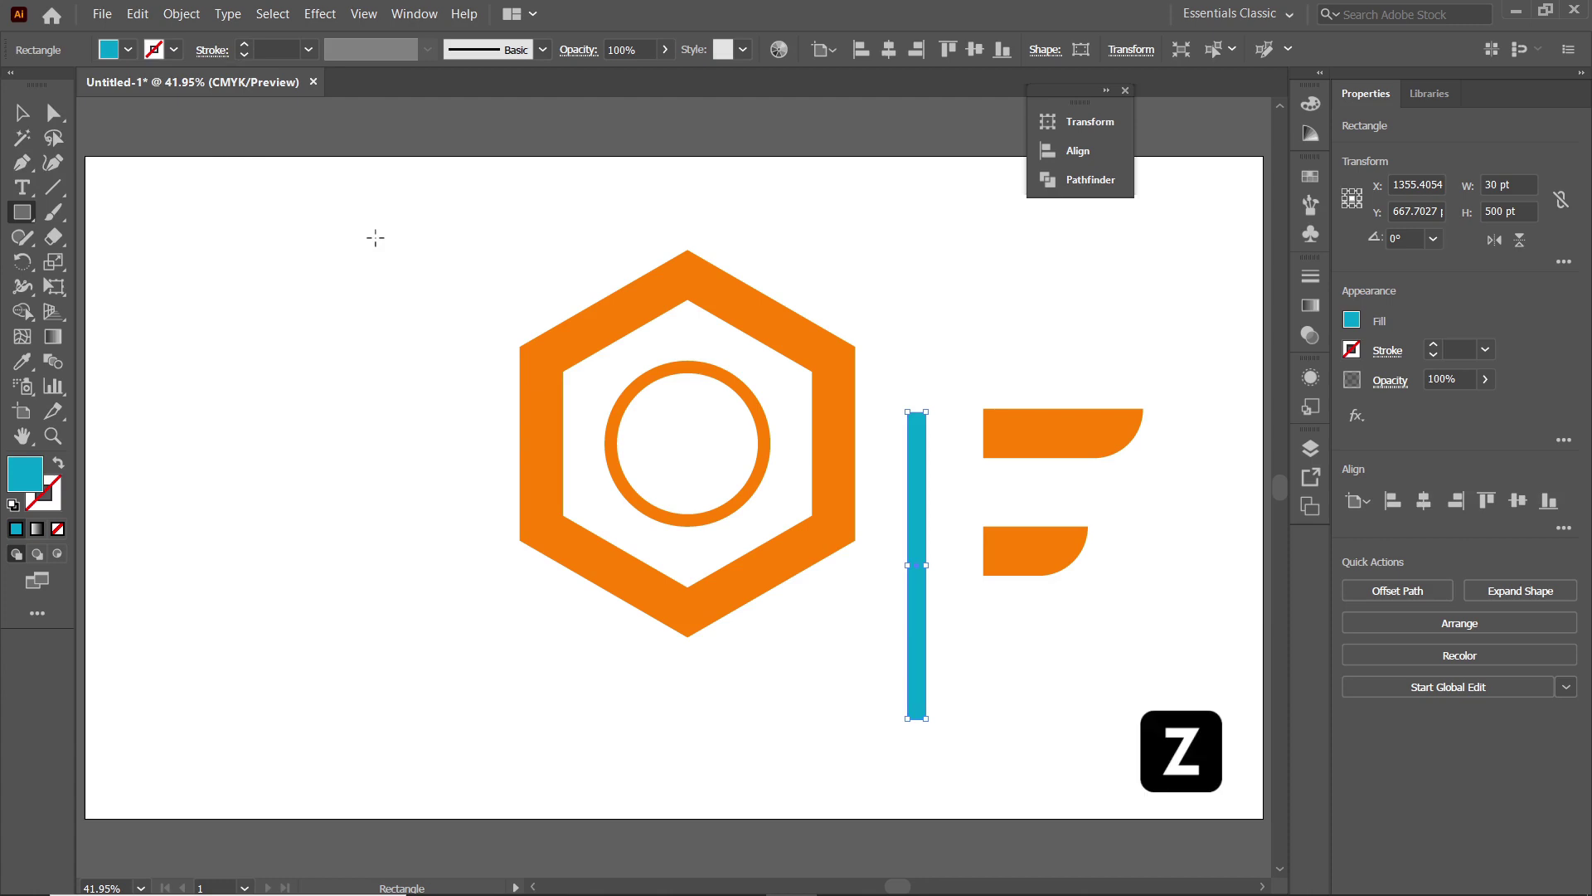
Move the cyan bar against the hexagon's right side, matching its upper-left corner exactly to the hexagon's upper-right outer corner
{"action": "key", "text": "z"}
{"action": "left_click_drag", "start_coordinate": [1188, 317], "coordinate": [807, 704]}
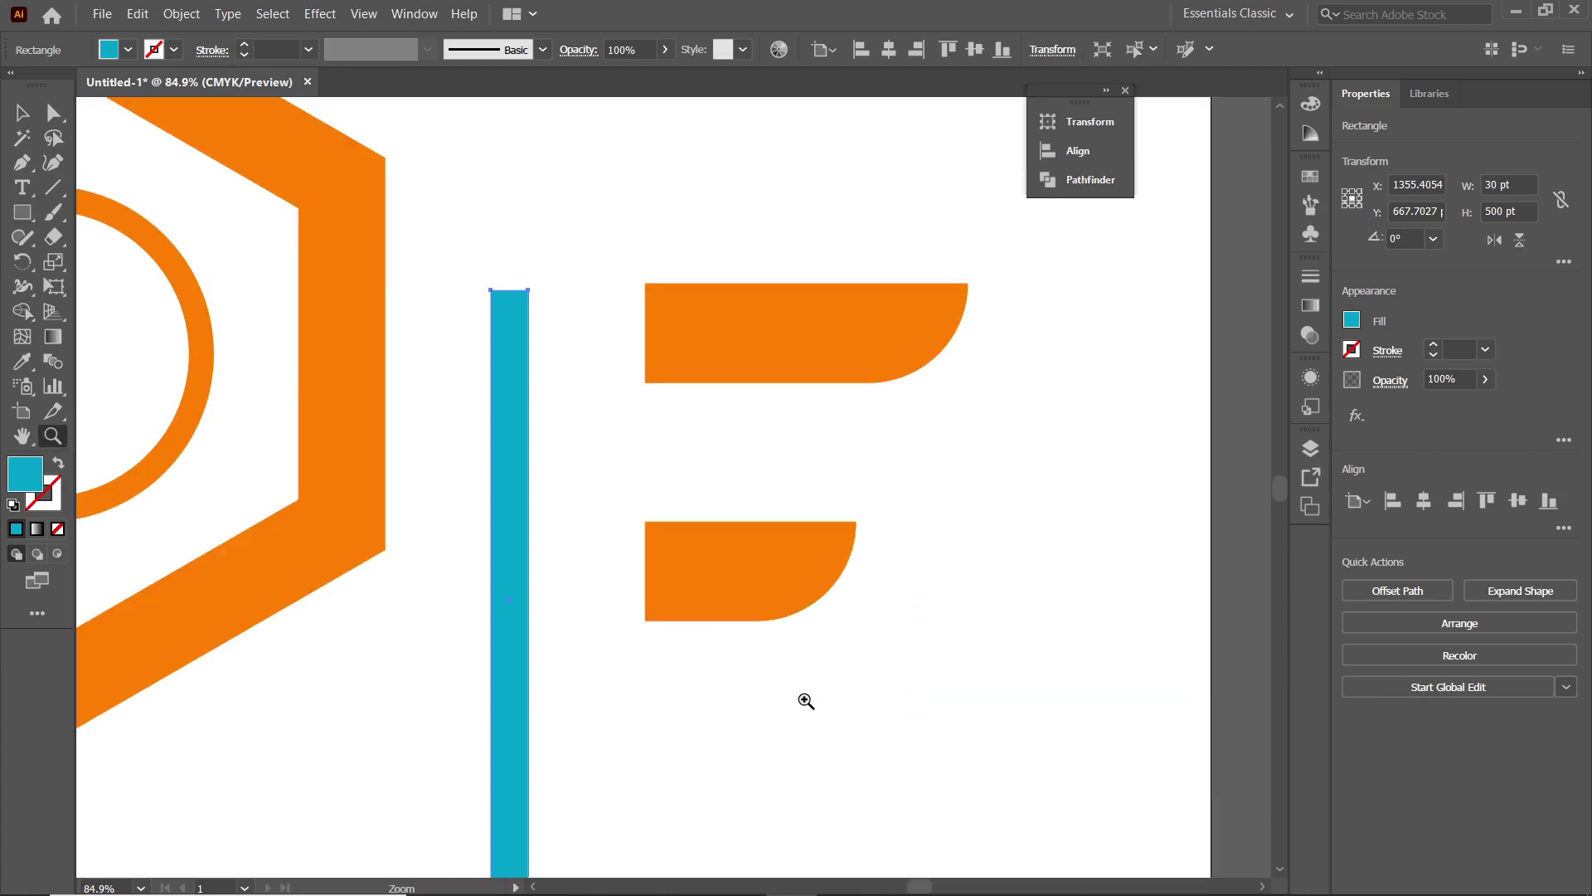
{"action": "left_click", "coordinate": [22, 112]}
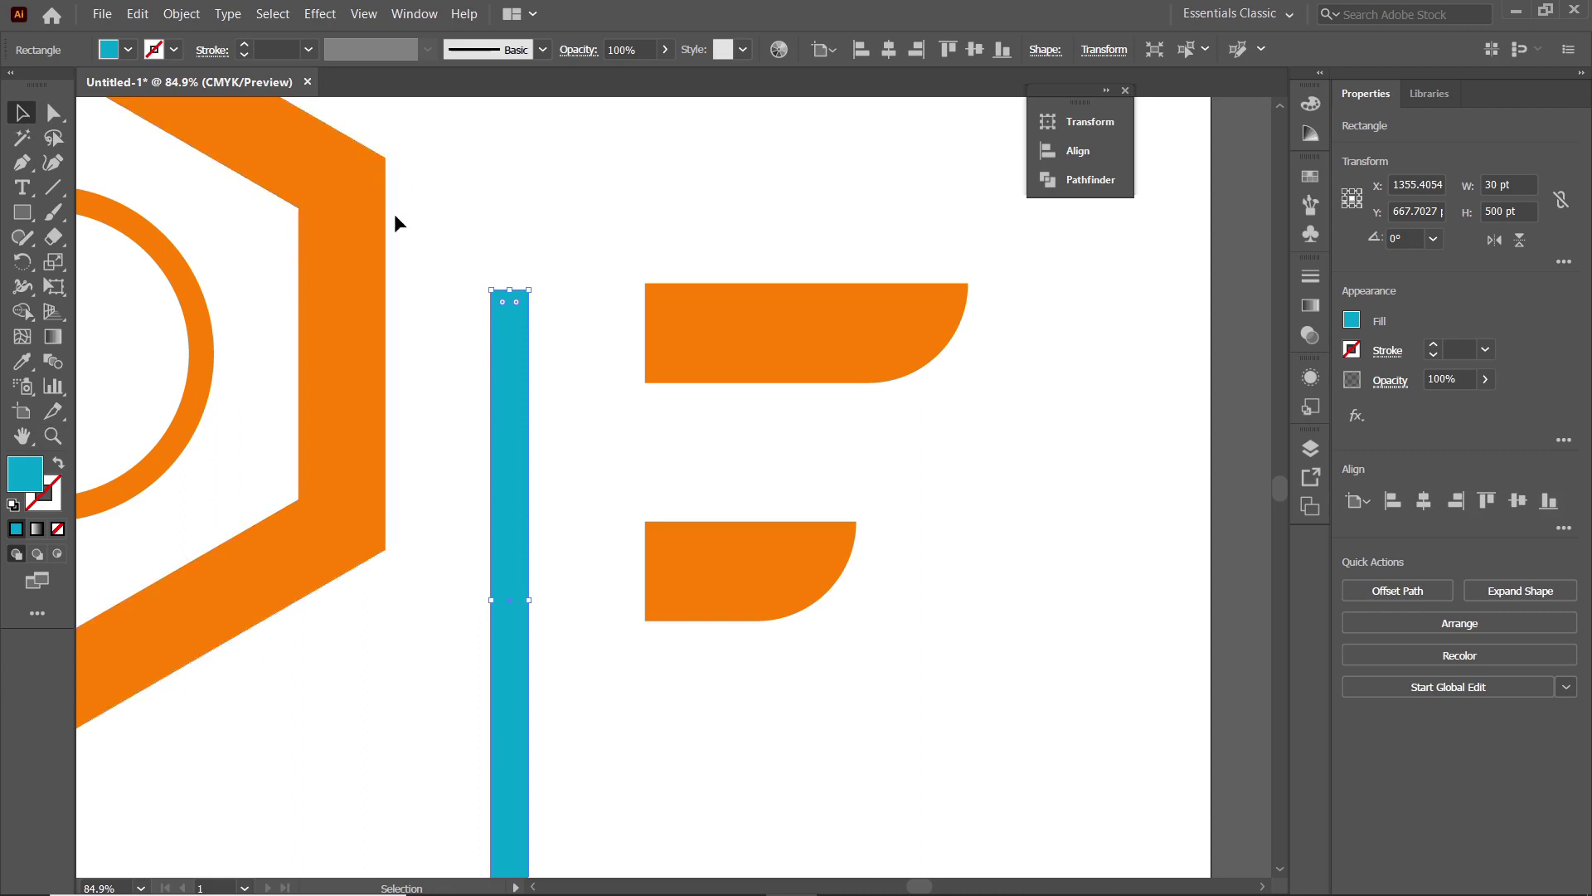
{"action": "left_click_drag", "start_coordinate": [496, 315], "coordinate": [387, 181]}
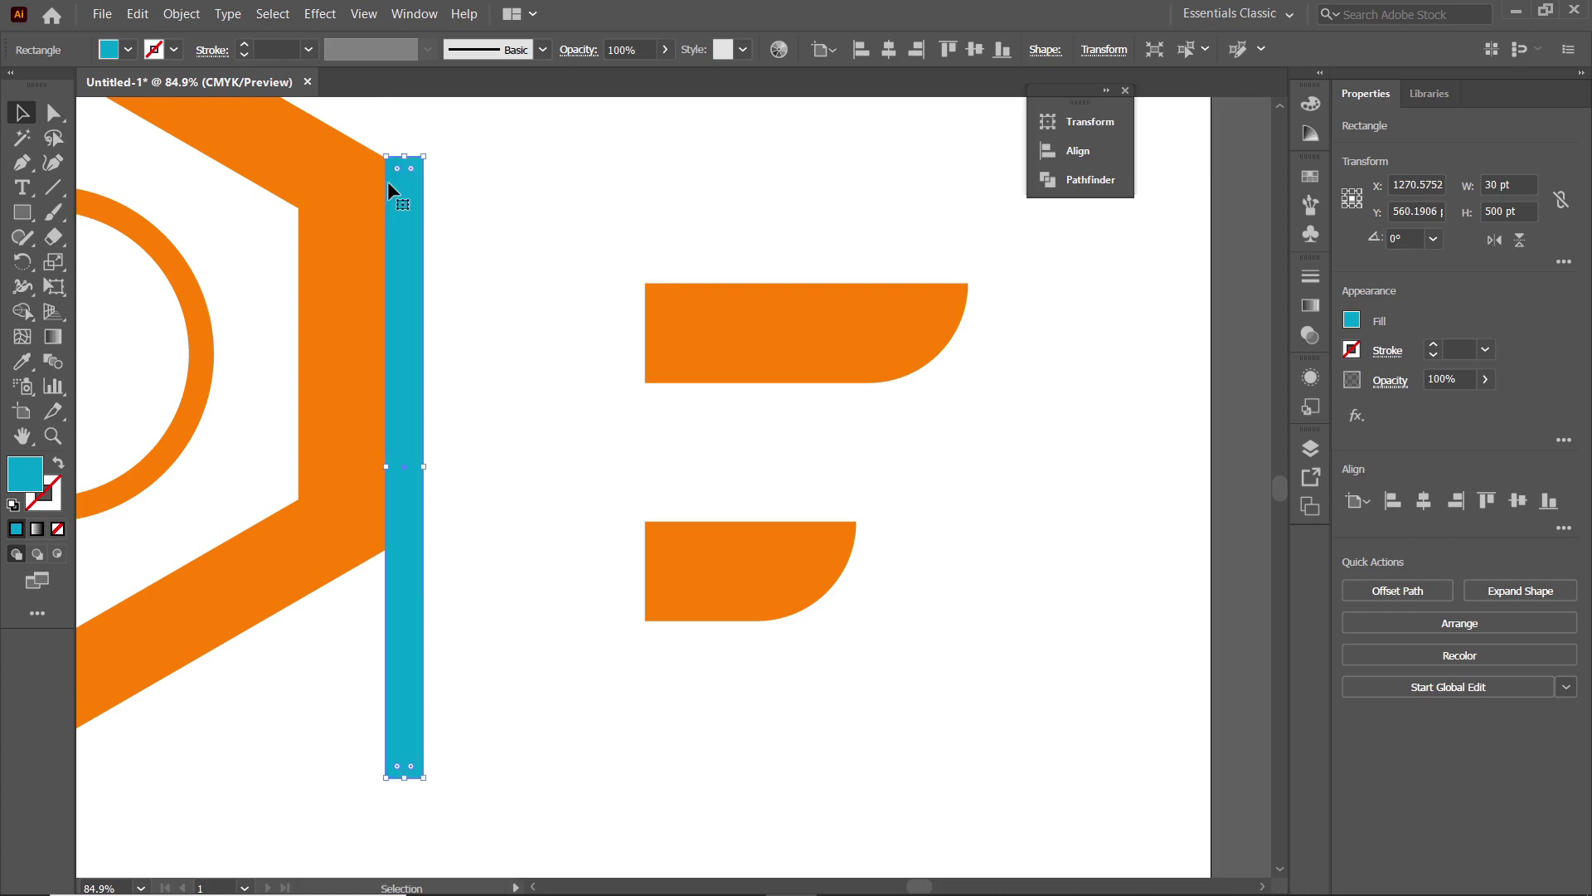
{"action": "key", "text": "z"}
{"action": "left_click_drag", "start_coordinate": [401, 164], "coordinate": [356, 185]}
{"action": "key", "text": "v"}
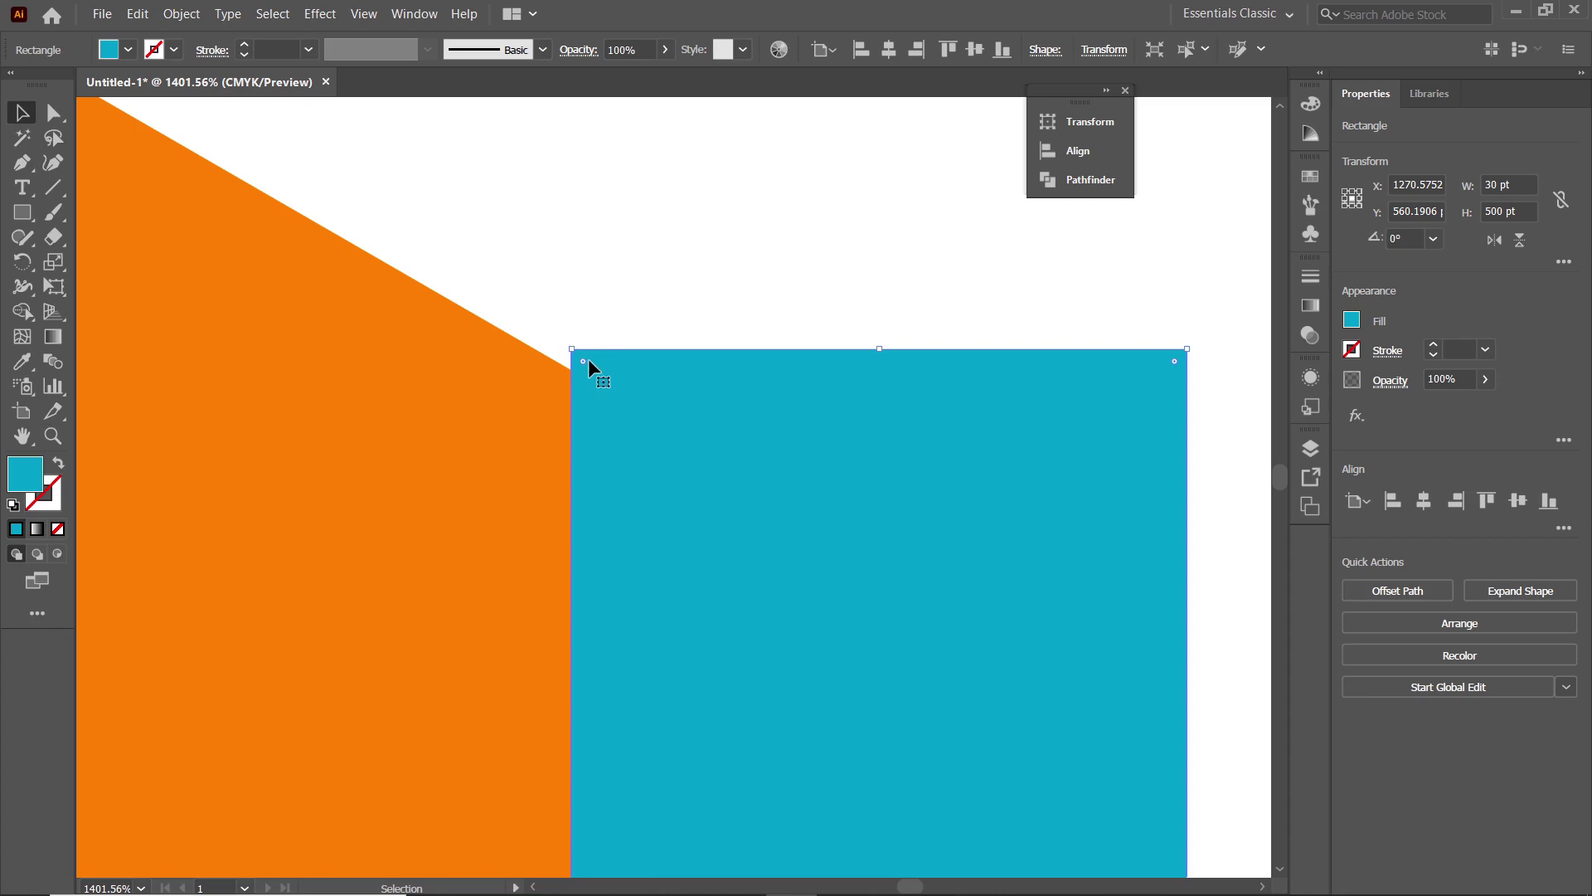
{"action": "mouse_move", "coordinate": [589, 361]}
{"action": "left_mouse_down"}
{"action": "mouse_move", "coordinate": [602, 398]}
{"action": "mouse_move", "coordinate": [587, 385]}
{"action": "left_mouse_up"}
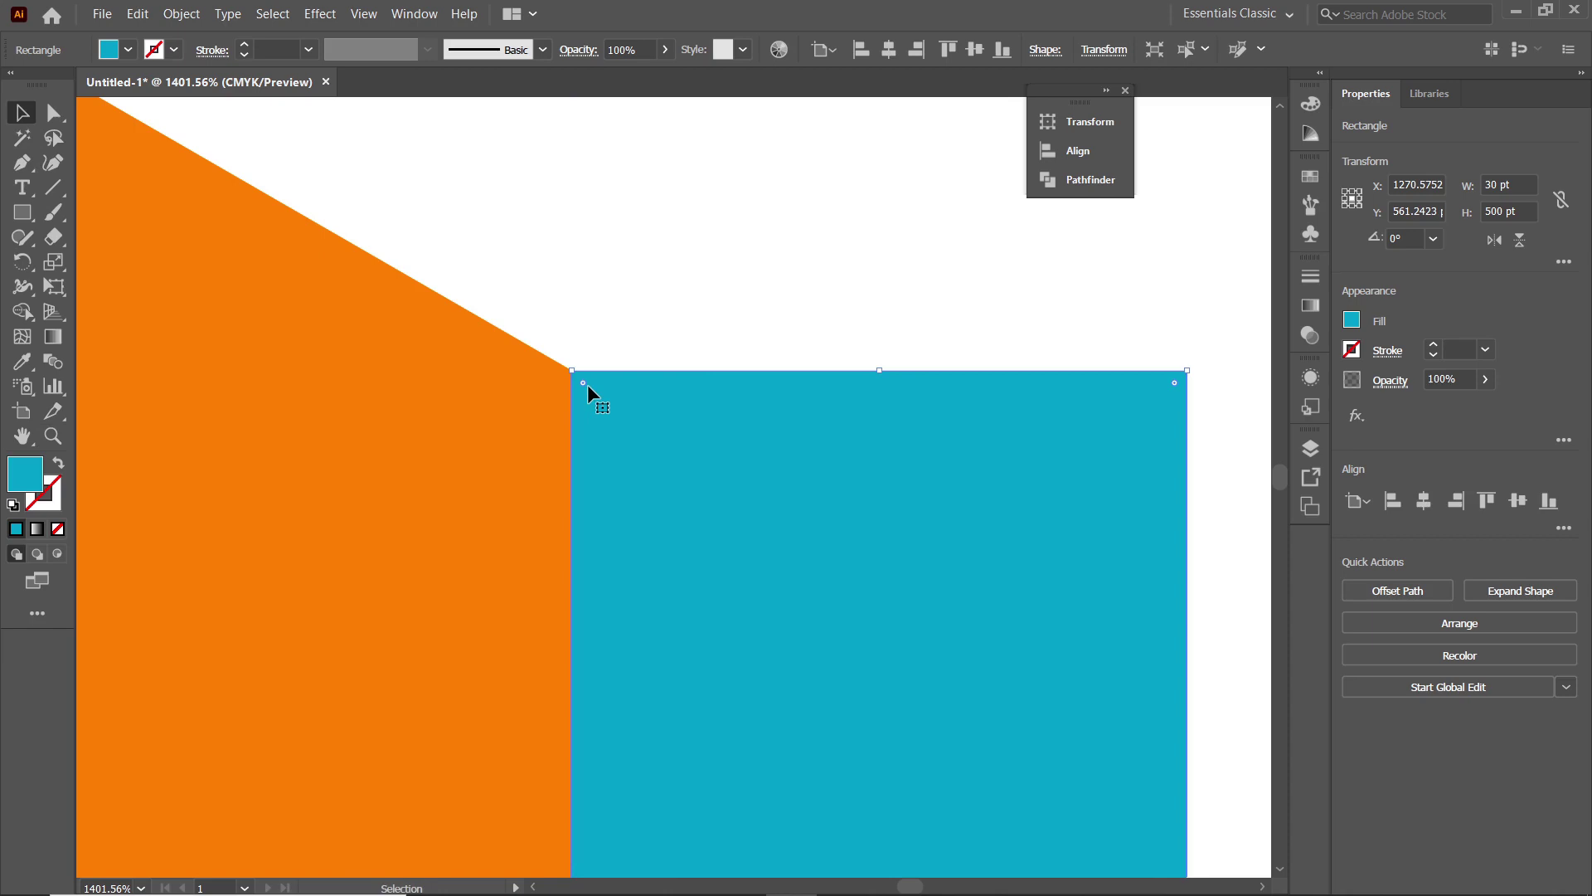
Duplicate the cyan bar to the right of the original and rotate the copy 90°
{"action": "key", "text": "ctrl+0"}
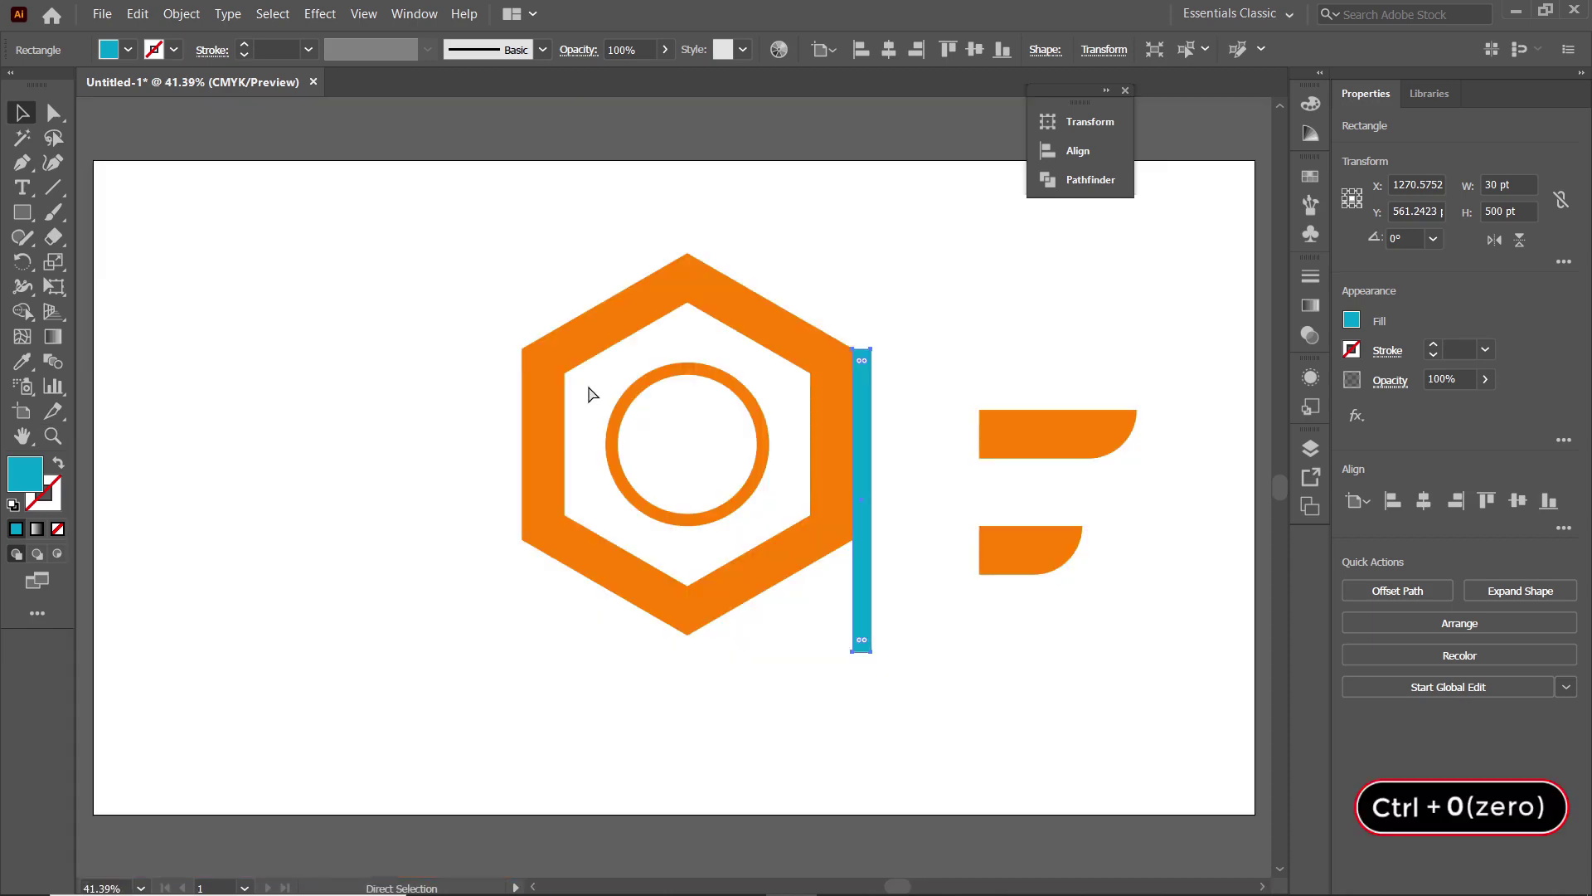
{"action": "left_click", "coordinate": [868, 448], "text": "alt"}
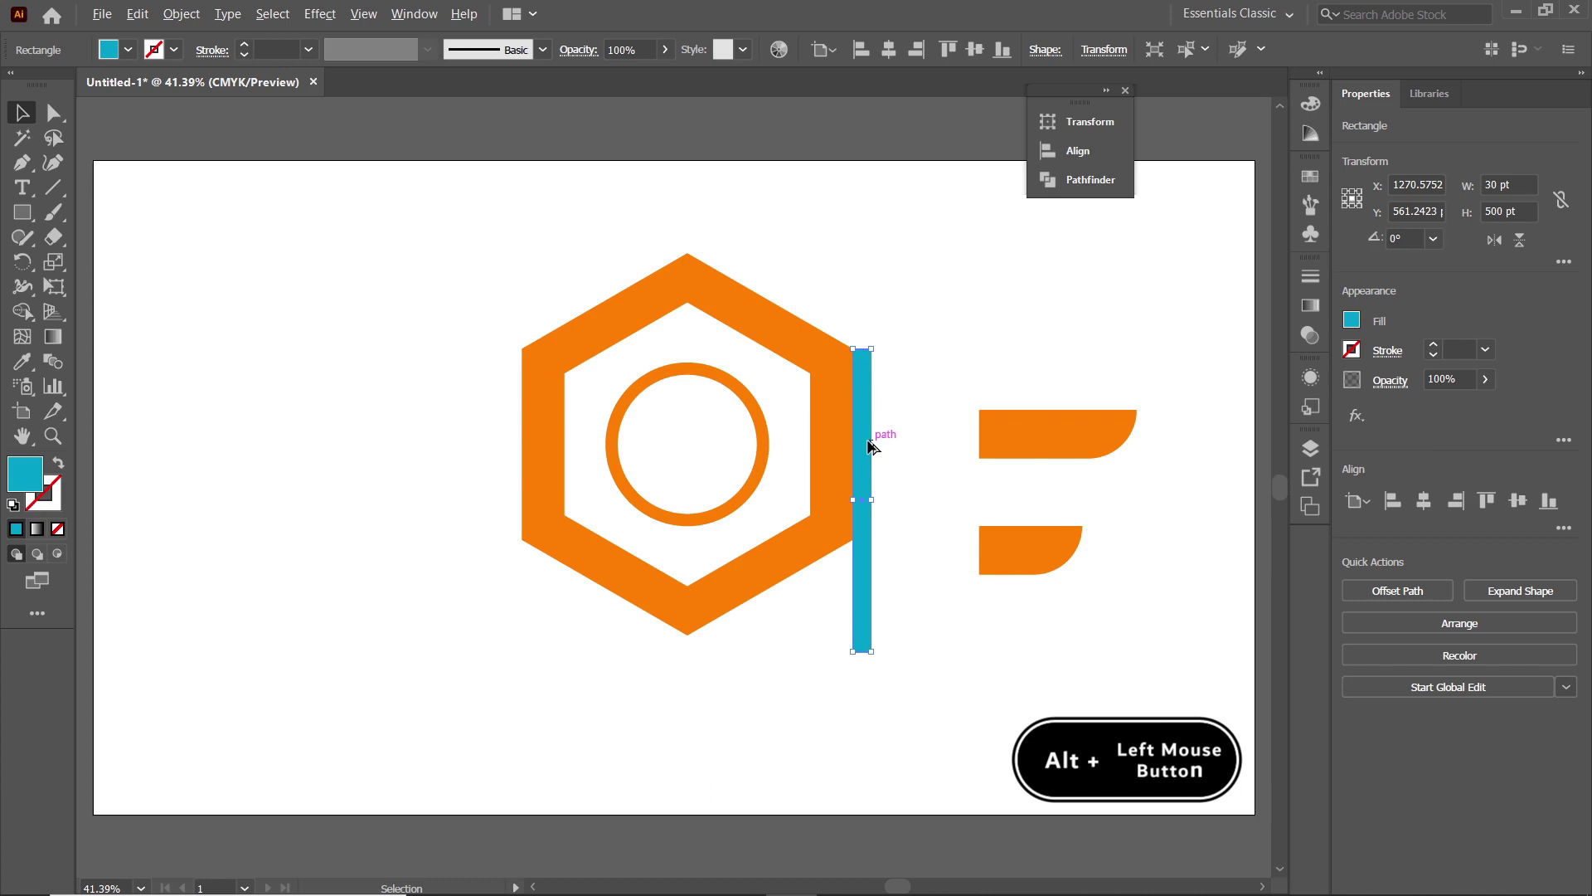
{"action": "left_click_drag", "start_coordinate": [869, 448], "coordinate": [938, 449]}
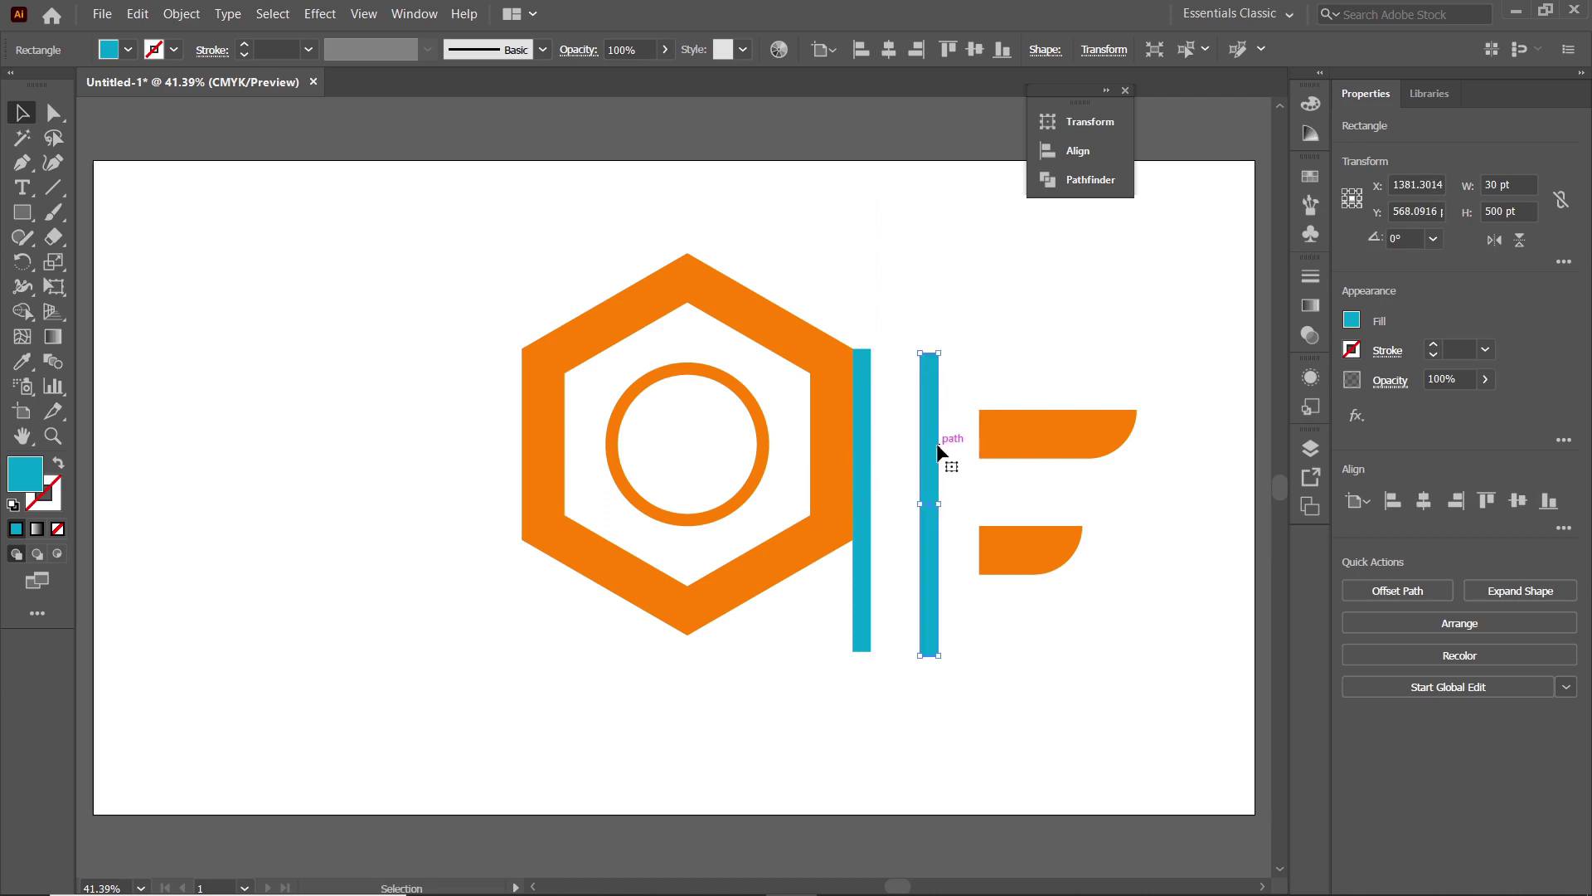
{"action": "double_click", "coordinate": [30, 268]}
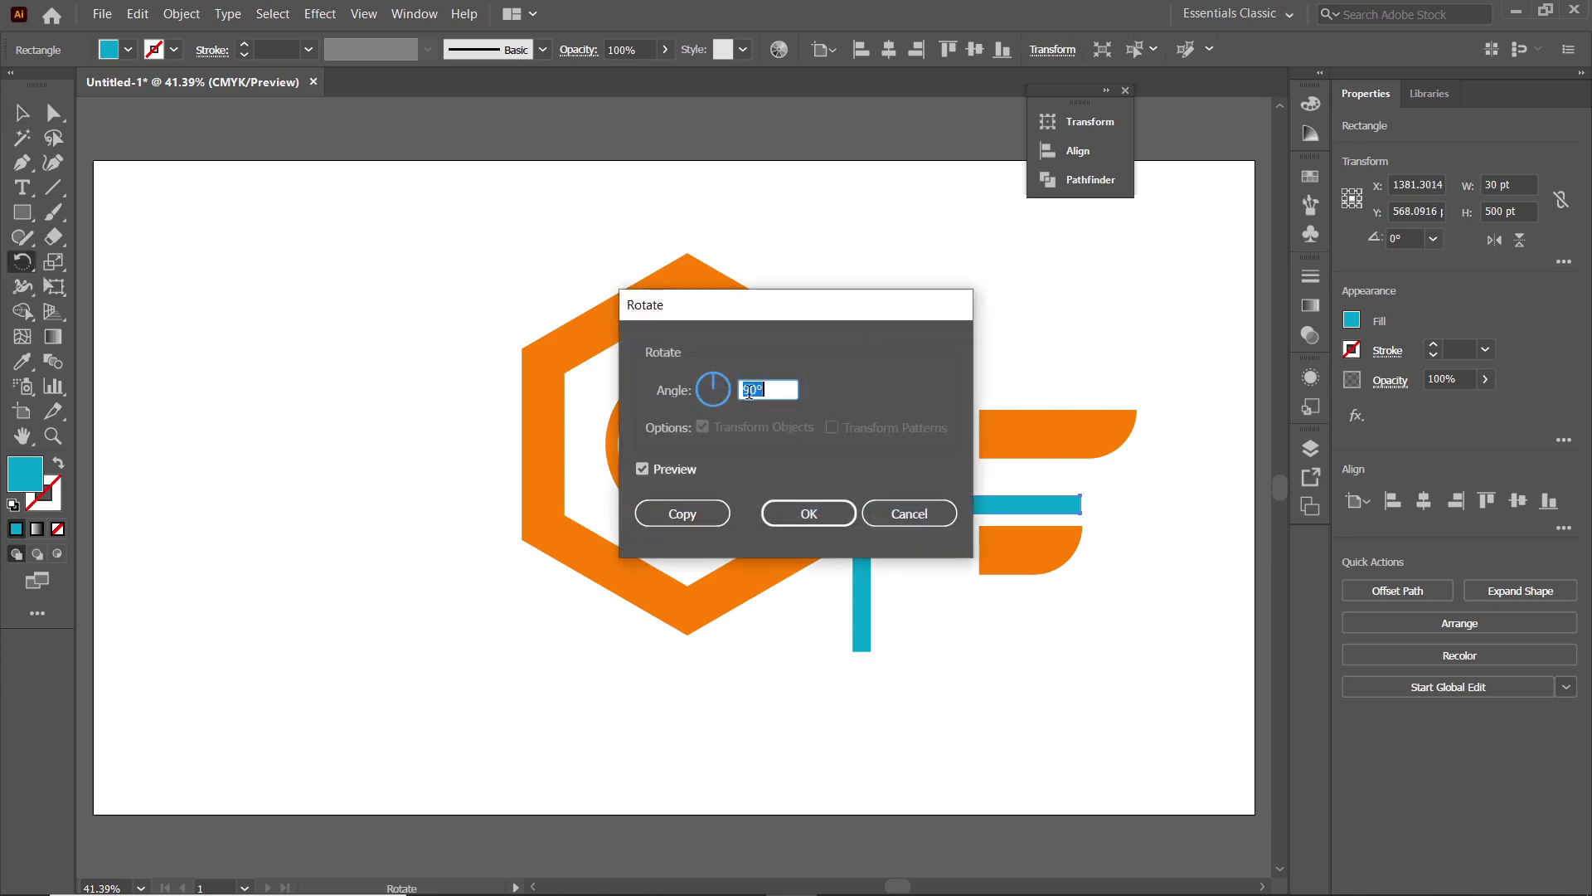
{"action": "type", "text": "90"}
{"action": "key", "text": "Return"}
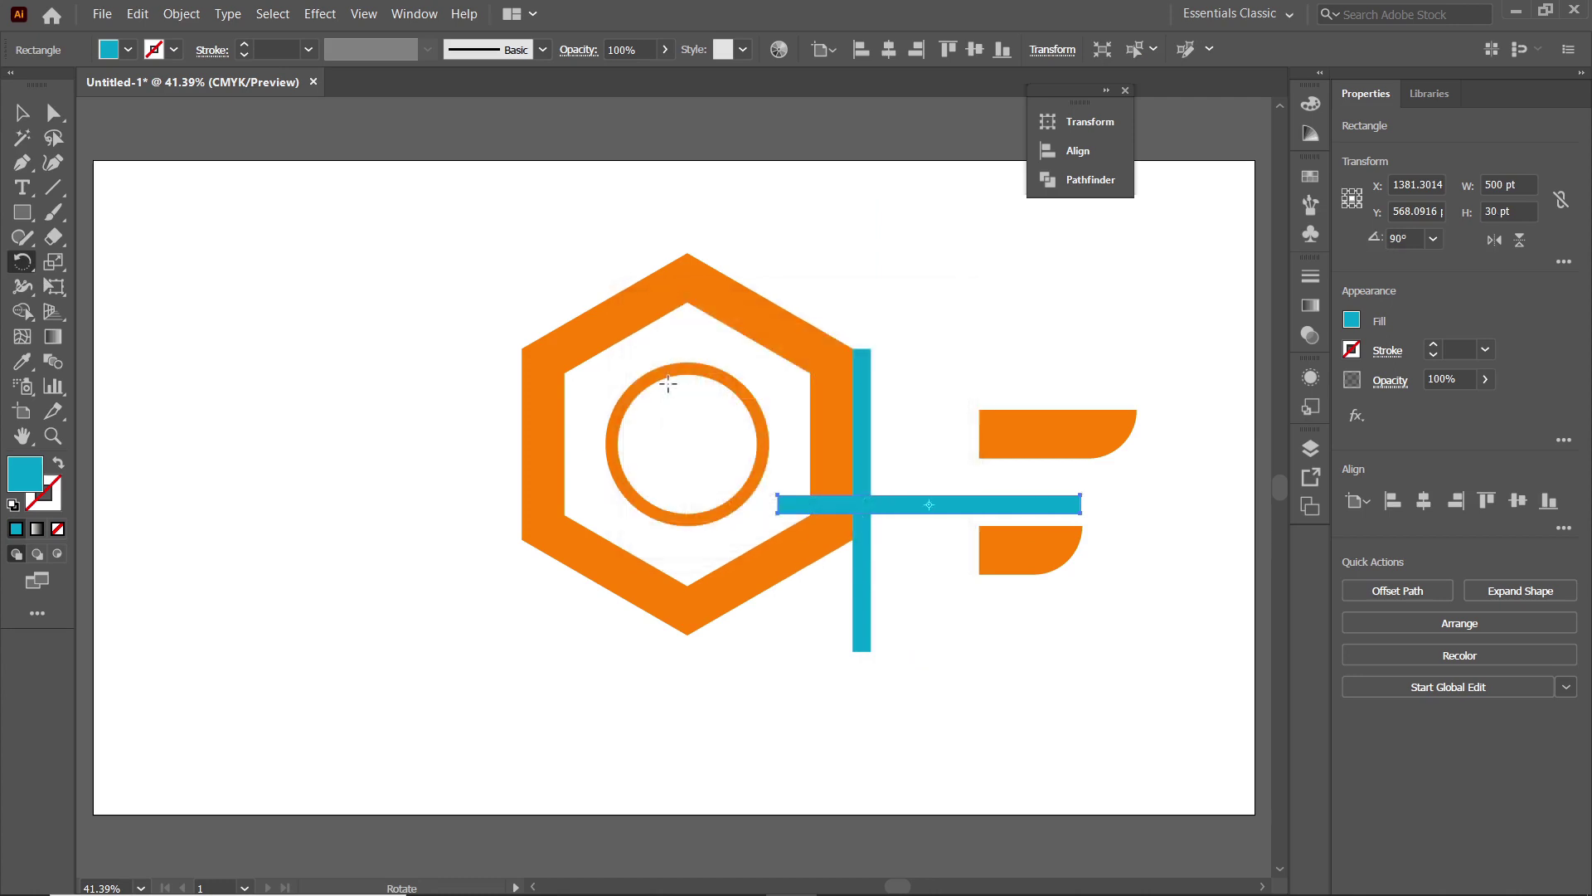
Close the gap between the two orange bars to 30 pt using the horizontal cyan bar as a spacer, and delete the spacer
{"action": "key", "text": "z"}
{"action": "left_click_drag", "start_coordinate": [1150, 383], "coordinate": [808, 598]}
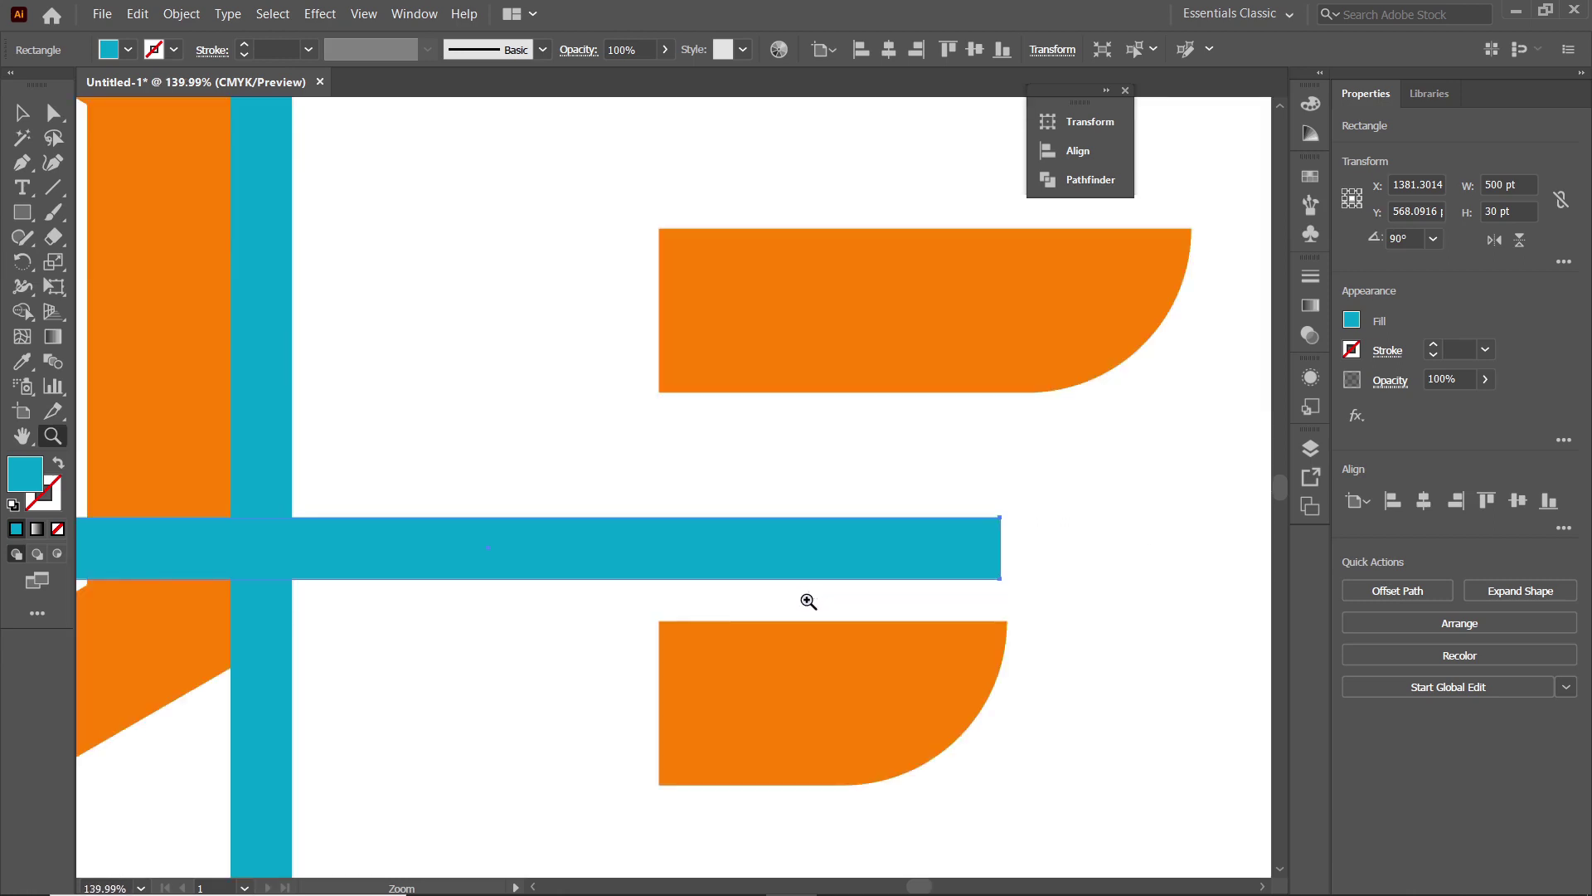
{"action": "key", "text": "v"}
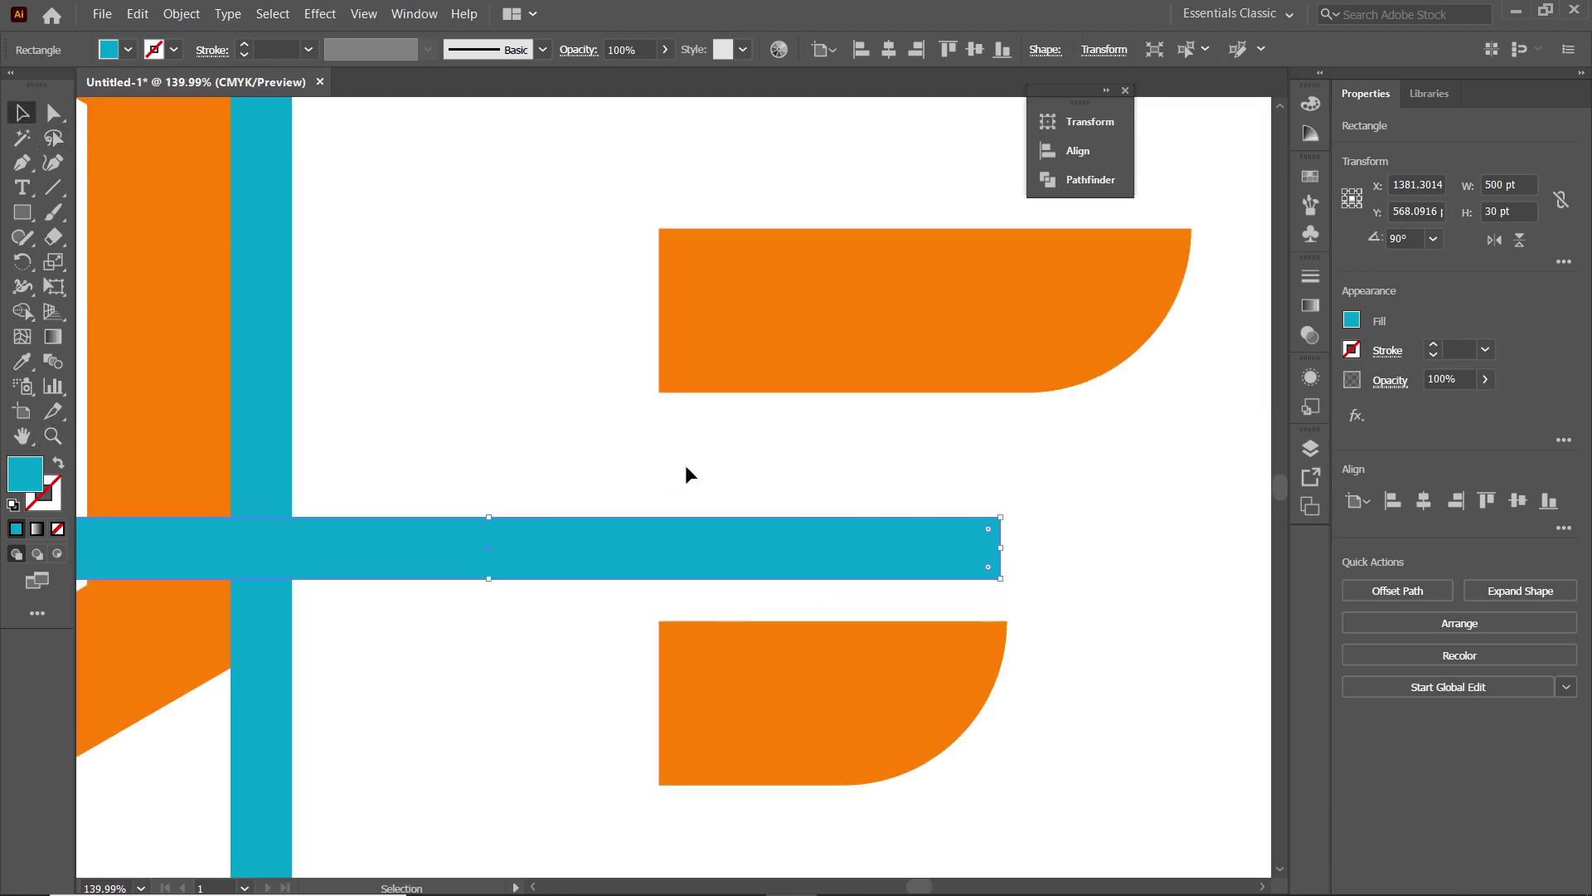
{"action": "left_click_drag", "start_coordinate": [973, 530], "coordinate": [632, 403]}
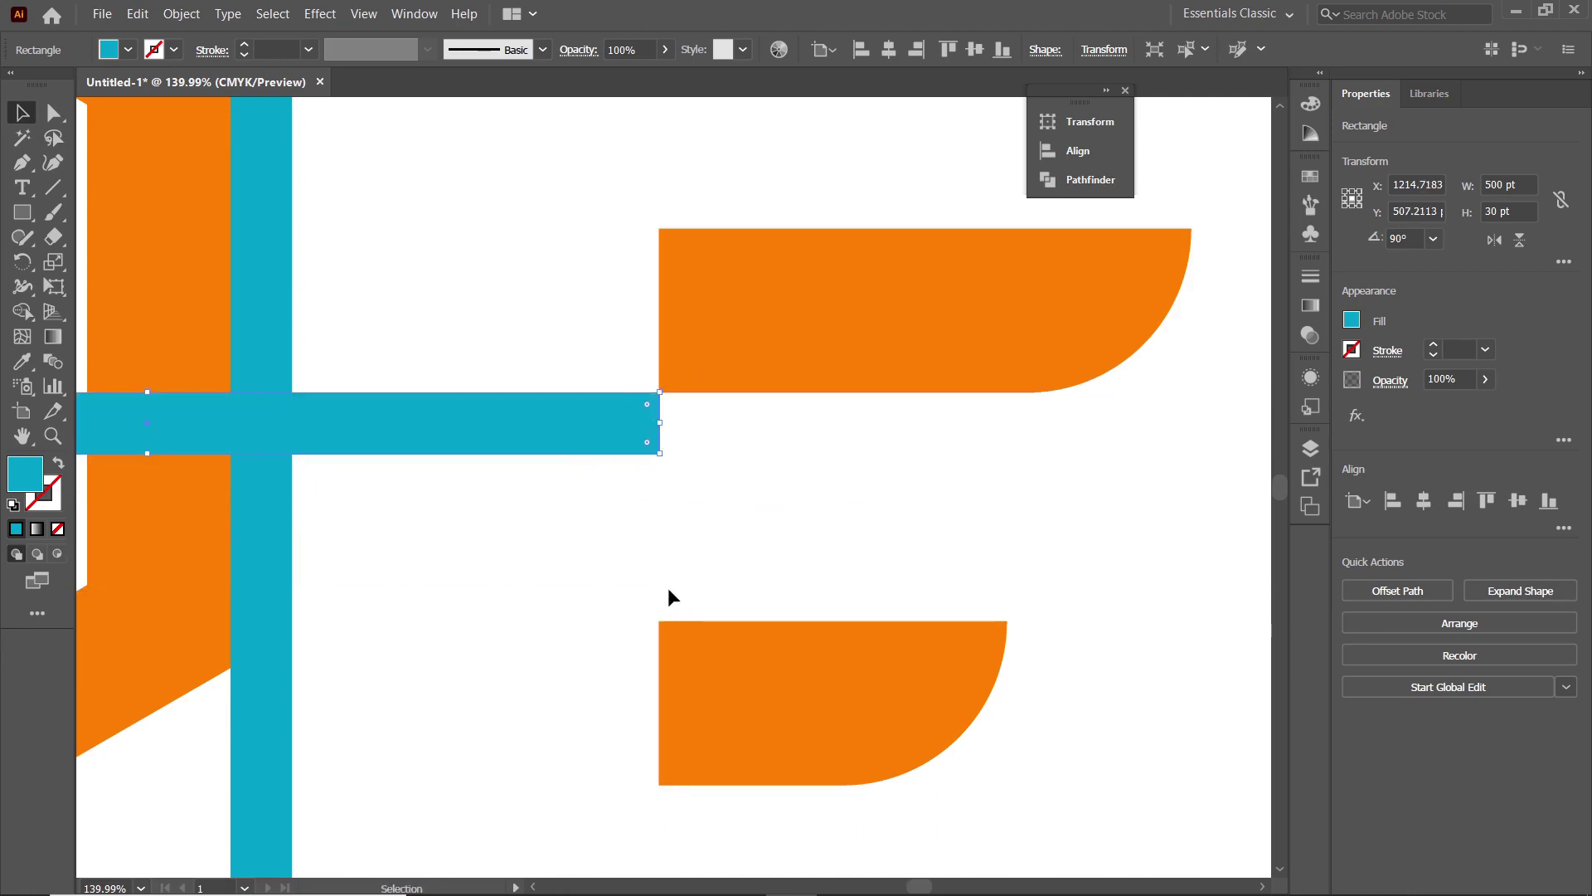
{"action": "left_click_drag", "start_coordinate": [676, 644], "coordinate": [677, 479]}
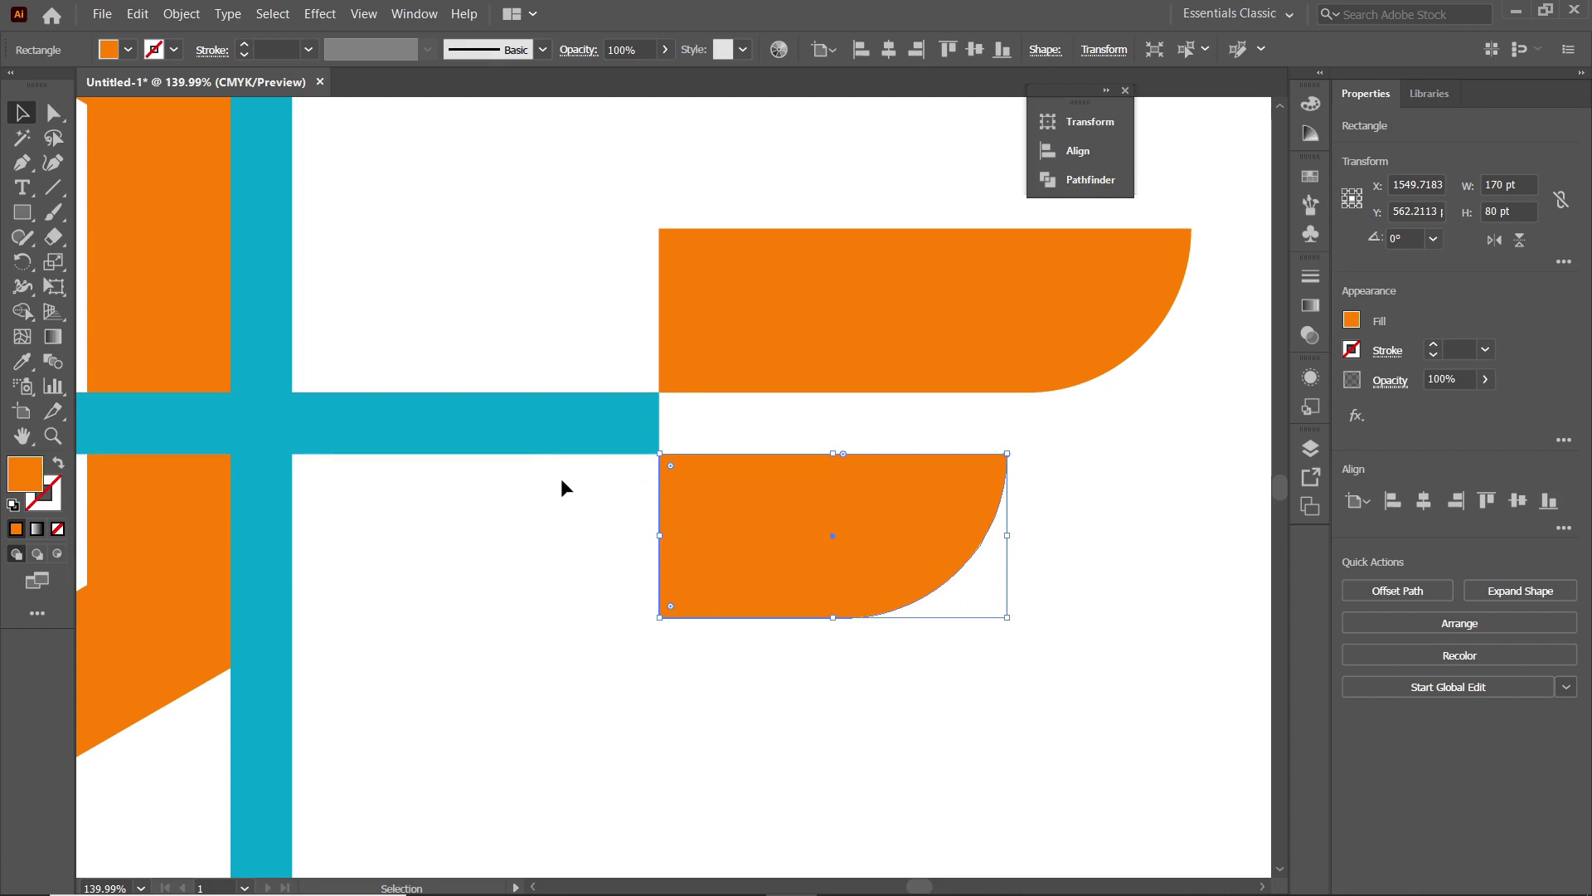
{"action": "left_click", "coordinate": [541, 428]}
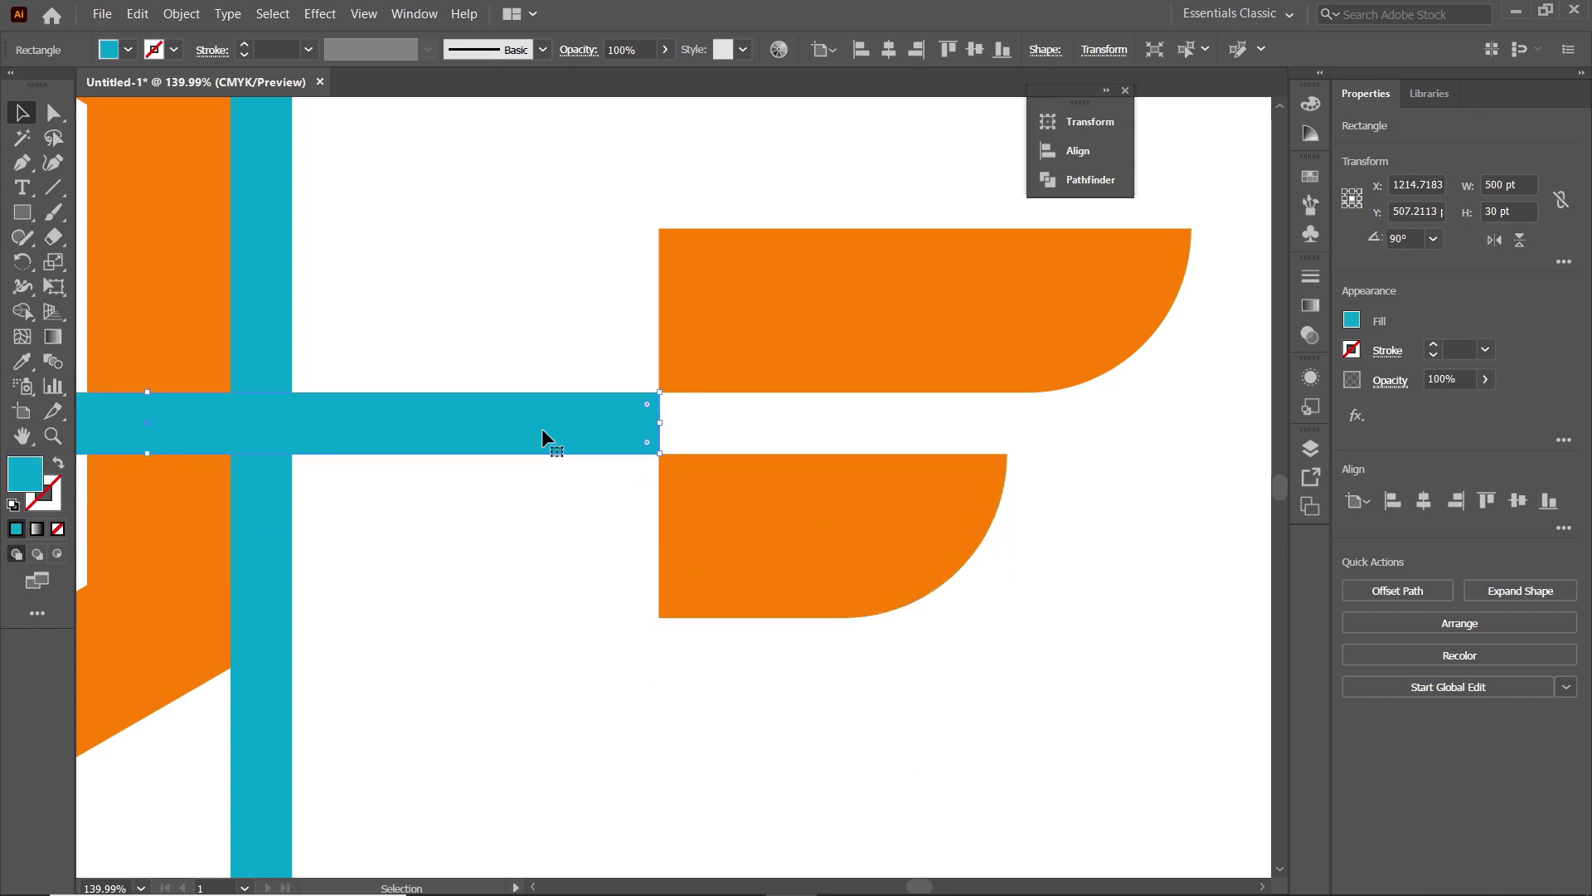
{"action": "key", "text": "Delete"}
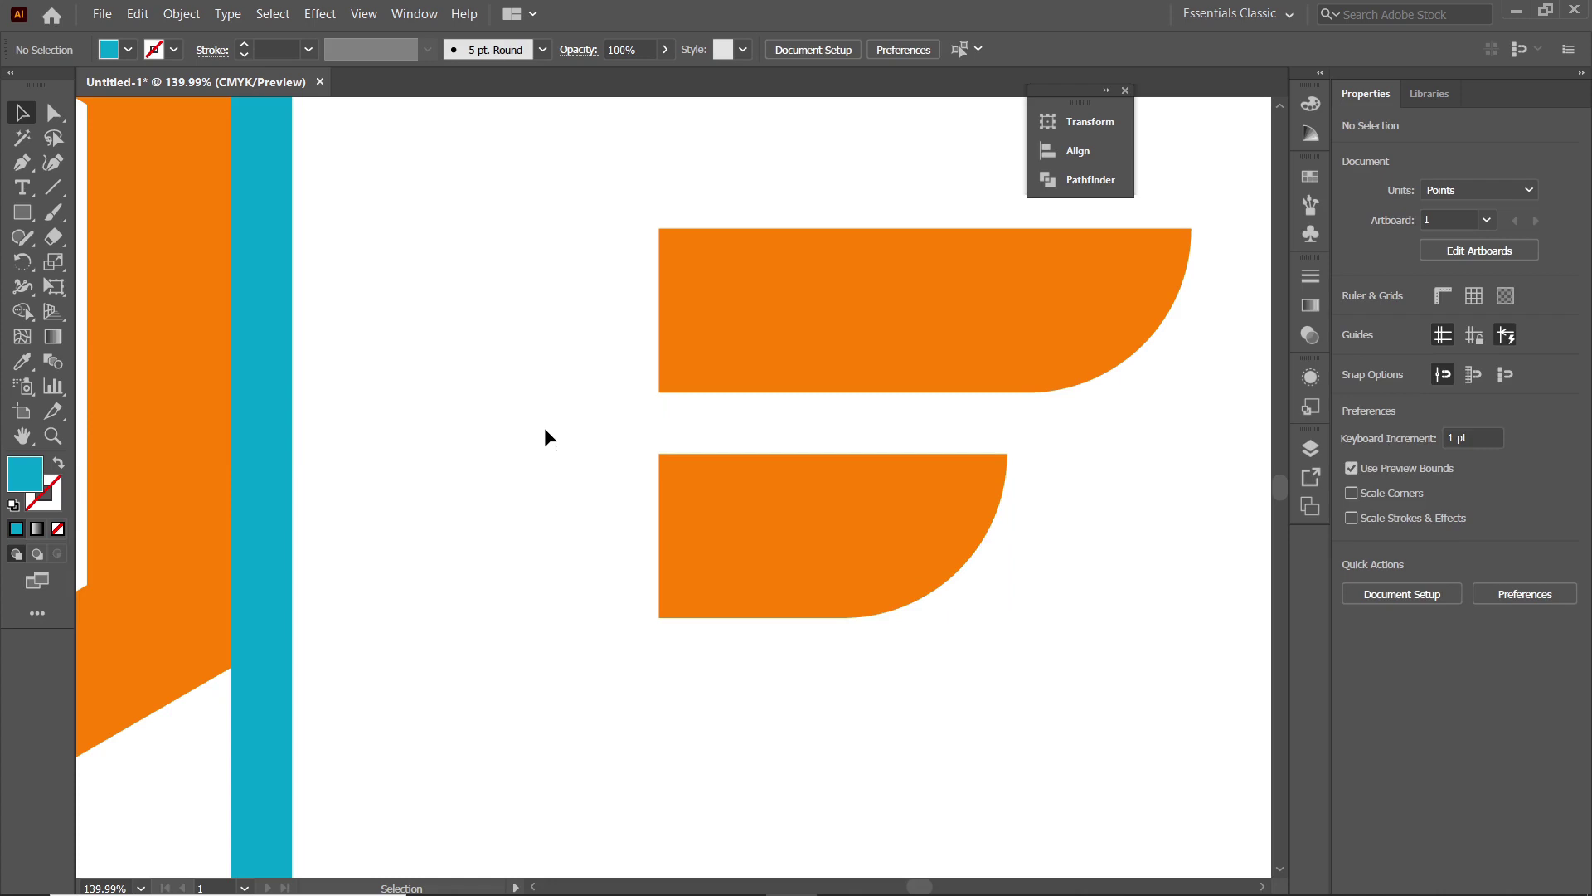
Combine the two orange bars with the Unite shape mode of Pathfinder
{"action": "left_click_drag", "start_coordinate": [580, 200], "coordinate": [1229, 720]}
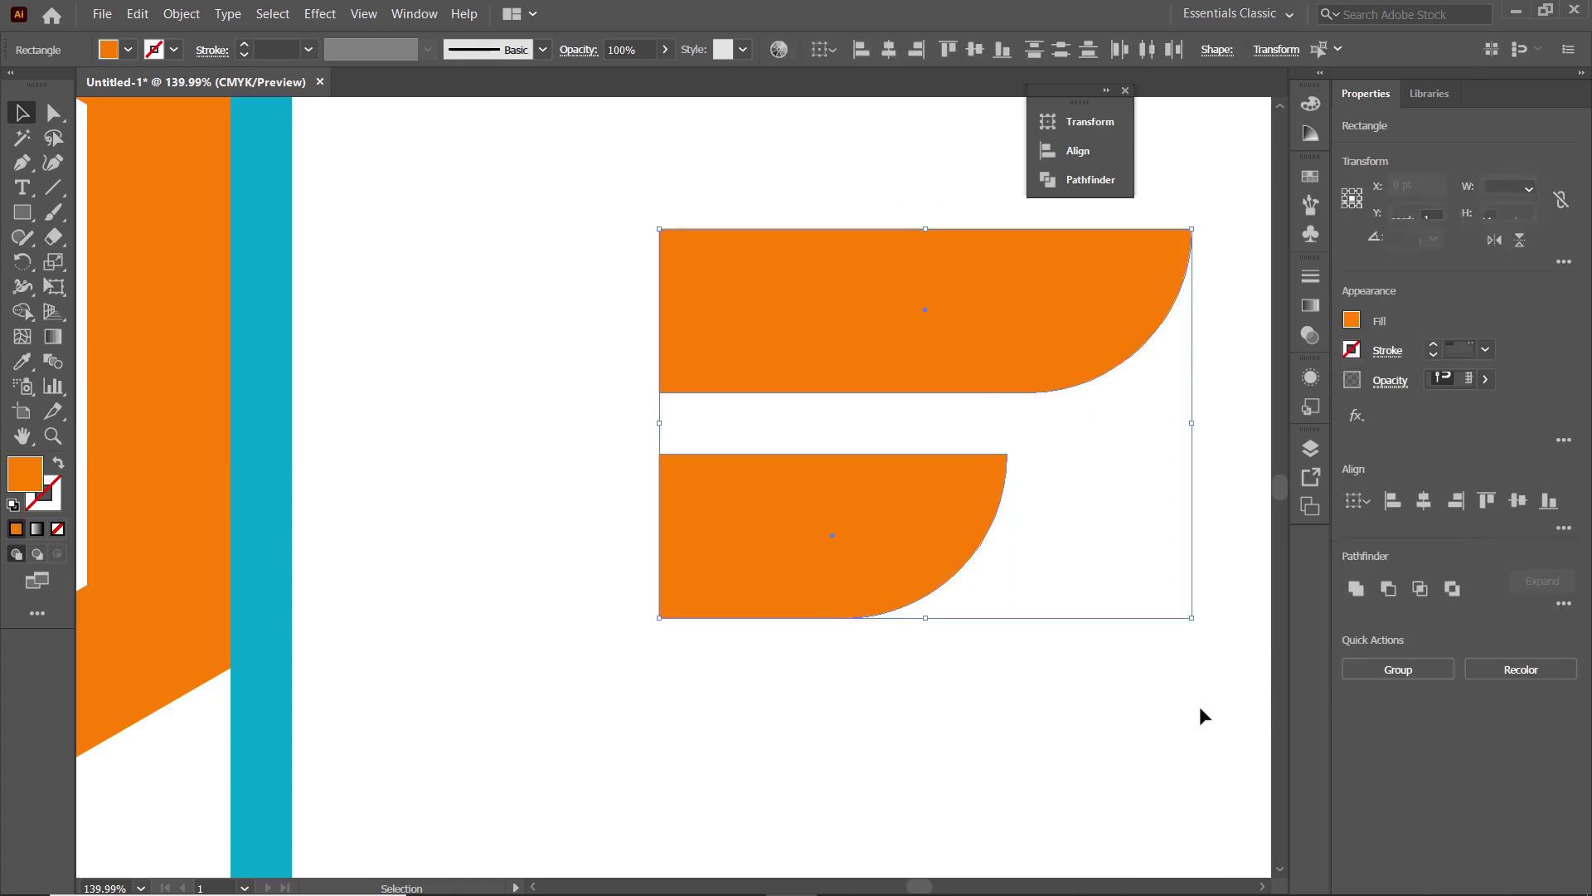
{"action": "left_click", "coordinate": [414, 14]}
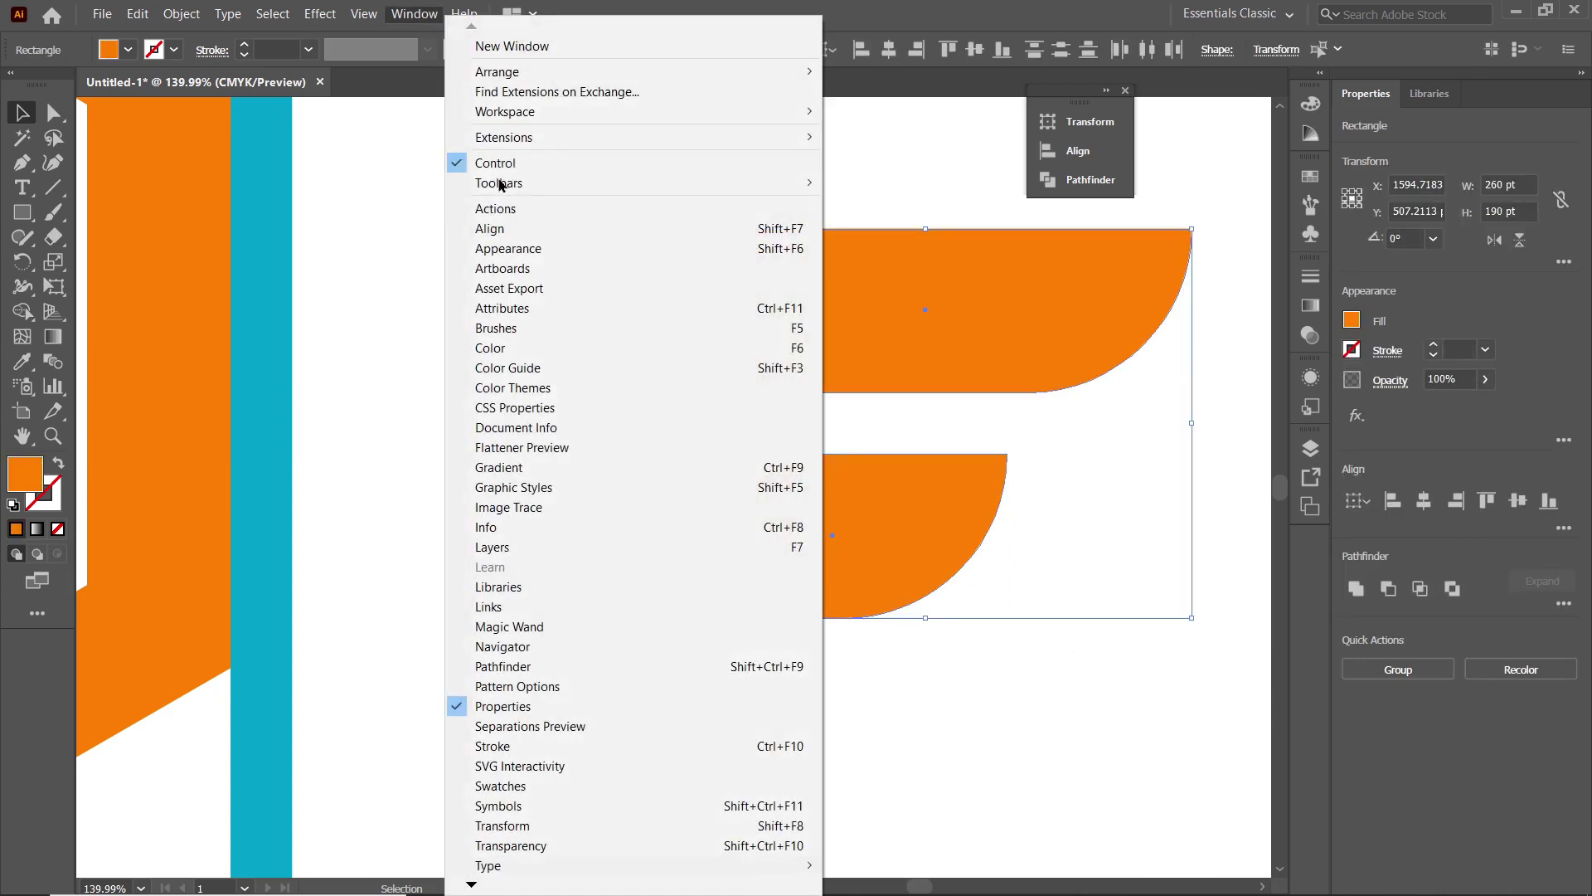
{"action": "left_click", "coordinate": [500, 666]}
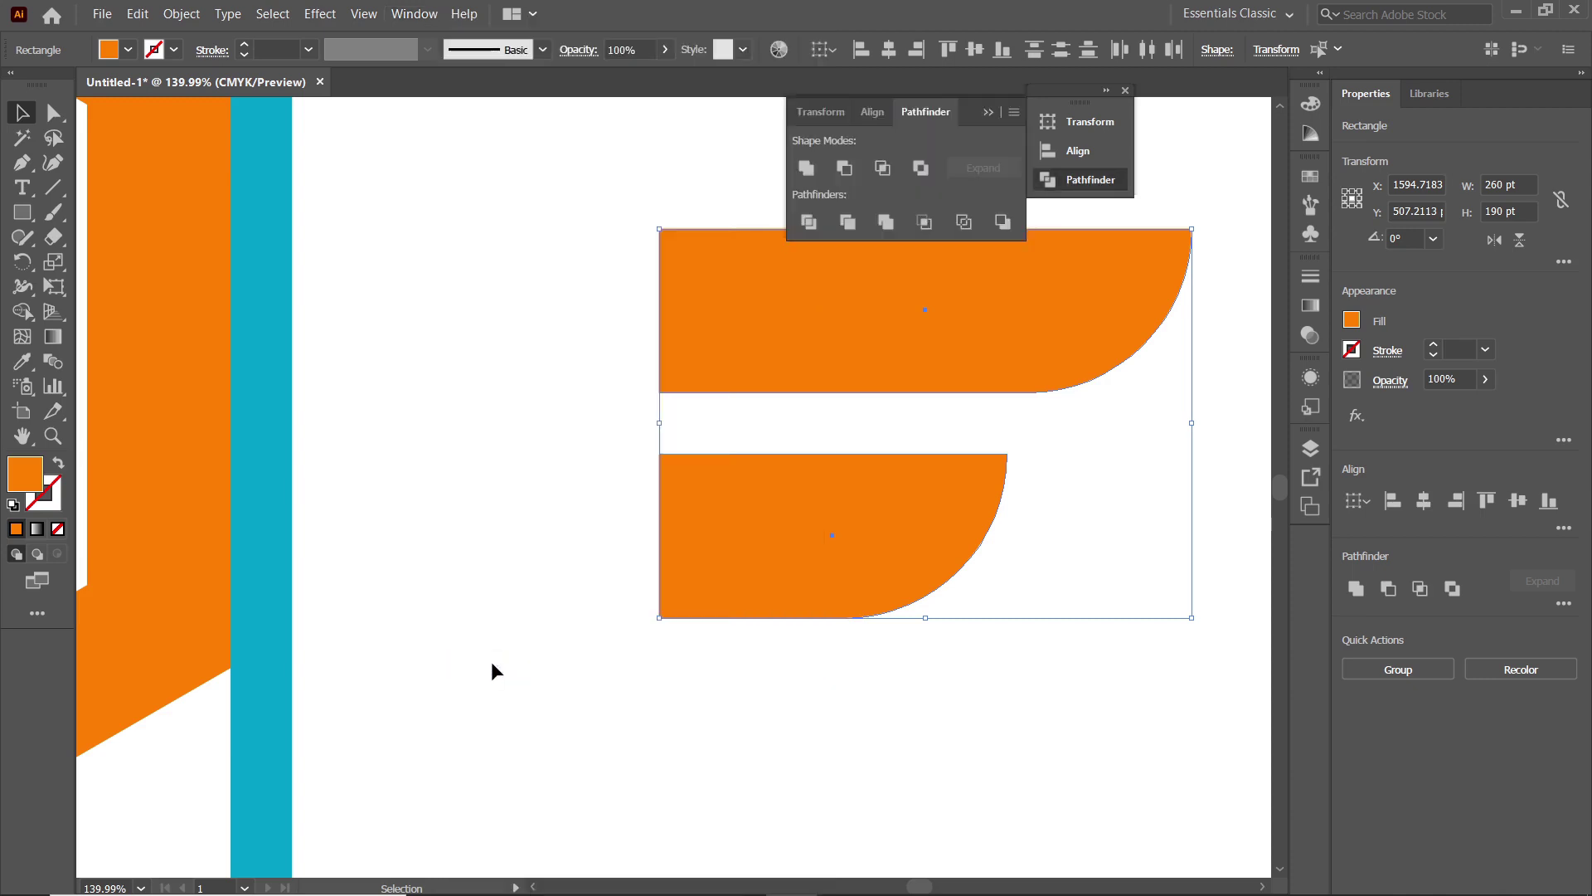
{"action": "left_click", "coordinate": [807, 168]}
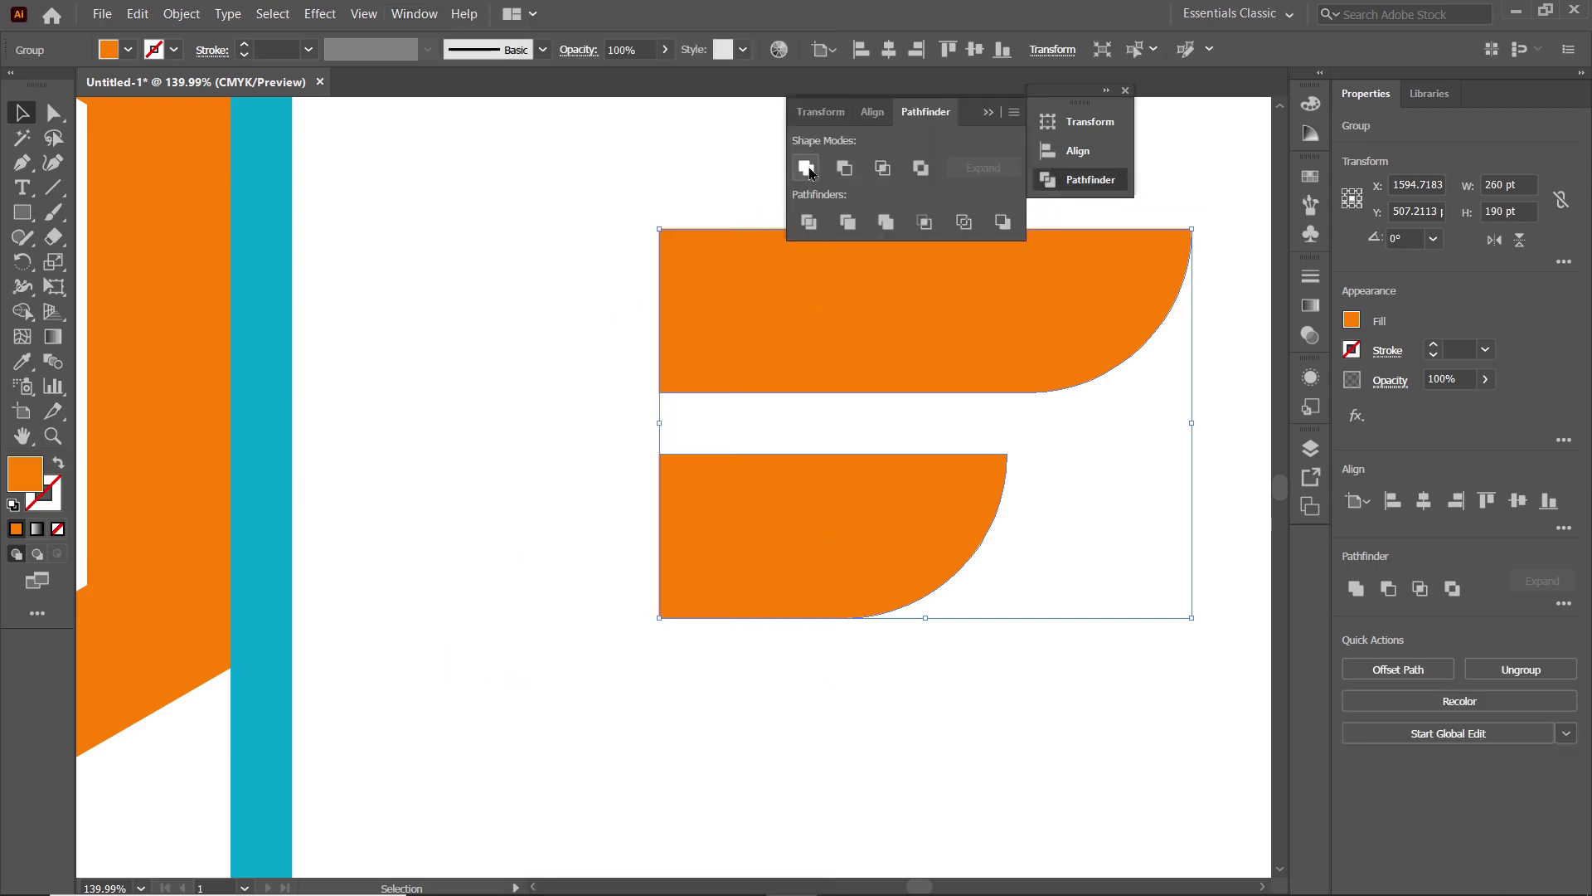
{"action": "left_click", "coordinate": [988, 113]}
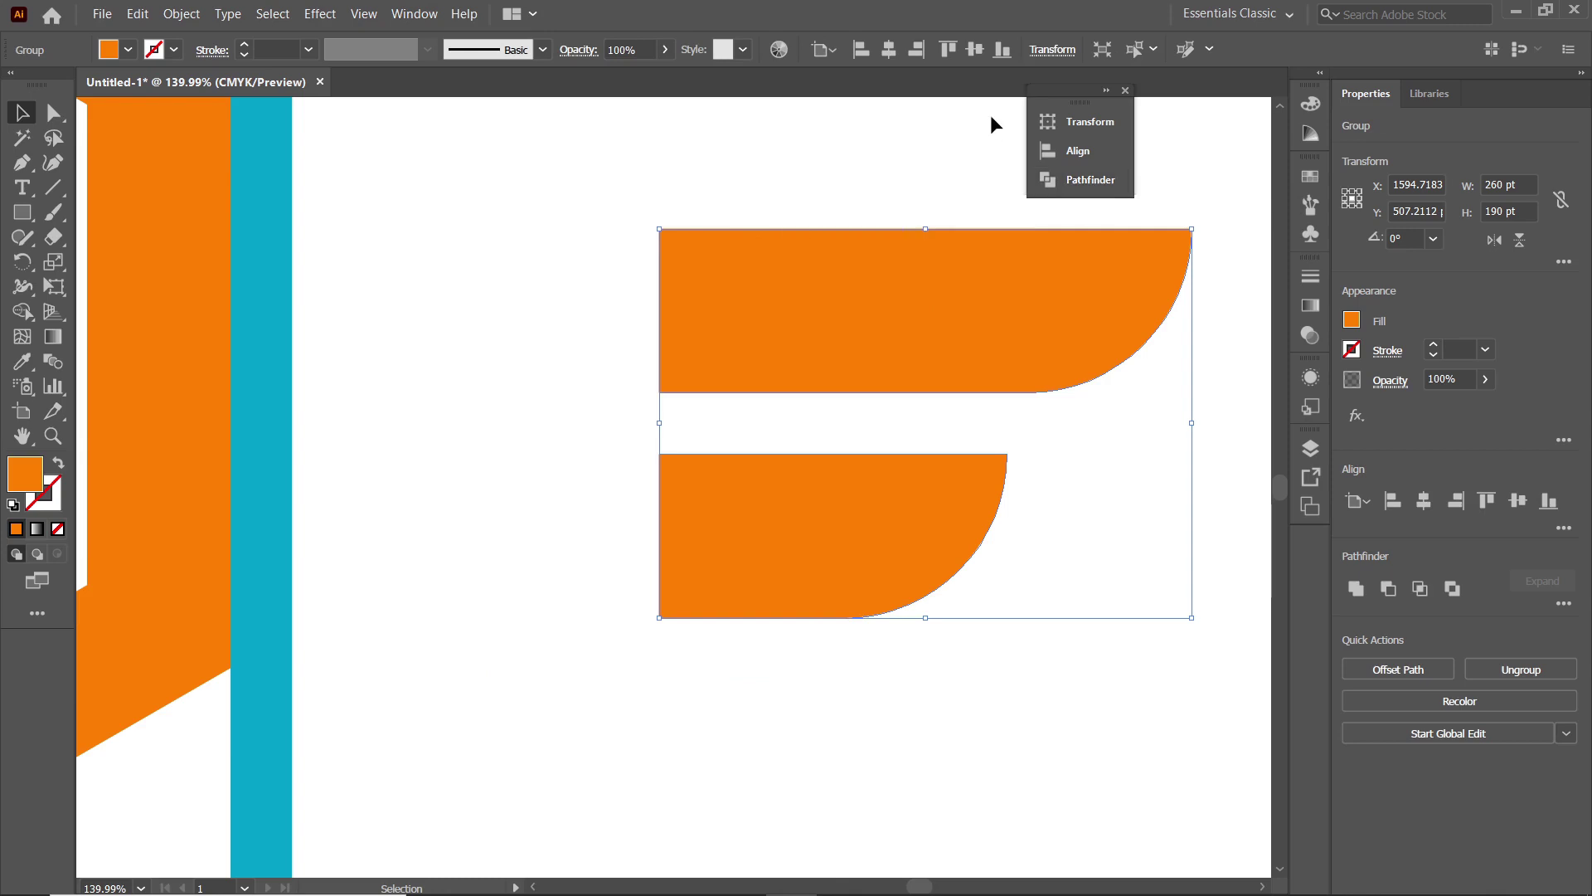
Add the orange hexagon frame to the selection of the united bars and bring up the Align options
{"action": "key", "text": "a"}
{"action": "key", "text": "ctrl+0"}
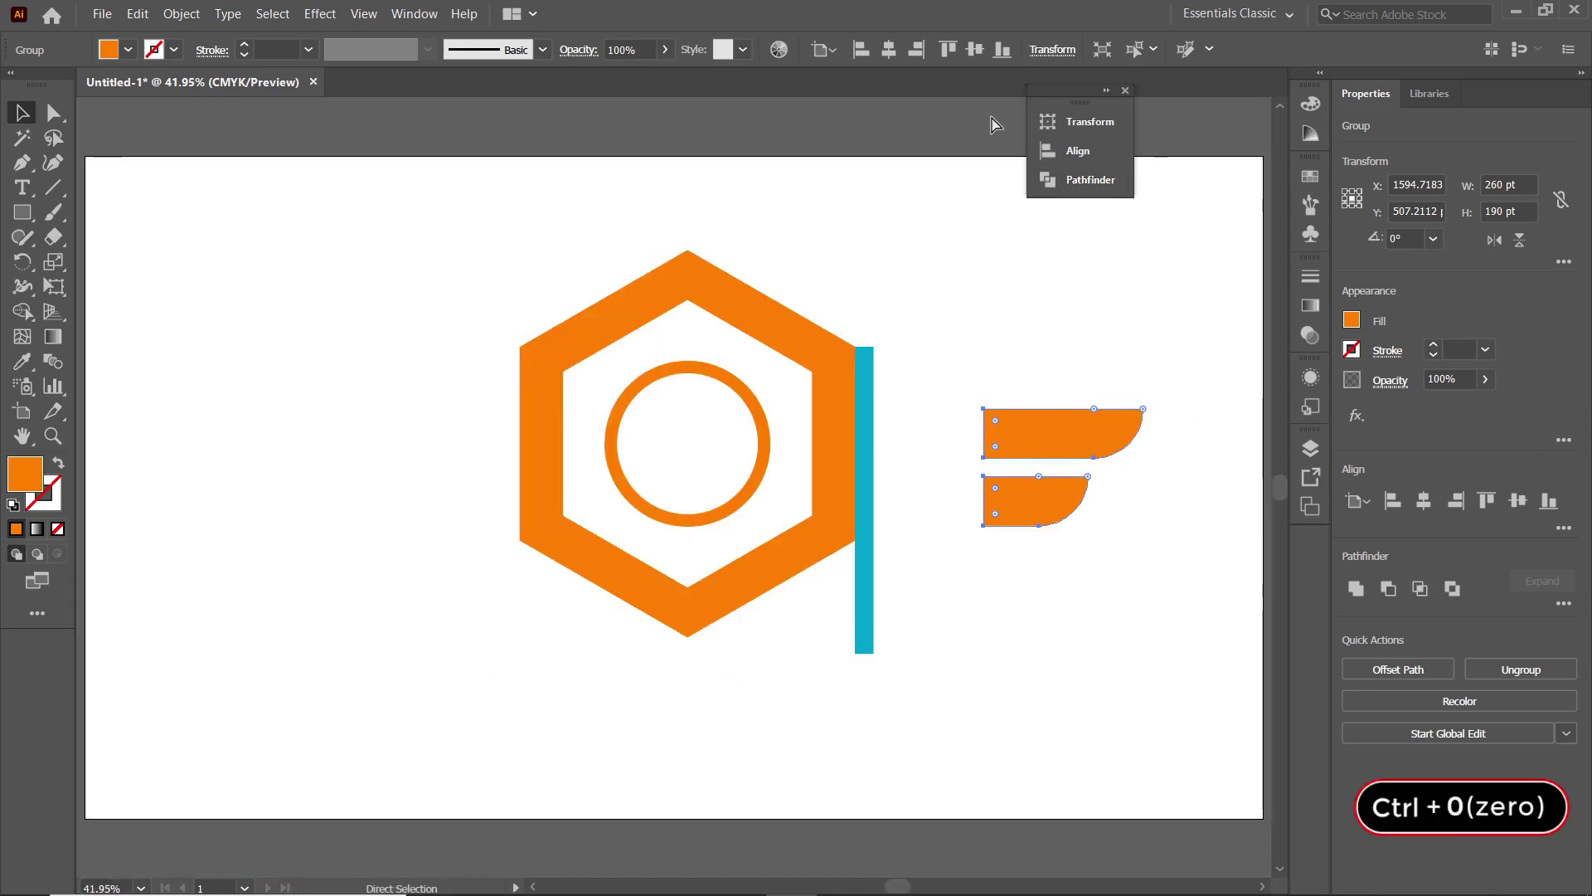
{"action": "key", "text": "v"}
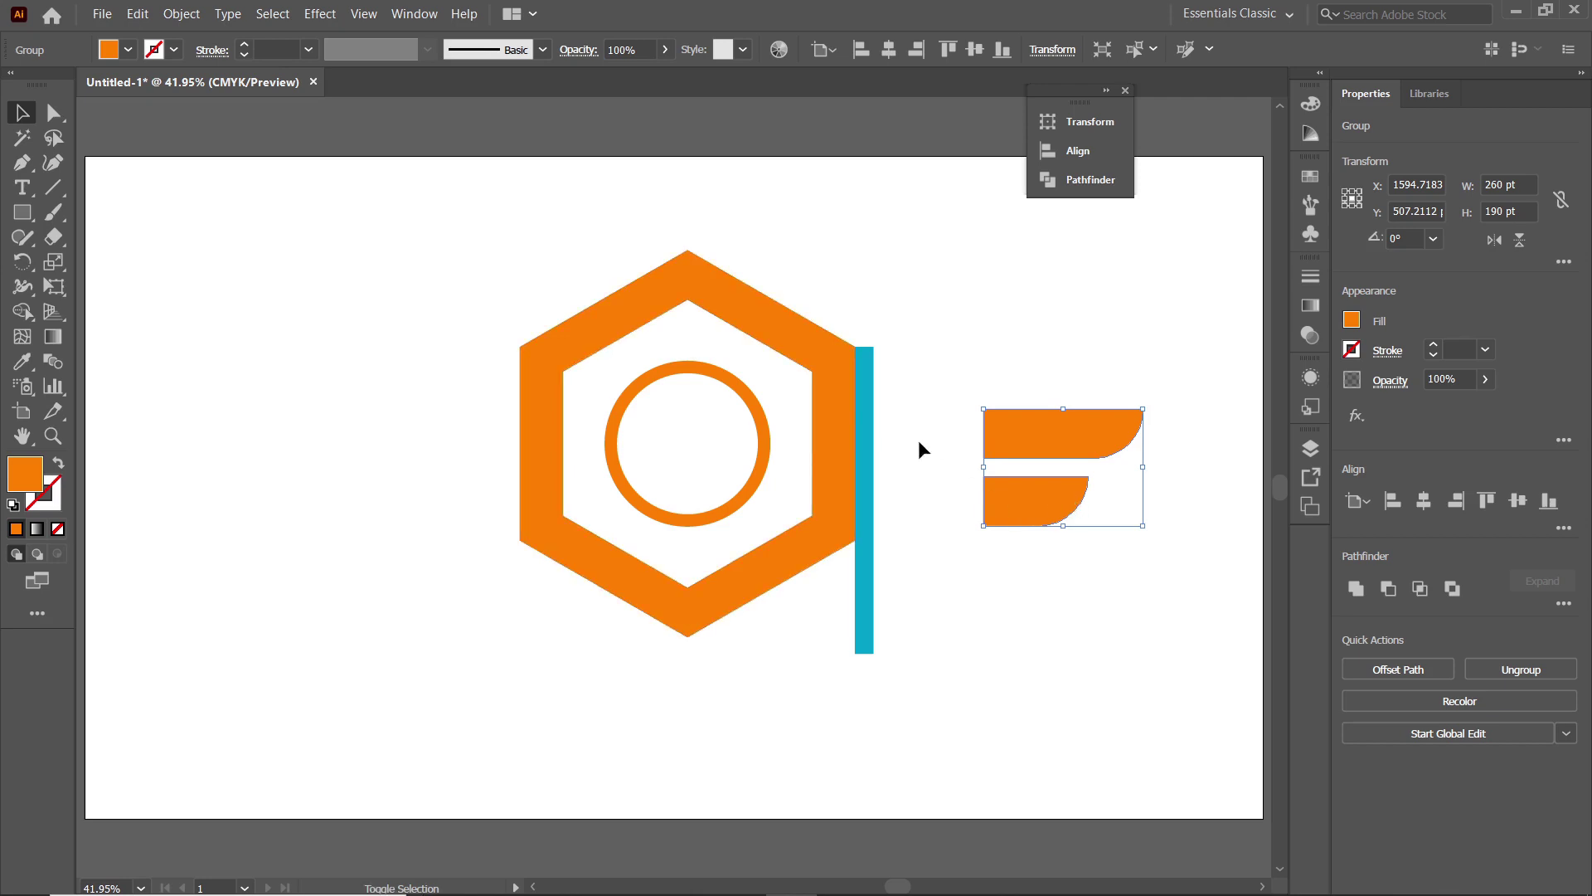
{"action": "left_click", "coordinate": [802, 337], "text": "shift"}
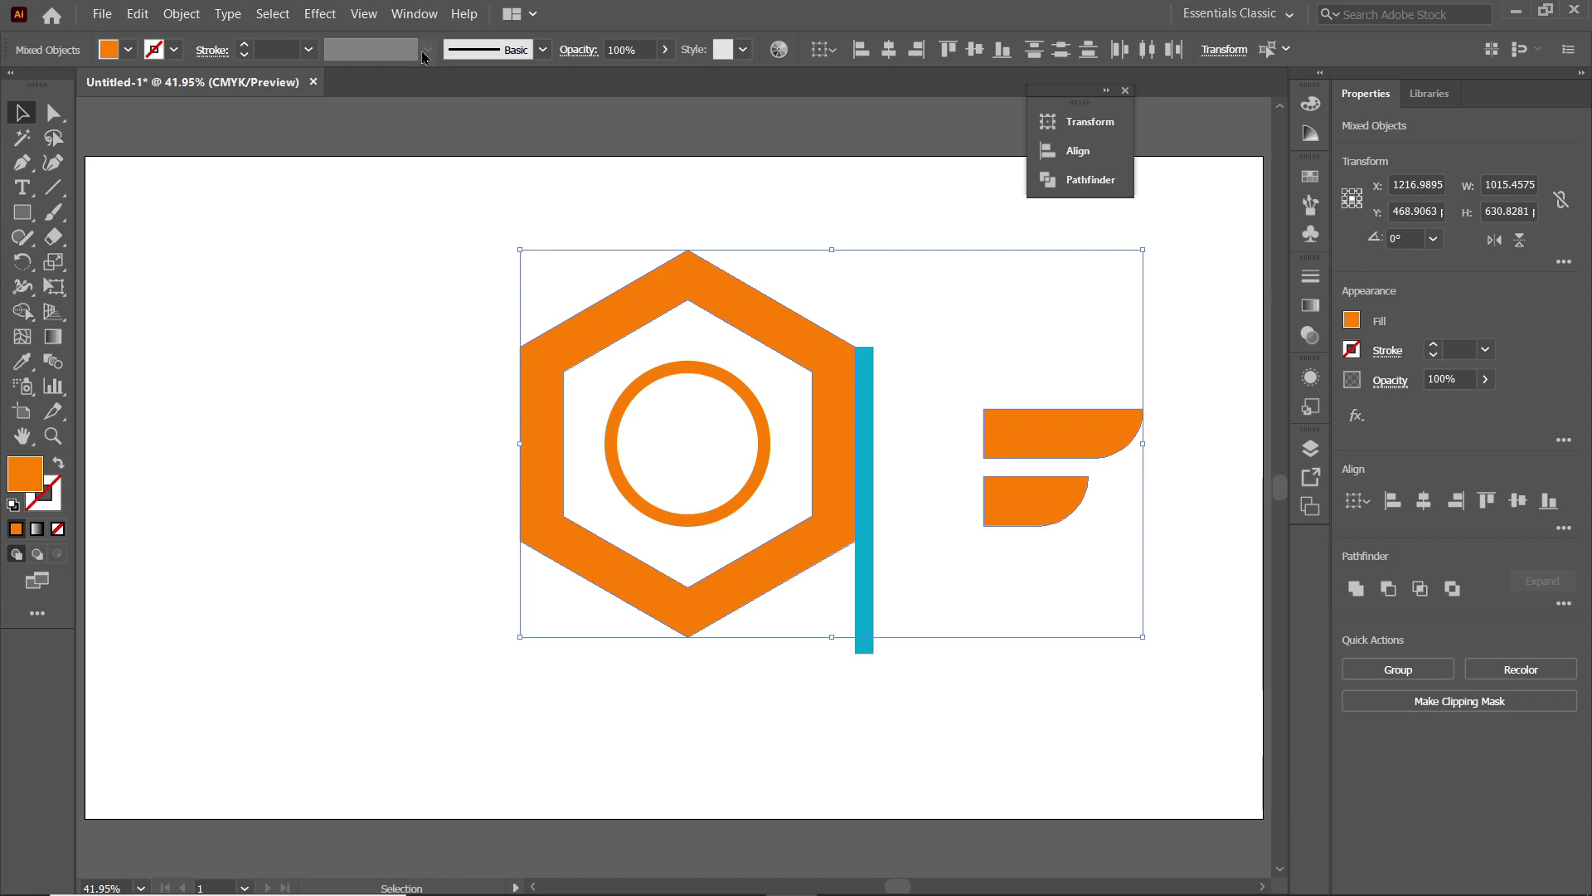
{"action": "left_click", "coordinate": [414, 14]}
{"action": "left_click", "coordinate": [488, 227]}
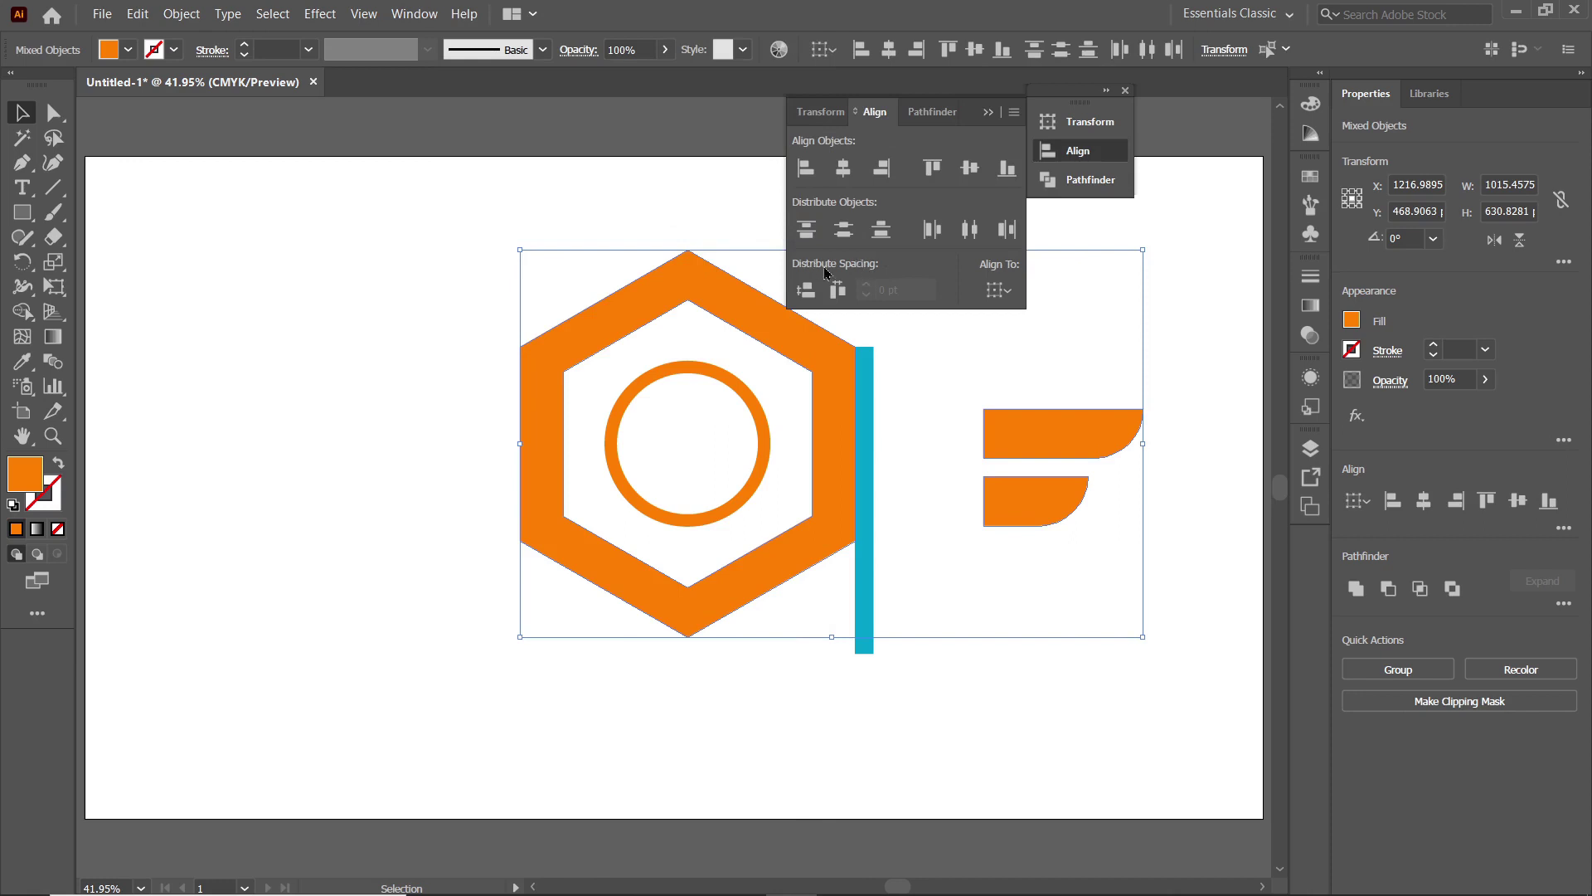
{"action": "left_click", "coordinate": [1011, 119]}
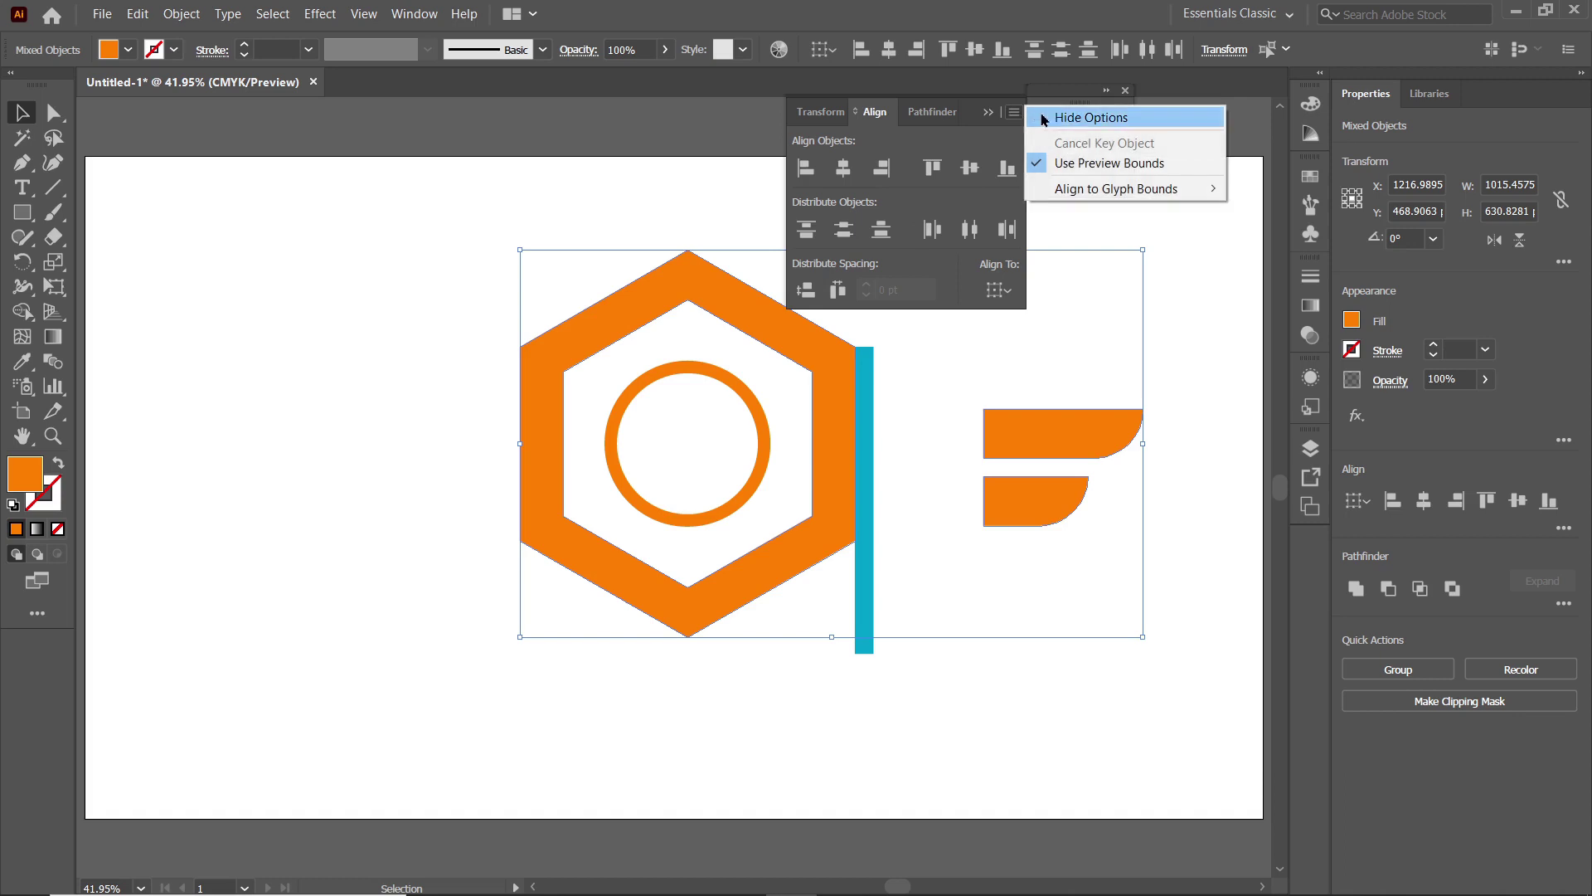
{"action": "left_click", "coordinate": [1033, 117]}
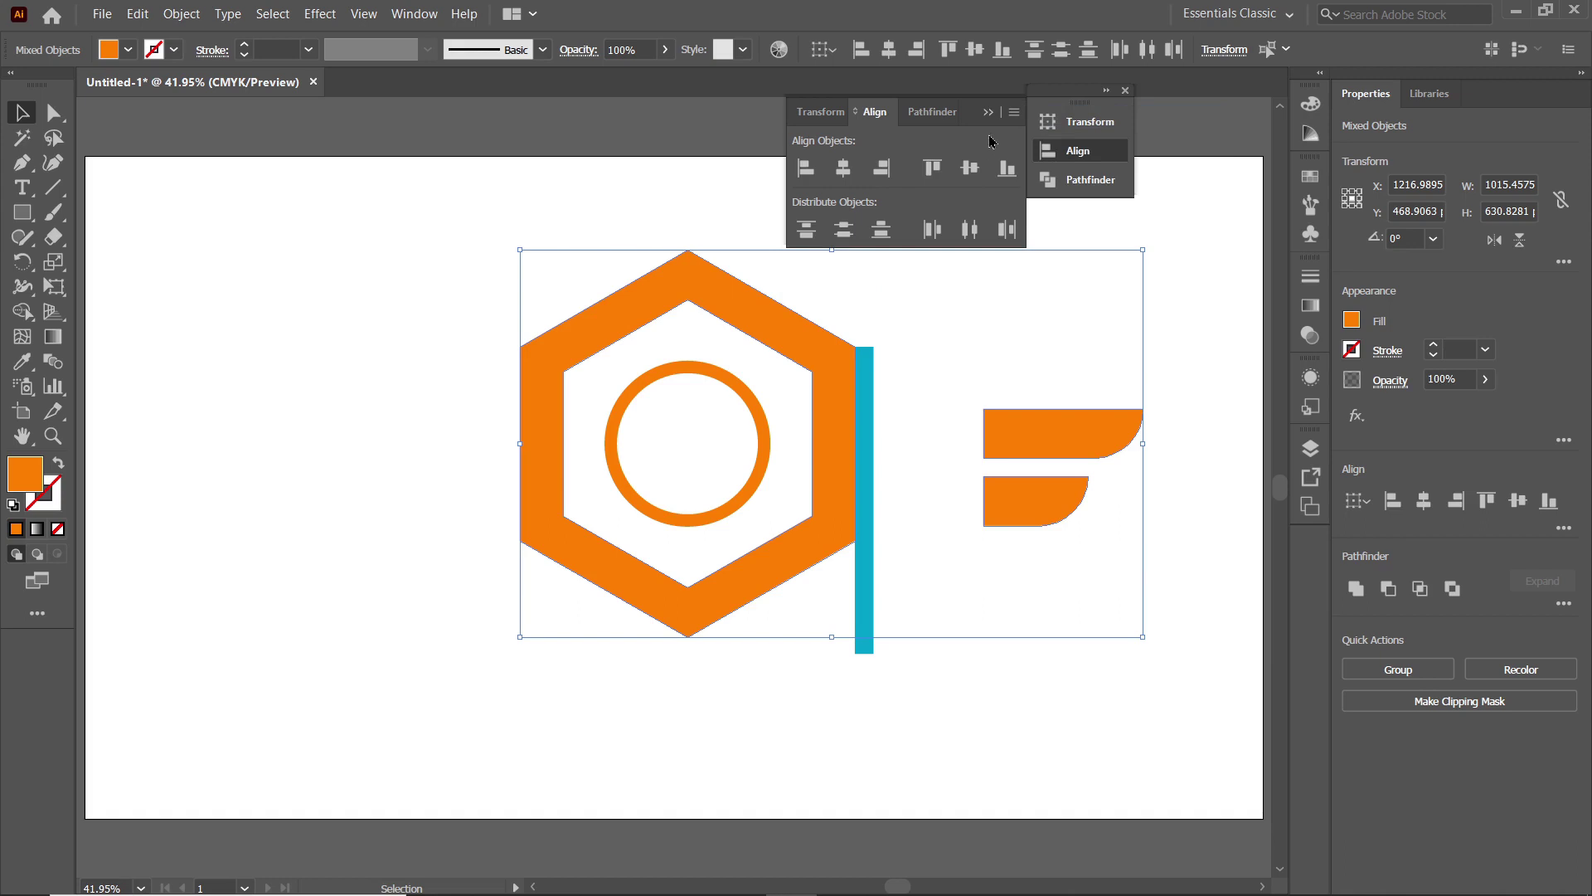
{"action": "left_click", "coordinate": [1015, 117]}
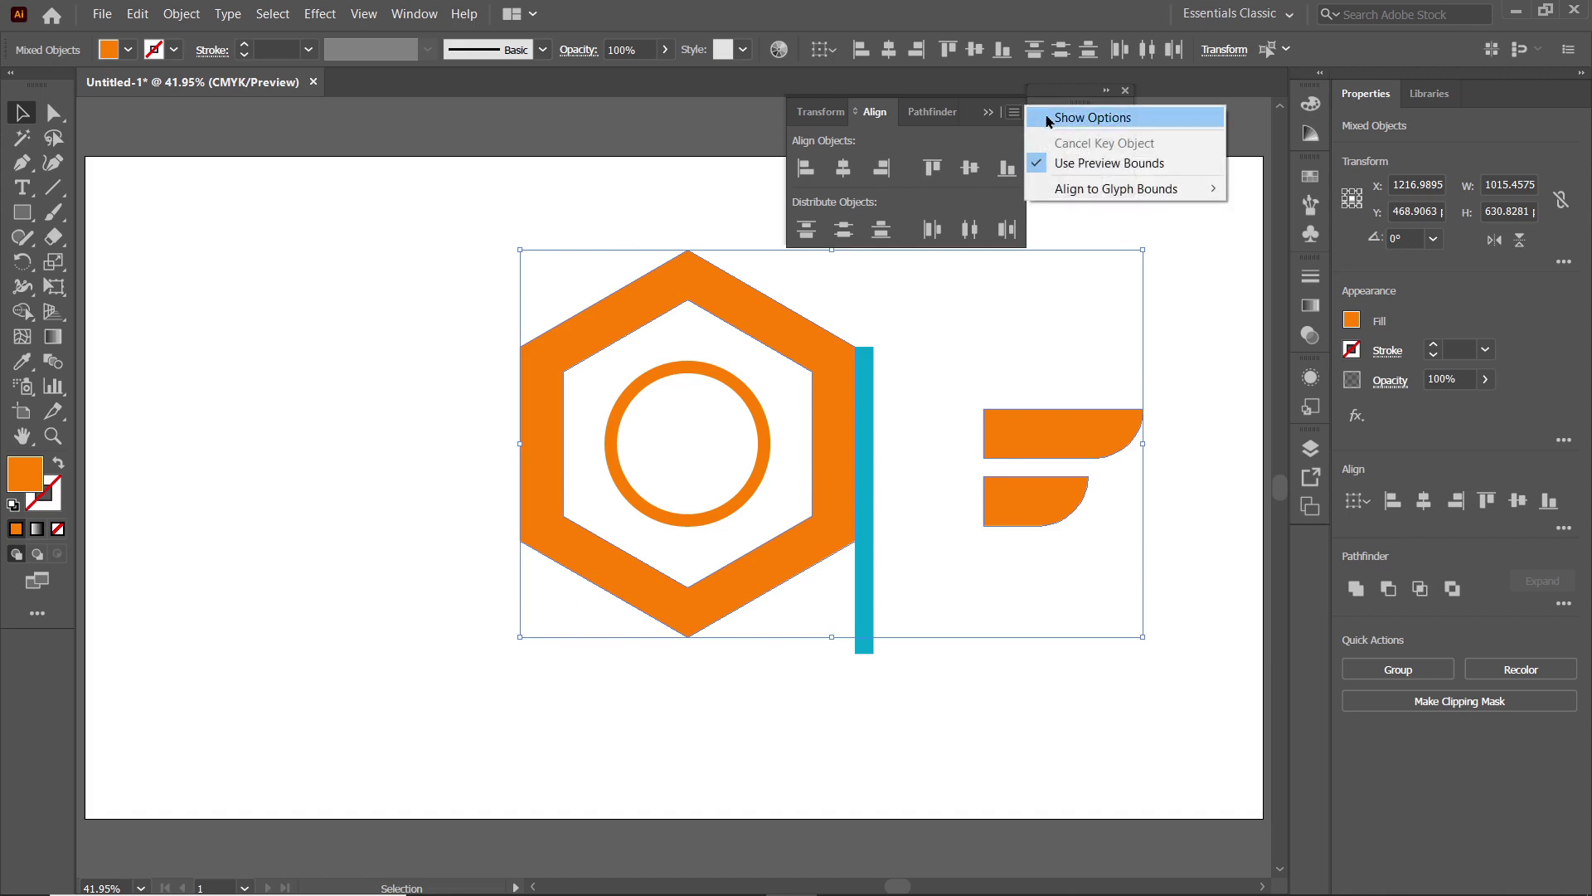
{"action": "left_click", "coordinate": [1046, 119]}
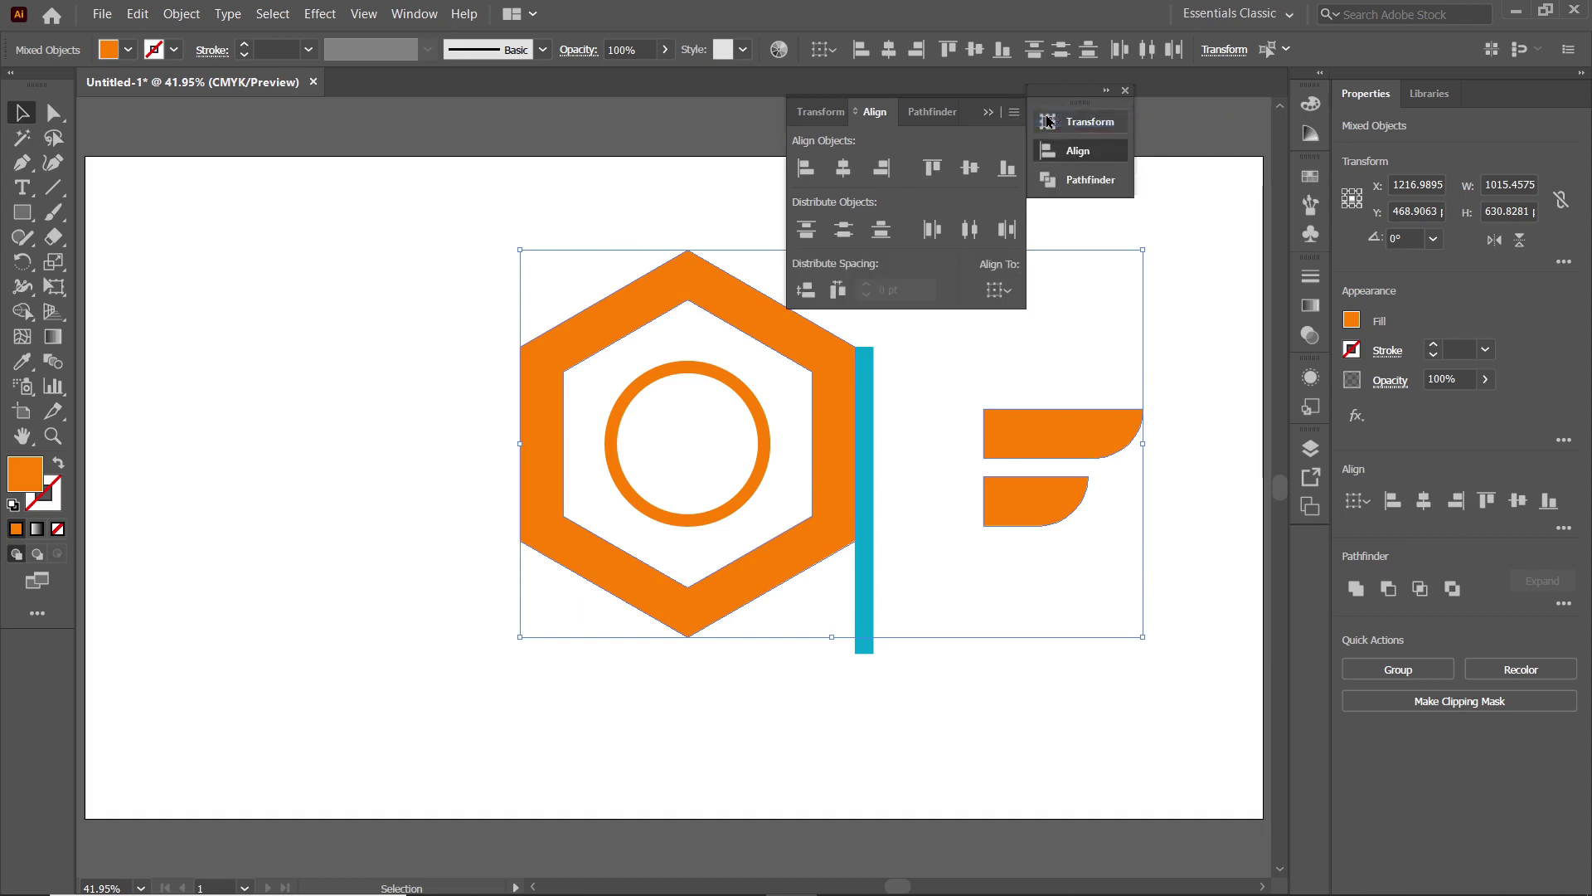
Align the united bars to the hexagon's vertical centre, with the hexagon frame as the key object
{"action": "left_click", "coordinate": [1012, 293]}
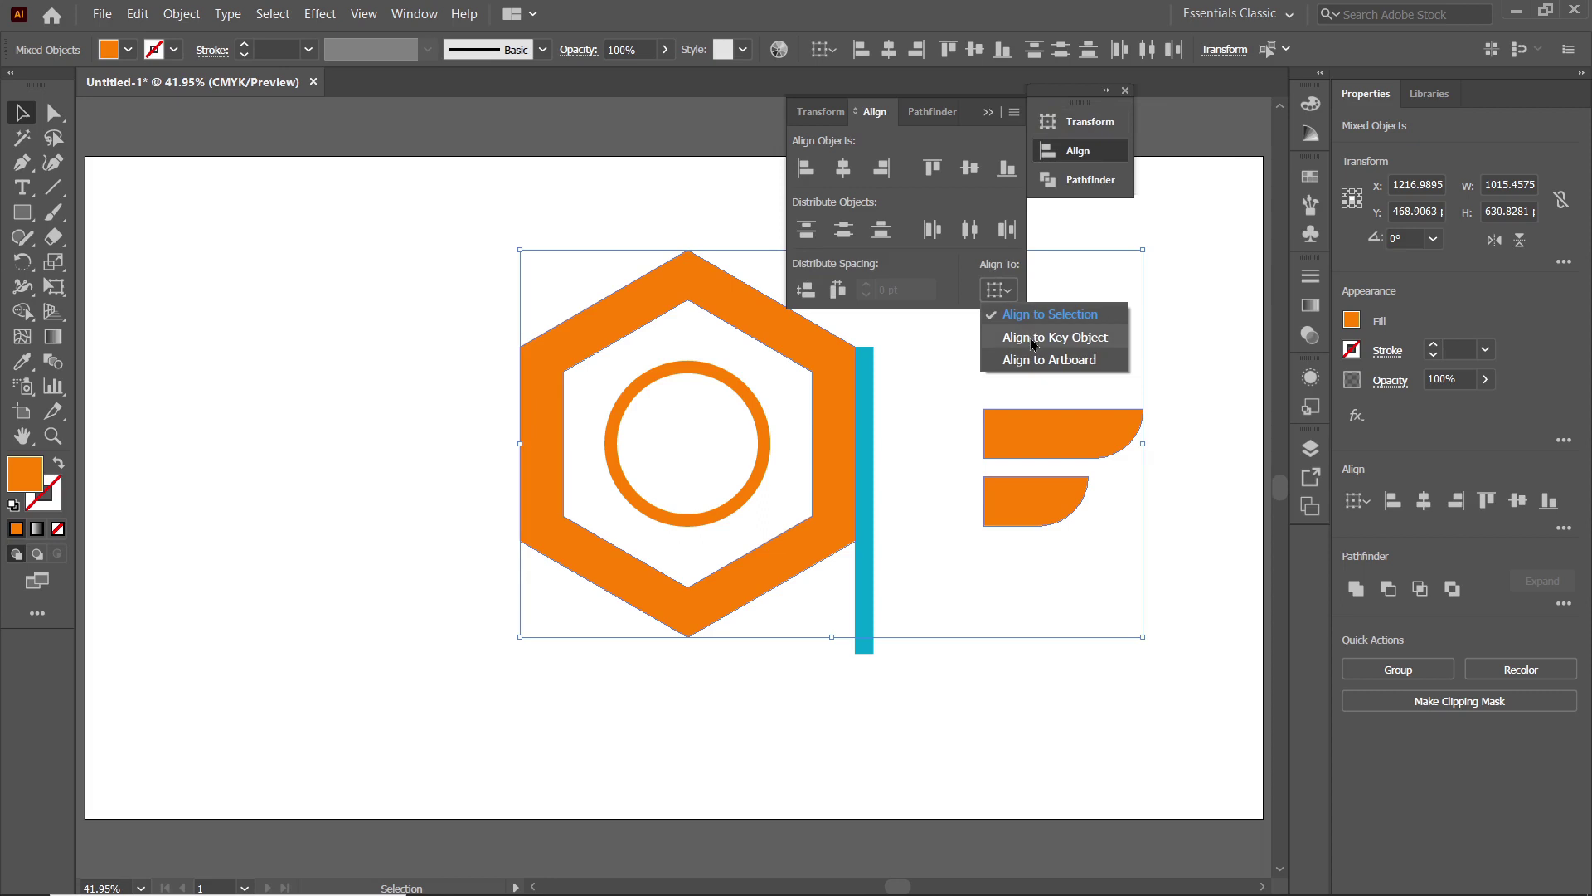
{"action": "left_click", "coordinate": [1033, 342]}
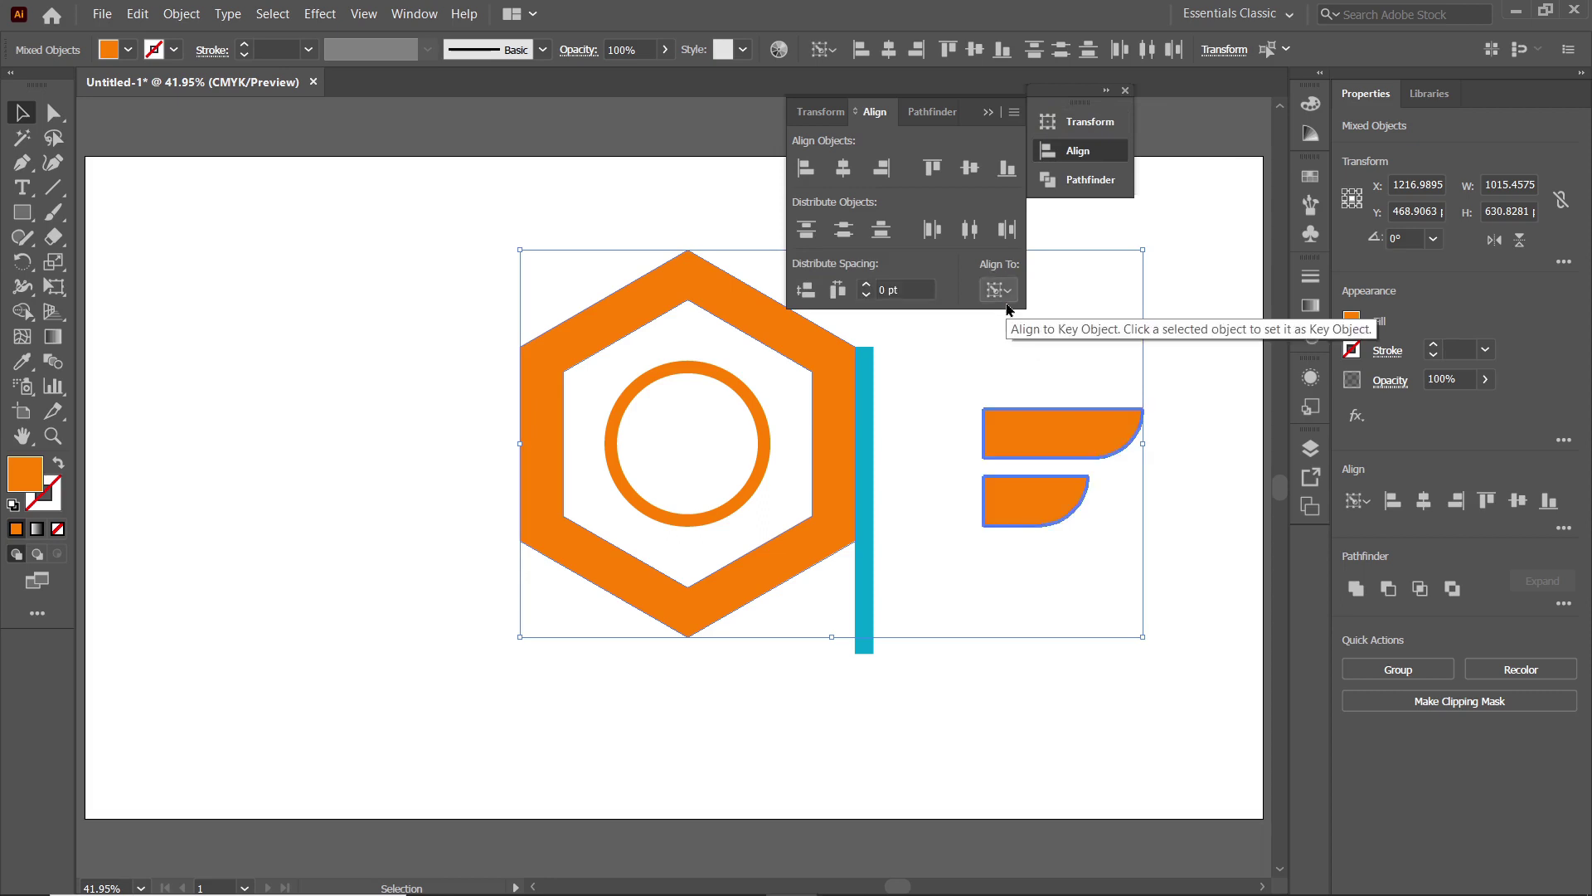
{"action": "left_click", "coordinate": [700, 292]}
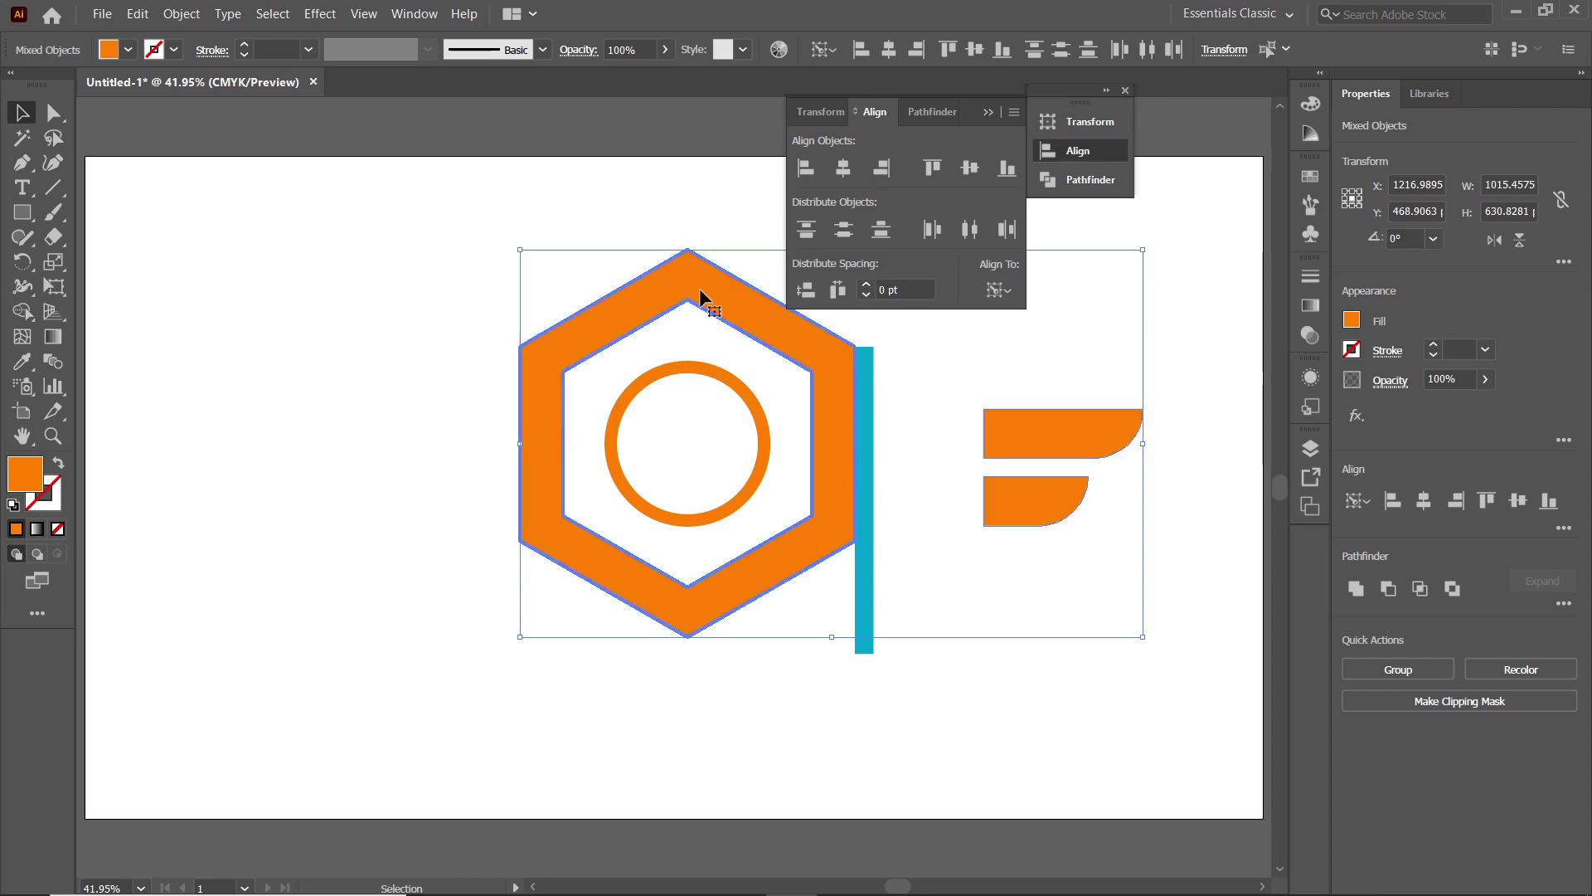
{"action": "left_click", "coordinate": [971, 171]}
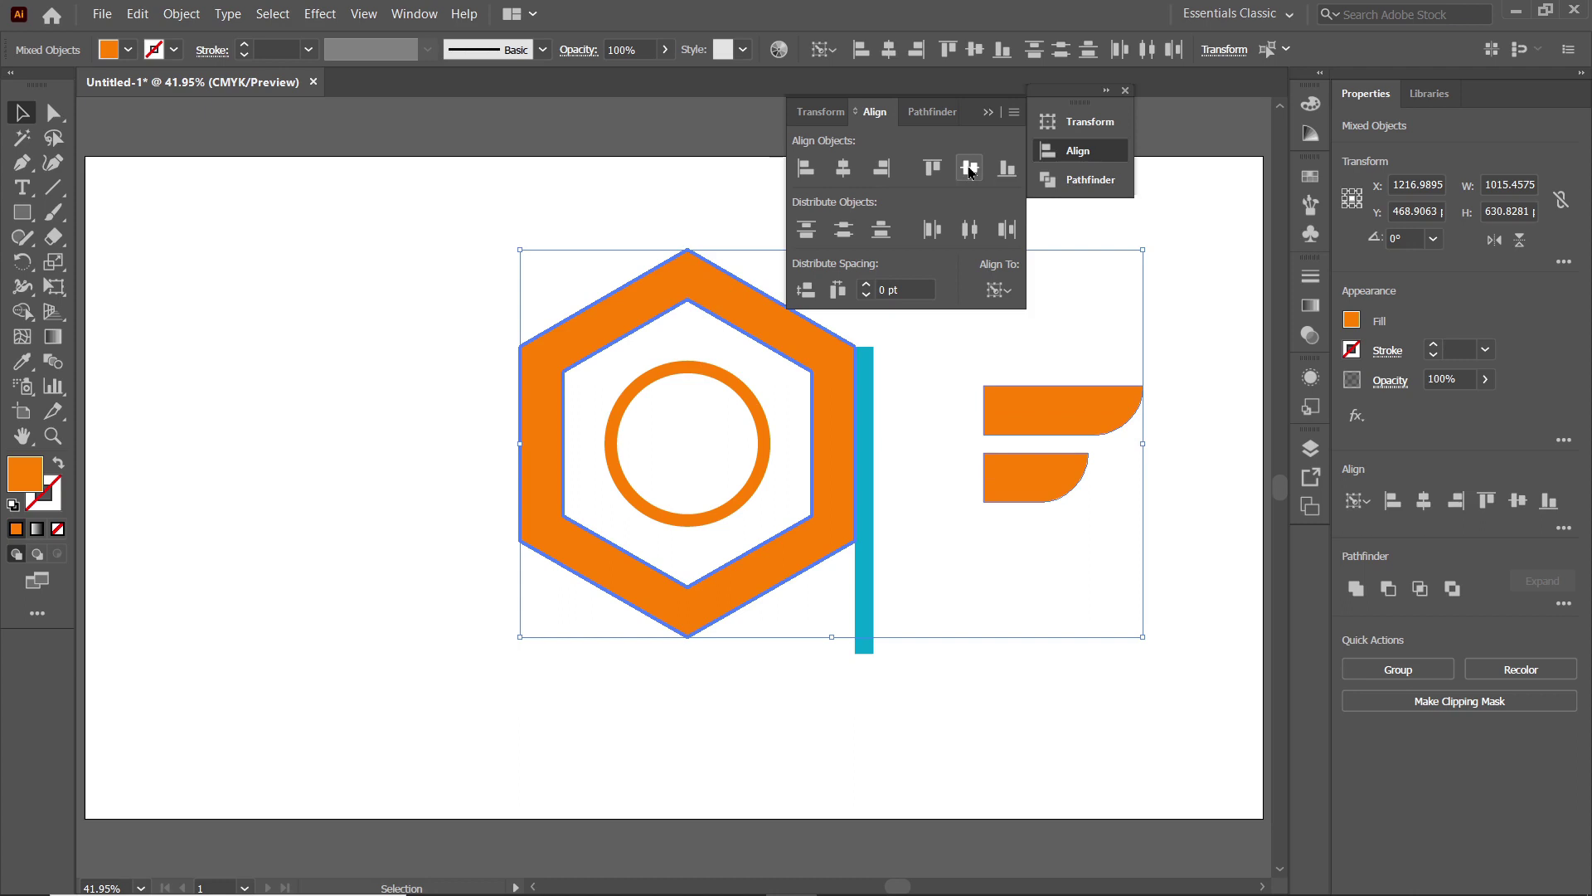
{"action": "left_click", "coordinate": [987, 113]}
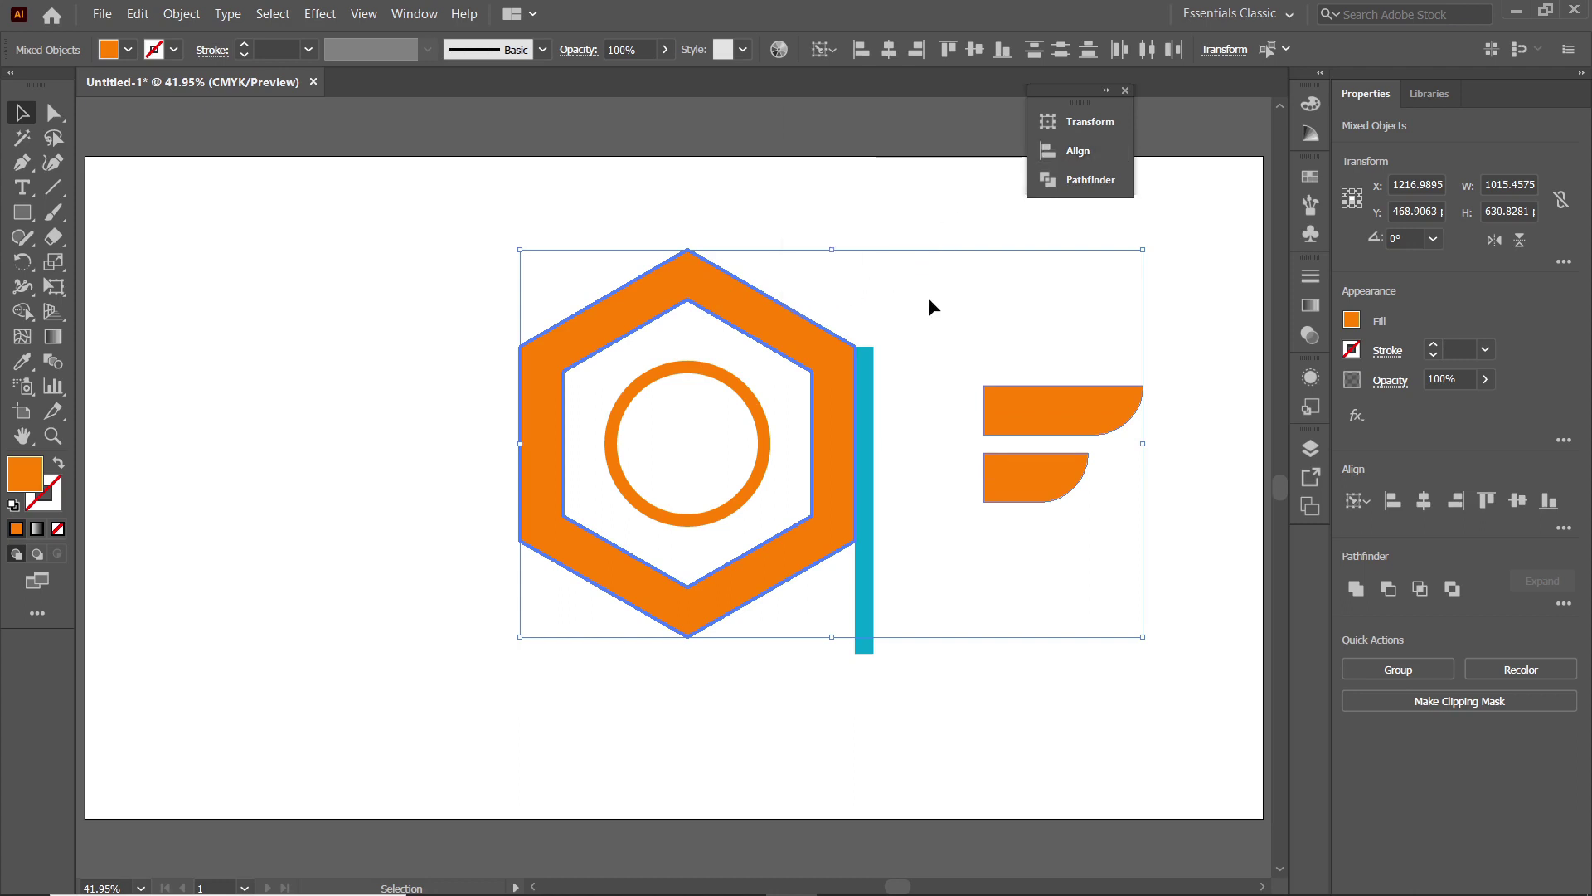
{"action": "left_click", "coordinate": [1166, 315]}
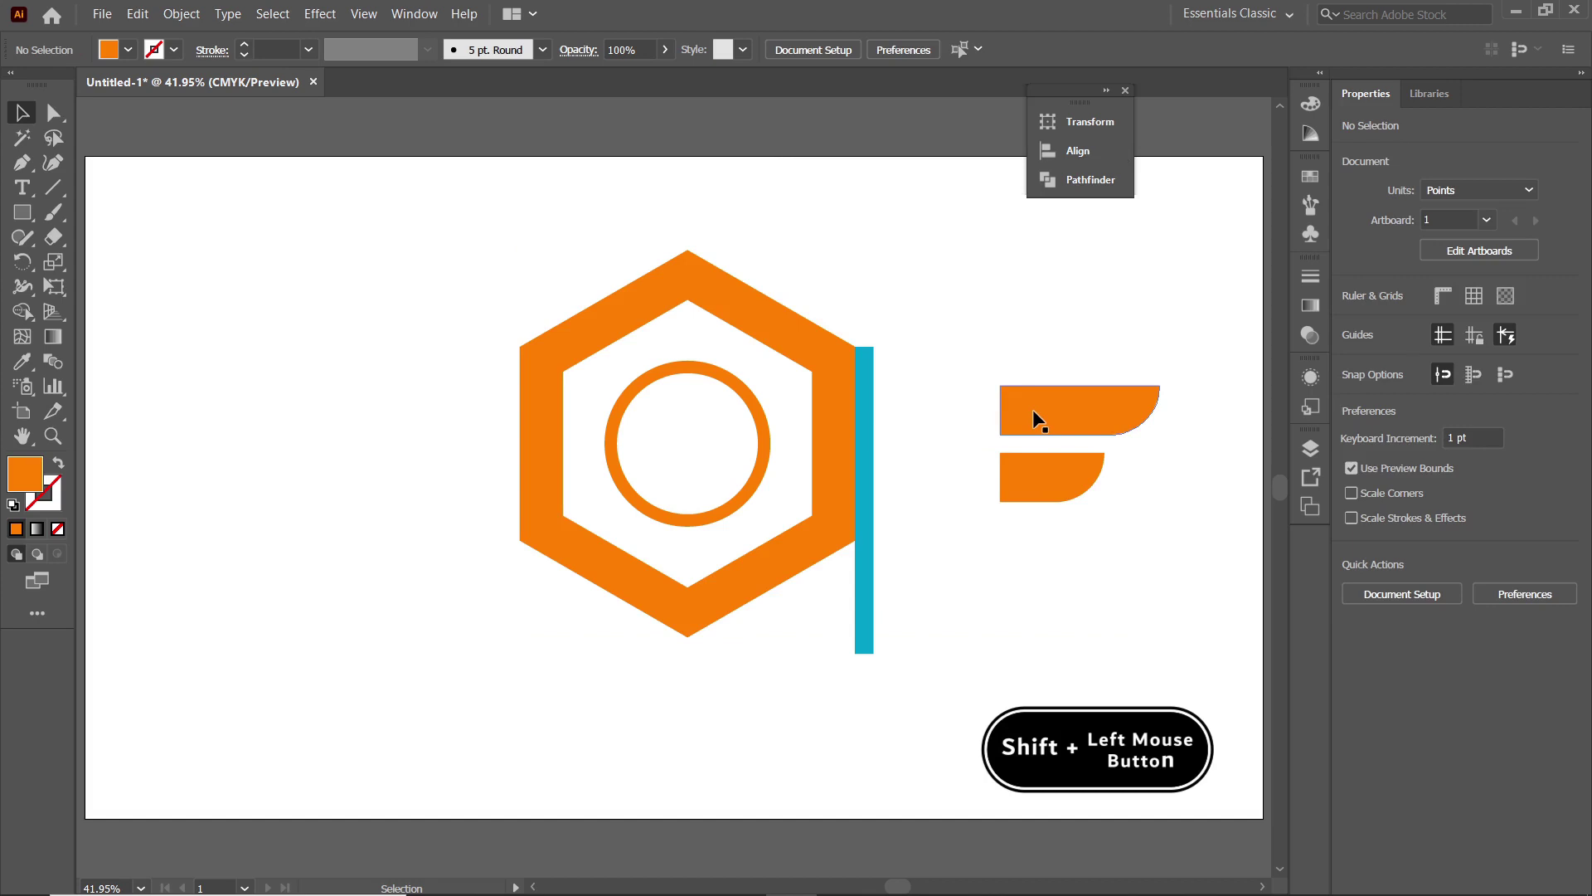
Move the united bars against the outer edge of the vertical cyan spacer and group them with the spacer
{"action": "left_click_drag", "start_coordinate": [1022, 425], "coordinate": [896, 432]}
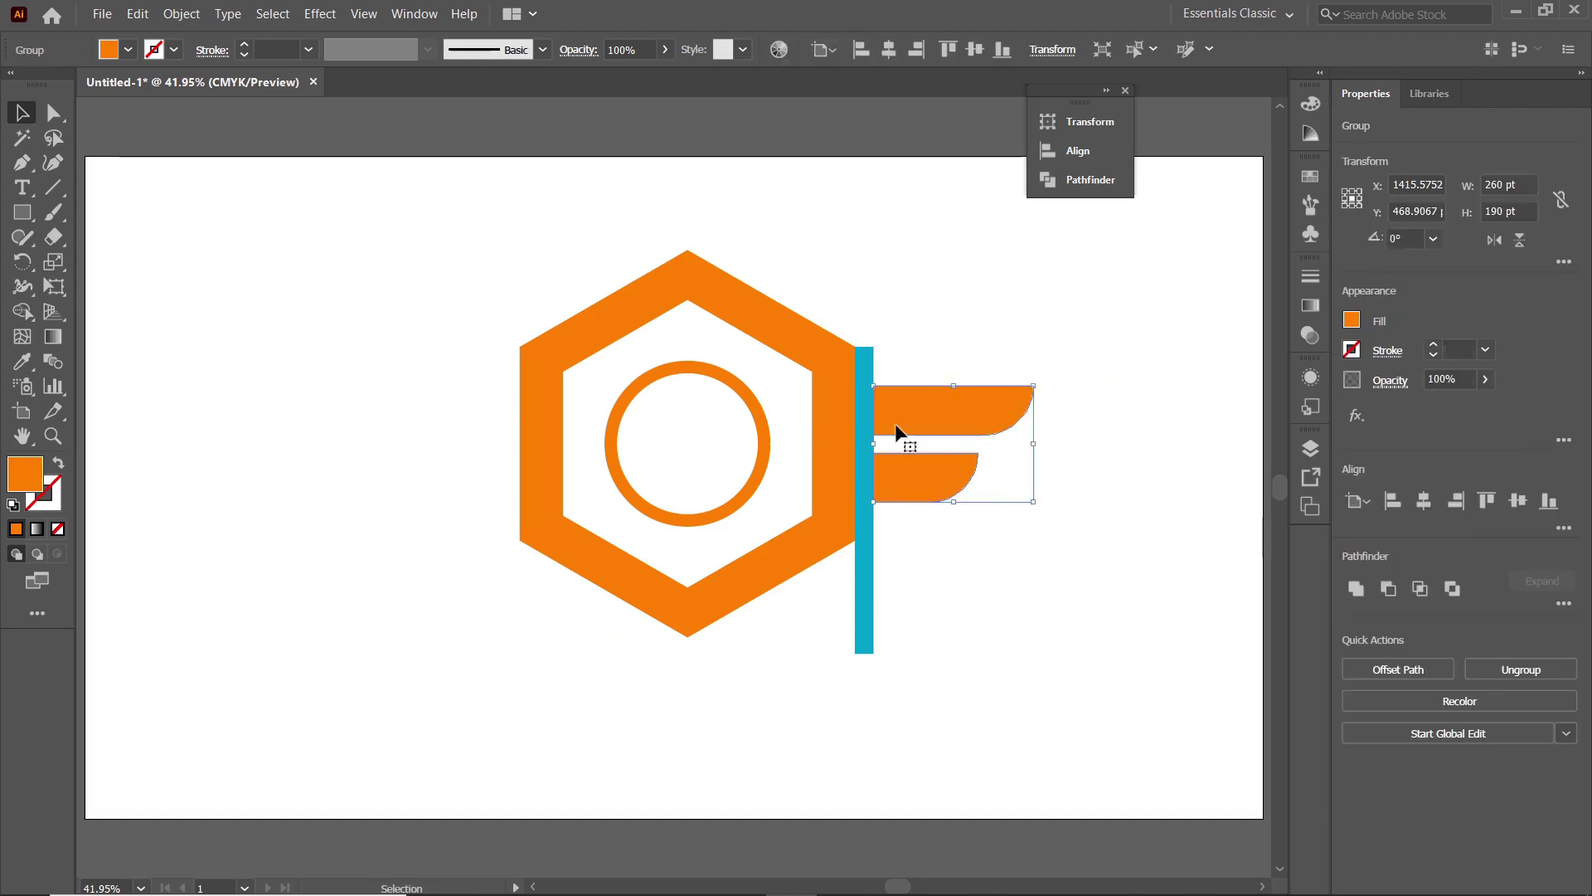
{"action": "left_click_drag", "start_coordinate": [1097, 320], "coordinate": [863, 672]}
{"action": "right_click", "coordinate": [927, 494]}
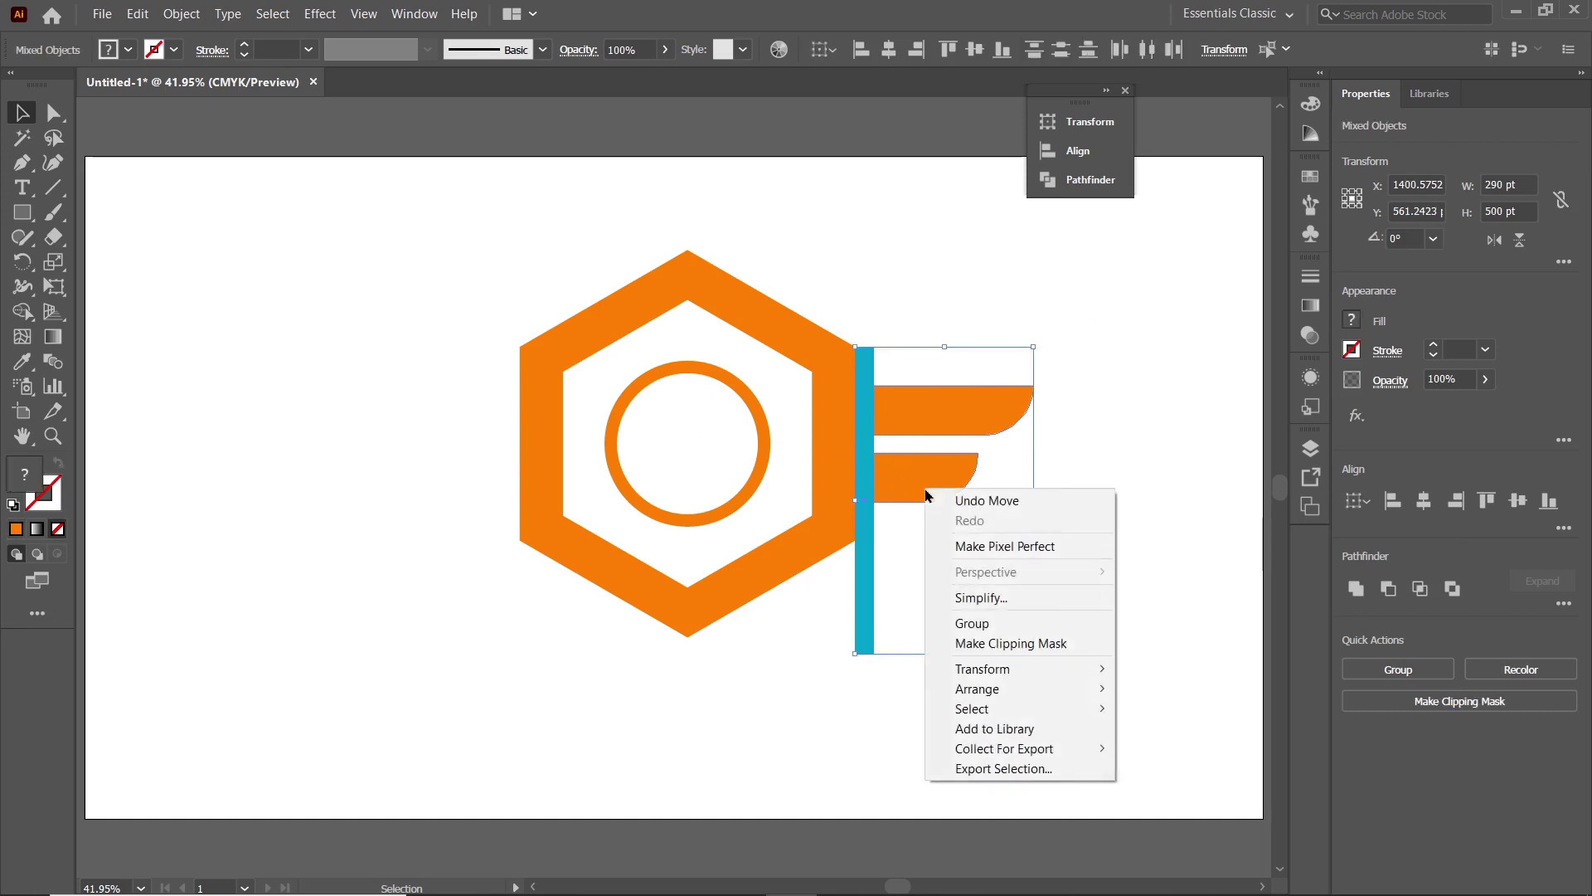
{"action": "left_click", "coordinate": [980, 623]}
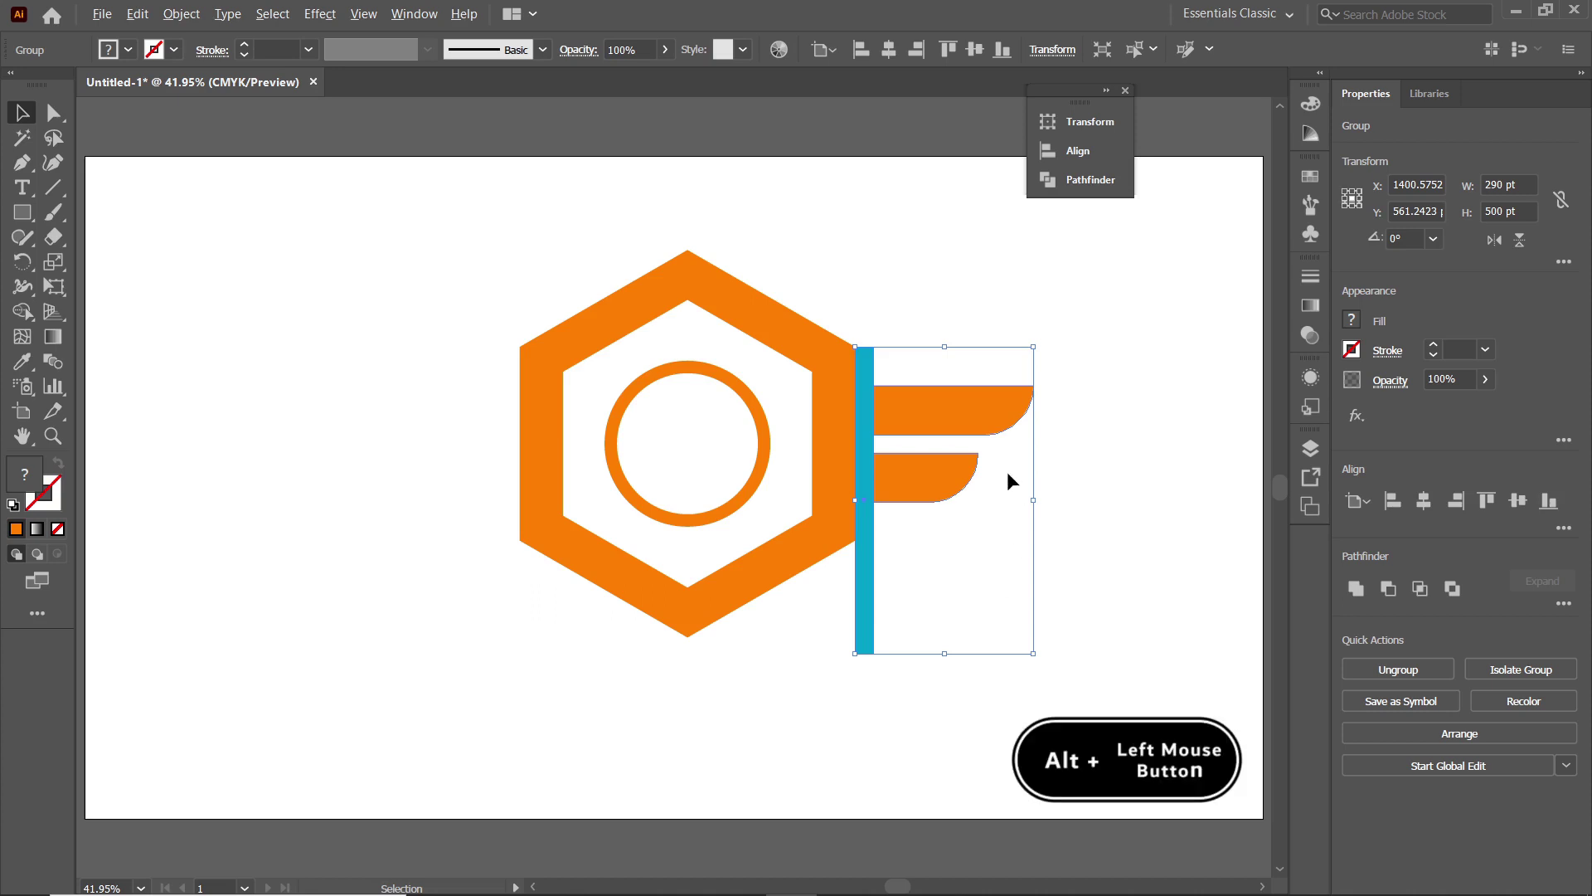
Duplicate the bars-and-spacer group to the left of the hexagon and reflect the copy across the vertical axis
{"action": "scroll", "coordinate": [926, 430], "scroll_direction": "down", "scroll_amount": 1}
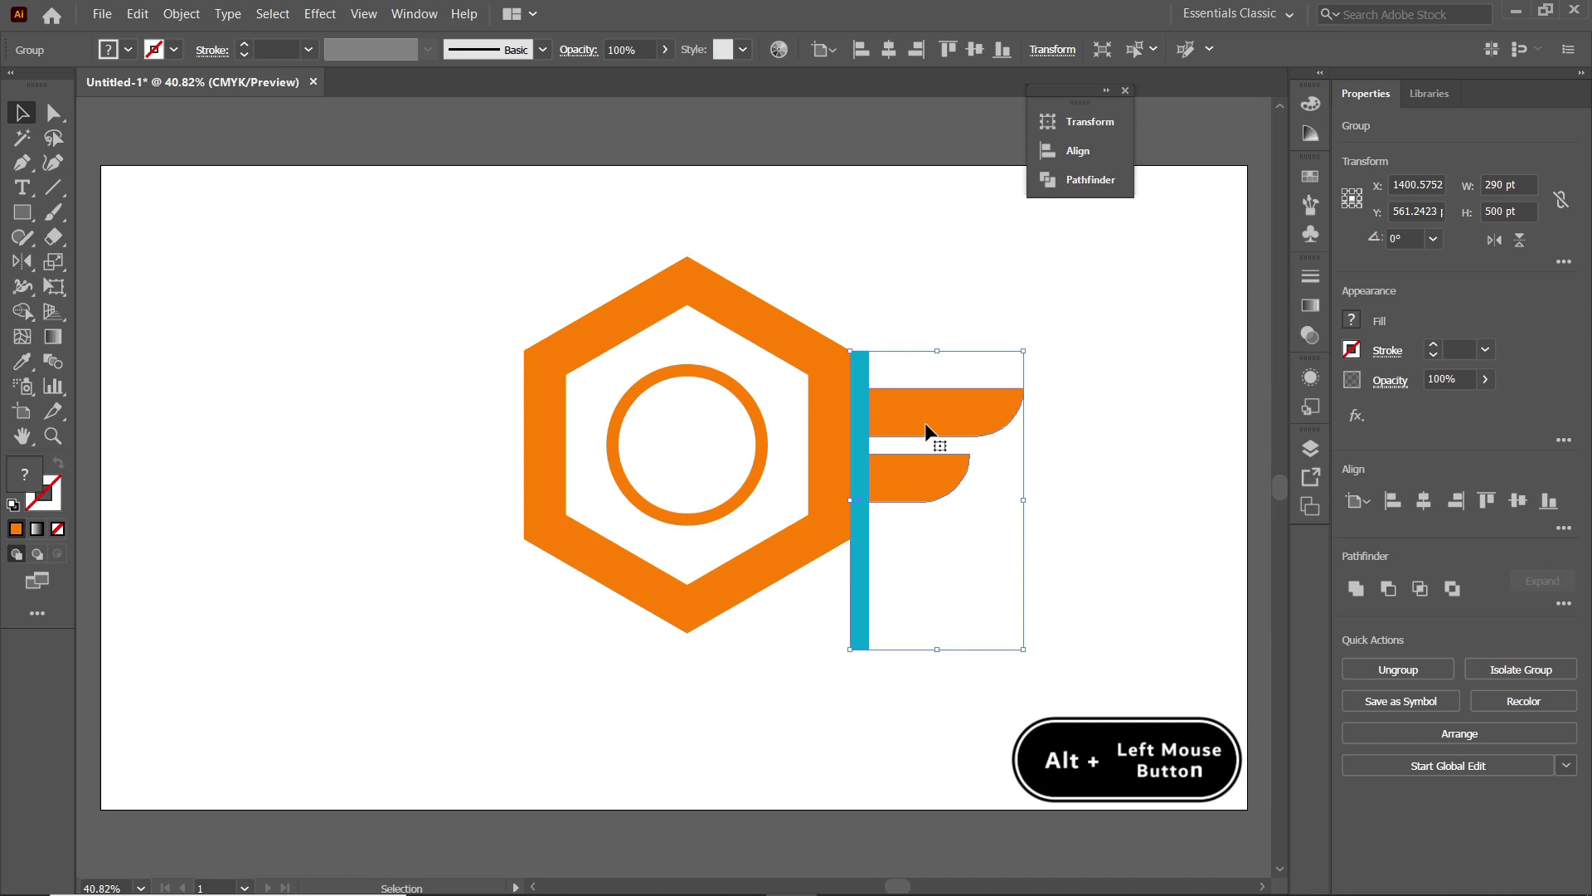
{"action": "left_click_drag", "start_coordinate": [926, 429], "coordinate": [363, 431]}
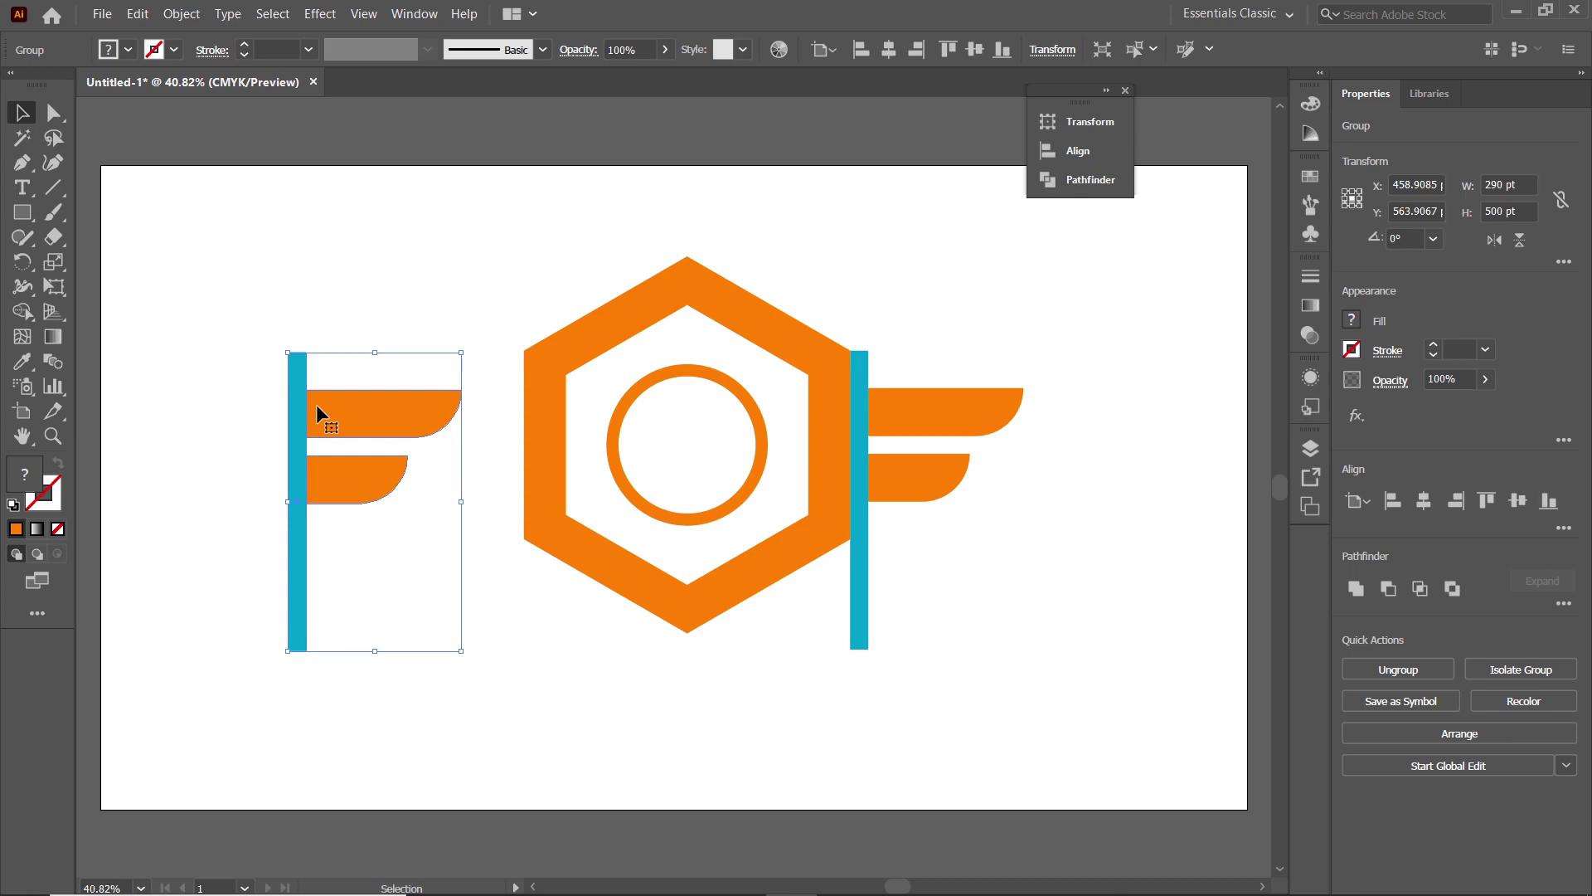
{"action": "left_click_drag", "start_coordinate": [23, 262], "coordinate": [54, 288]}
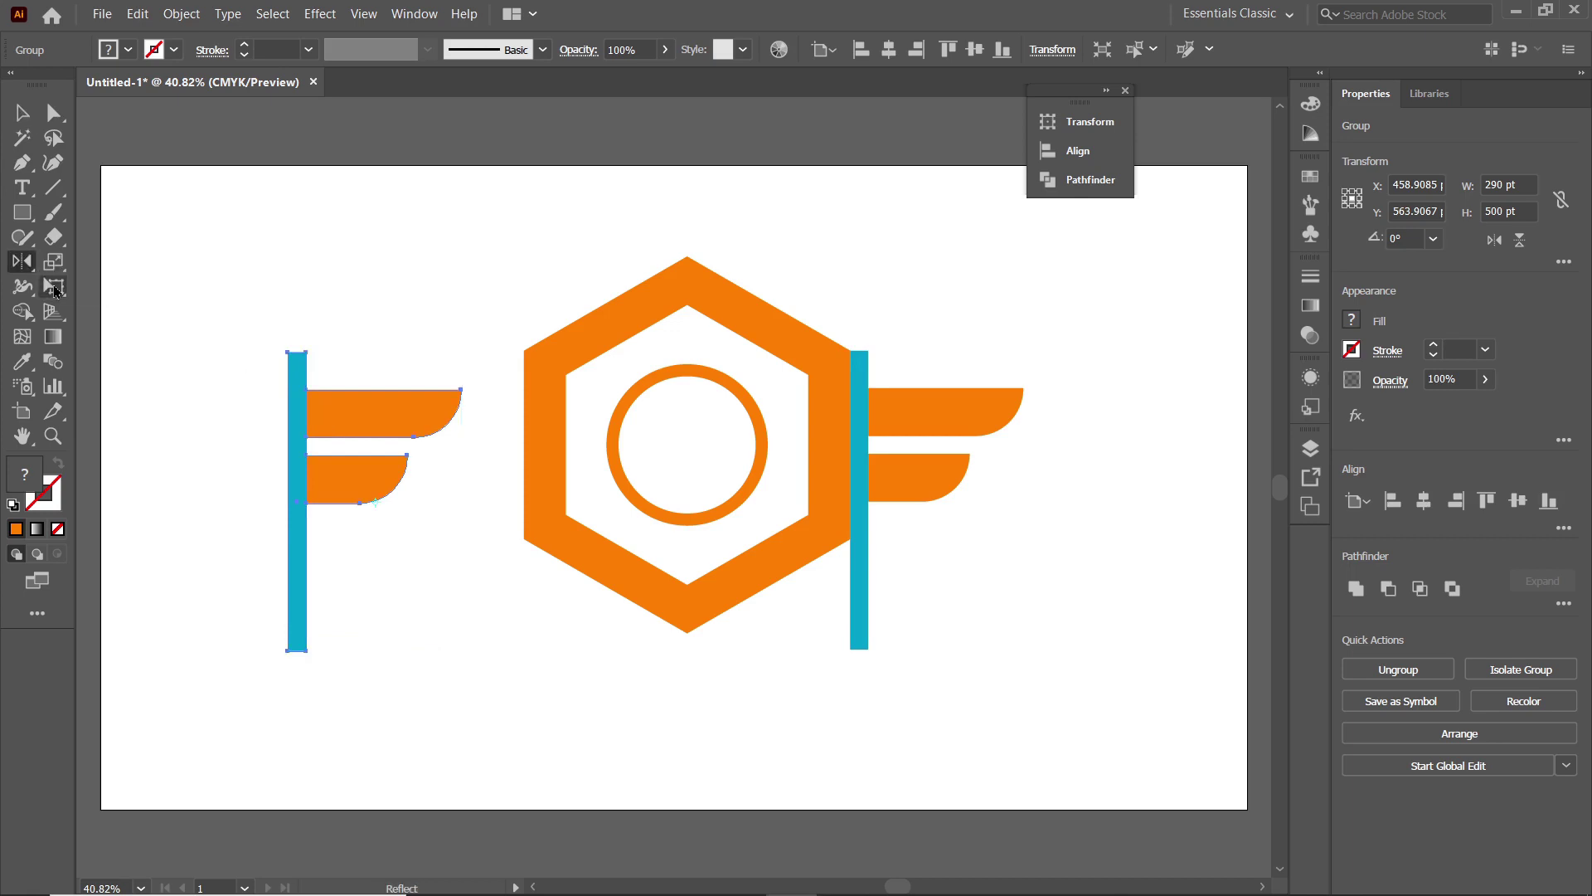
{"action": "double_click", "coordinate": [22, 261]}
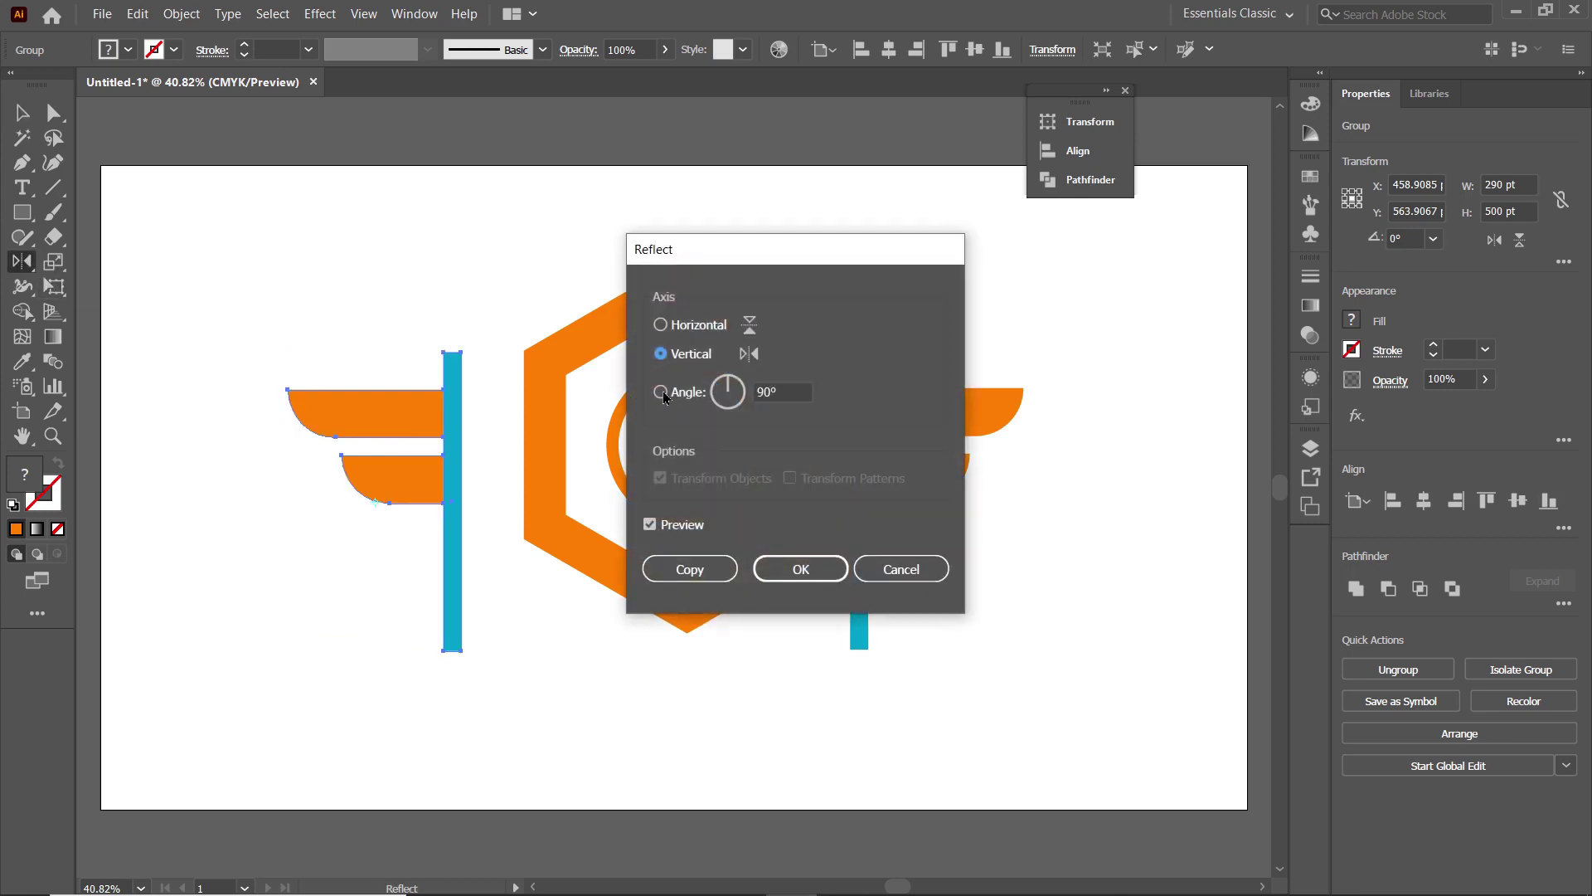
{"action": "left_click", "coordinate": [801, 568]}
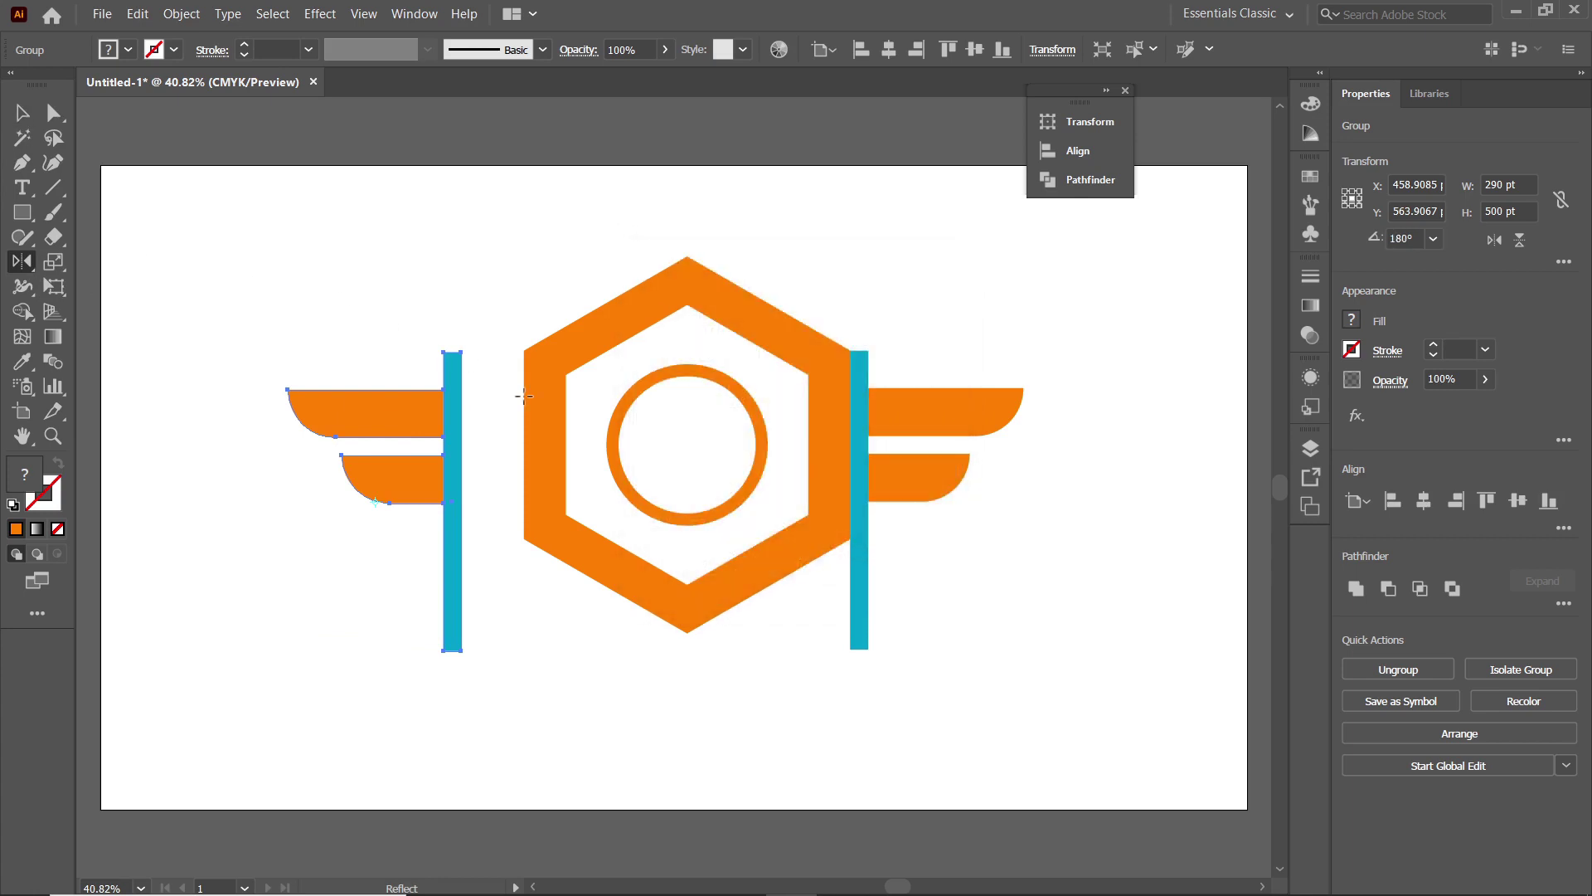
{"action": "left_click", "coordinate": [27, 123]}
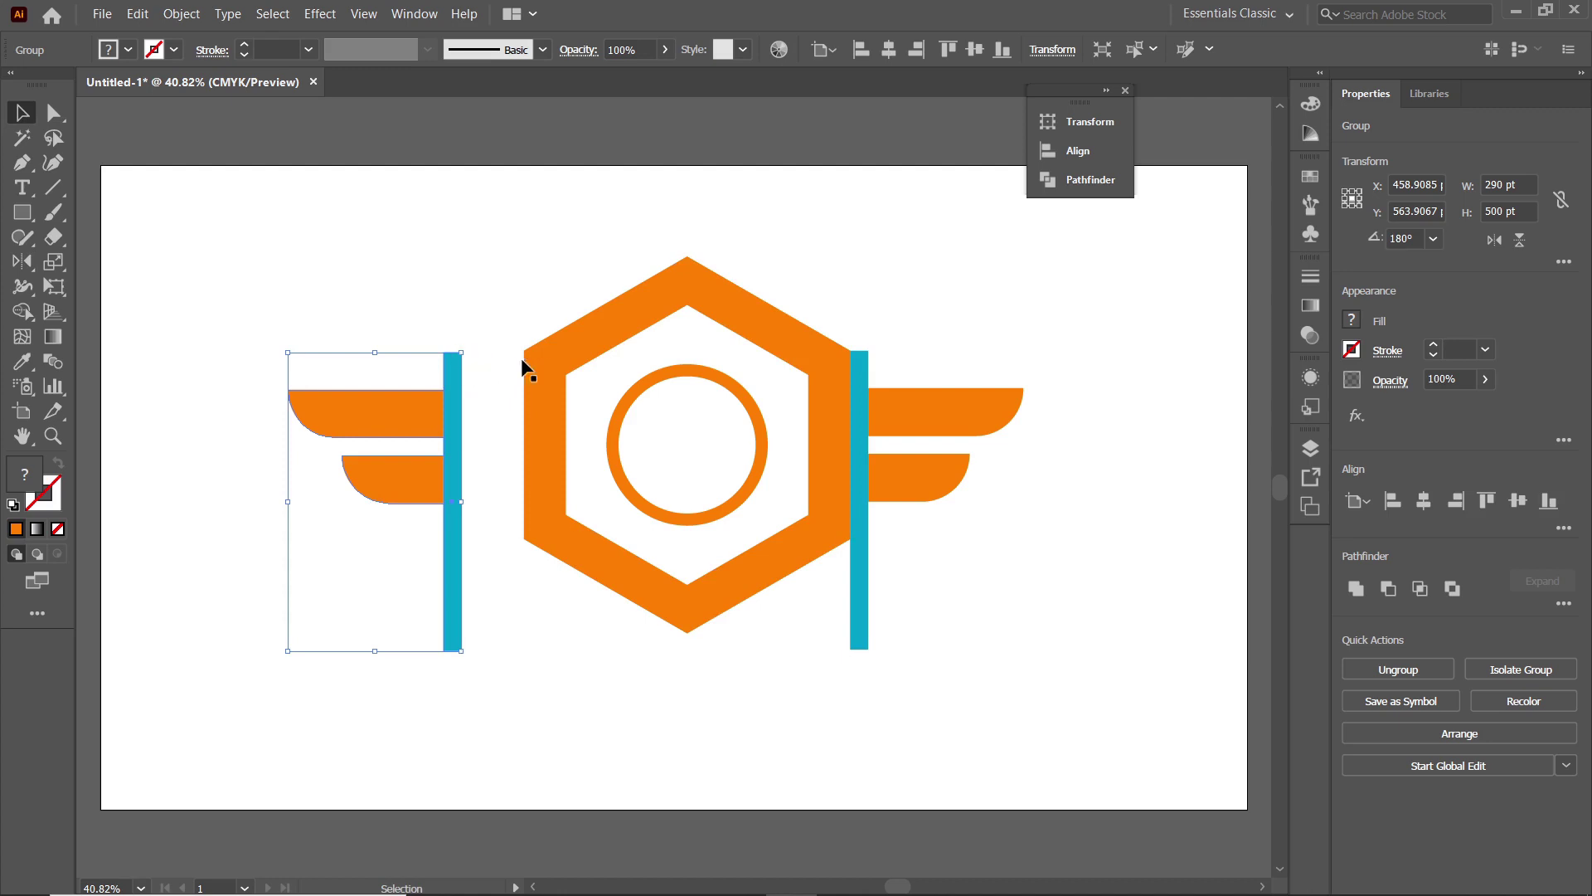
Snap the mirrored group's upper inner corner to the hexagon's upper-left corner so its spacer touches the hexagon's left side
{"action": "scroll", "coordinate": [412, 298], "scroll_direction": "up", "scroll_amount": 1}
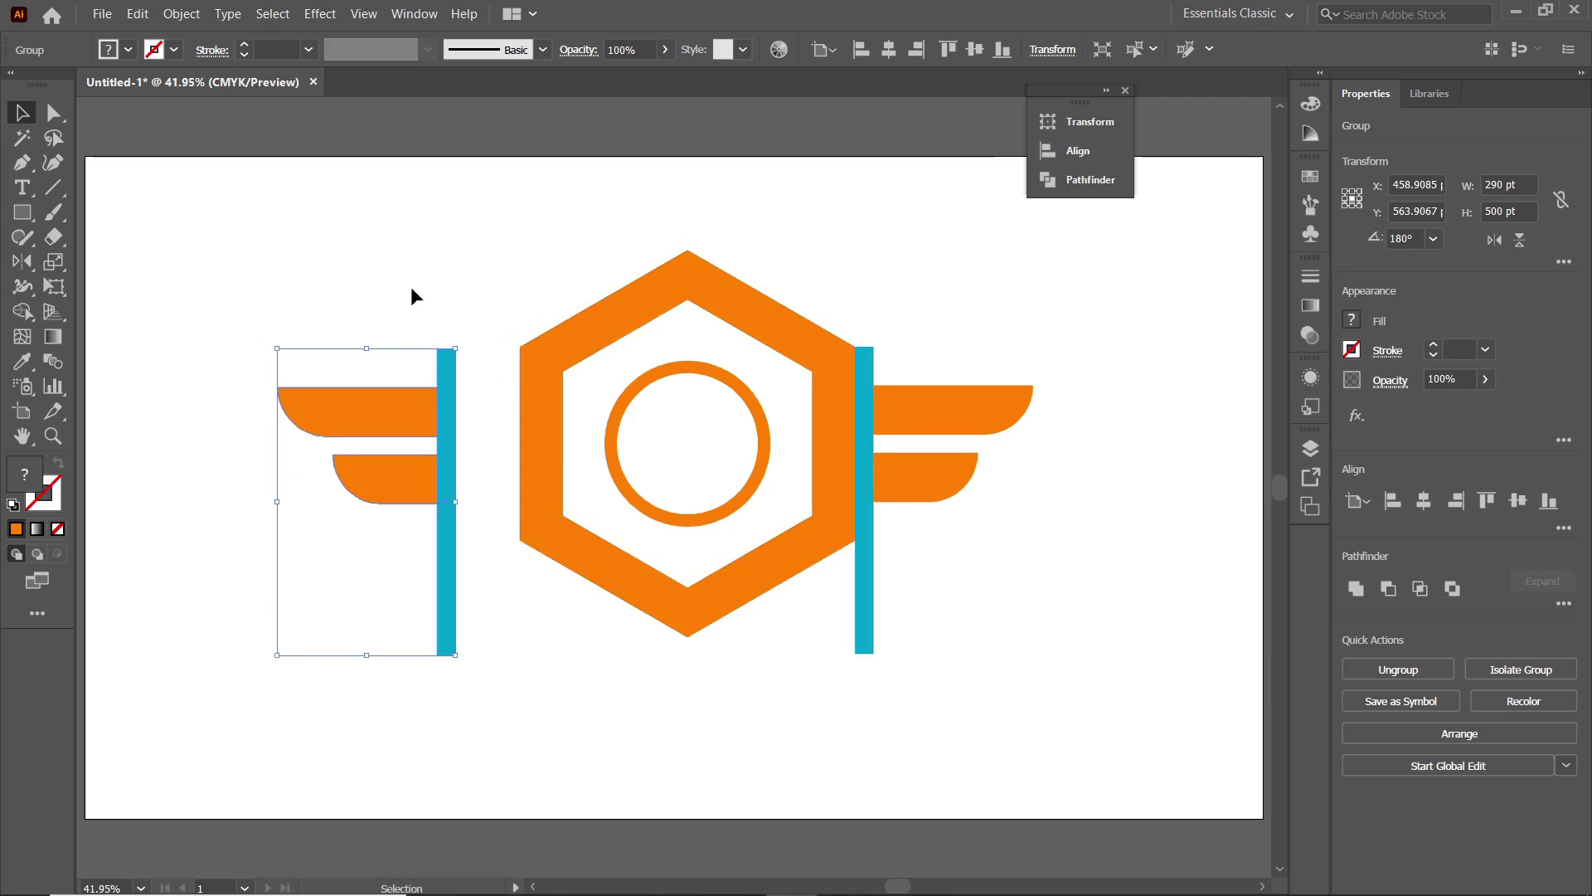
{"action": "key", "text": "z"}
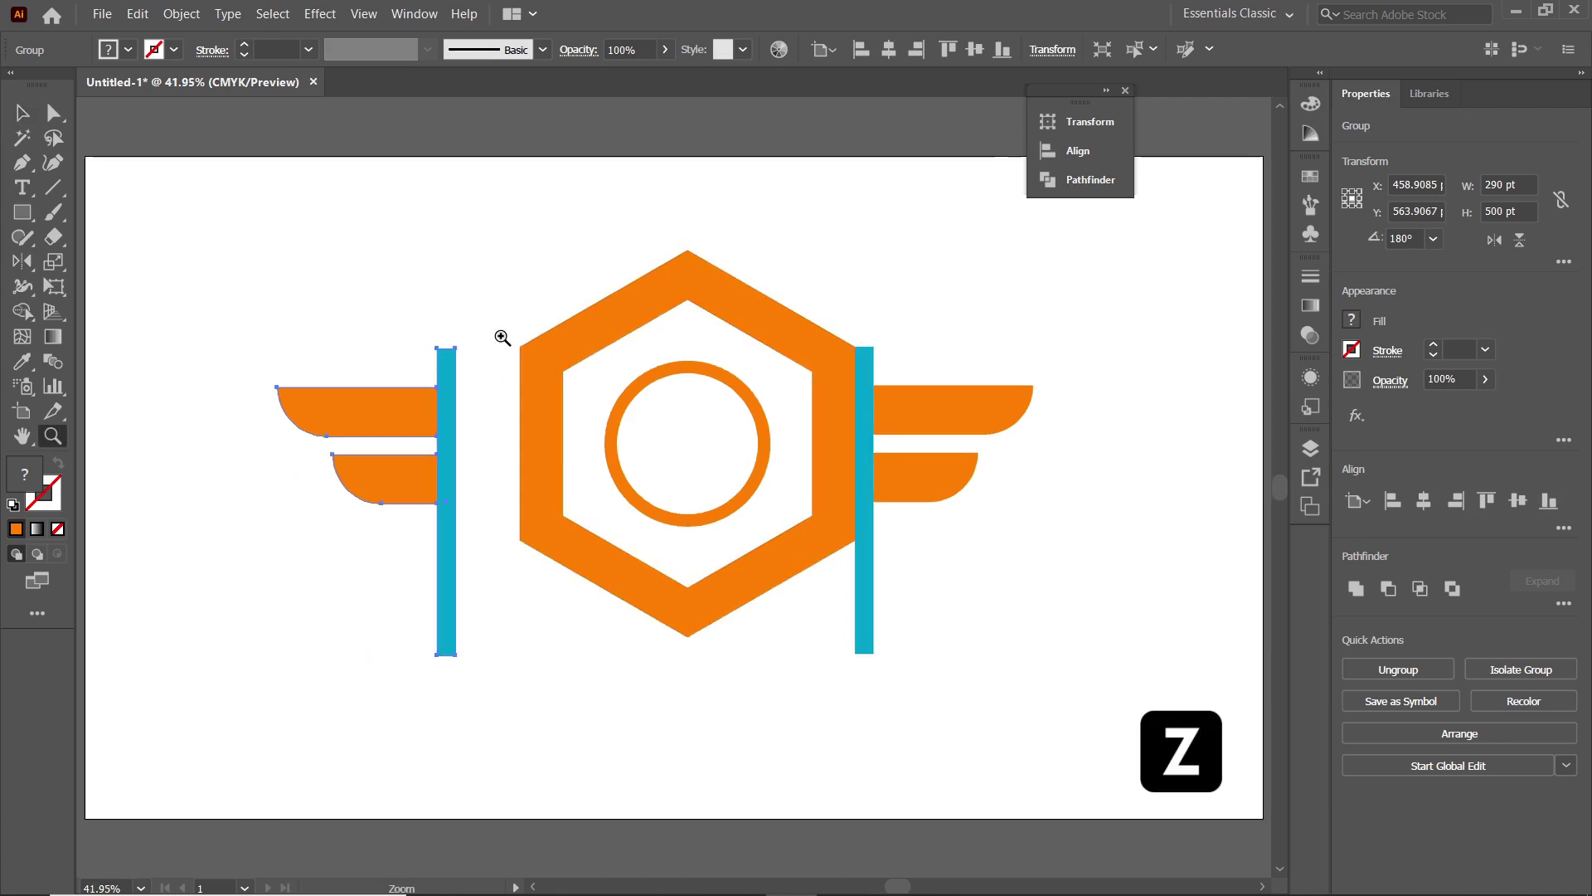
{"action": "left_click_drag", "start_coordinate": [537, 337], "coordinate": [436, 377]}
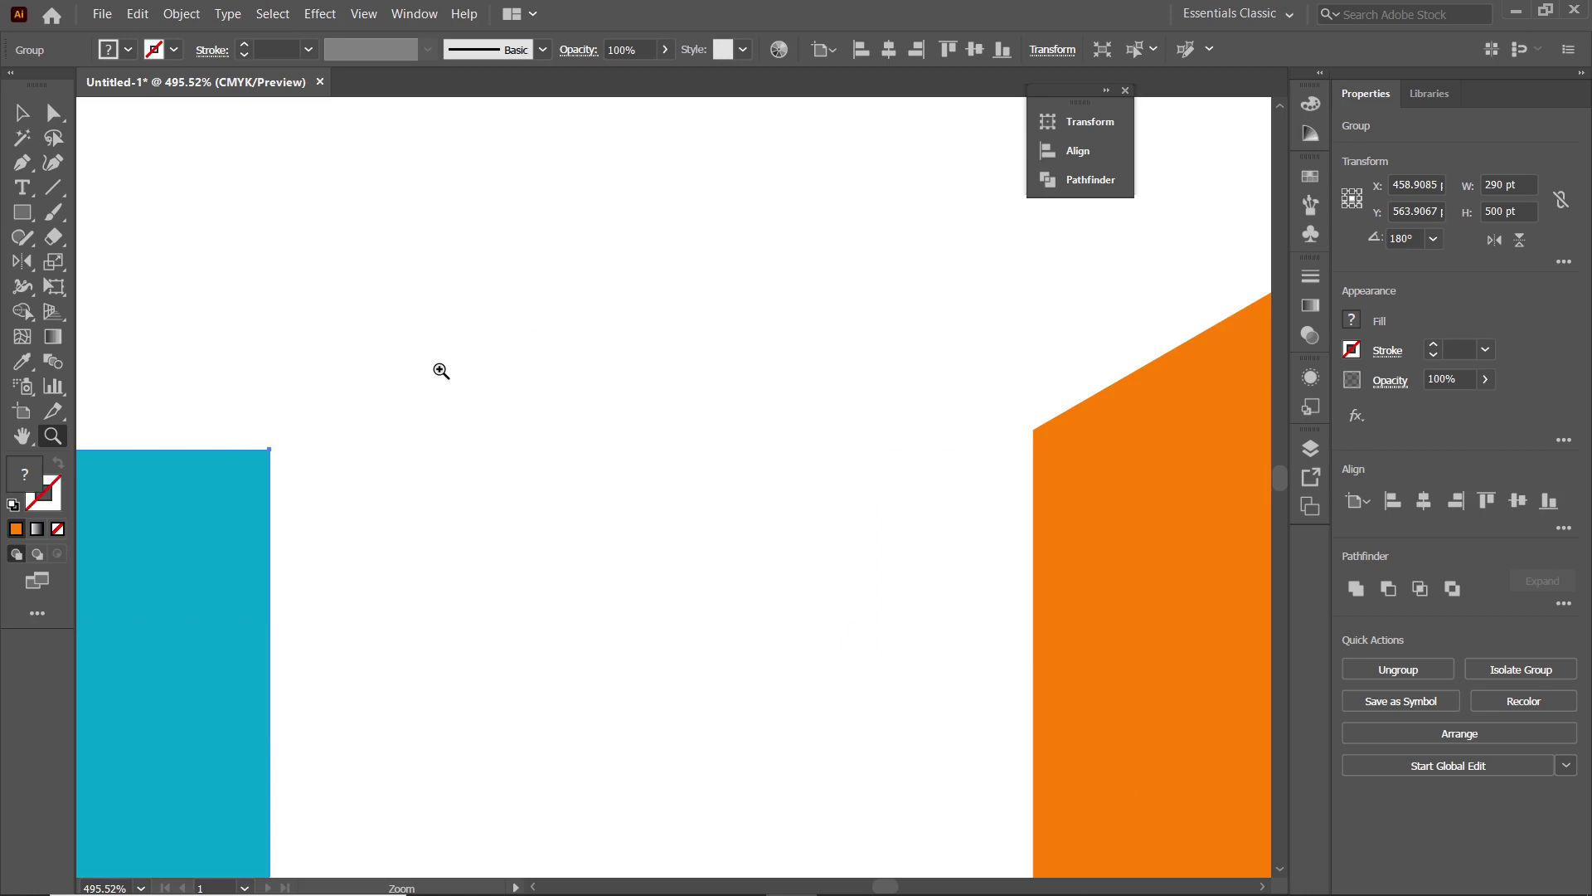
{"action": "key", "text": "v"}
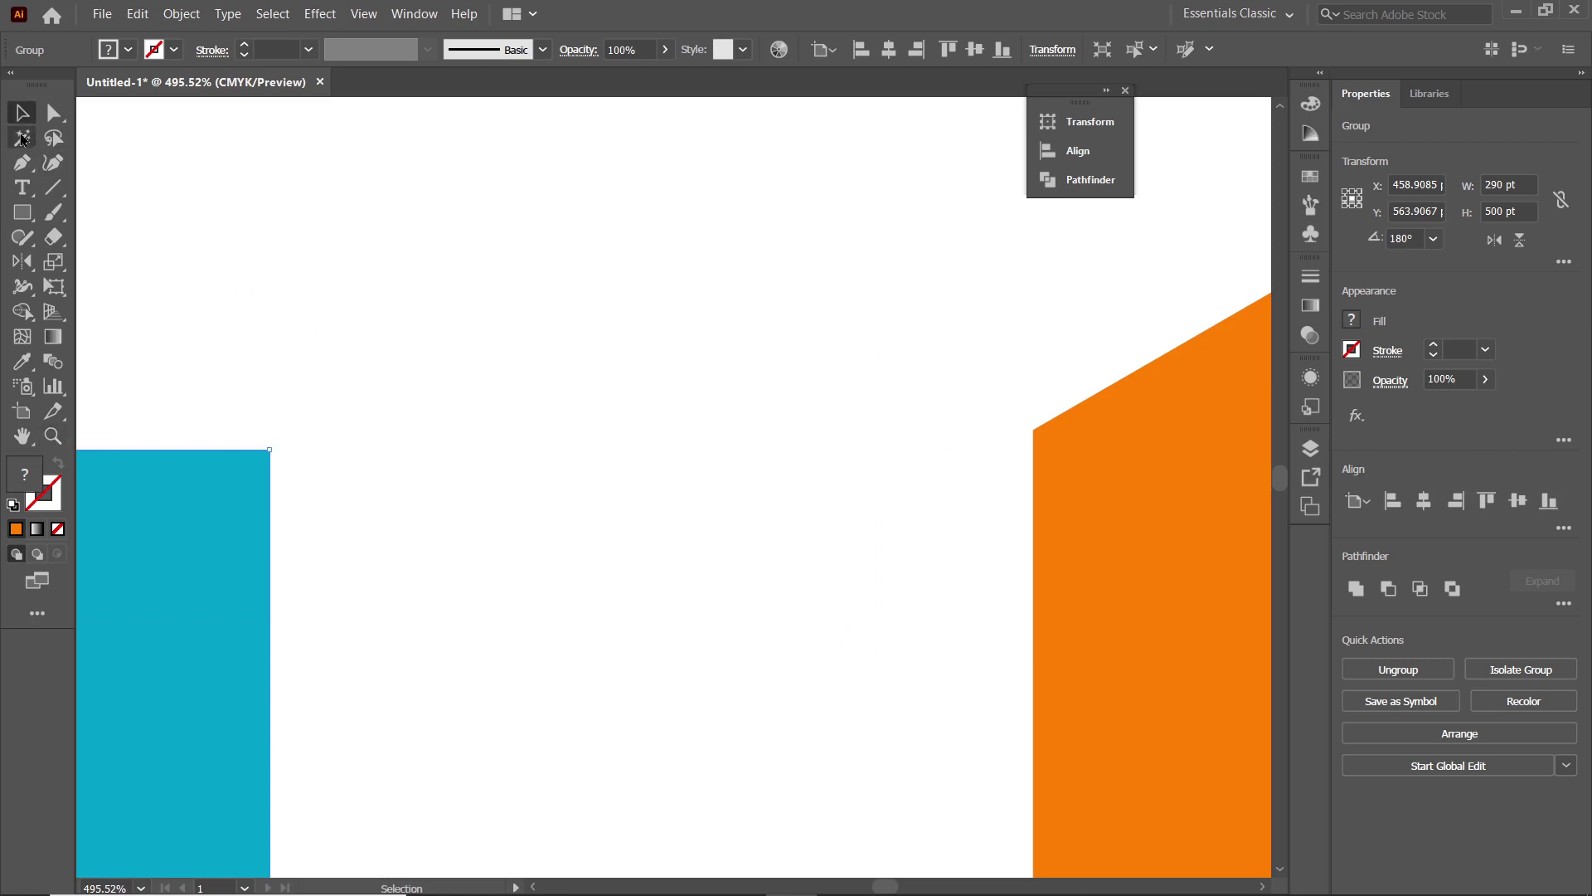
{"action": "left_click_drag", "start_coordinate": [252, 462], "coordinate": [1014, 442]}
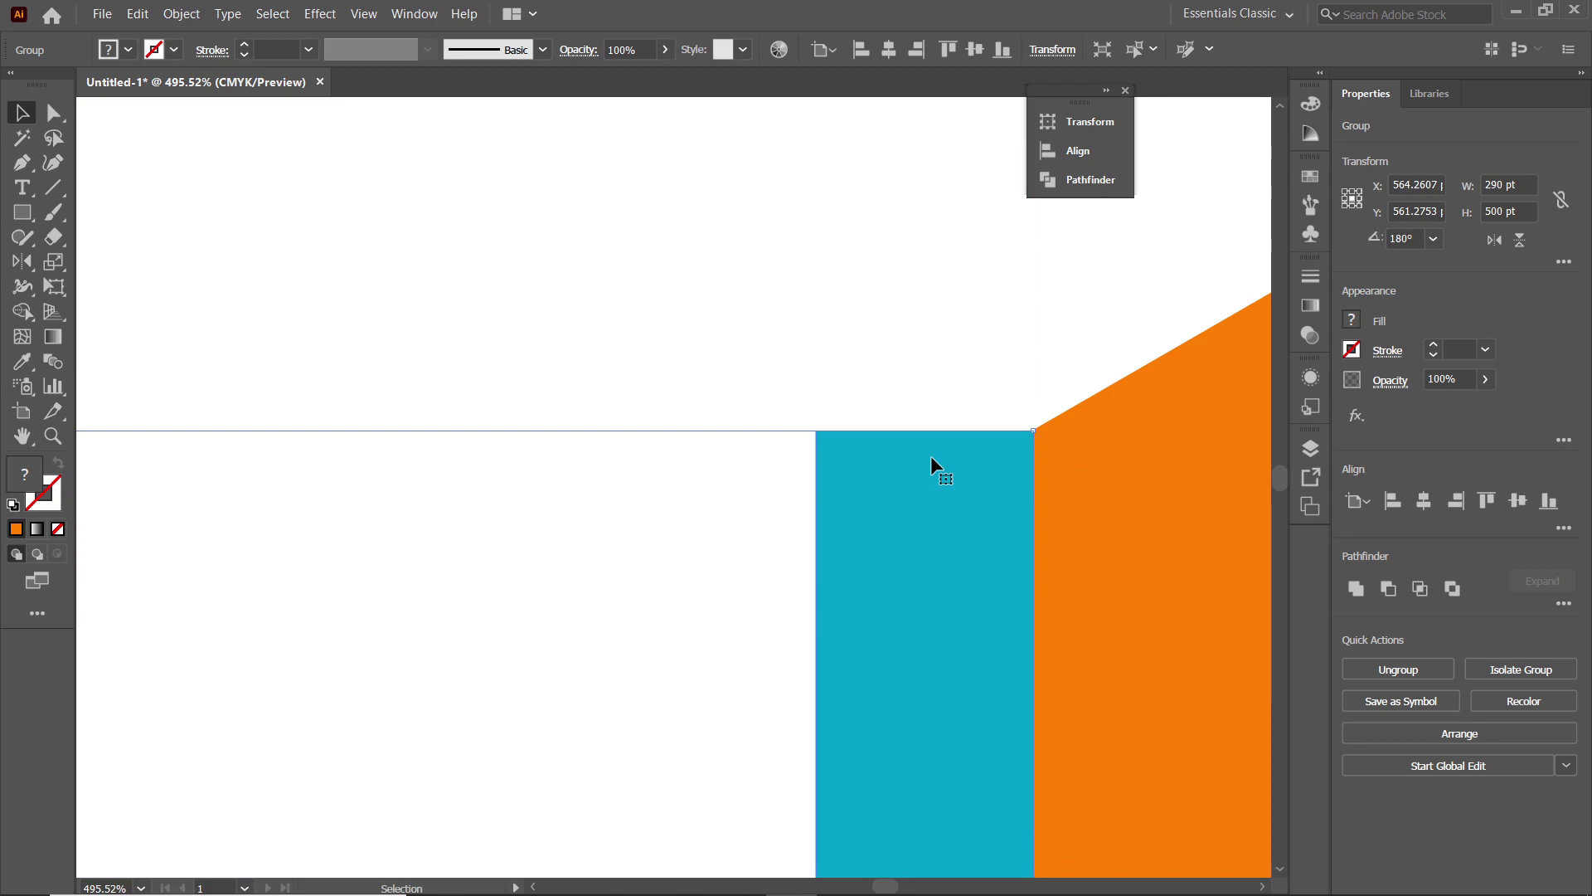
{"action": "key", "text": "ctrl+0"}
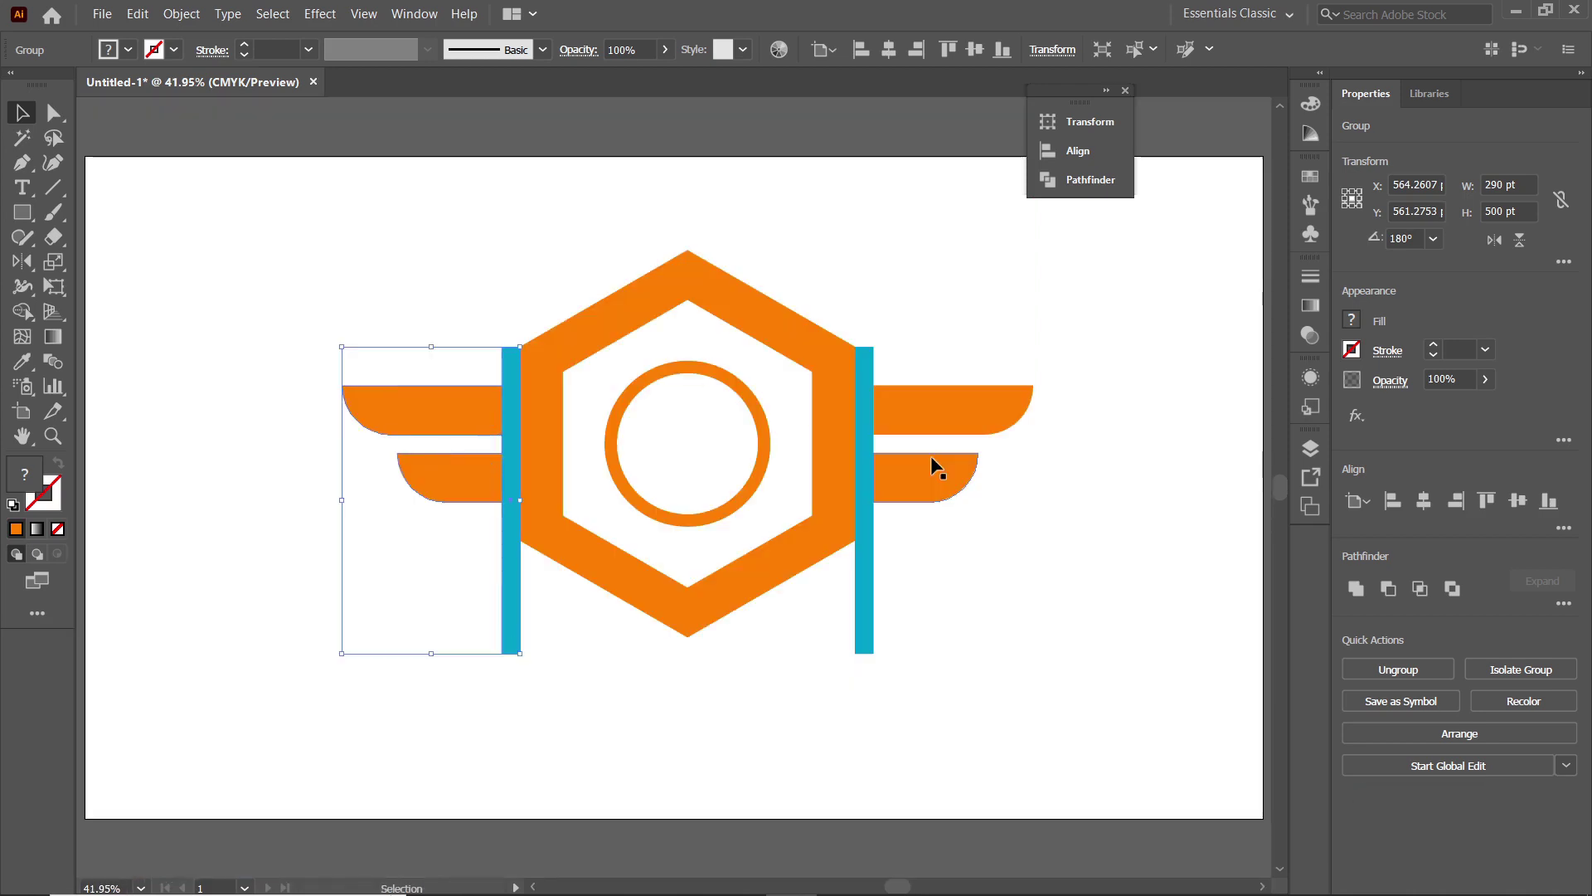
Ungroup the left wing and delete its cyan spacer
{"action": "right_click", "coordinate": [459, 413]}
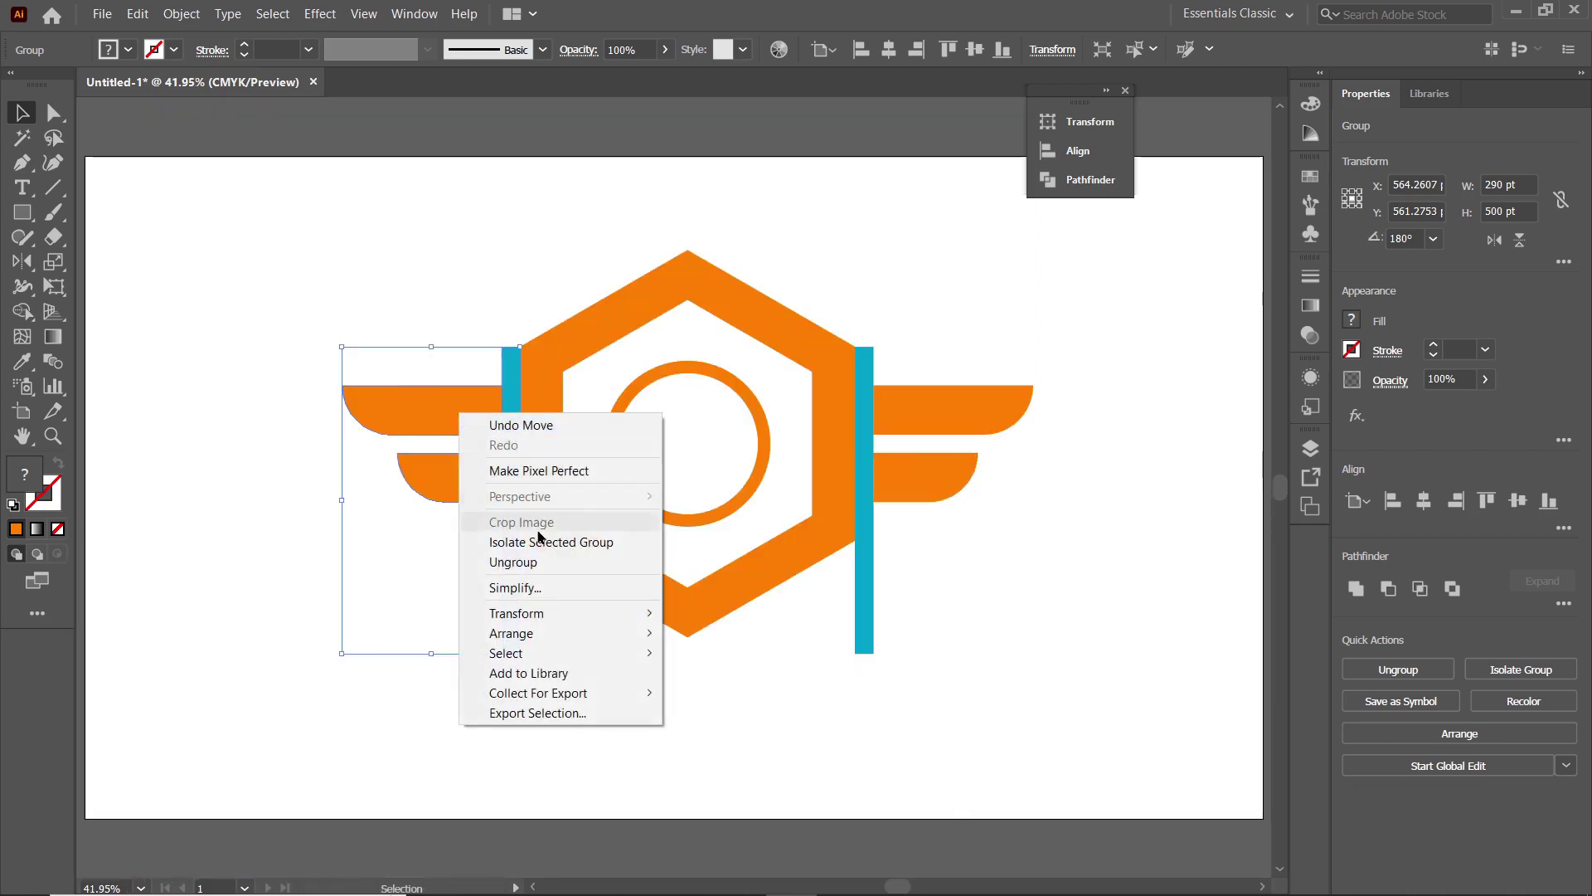
{"action": "left_click", "coordinate": [521, 561]}
{"action": "left_click", "coordinate": [557, 604]}
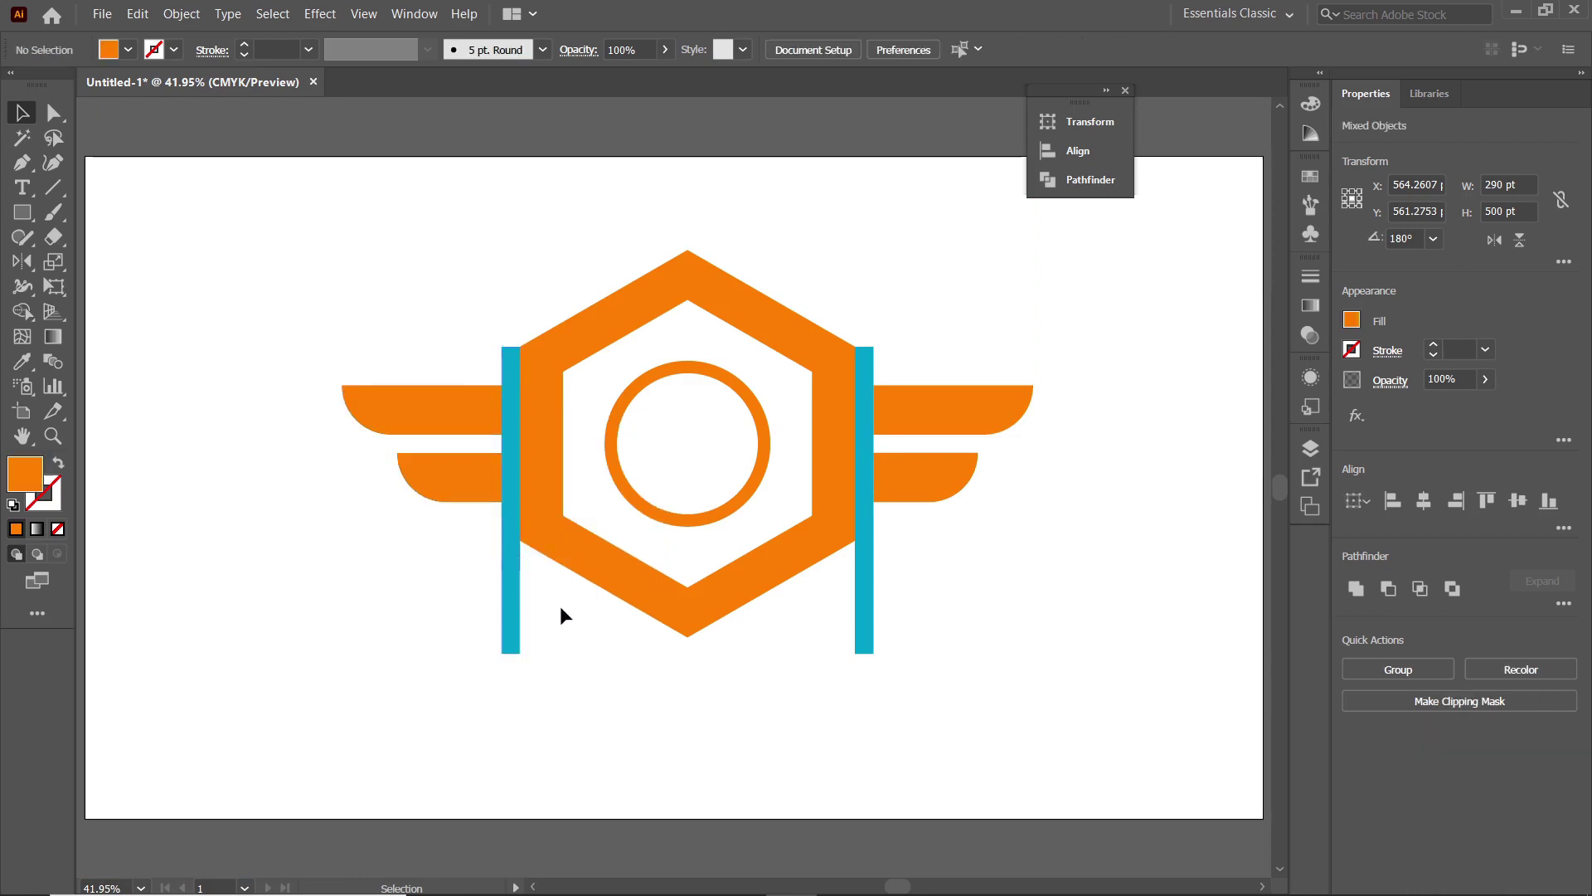
{"action": "left_click", "coordinate": [516, 614]}
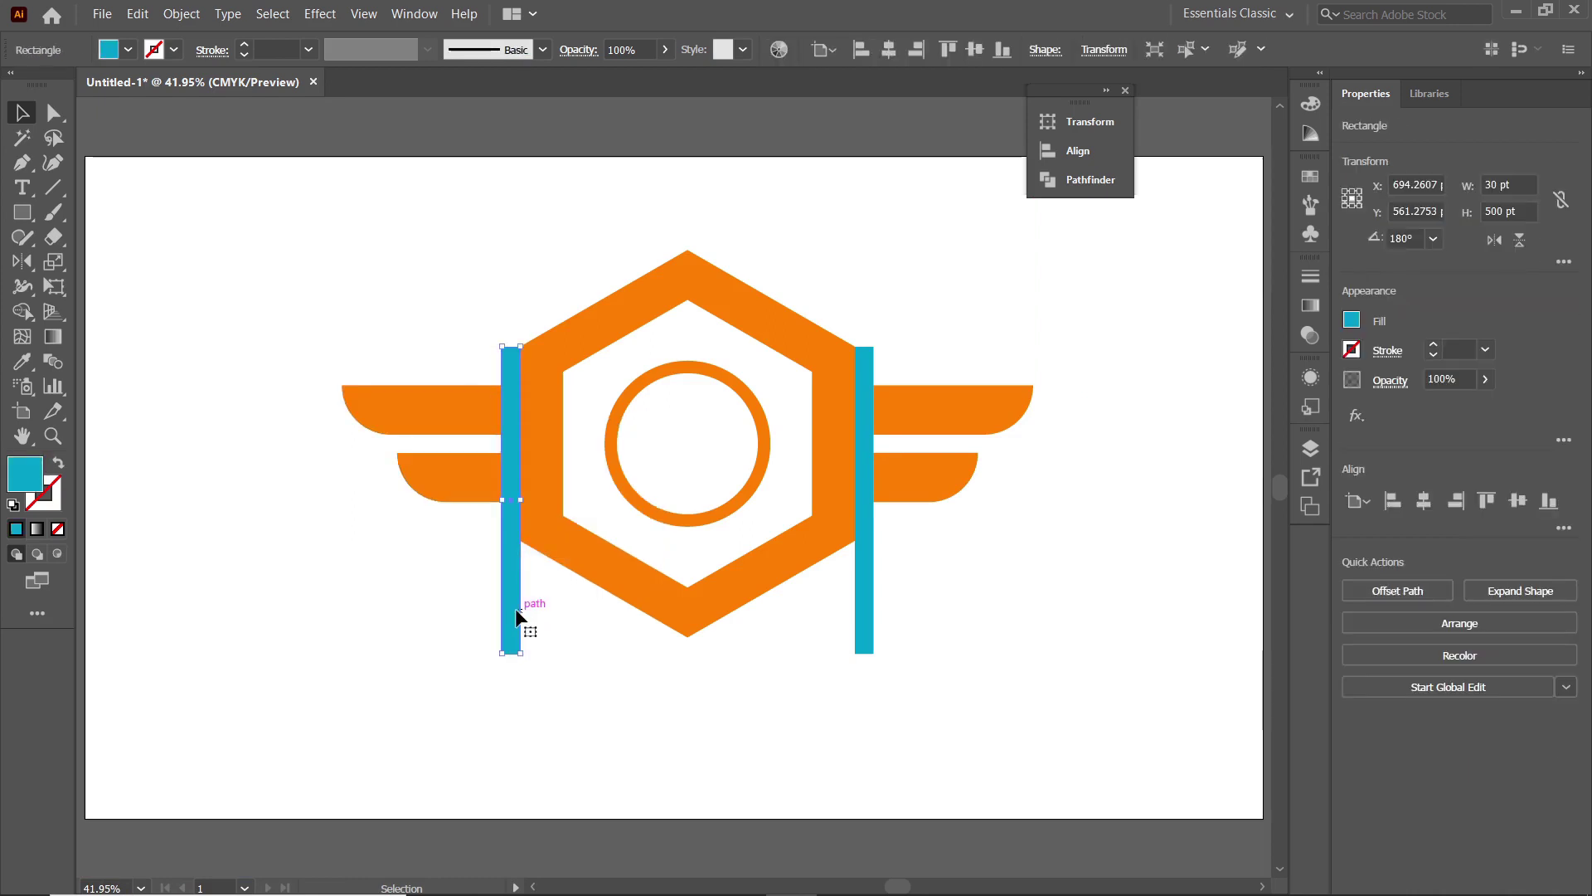
{"action": "key", "text": "Delete"}
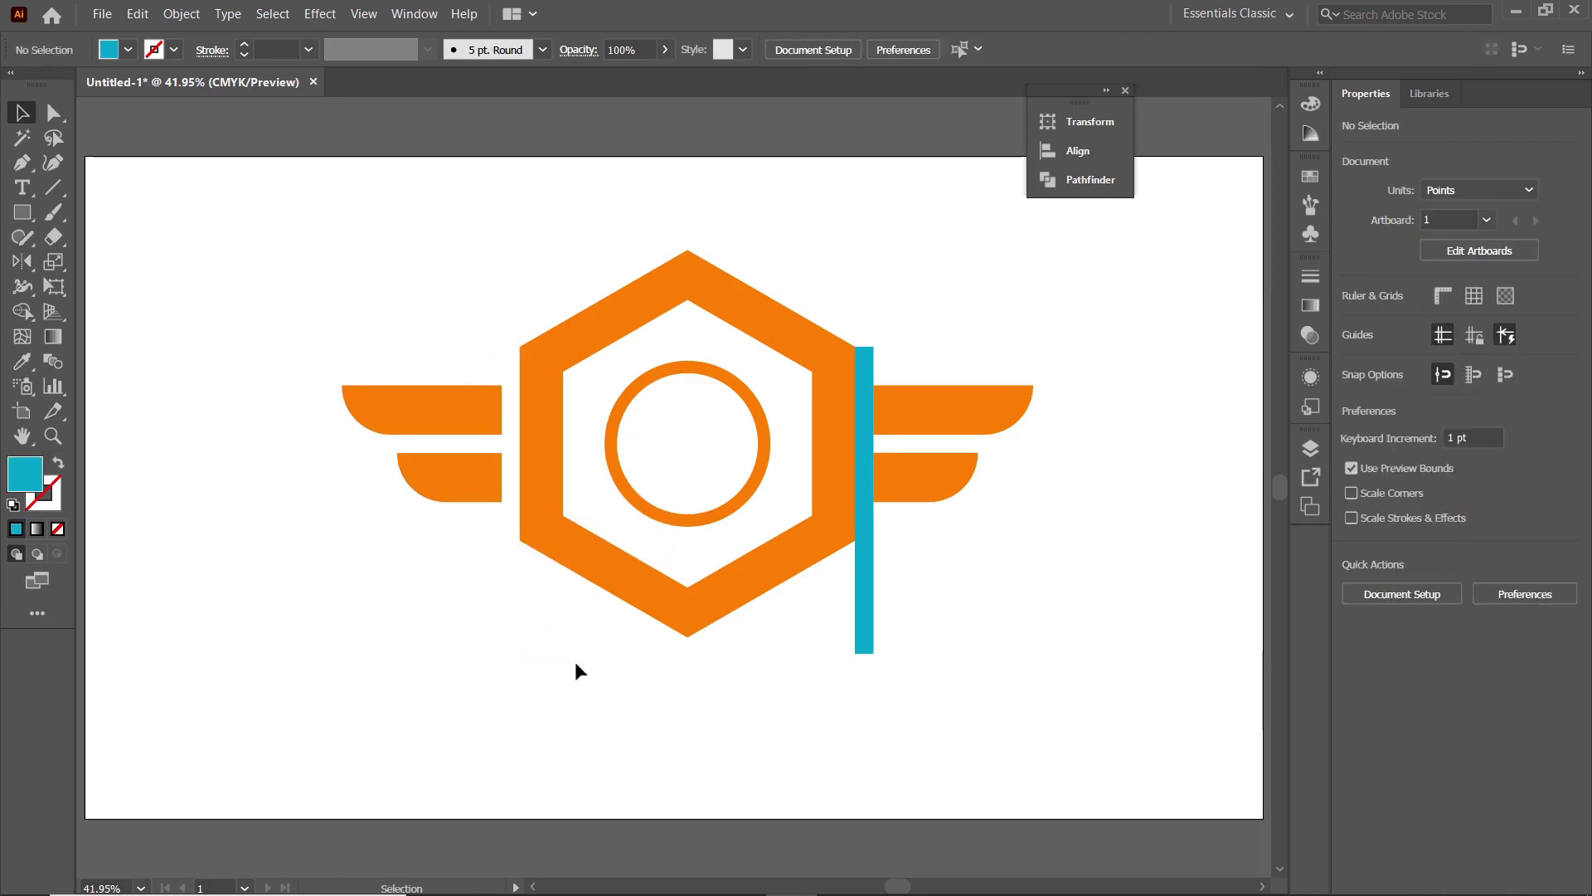
Ungroup the right wing and delete its cyan spacer
{"action": "left_click", "coordinate": [863, 628]}
{"action": "right_click", "coordinate": [863, 630]}
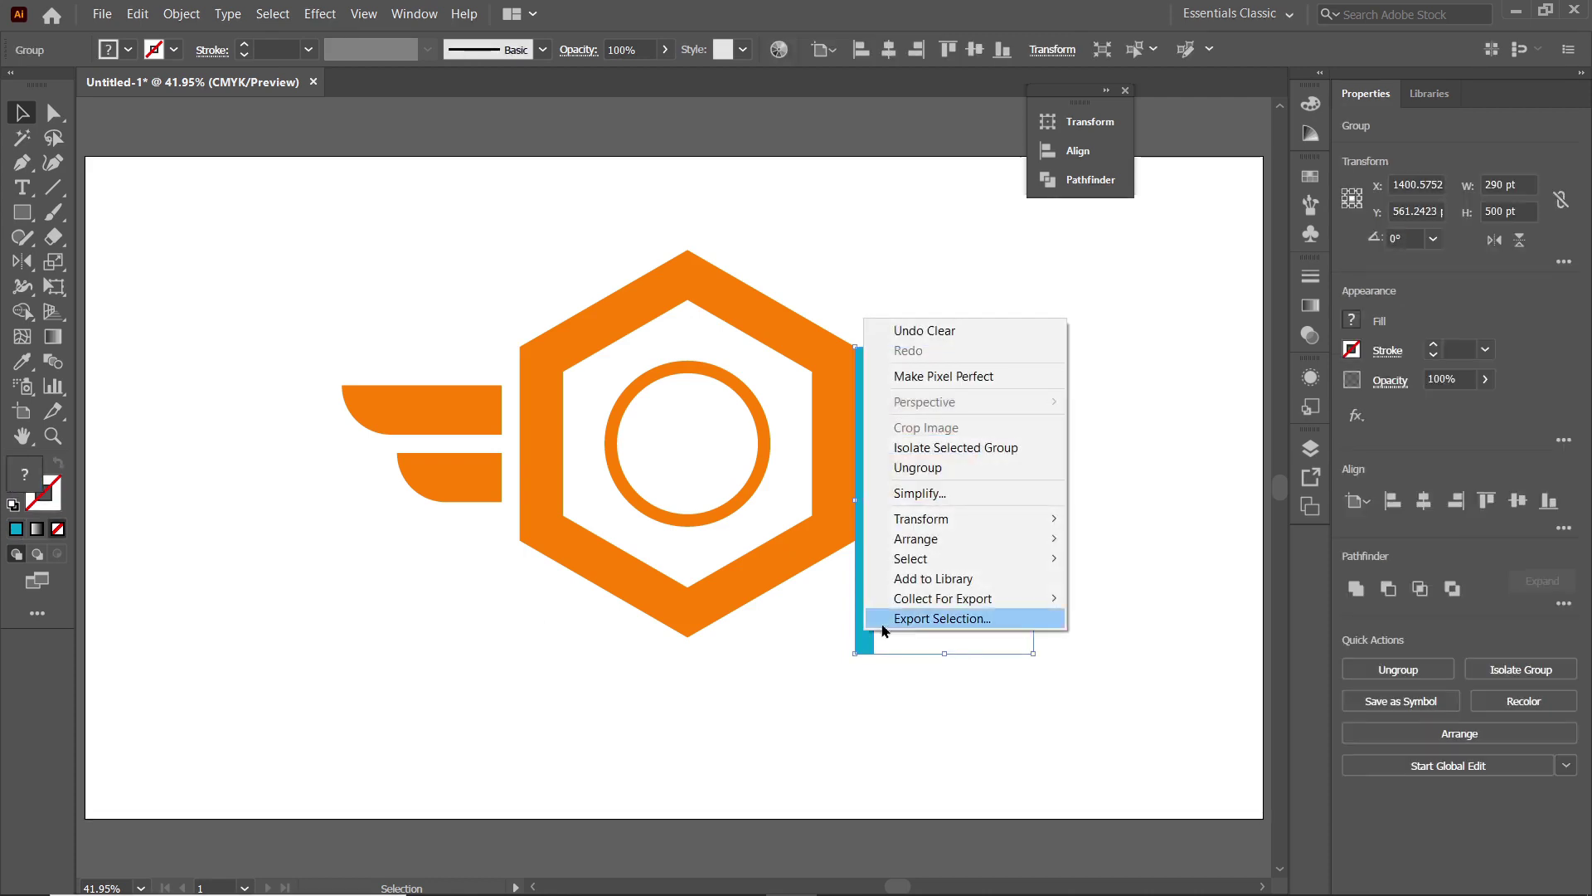
{"action": "left_click", "coordinate": [919, 468]}
{"action": "left_click", "coordinate": [957, 524]}
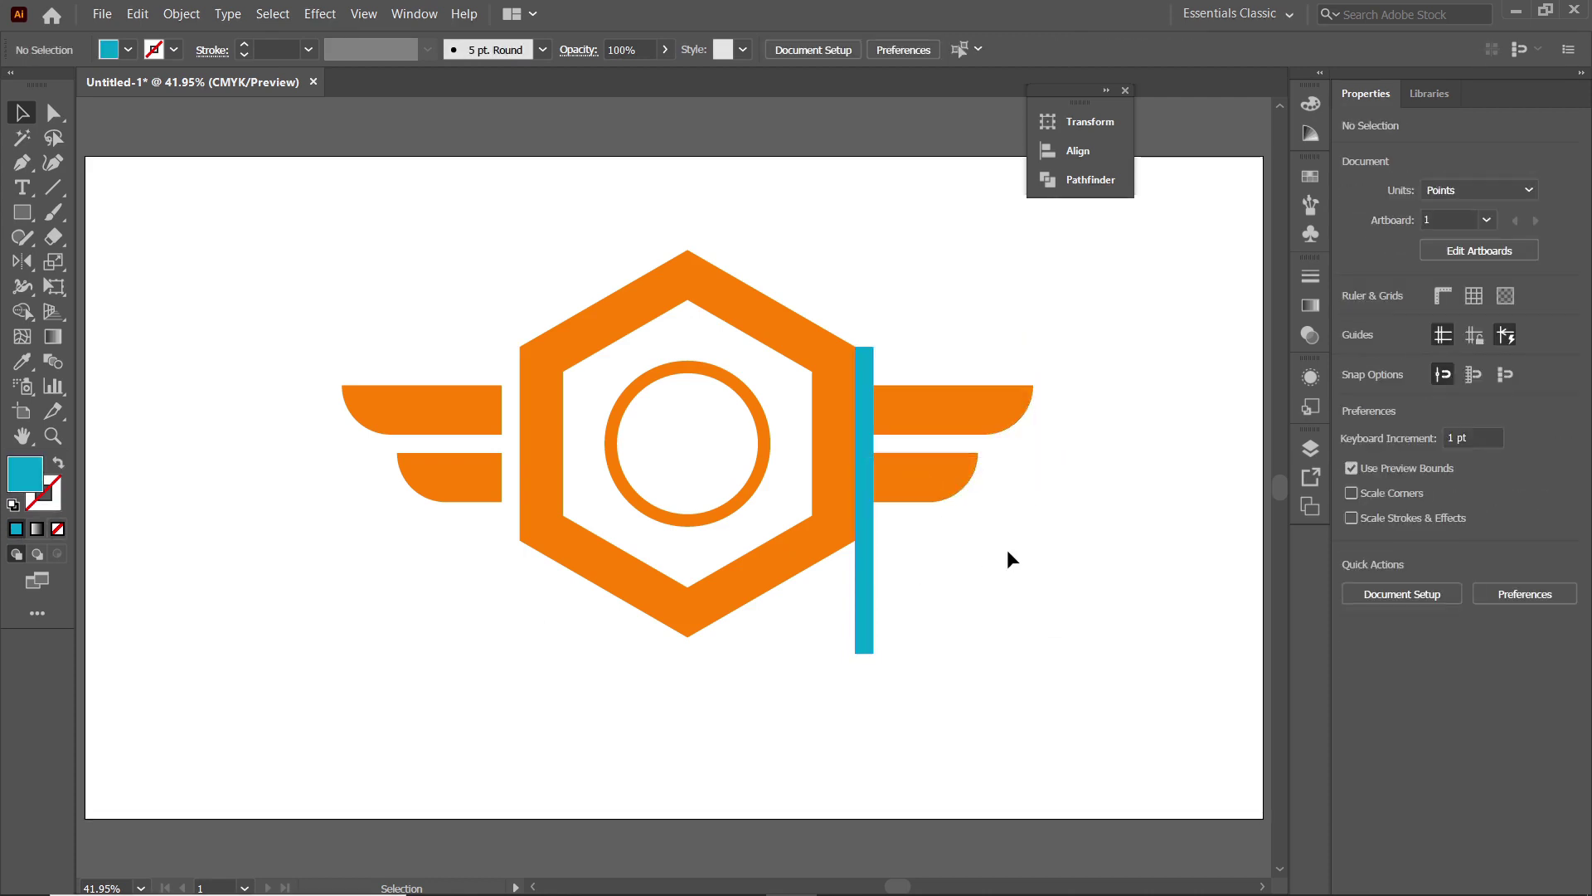
{"action": "left_click", "coordinate": [863, 594]}
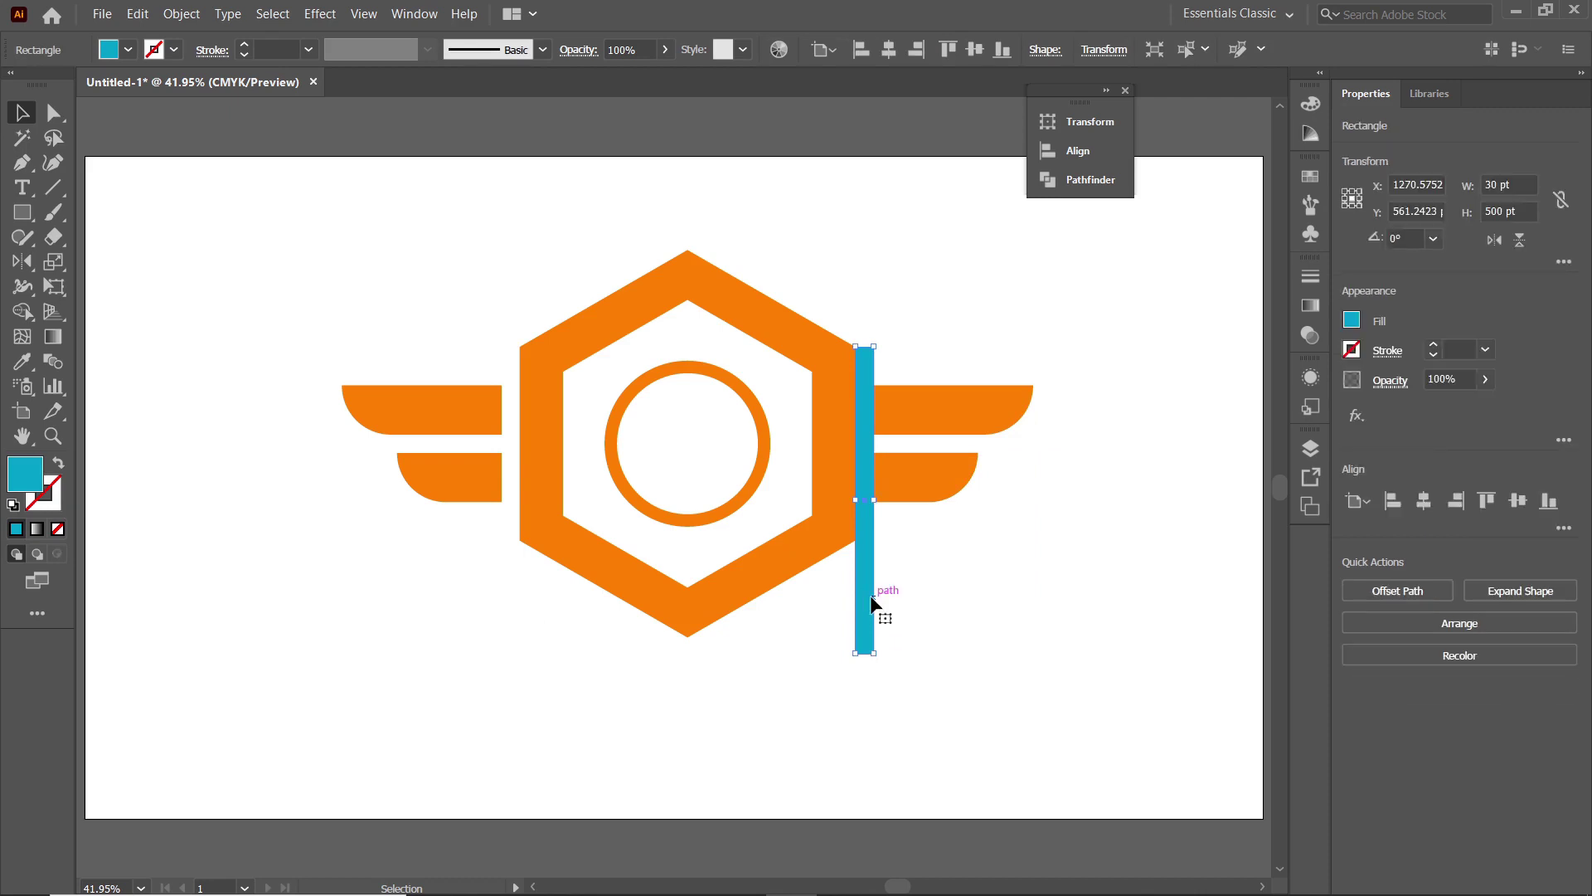
{"action": "key", "text": "Delete"}
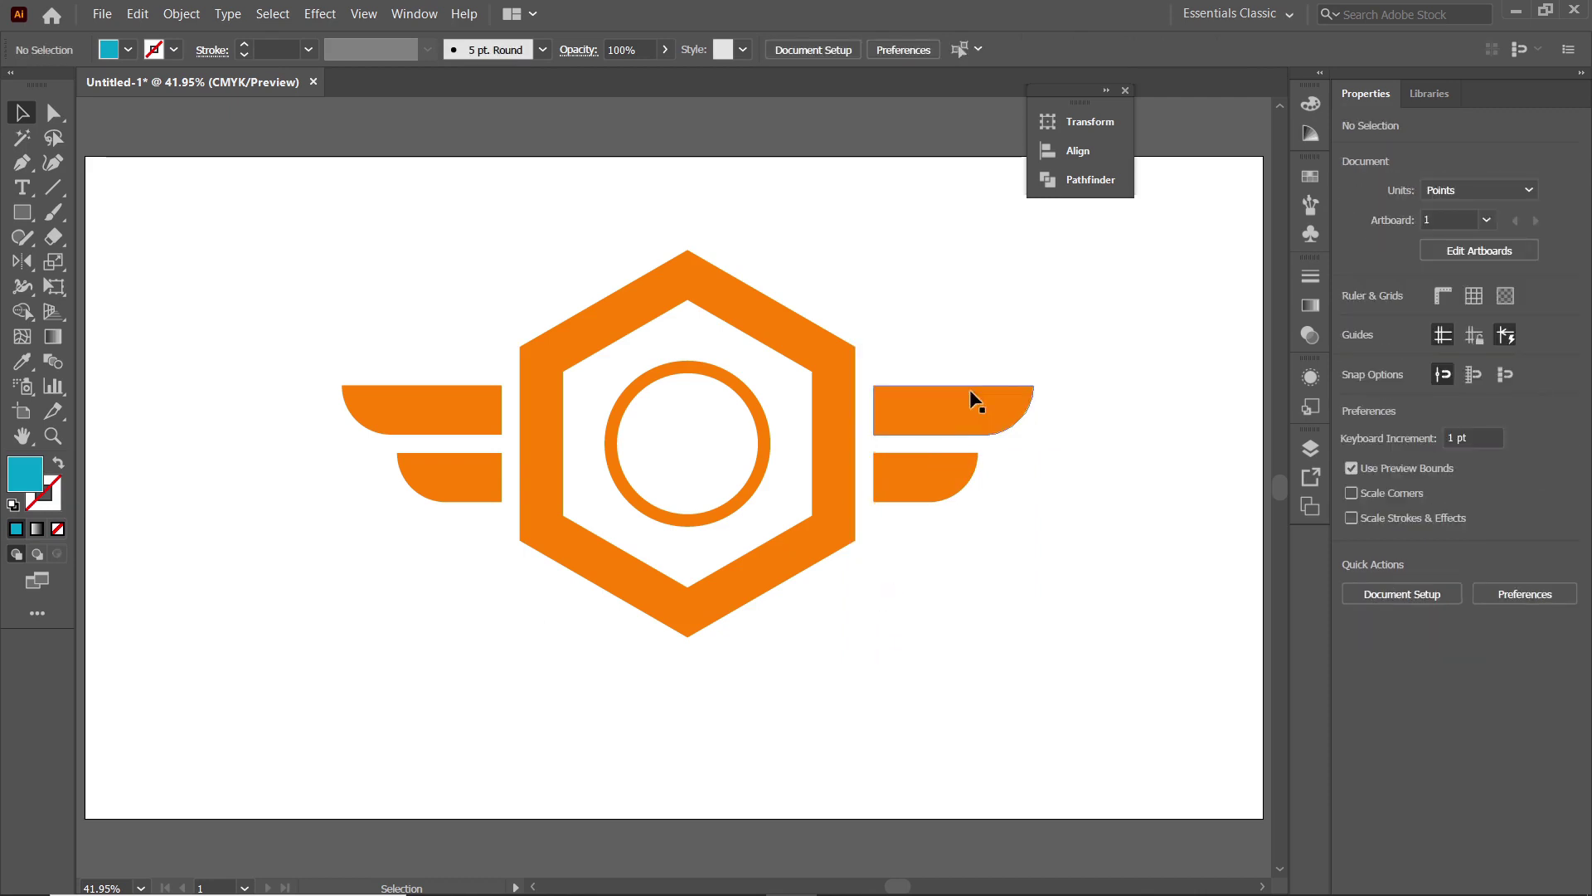
Combine the hexagon, ring and both wings with the Unite shape mode of Pathfinder
{"action": "left_click_drag", "start_coordinate": [1075, 241], "coordinate": [314, 709]}
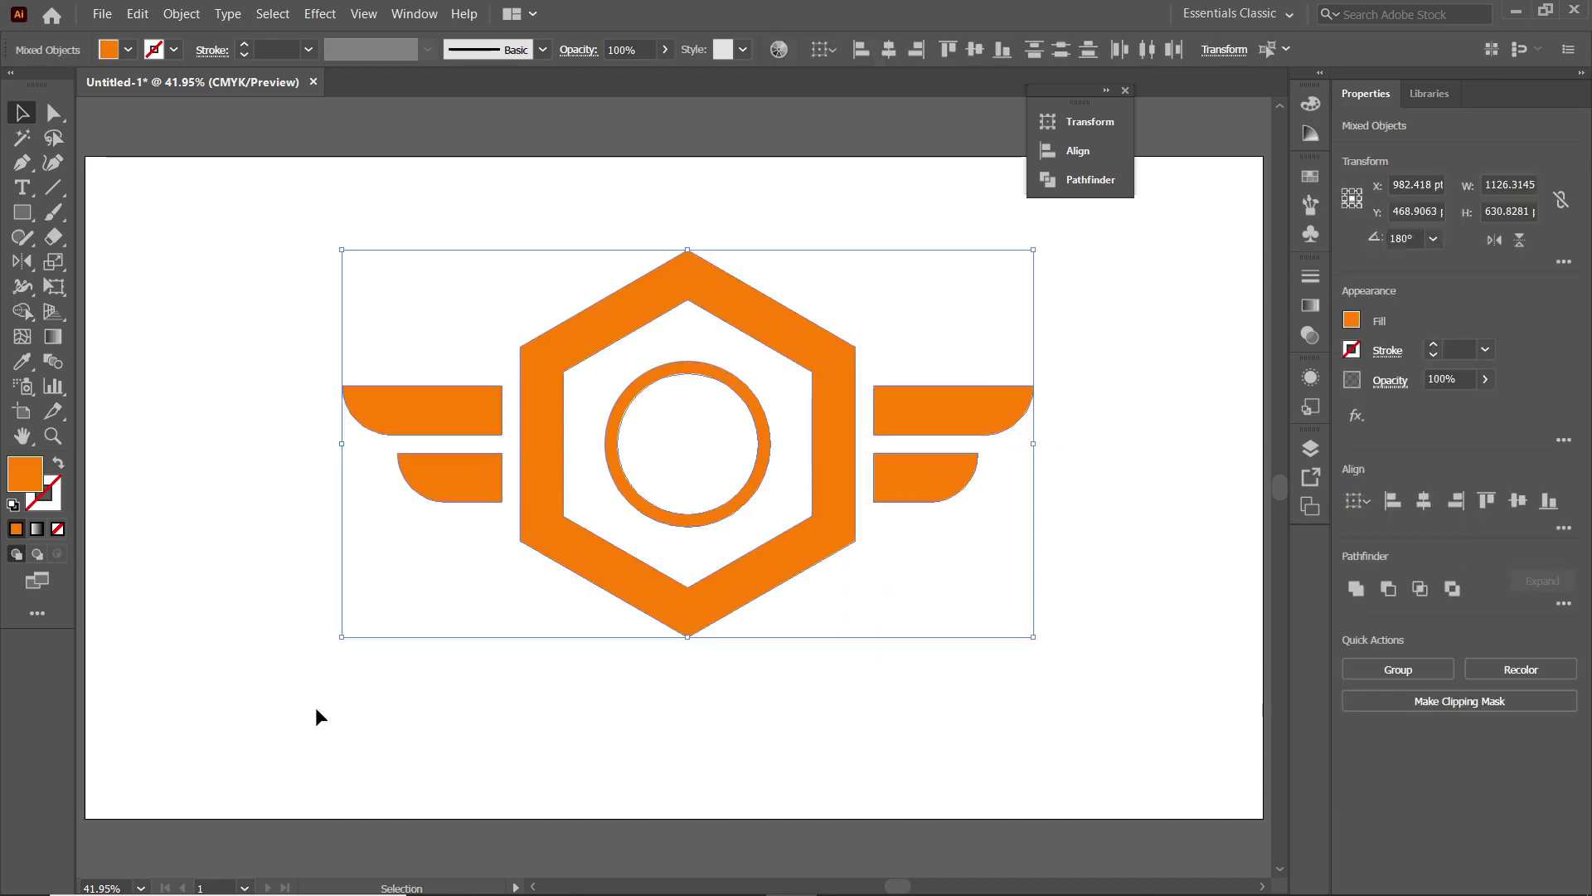
{"action": "left_click", "coordinate": [1080, 181]}
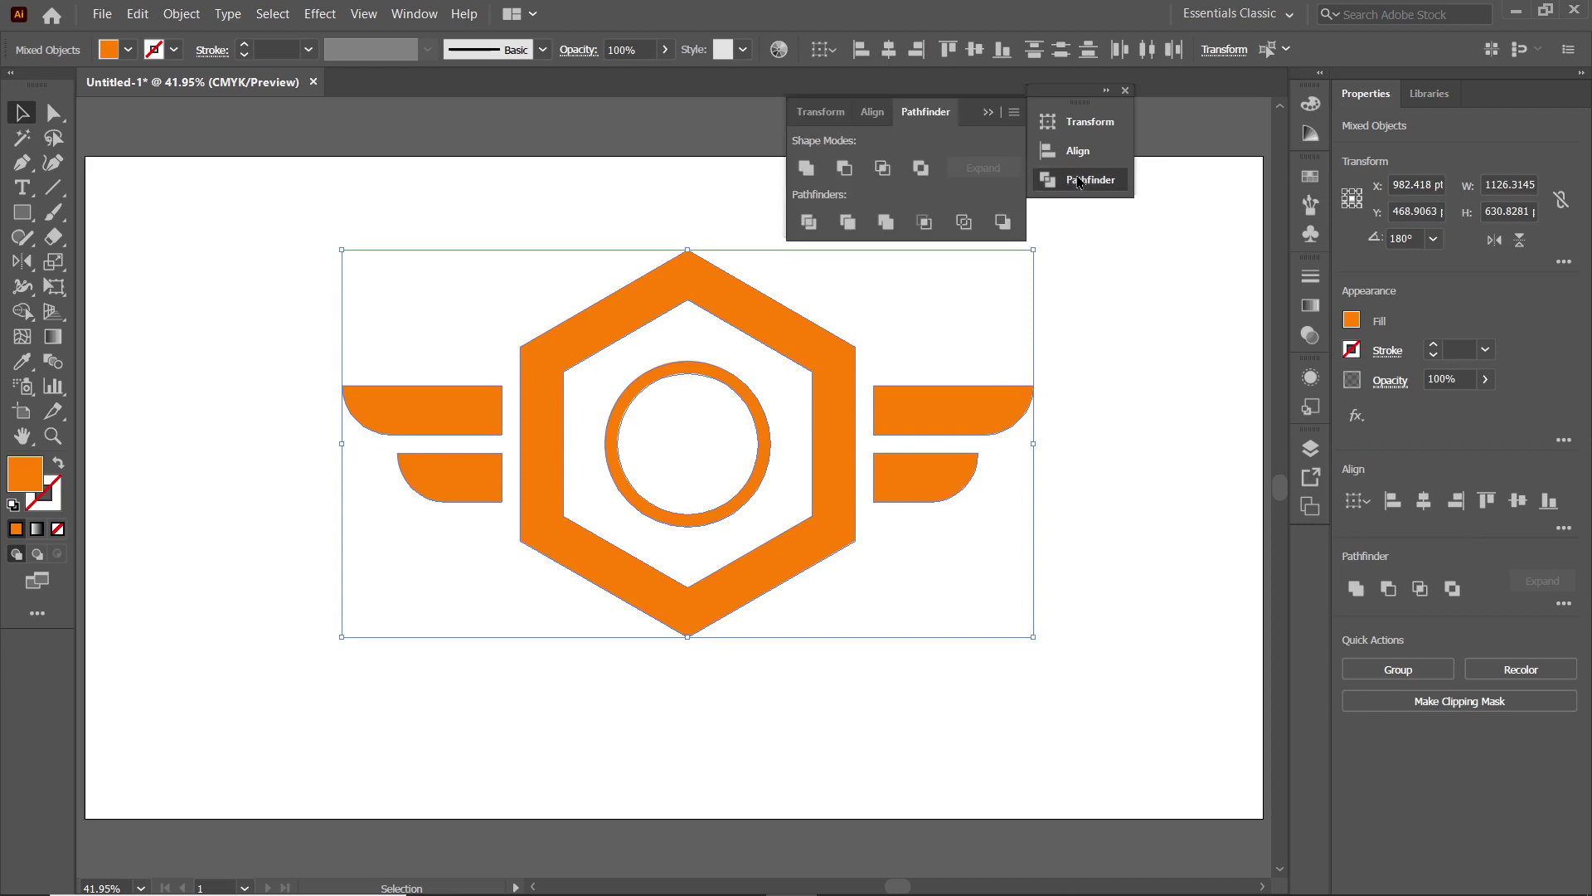
{"action": "left_click", "coordinate": [807, 169]}
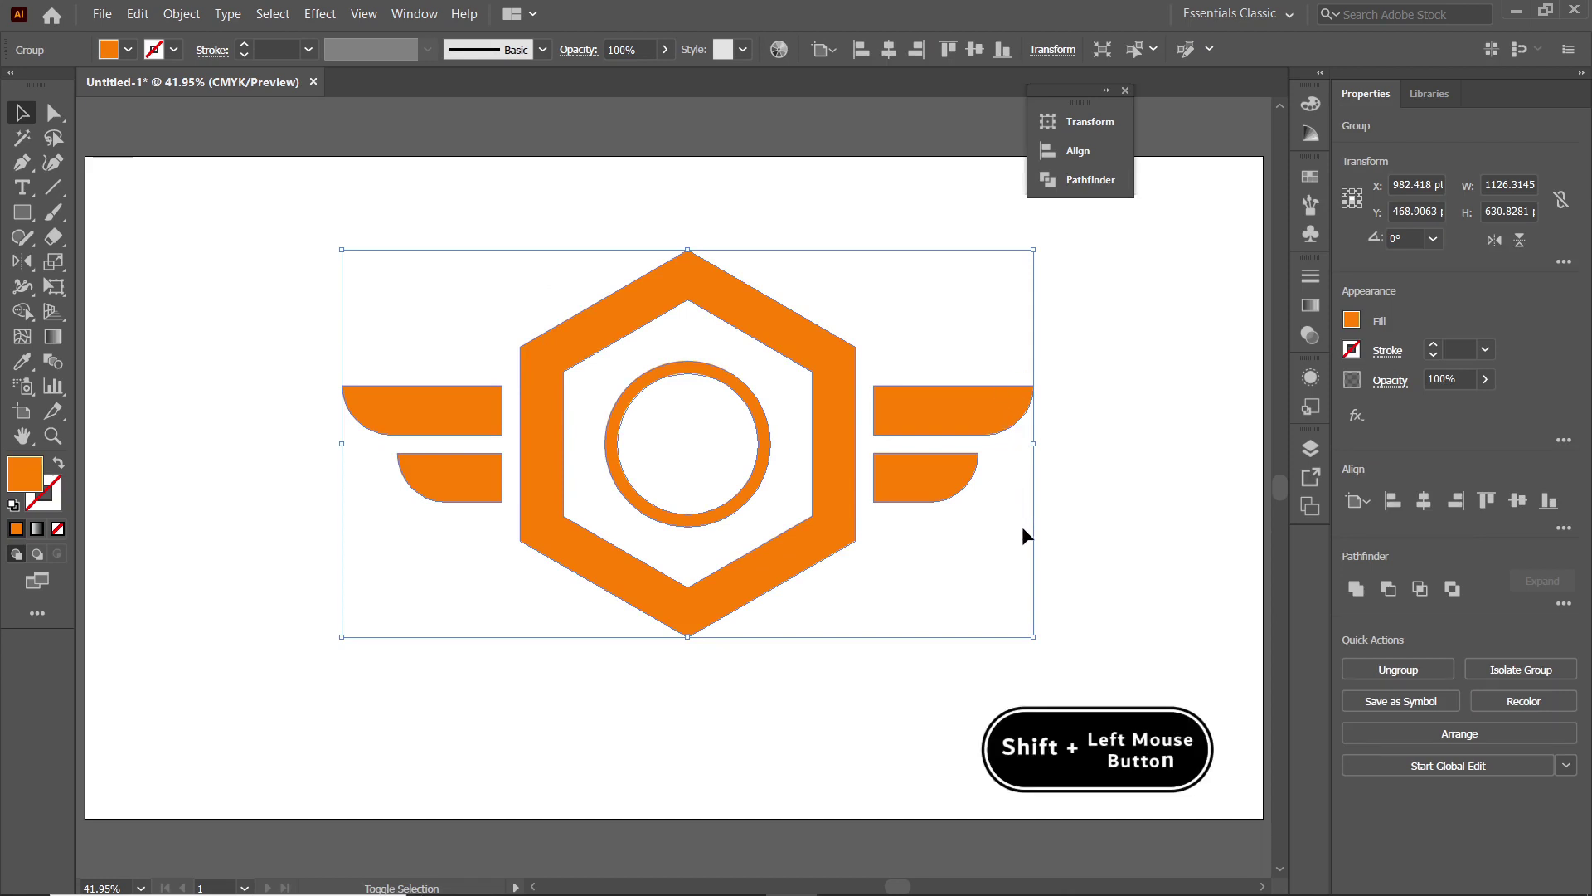
Scale the whole logo down proportionally to about 408 pt wide and centre it horizontally in the artboard's upper half
{"action": "left_click_drag", "start_coordinate": [1033, 638], "coordinate": [592, 394]}
{"action": "left_click_drag", "start_coordinate": [493, 377], "coordinate": [701, 448]}
Add the text "WINGNUT" below the logo
{"action": "left_click", "coordinate": [24, 187]}
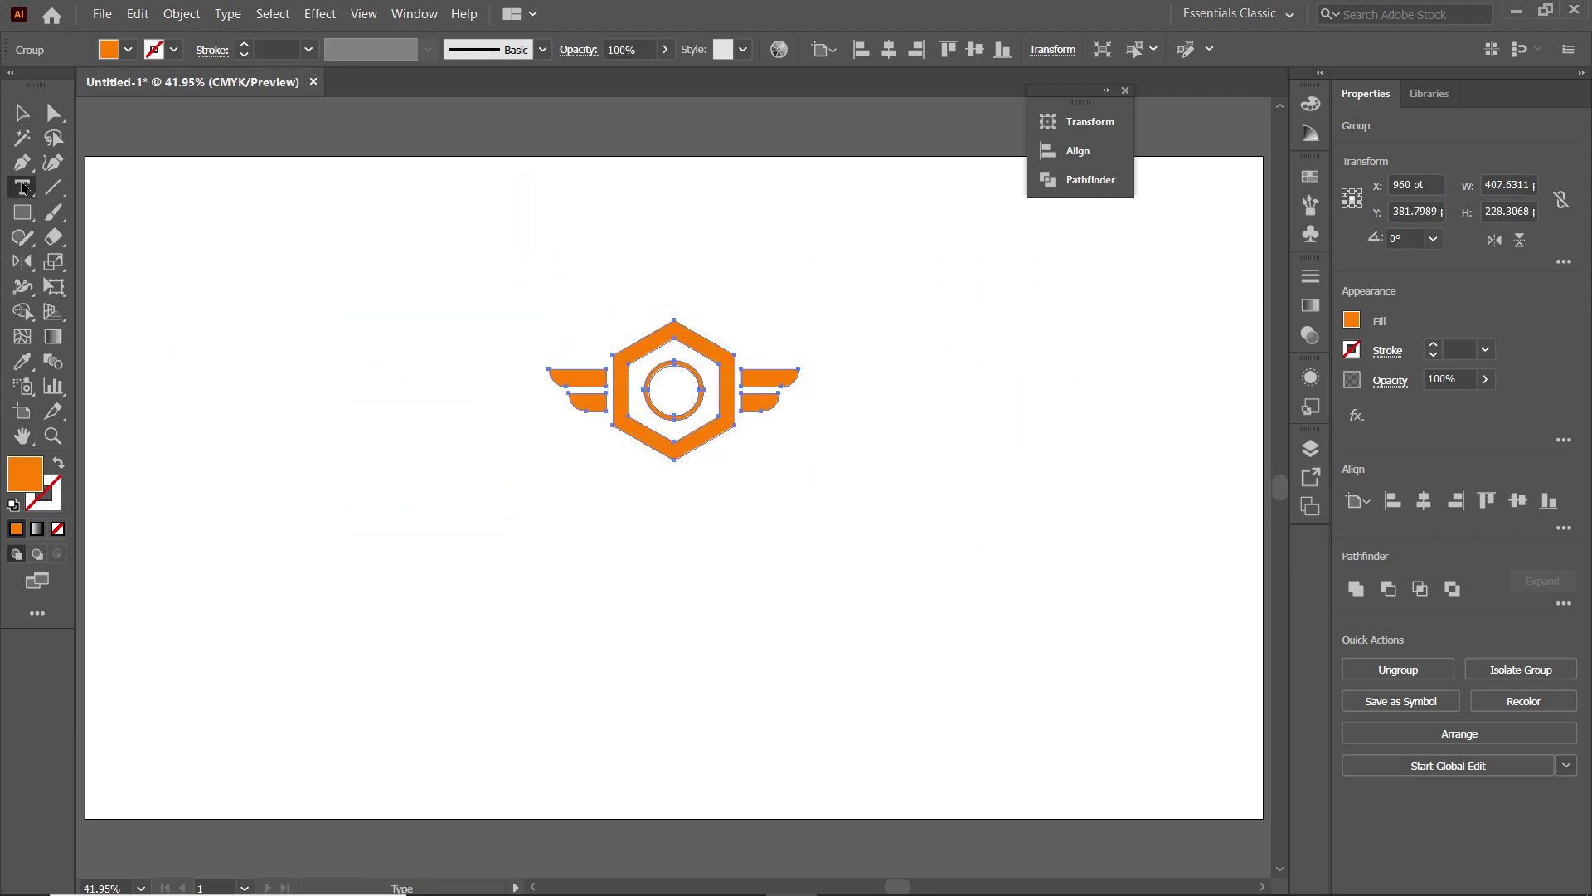
{"action": "left_click", "coordinate": [536, 558]}
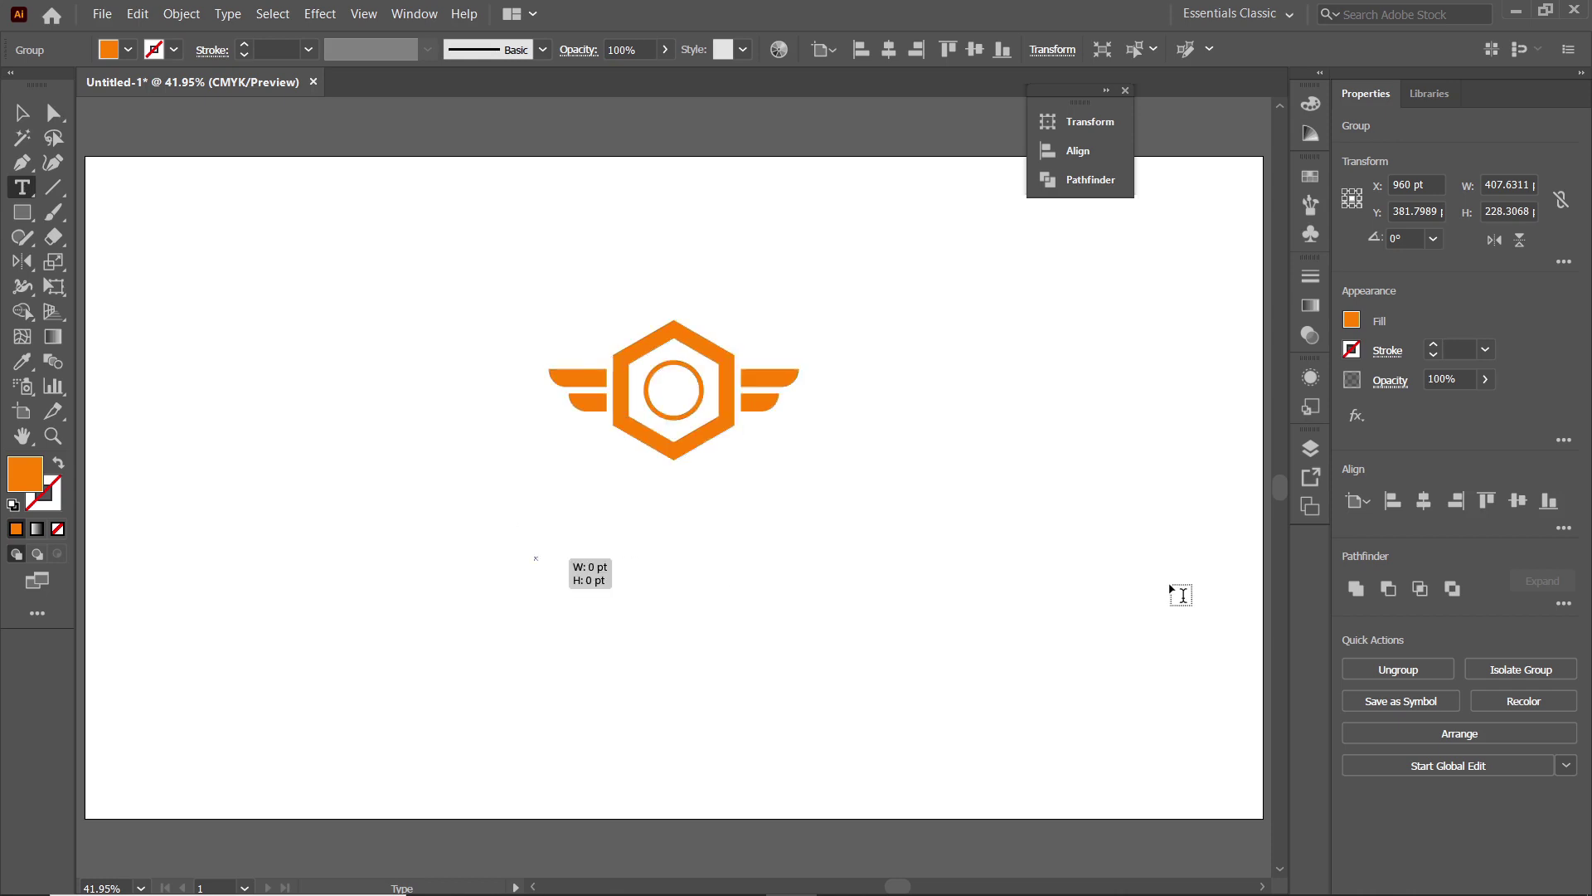
{"action": "type", "text": "WINGNUT"}
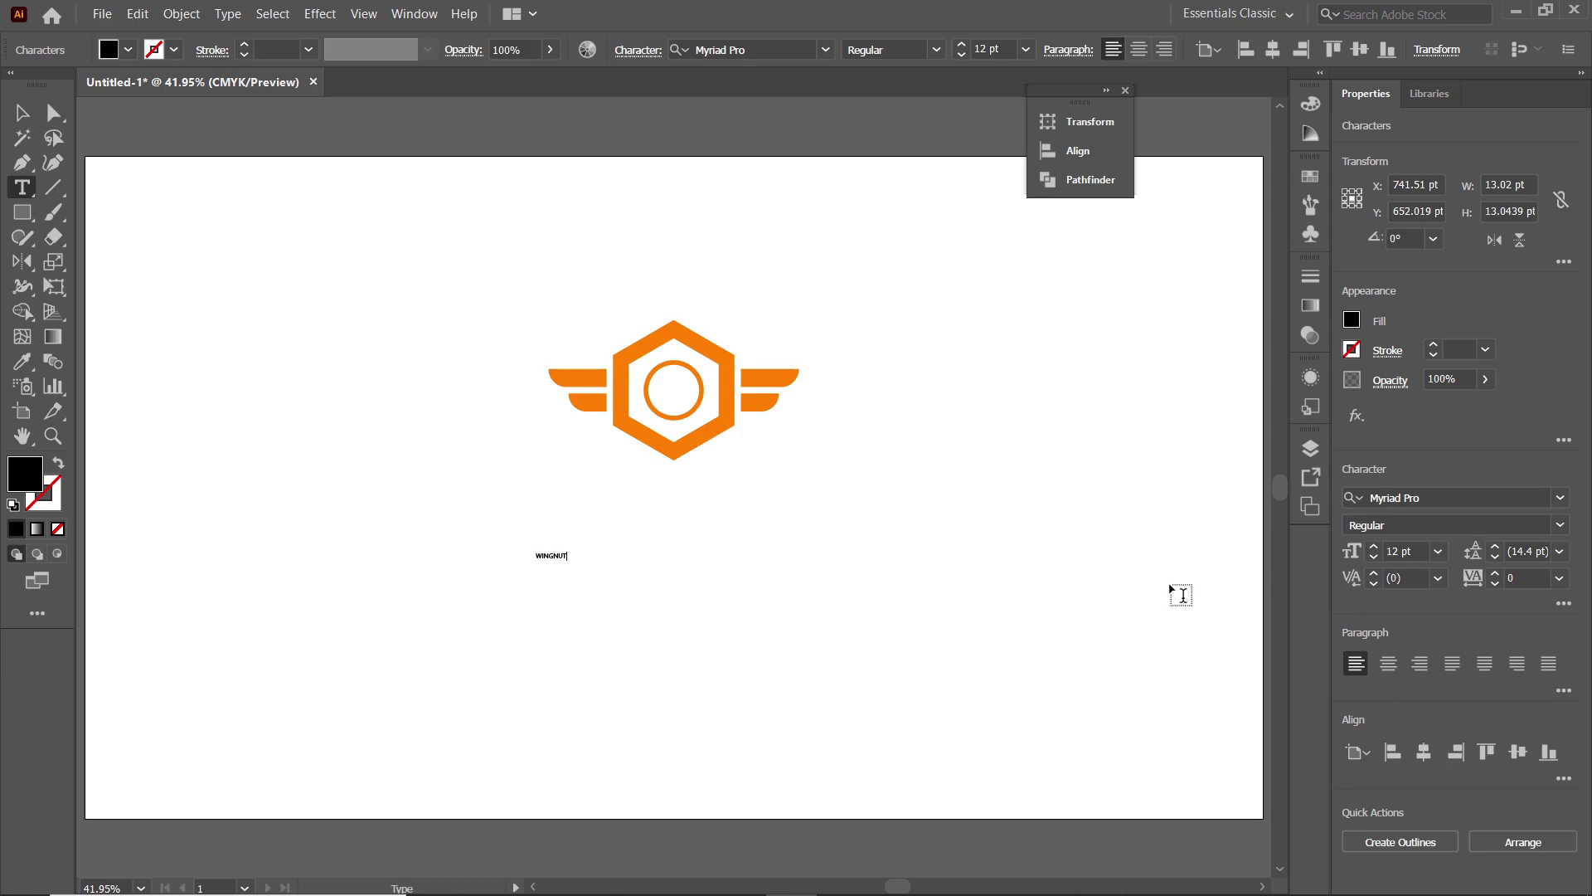
Scale the WINGNUT text up proportionally to about 495 pt wide, a font size of about 118 pt
{"action": "key", "text": "Escape"}
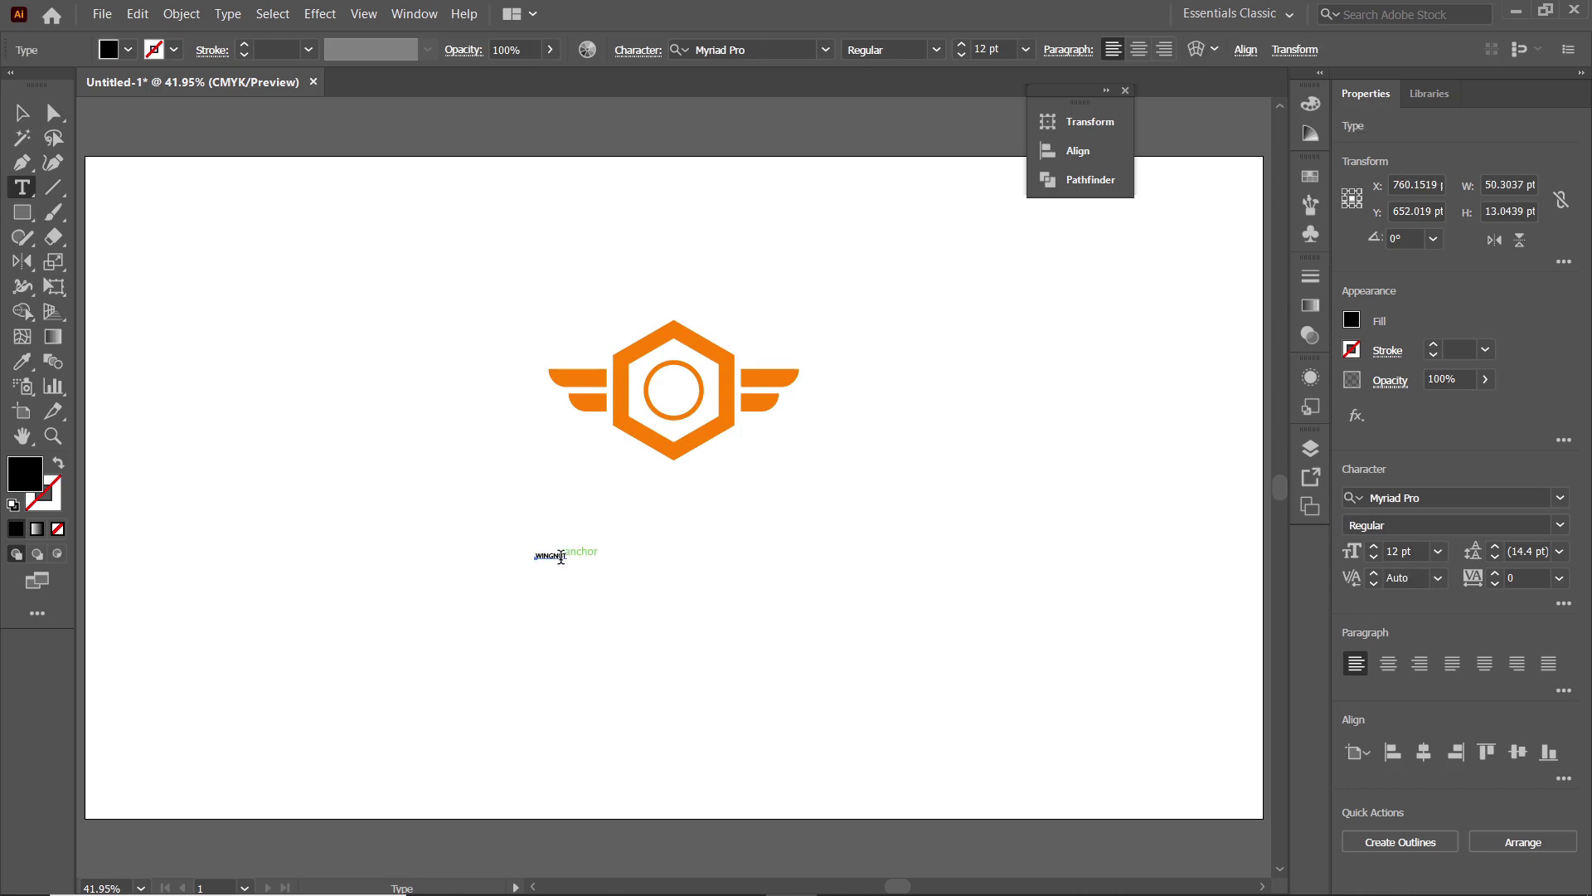
{"action": "left_click", "coordinate": [21, 112]}
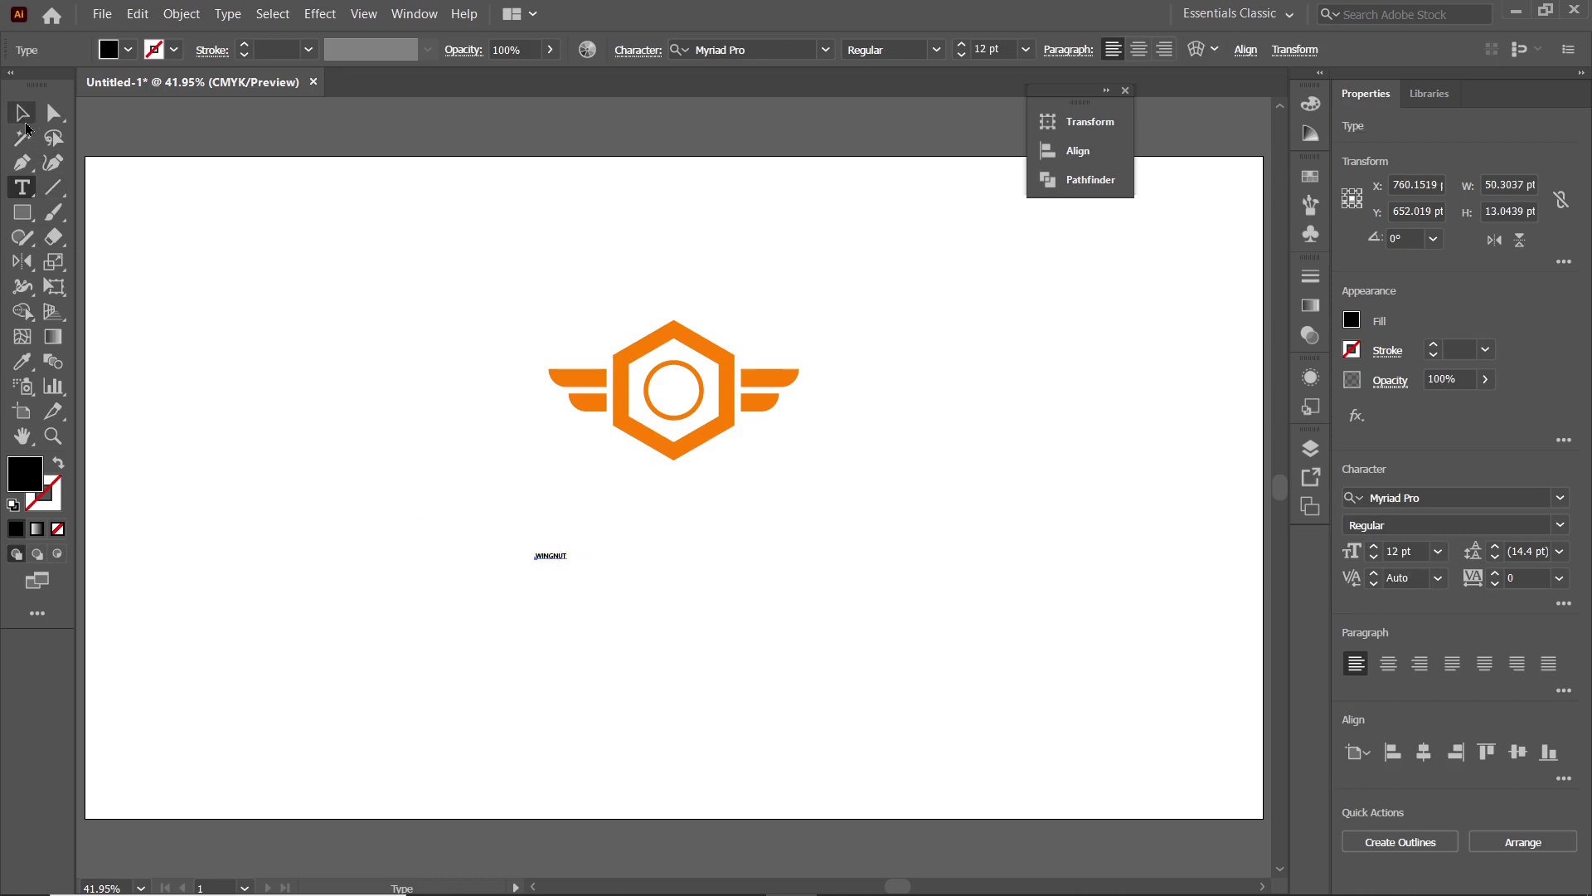
{"action": "left_click", "coordinate": [595, 587], "text": "shift"}
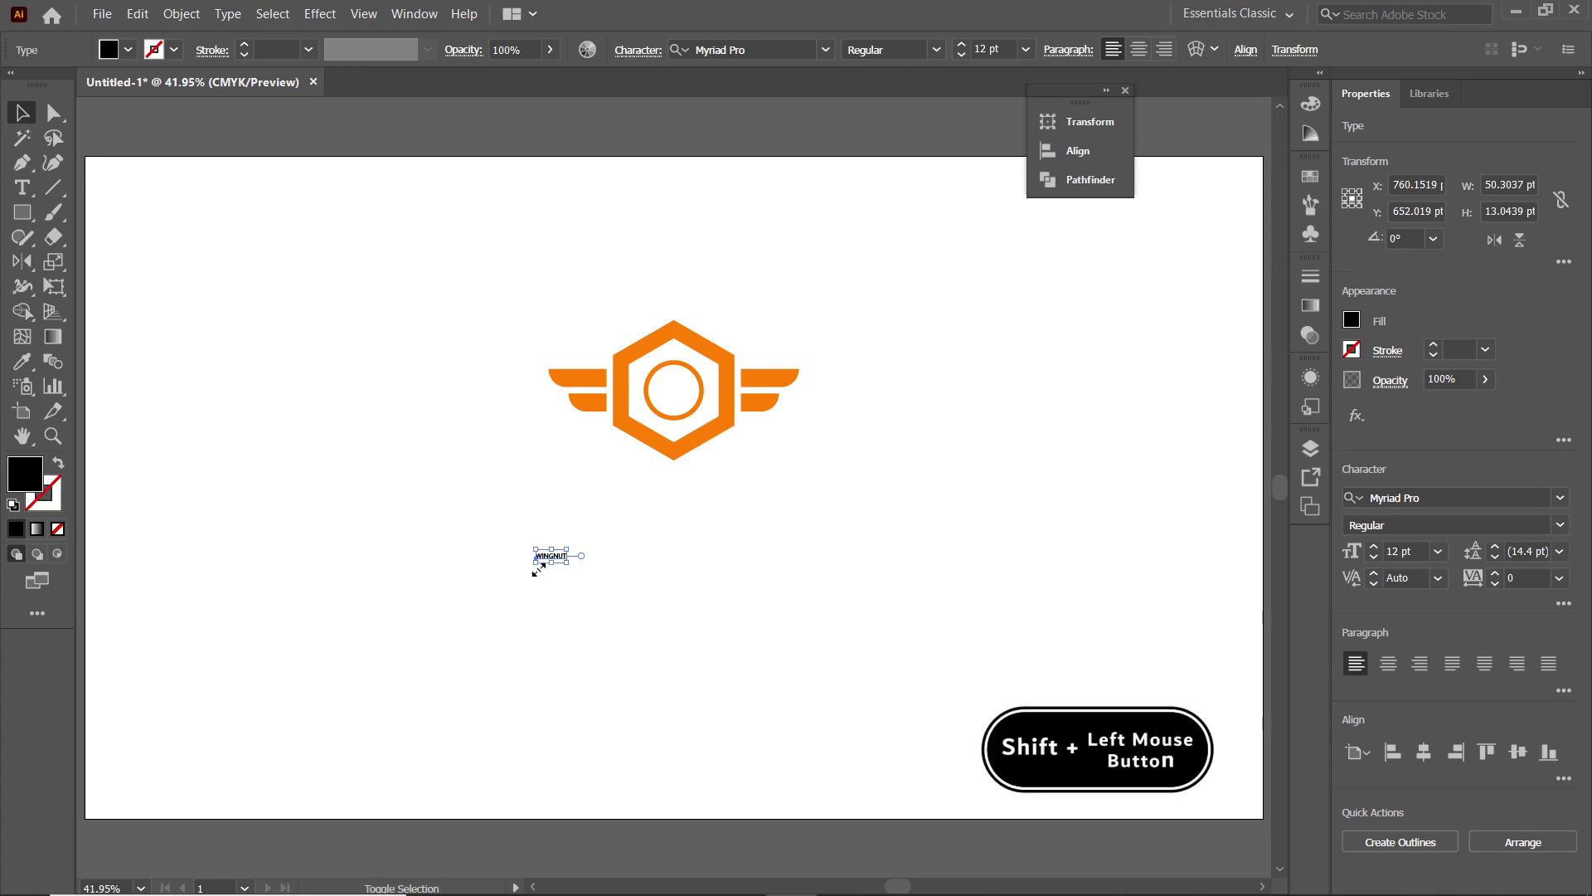
{"action": "left_click_drag", "start_coordinate": [535, 567], "coordinate": [249, 681]}
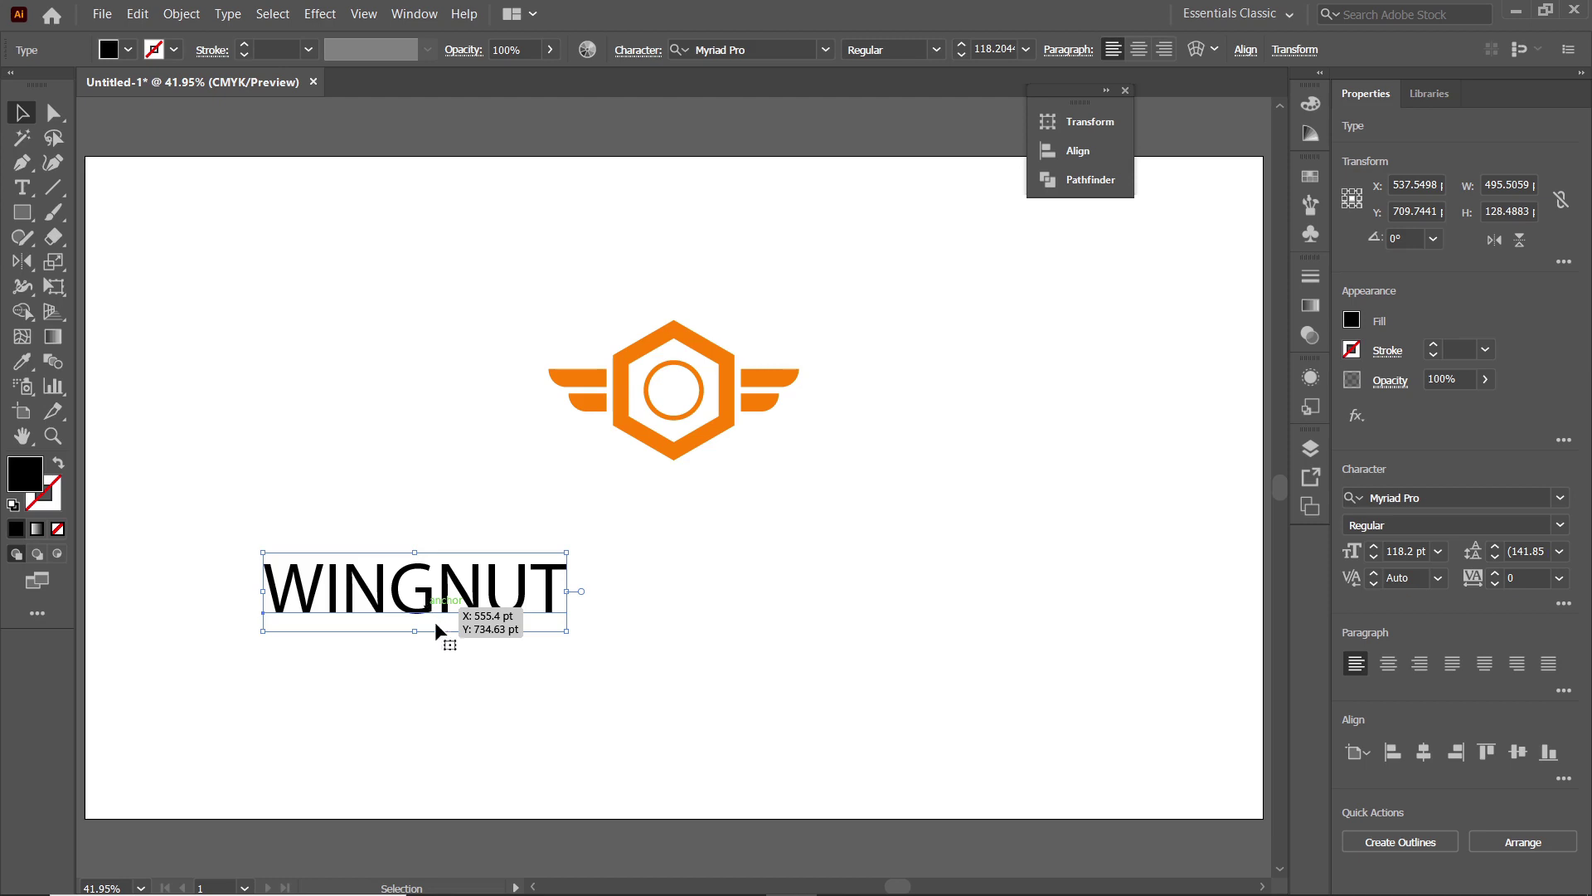
Set the WINGNUT text in Gotham Bold and move it directly beneath the winged hexagon
{"action": "left_click", "coordinate": [757, 46]}
{"action": "type", "text": "G"}
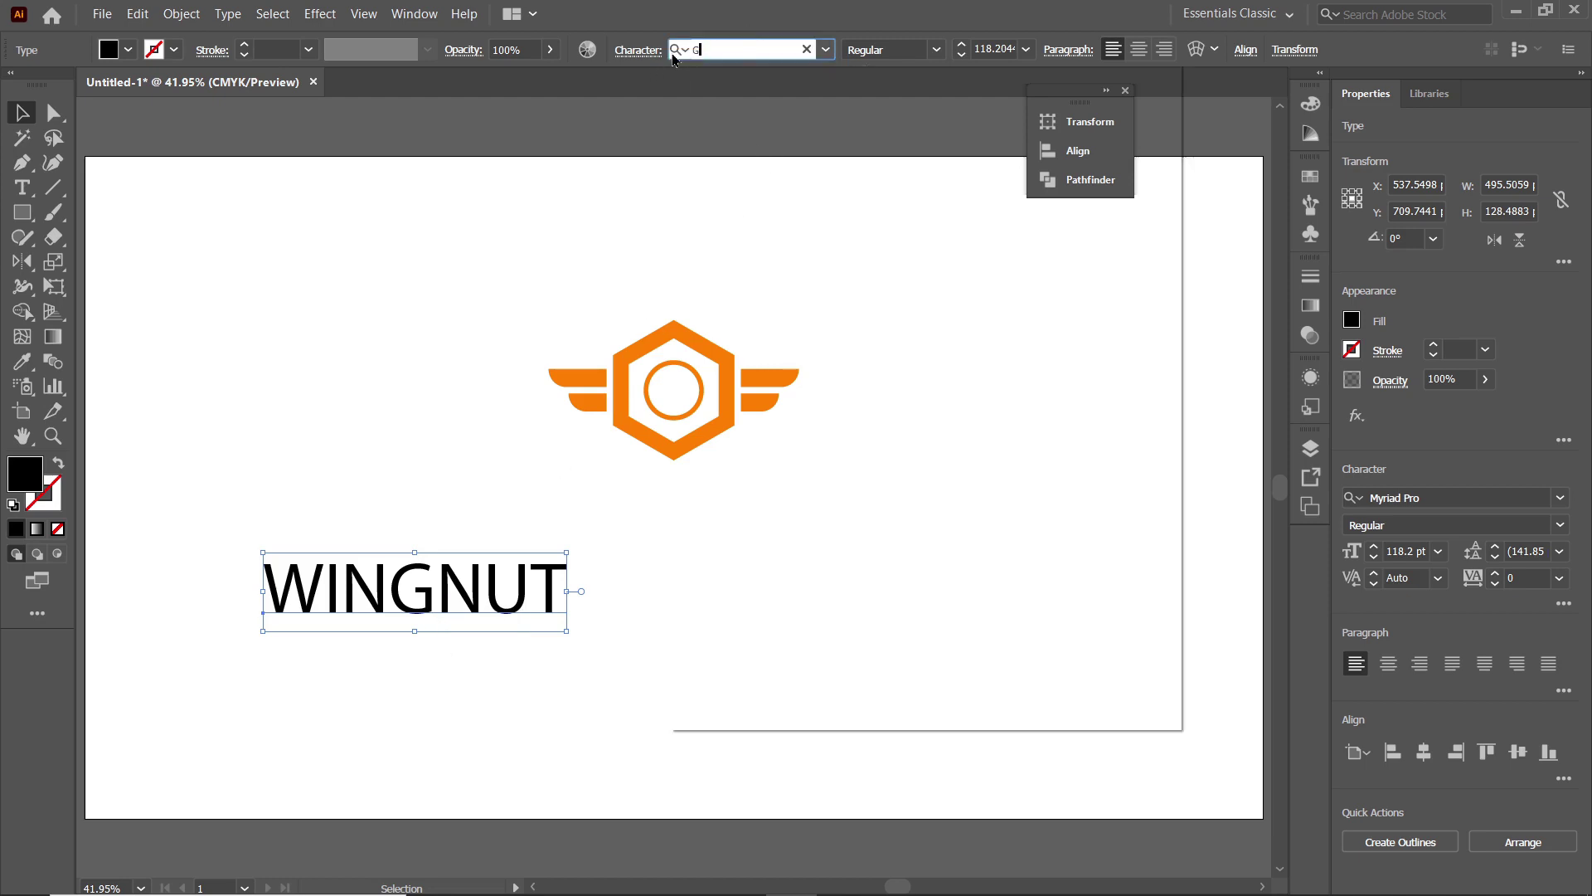
{"action": "type", "text": "OTHAM"}
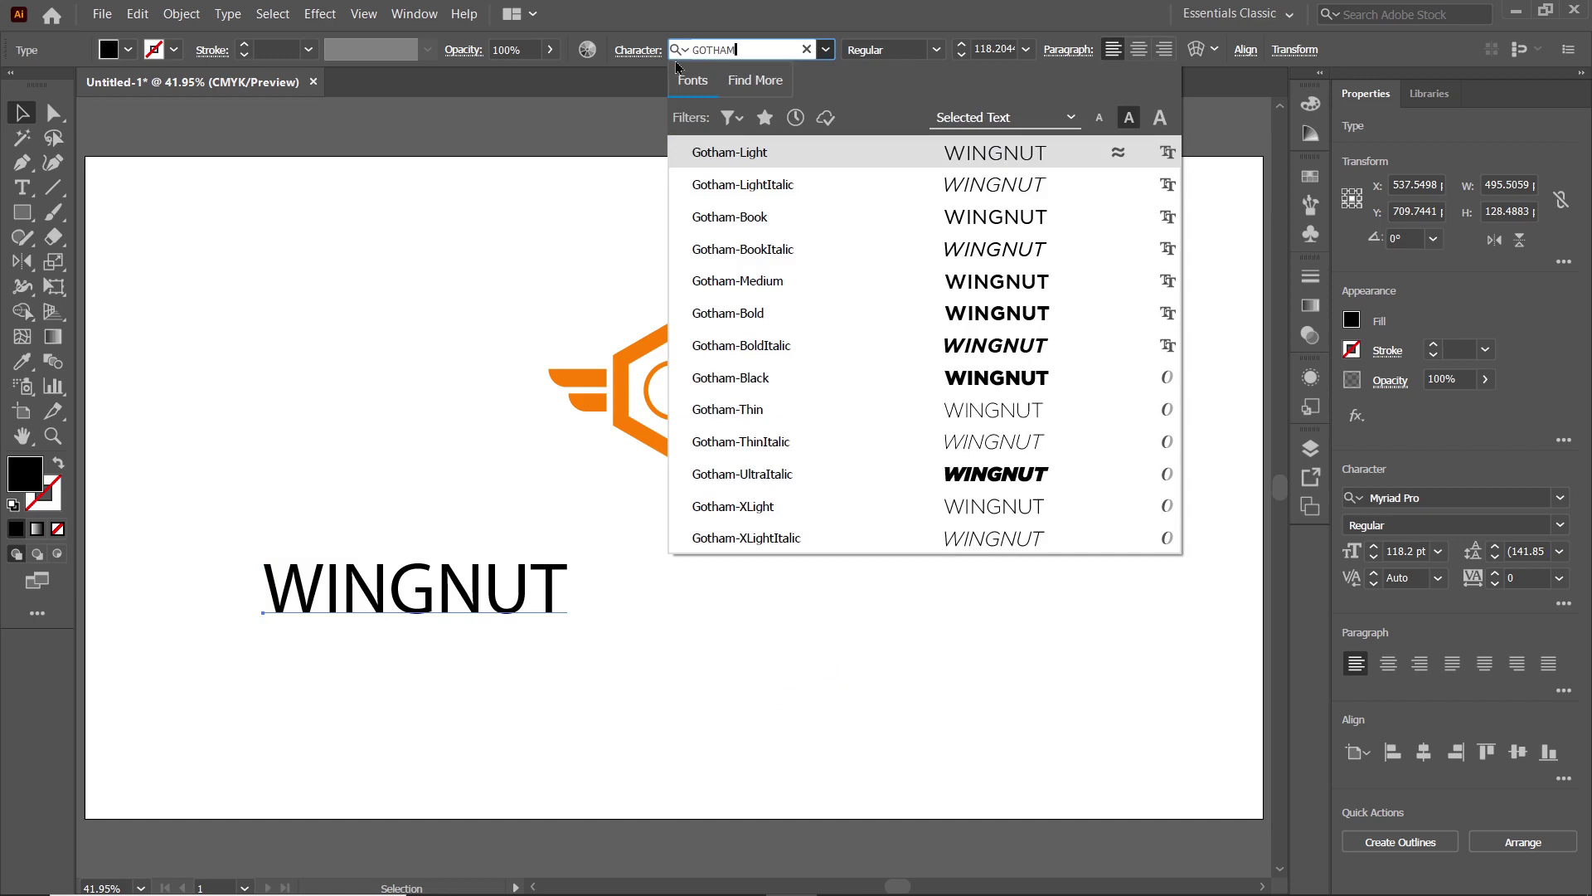
{"action": "left_click", "coordinate": [764, 316]}
{"action": "left_click_drag", "start_coordinate": [502, 580], "coordinate": [735, 496]}
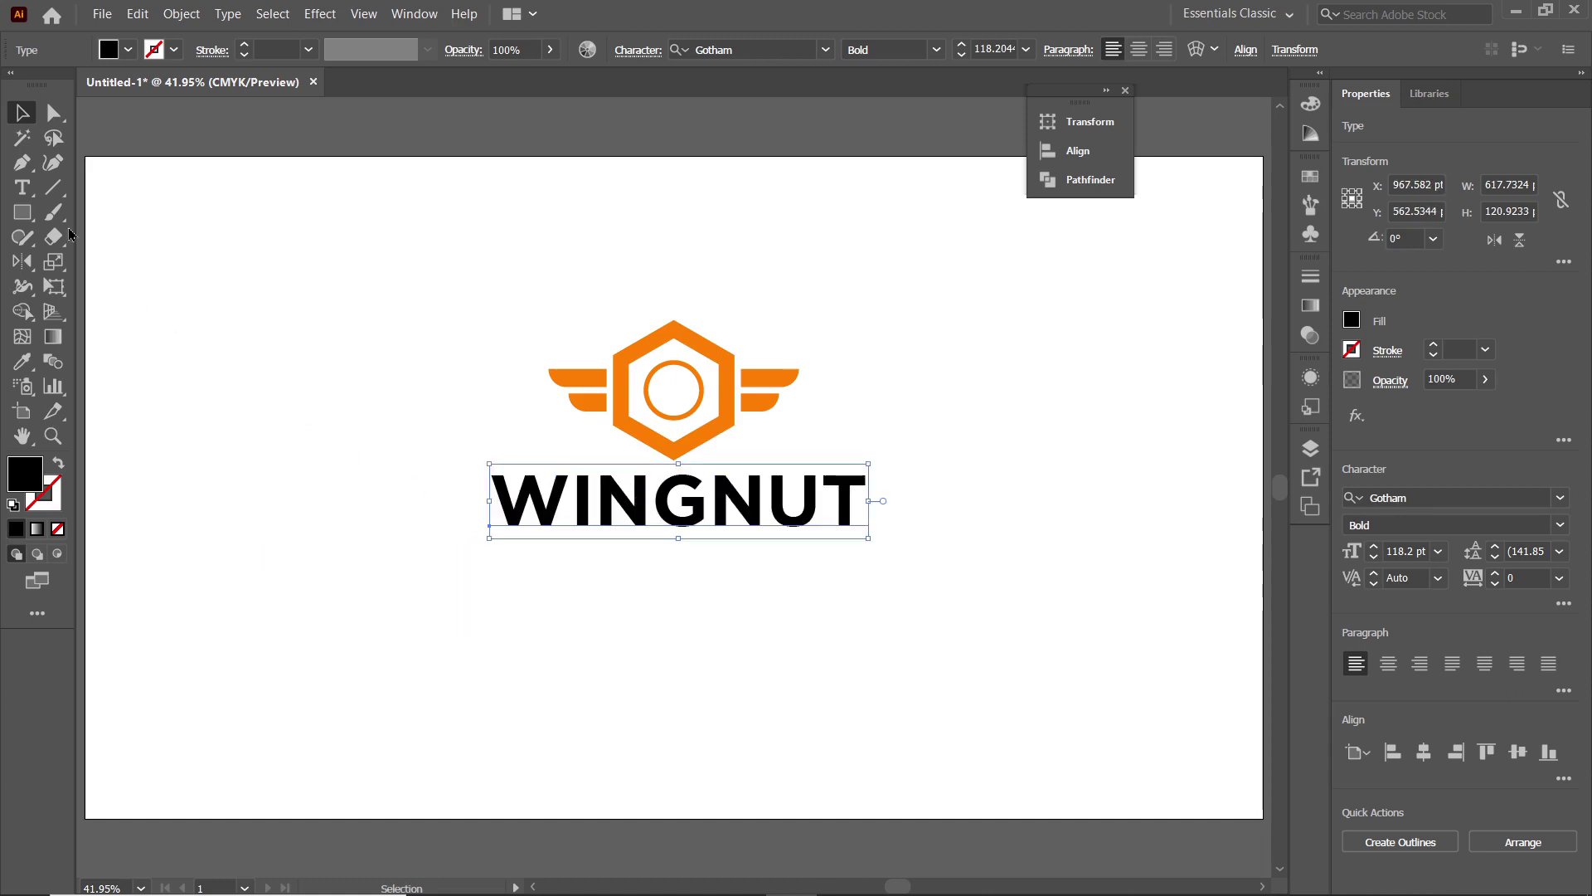
Add the text "WEBSITES" at 72 pt in the empty area below WINGNUT
{"action": "left_click", "coordinate": [23, 187]}
{"action": "left_click_drag", "start_coordinate": [661, 691], "coordinate": [661, 691]}
{"action": "type", "text": "WEBSITES"}
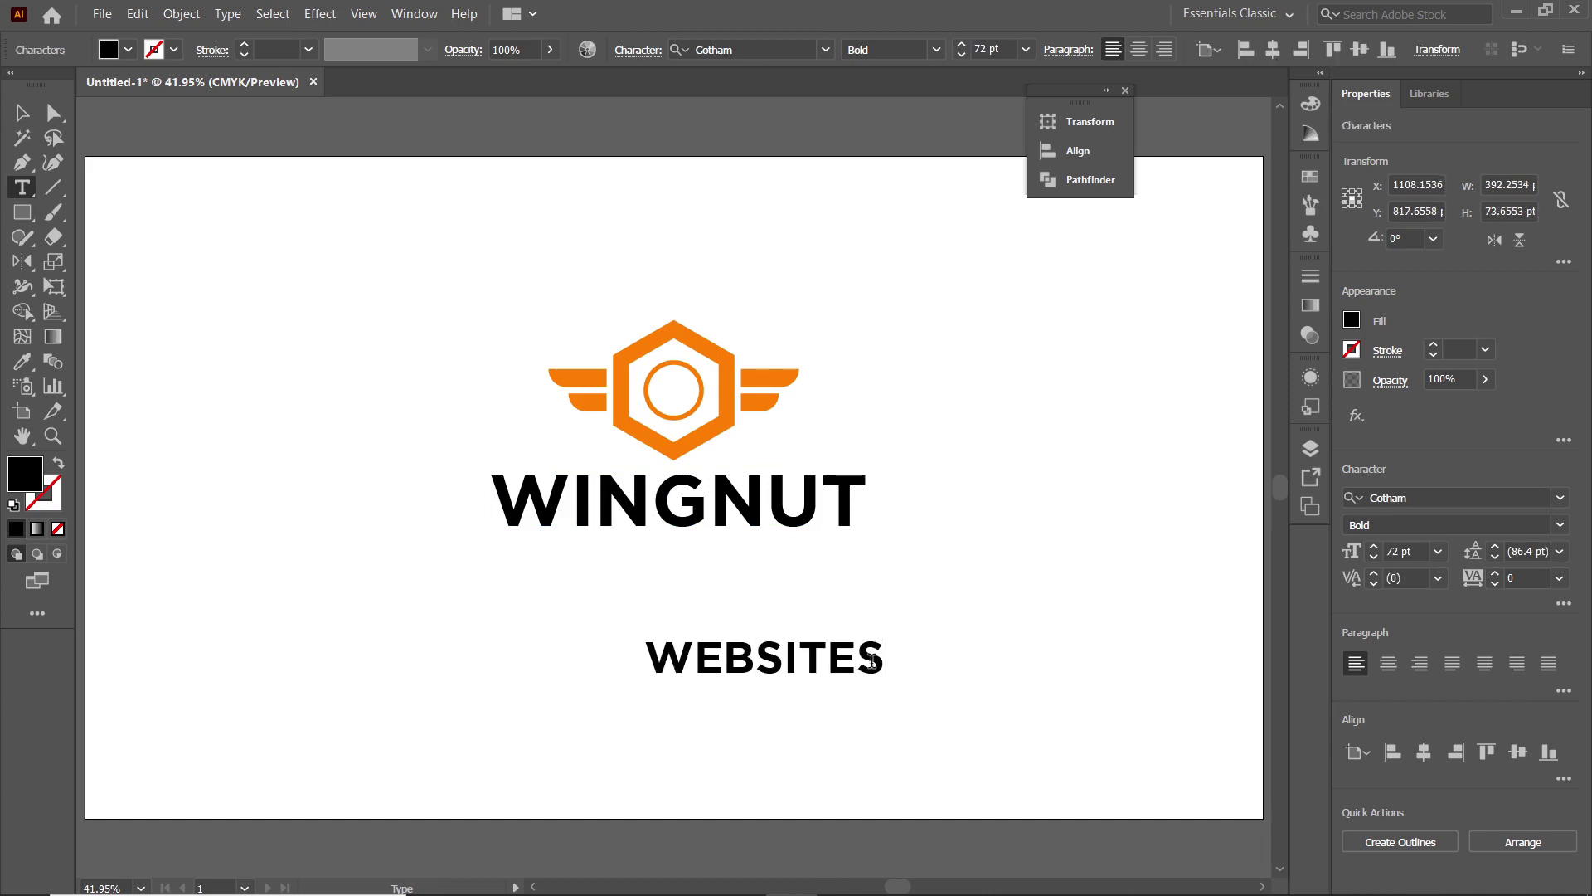
Change the WEBSITES text to the Book weight and move it directly beneath WINGNUT, roughly centred
{"action": "left_click_drag", "start_coordinate": [884, 661], "coordinate": [578, 657]}
{"action": "left_click", "coordinate": [936, 51]}
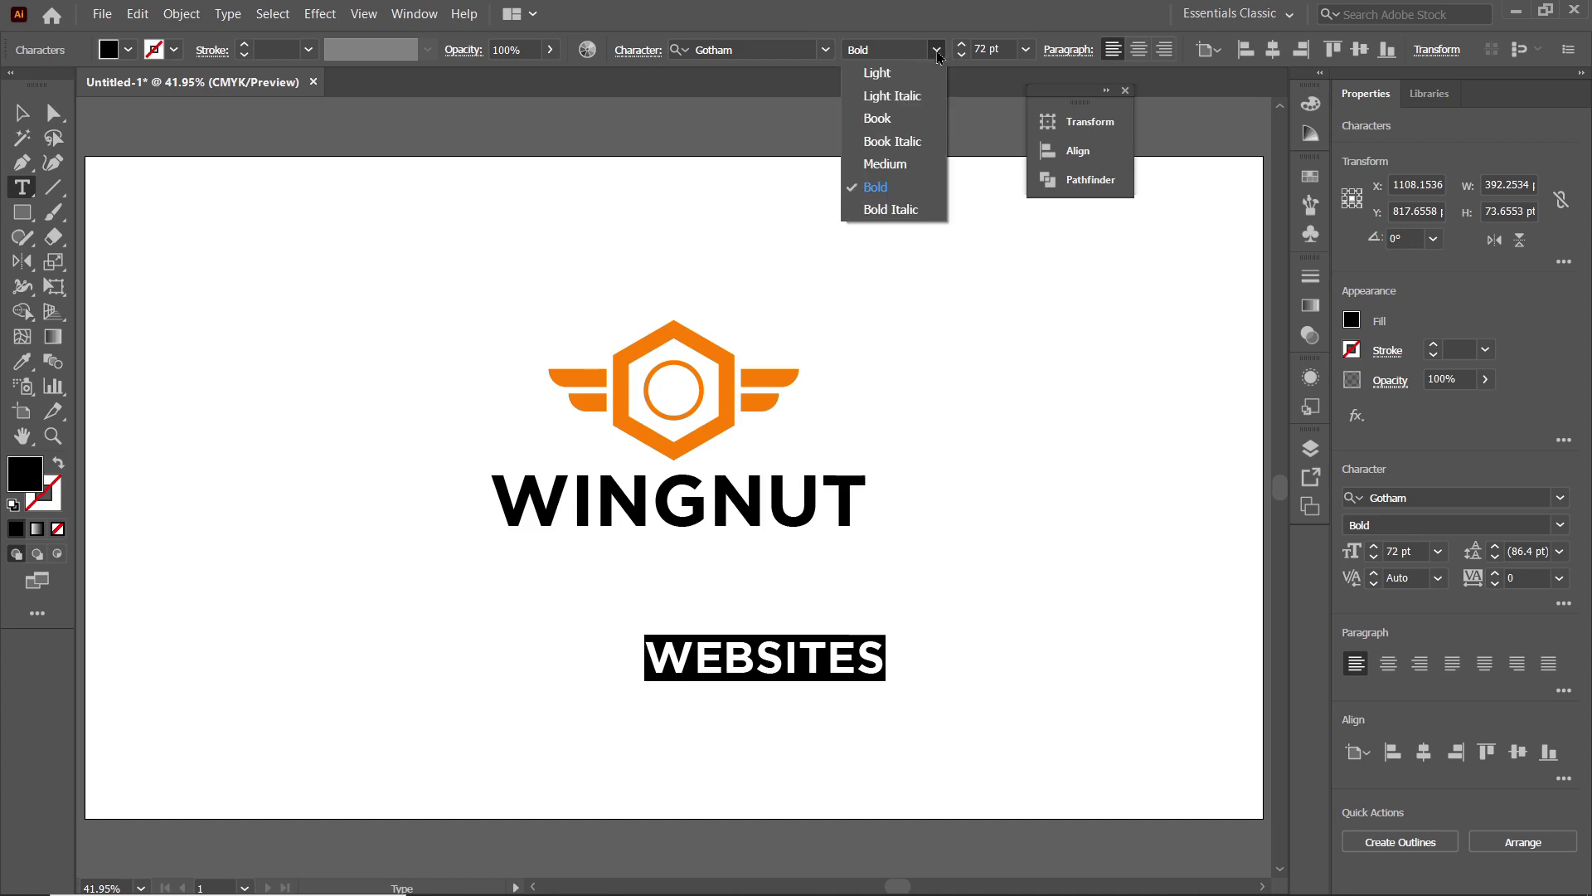
{"action": "left_click", "coordinate": [870, 124]}
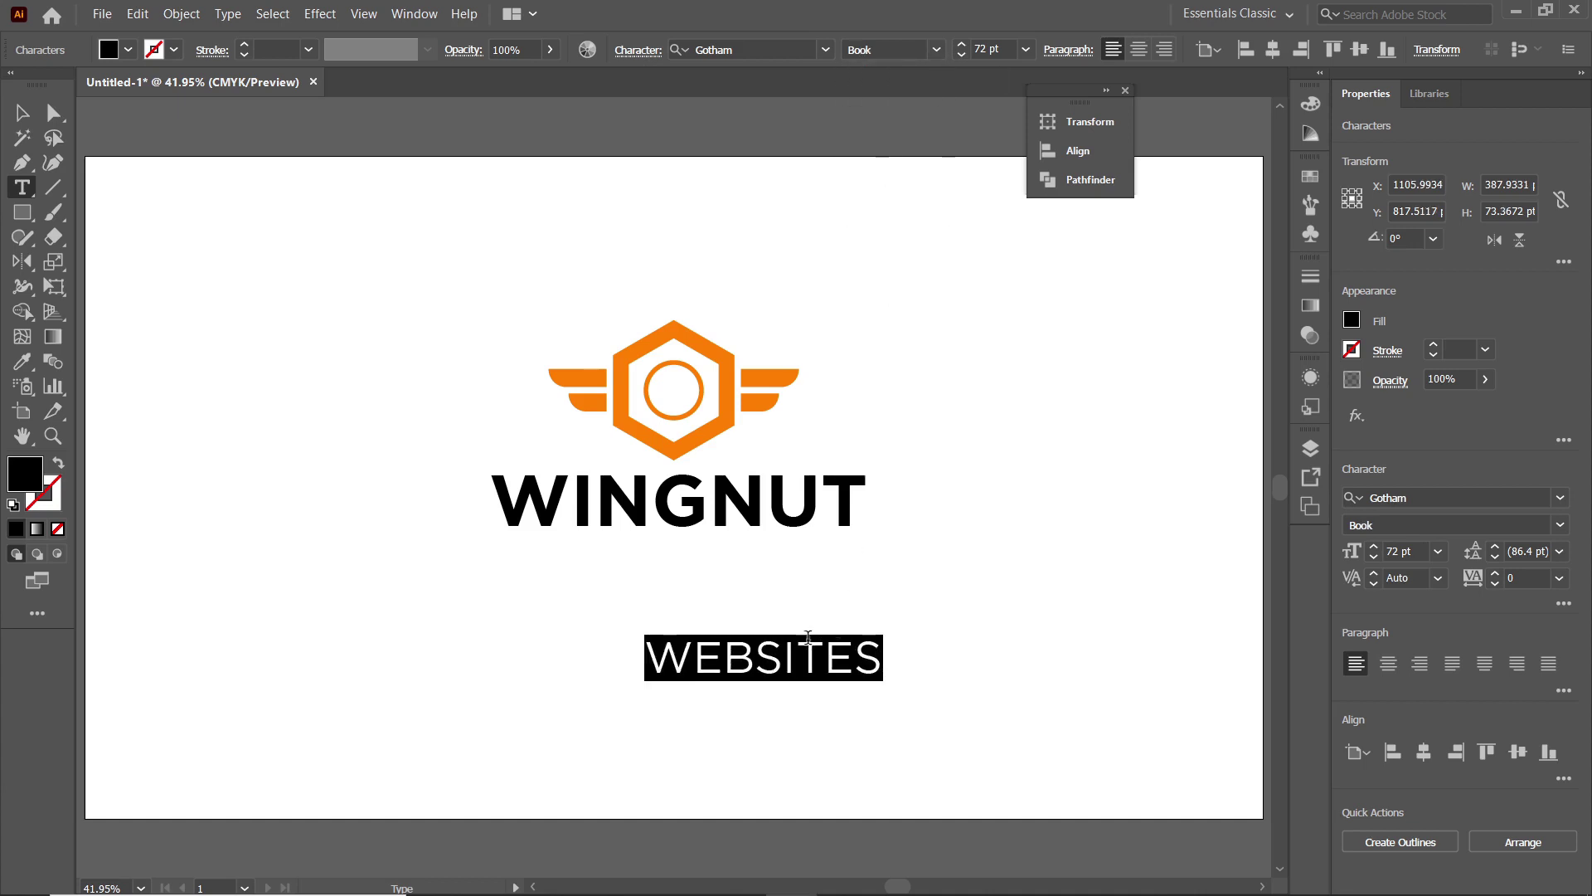
{"action": "left_click", "coordinate": [22, 112]}
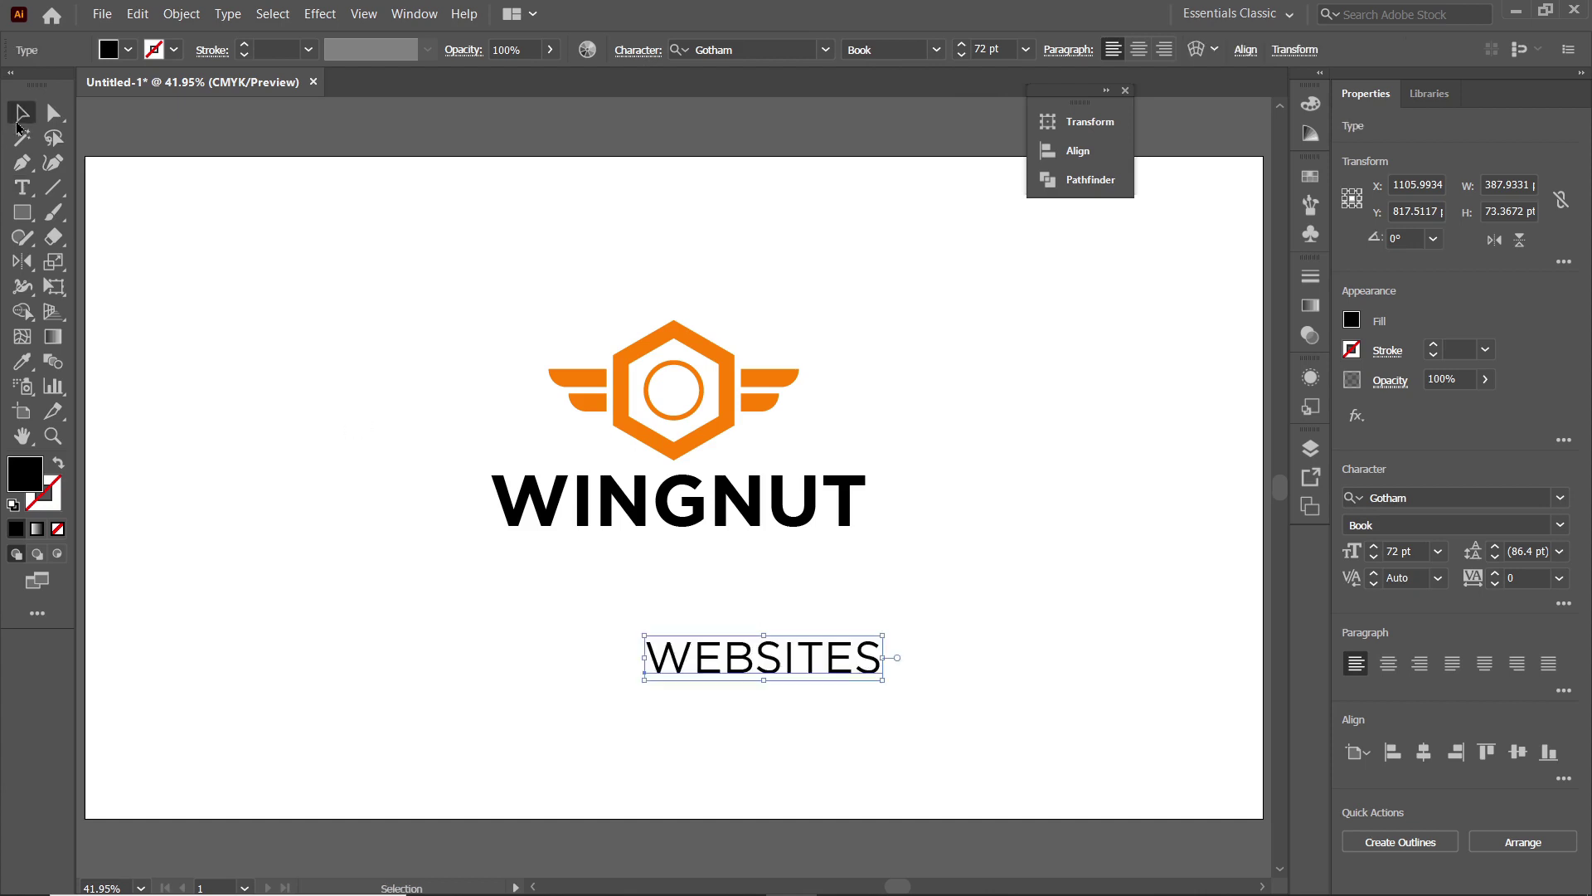
{"action": "left_click_drag", "start_coordinate": [774, 656], "coordinate": [699, 563]}
Select the winged hexagon together with both text lines and bring up the alignment options
{"action": "left_click_drag", "start_coordinate": [905, 276], "coordinate": [449, 622]}
{"action": "left_click", "coordinate": [1075, 152]}
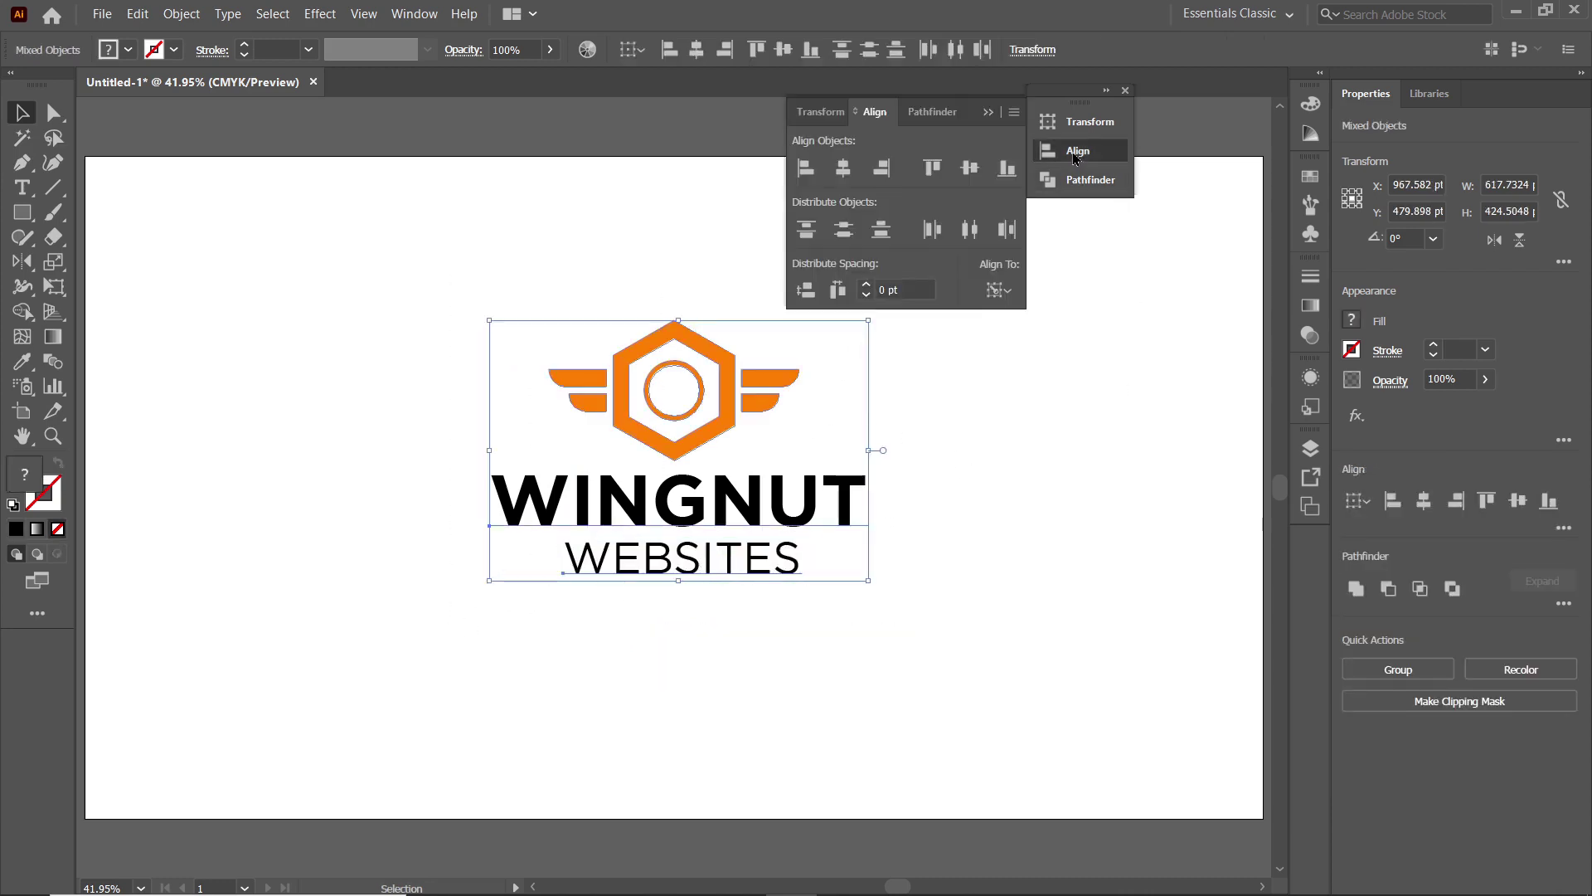